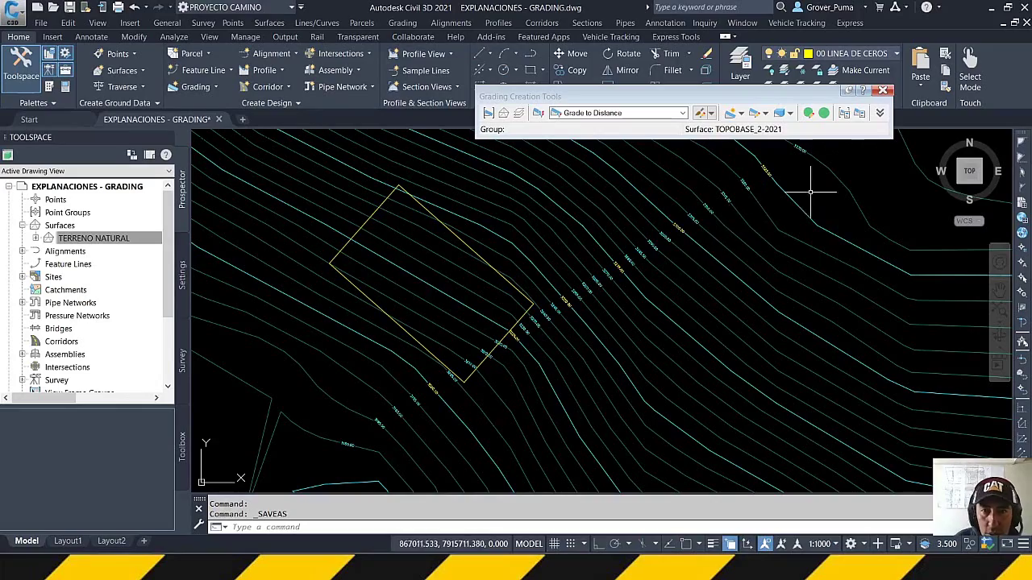
Close the Grading Creation Tools, switch to InfraWorks and examine the platform with its cut and fill slopes in the engineering view
{"action": "left_click", "coordinate": [884, 90]}
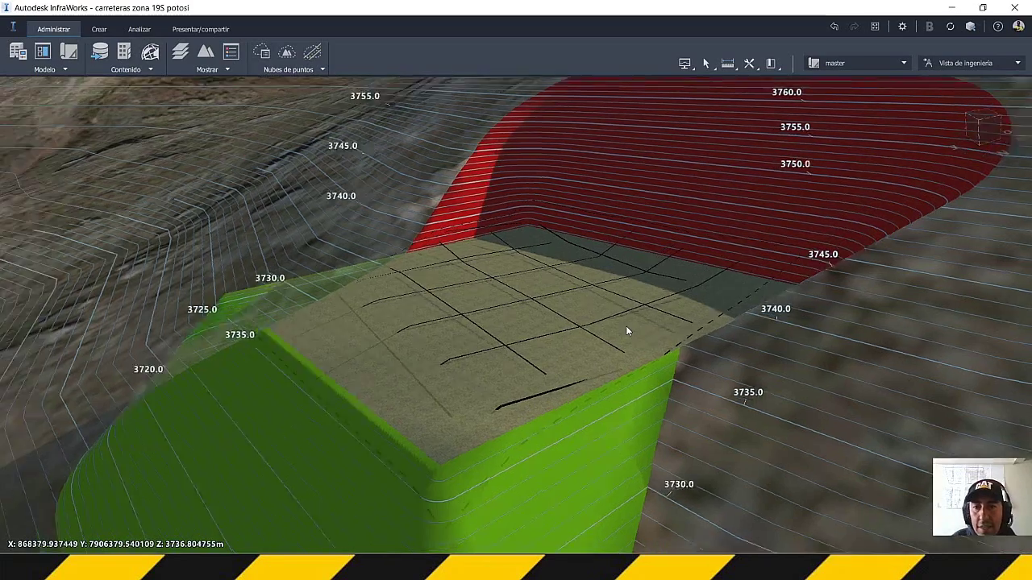
{"action": "scroll", "coordinate": [624, 326], "scroll_direction": "up", "scroll_amount": 3}
{"action": "scroll", "coordinate": [541, 369], "scroll_direction": "down", "scroll_amount": 3}
{"action": "left_click_drag", "start_coordinate": [553, 380], "coordinate": [720, 388]}
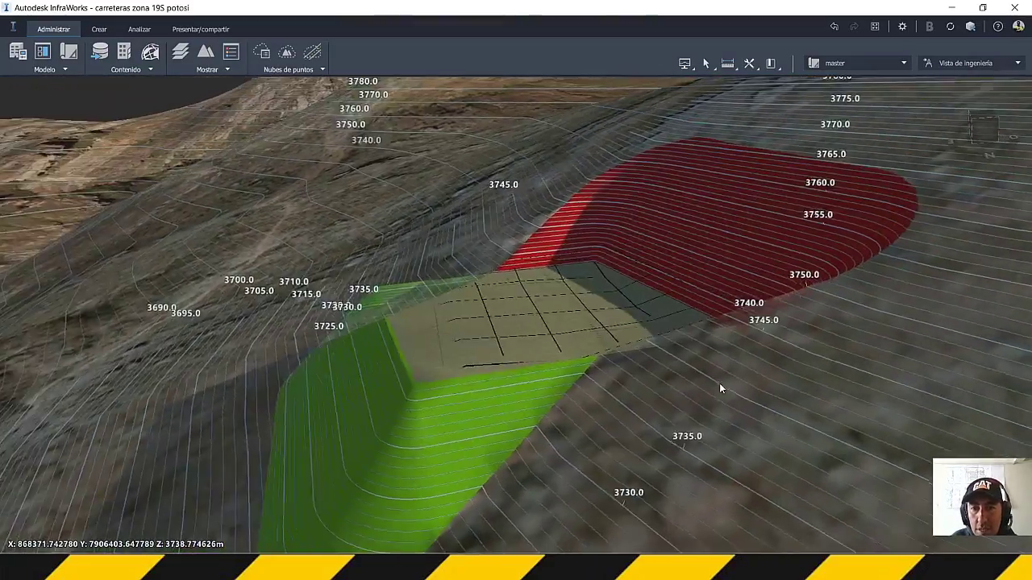
{"action": "middle_click_drag", "start_coordinate": [537, 384], "coordinate": [833, 333]}
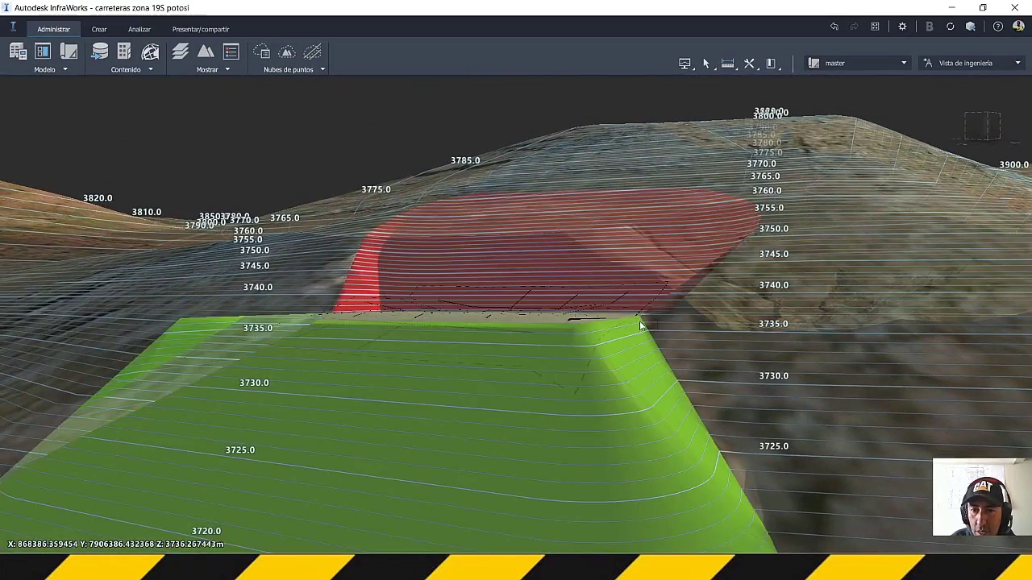
{"action": "scroll", "coordinate": [696, 320], "scroll_direction": "up", "scroll_amount": 1}
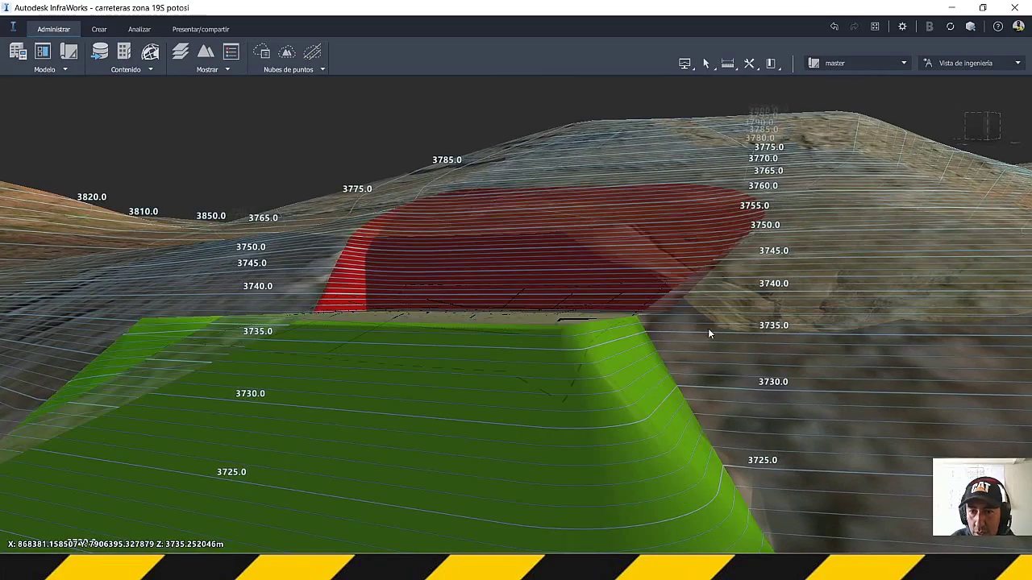
{"action": "left_click_drag", "start_coordinate": [670, 328], "coordinate": [589, 323]}
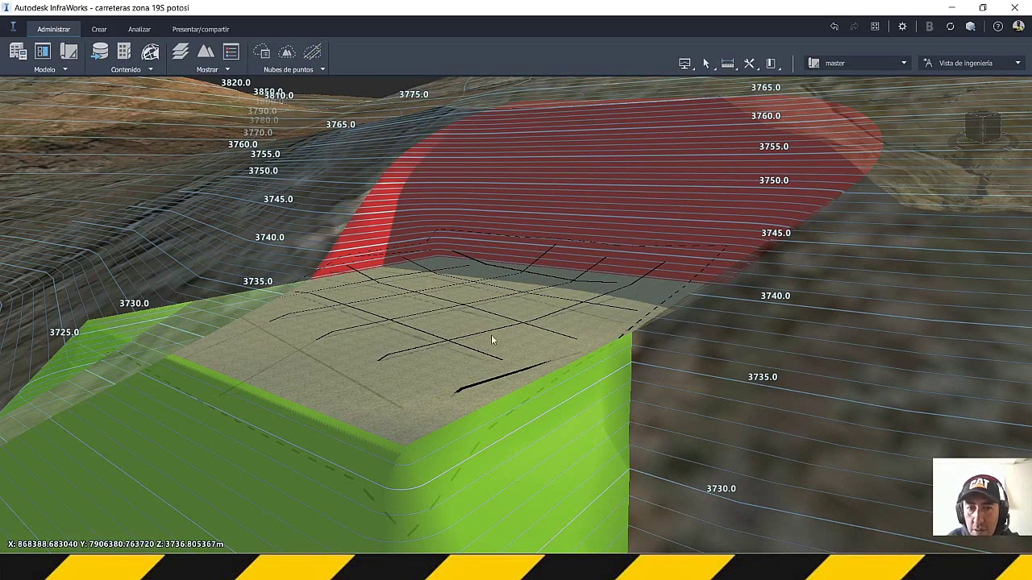
{"action": "left_click_drag", "start_coordinate": [490, 340], "coordinate": [644, 379]}
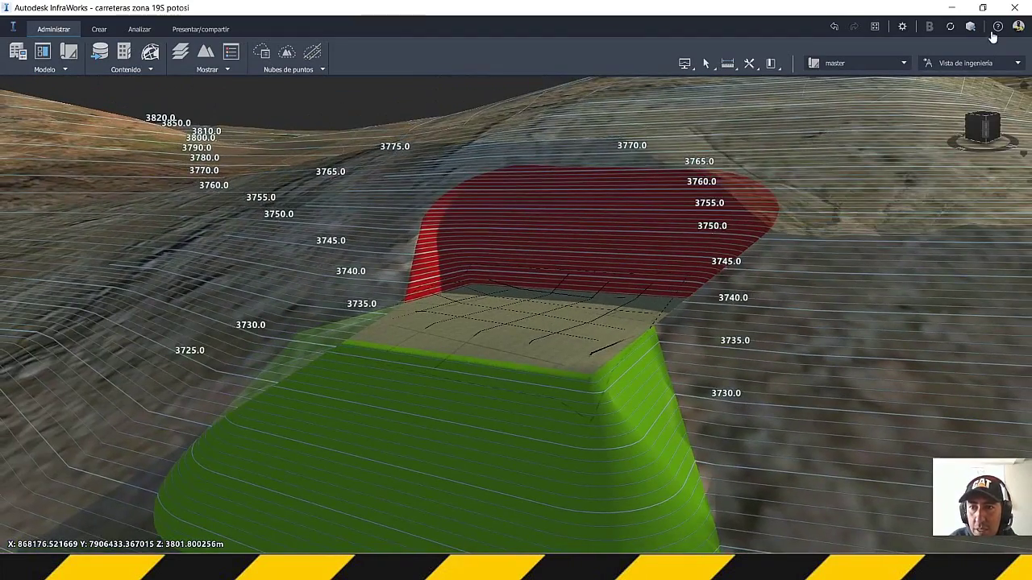
Set the InfraWorks model view to Vista conceptual and examine the platform within the surrounding hillside
{"action": "left_click", "coordinate": [965, 63]}
{"action": "left_click", "coordinate": [959, 80]}
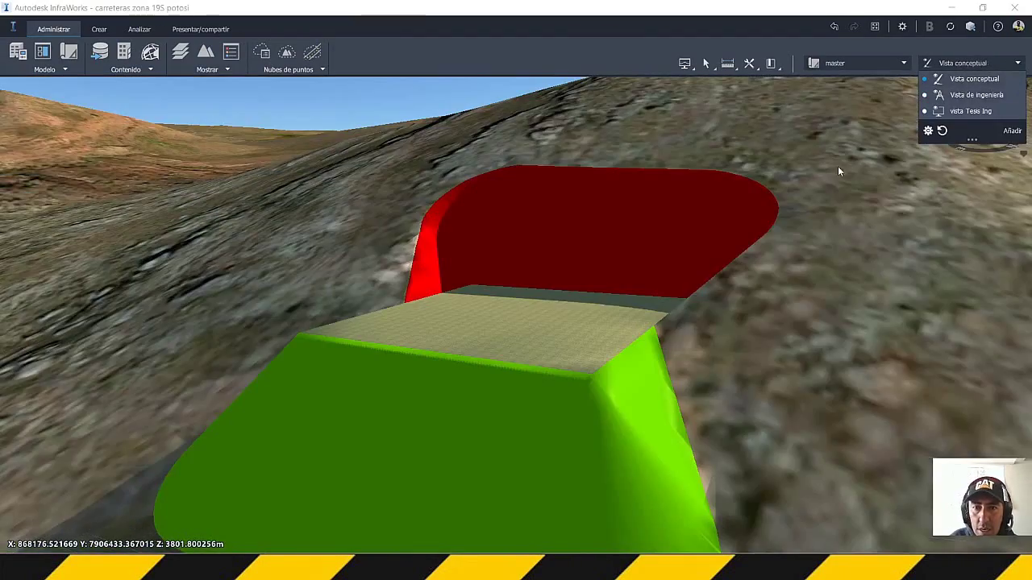
{"action": "left_click_drag", "start_coordinate": [837, 166], "coordinate": [810, 345]}
{"action": "scroll", "coordinate": [765, 348], "scroll_direction": "down", "scroll_amount": 10}
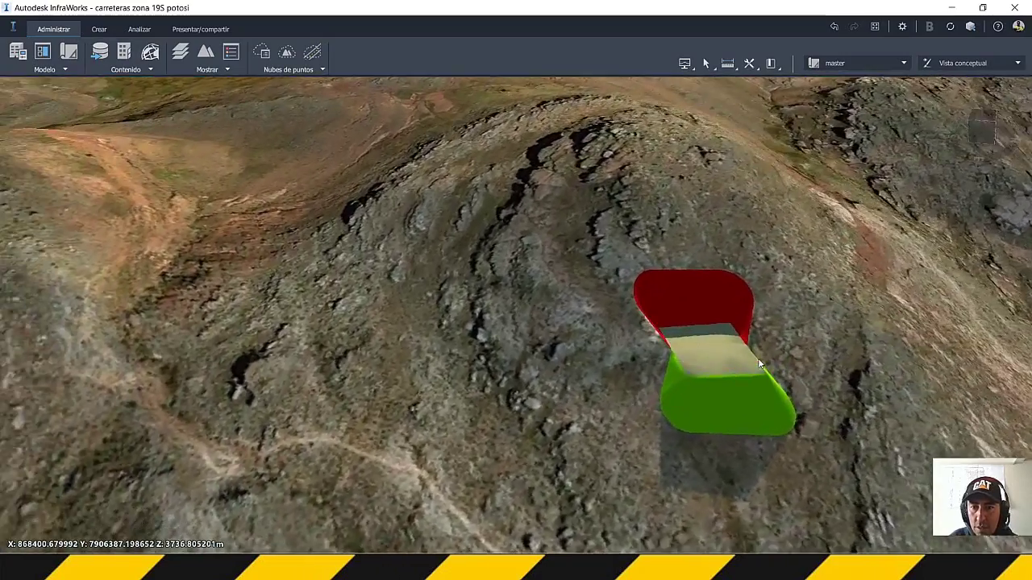
{"action": "middle_click_drag", "start_coordinate": [757, 358], "coordinate": [763, 384]}
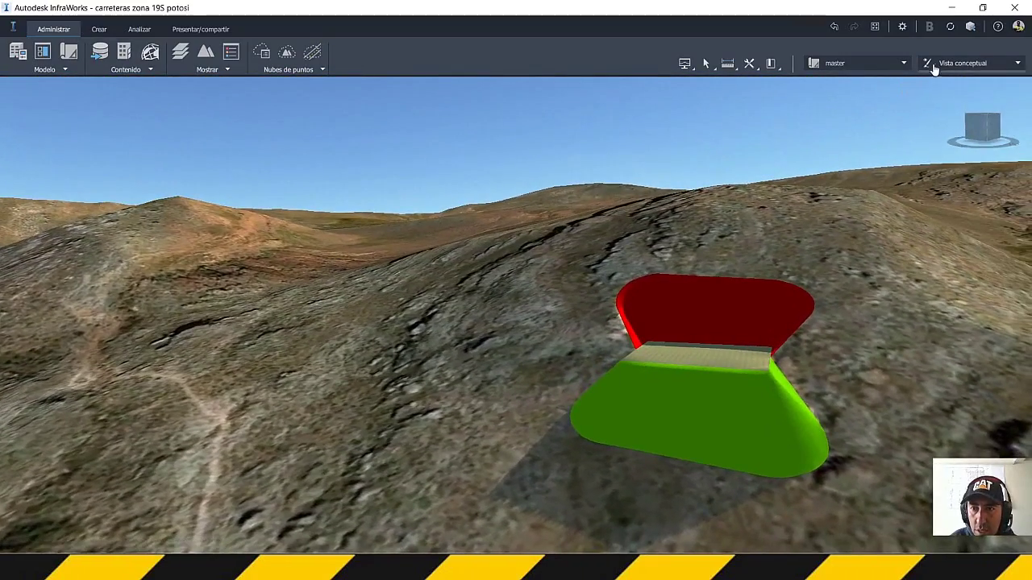
Set the model view to Vista de ingeniería and examine the platform's slopes against the terrain contours
{"action": "left_click", "coordinate": [939, 63]}
{"action": "left_click", "coordinate": [955, 94]}
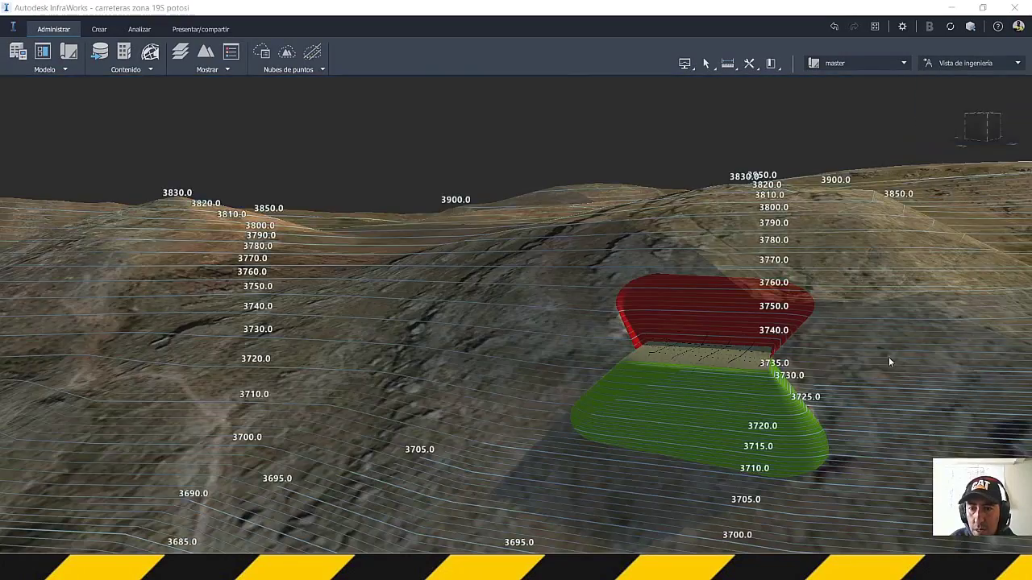
{"action": "middle_click_drag", "start_coordinate": [888, 357], "coordinate": [646, 434]}
{"action": "scroll", "coordinate": [646, 430], "scroll_direction": "up", "scroll_amount": 3}
{"action": "left_click_drag", "start_coordinate": [717, 416], "coordinate": [811, 423]}
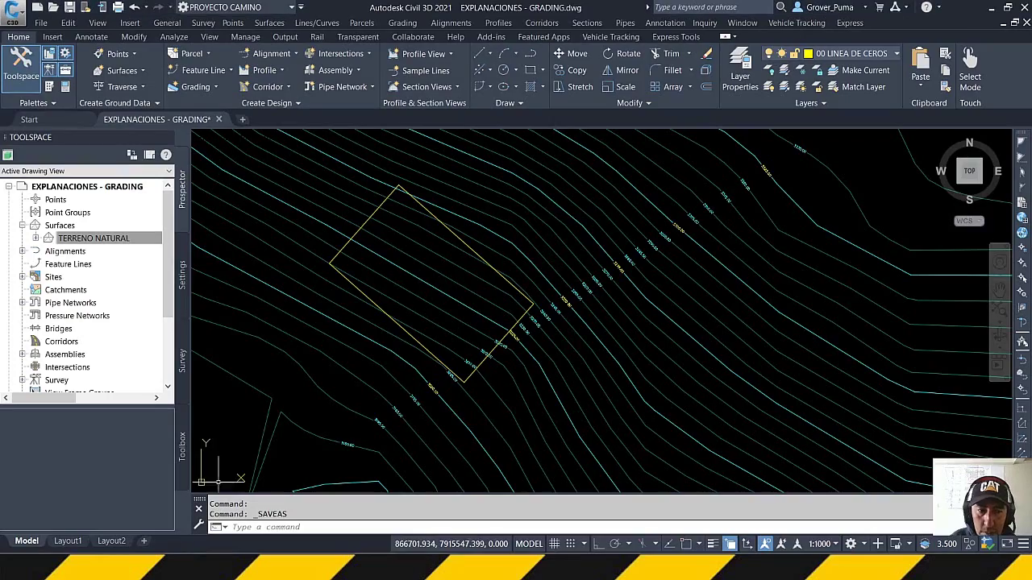
Switch to Civil 3D and delete the existing yellow rectangular polyline on the contours
{"action": "scroll", "coordinate": [490, 235], "scroll_direction": "up", "scroll_amount": 3}
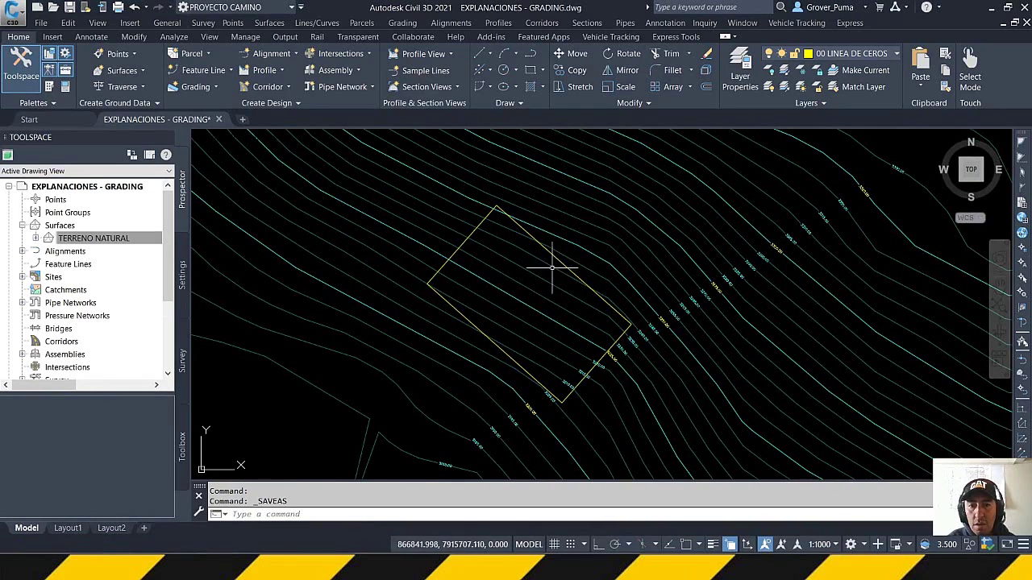
{"action": "left_click", "coordinate": [553, 256]}
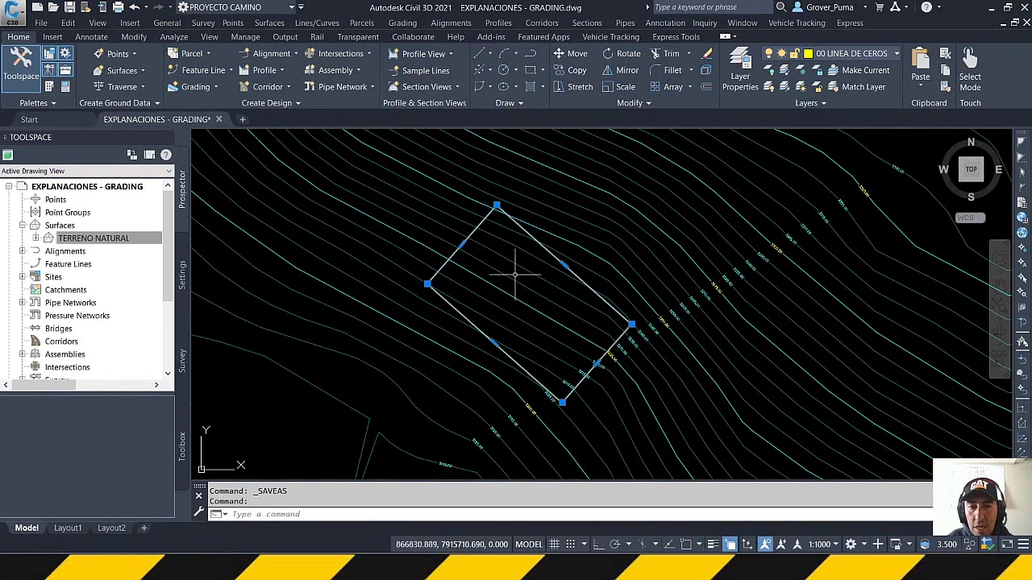
{"action": "key", "text": "Delete"}
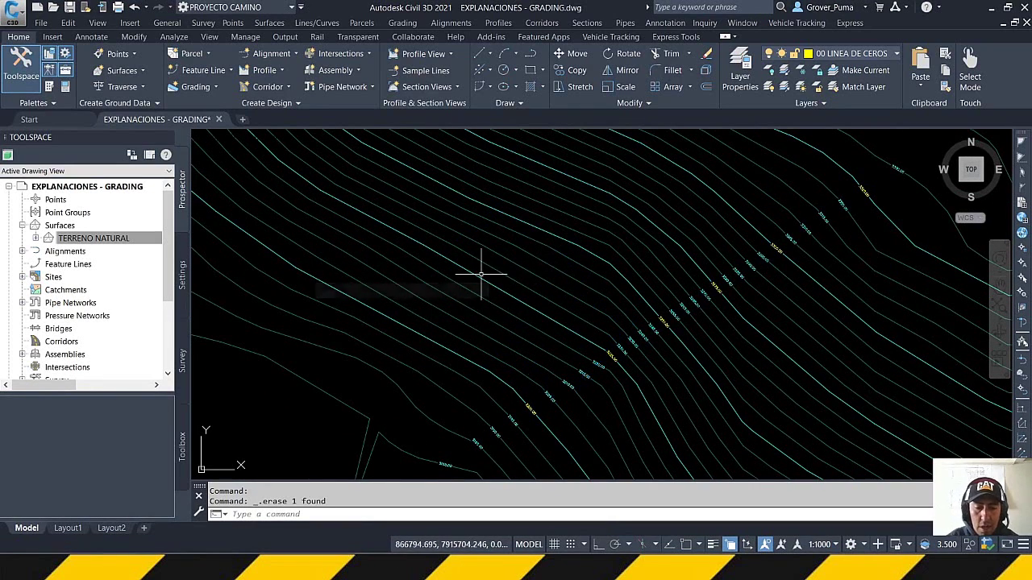
Draw a rectangle 120 long and 70 wide on the contours, extending up and to the left from its first corner
{"action": "type", "text": "REC"}
{"action": "key", "text": "Return"}
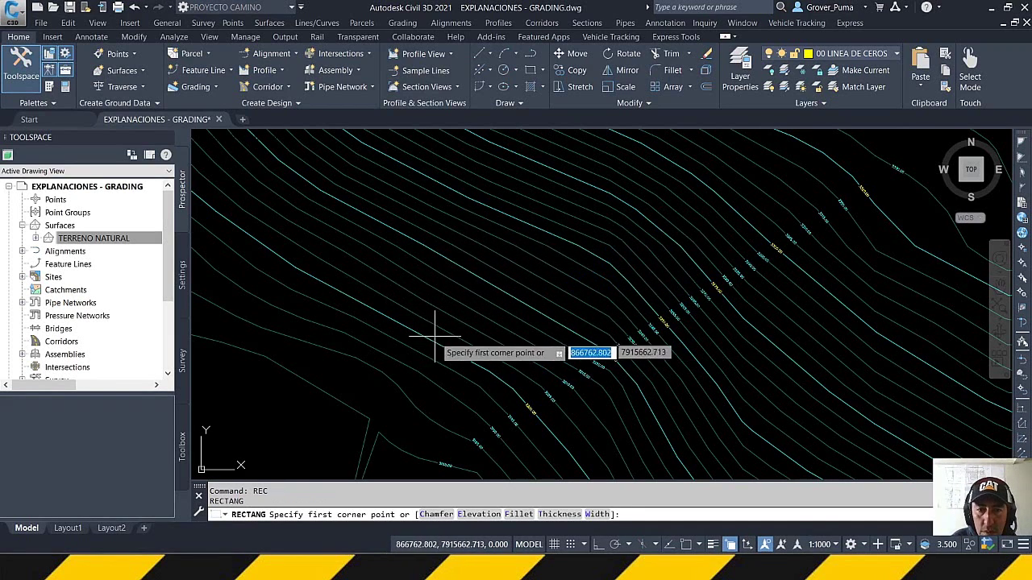
{"action": "left_click", "coordinate": [515, 378]}
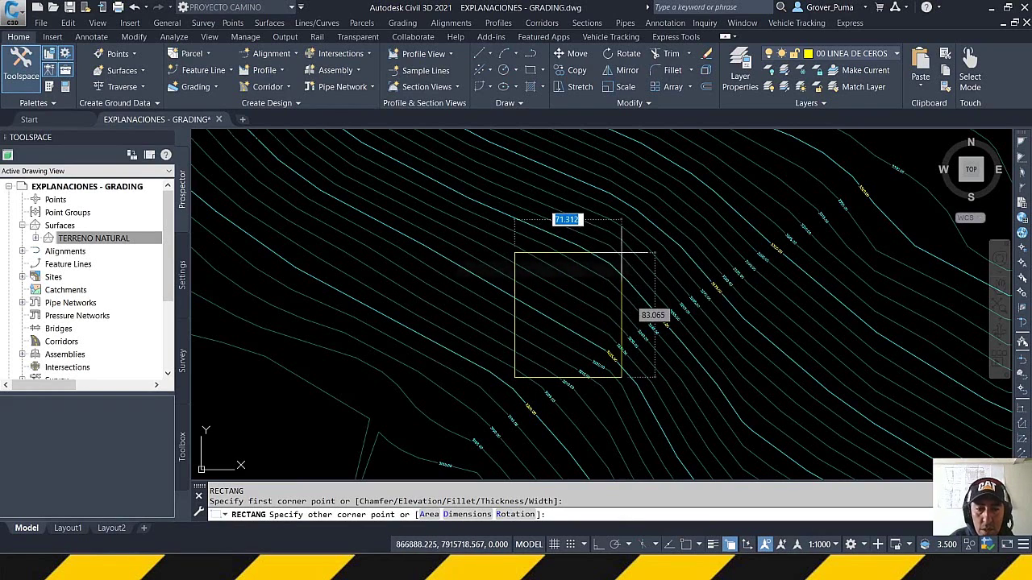
{"action": "type", "text": "D"}
{"action": "key", "text": "Return"}
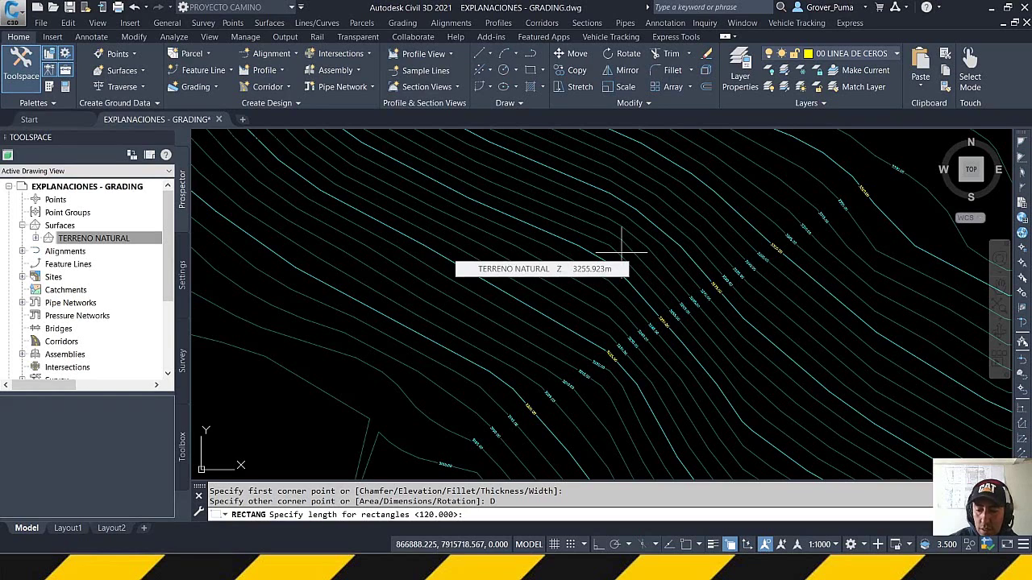
{"action": "type", "text": "120"}
{"action": "key", "text": "Return"}
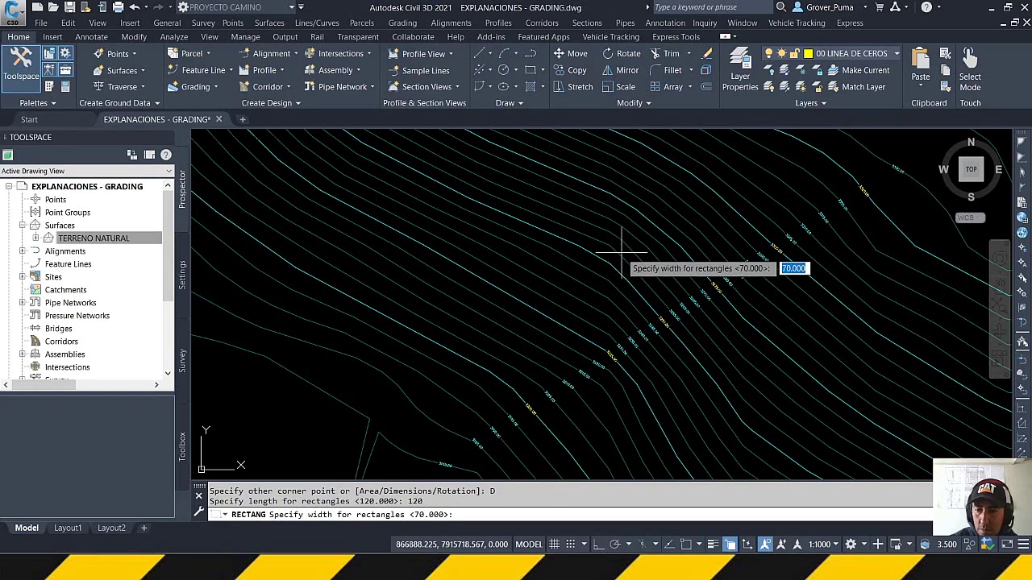
{"action": "type", "text": "70"}
{"action": "key", "text": "Return"}
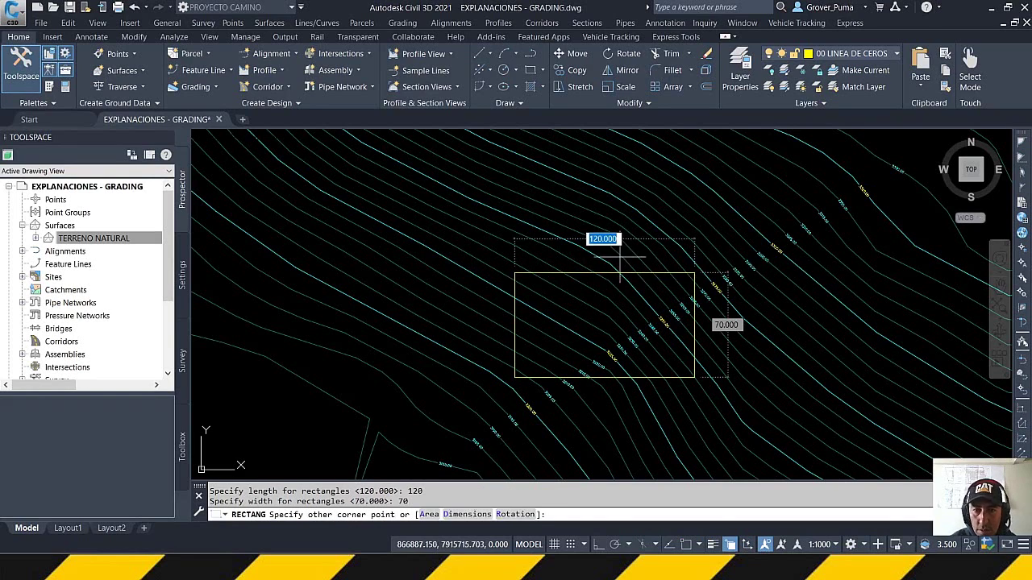
{"action": "left_click", "coordinate": [416, 219]}
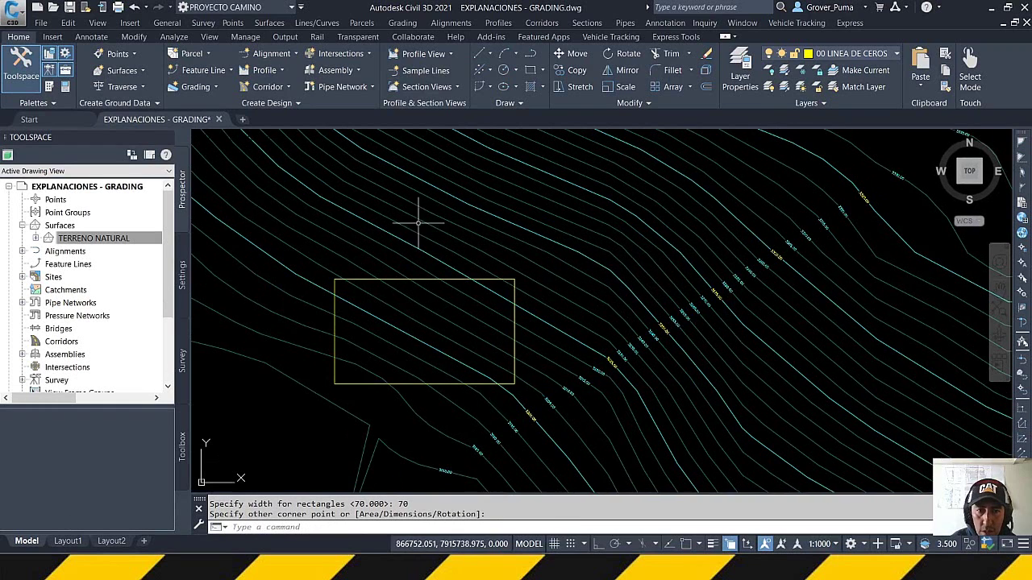
Rotate the rectangle freehand about its lower-right corner so its long sides roughly follow the terrain contours
{"action": "scroll", "coordinate": [457, 277], "scroll_direction": "up", "scroll_amount": 2}
{"action": "left_click", "coordinate": [457, 277]}
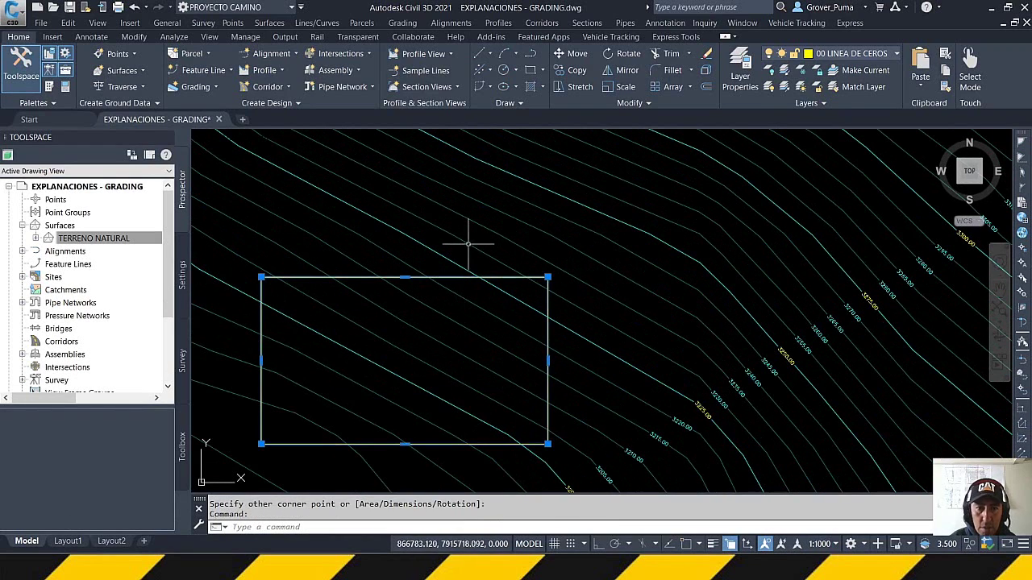
{"action": "type", "text": "ROTATE"}
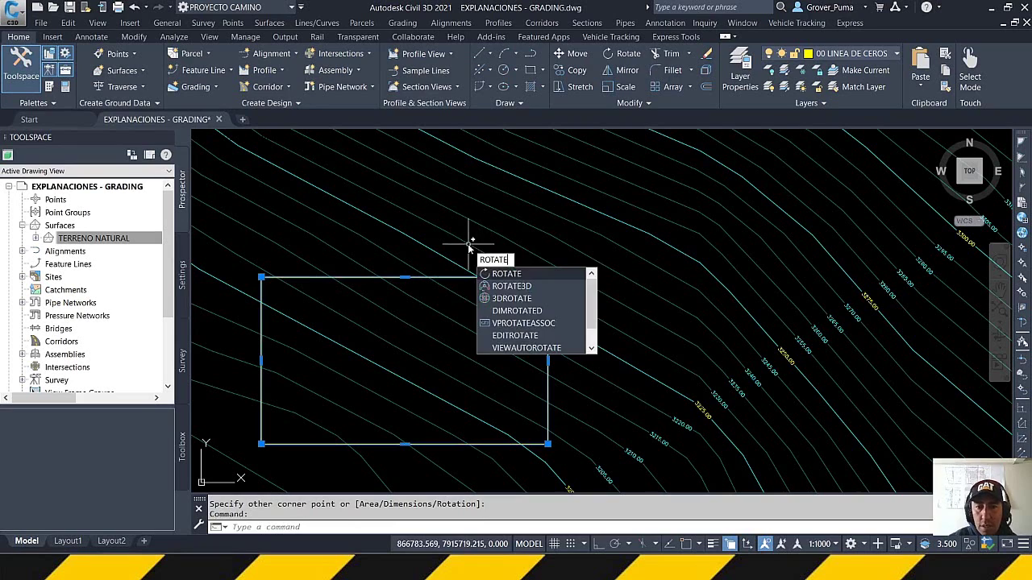
{"action": "key", "text": "Return"}
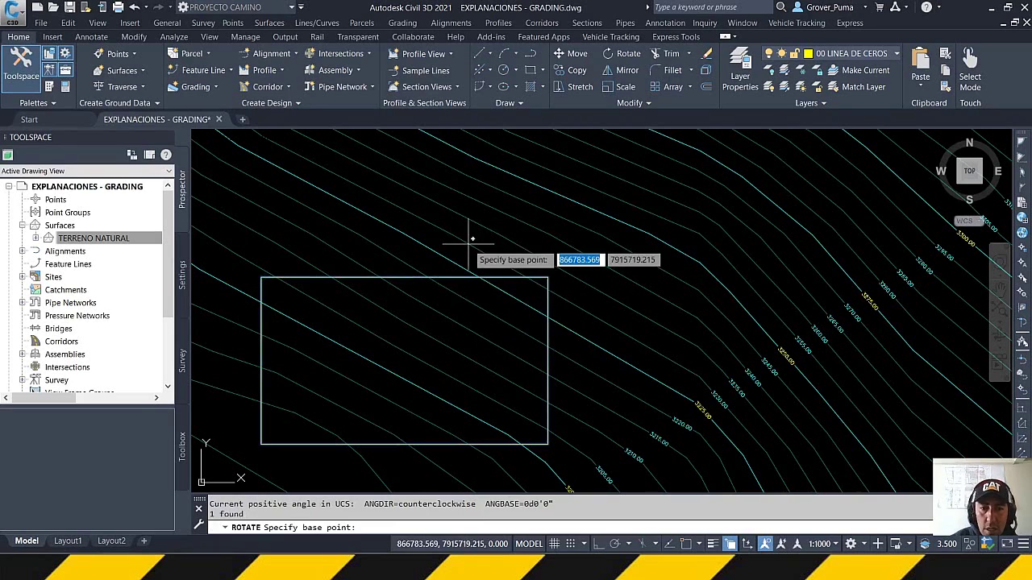
{"action": "left_click", "coordinate": [548, 443]}
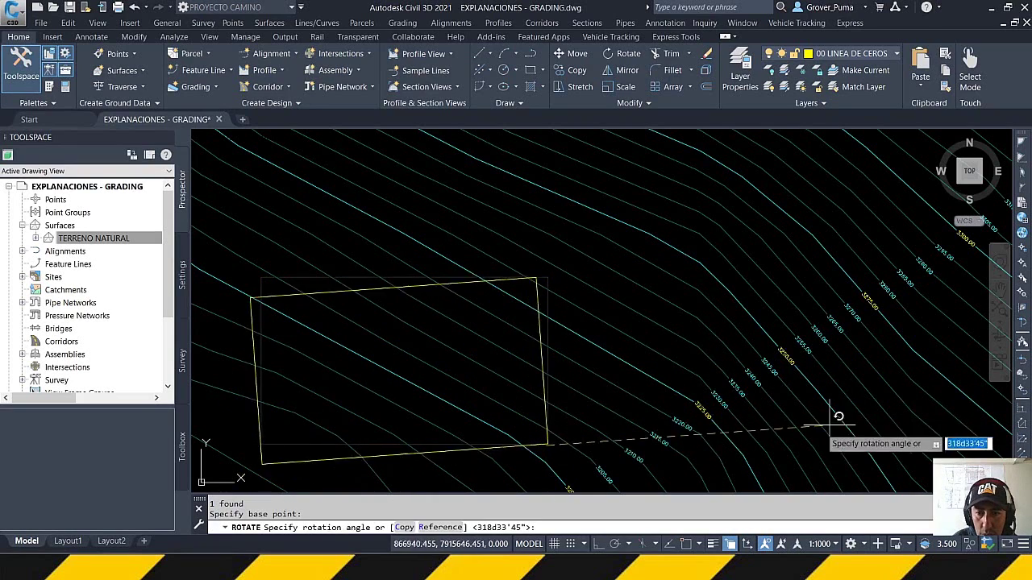
{"action": "scroll", "coordinate": [726, 419], "scroll_direction": "down", "scroll_amount": 5}
{"action": "scroll", "coordinate": [648, 440], "scroll_direction": "up", "scroll_amount": 3}
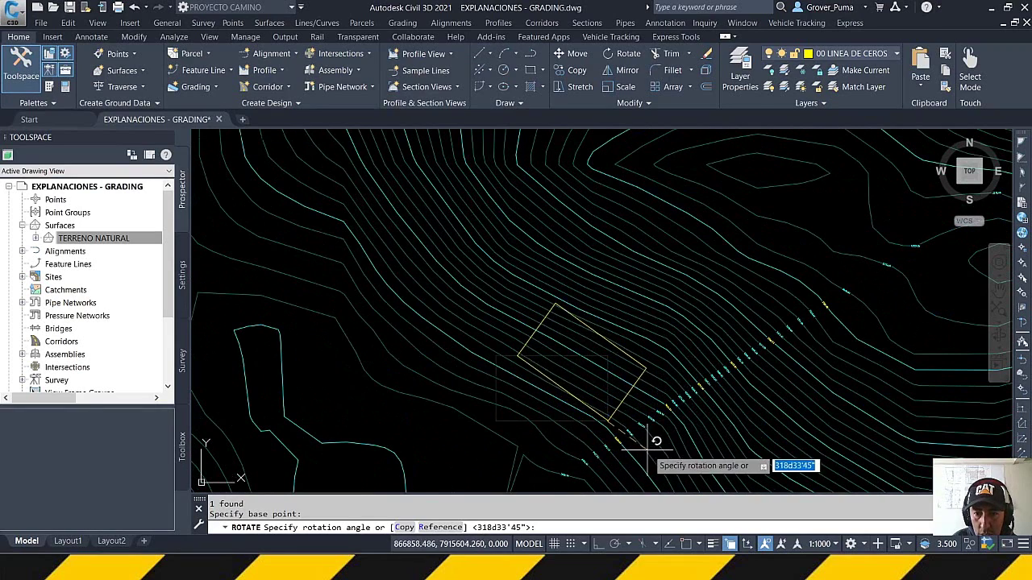
{"action": "left_click", "coordinate": [636, 445]}
{"action": "scroll", "coordinate": [625, 415], "scroll_direction": "up", "scroll_amount": 5}
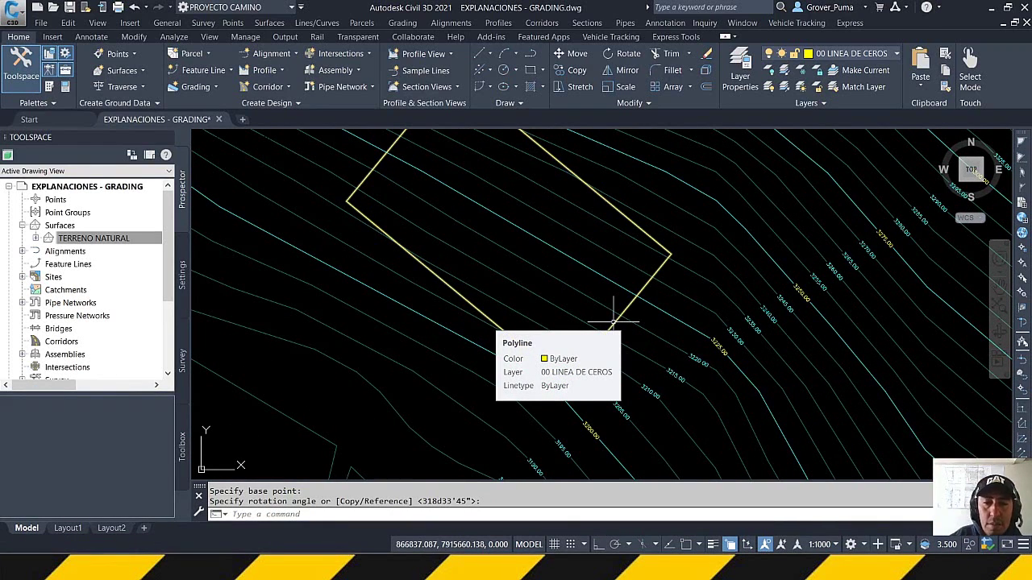
Check the rotated rectangle's properties against the nearby contour elevation labels and clear the selection
{"action": "middle_click_drag", "start_coordinate": [559, 328], "coordinate": [539, 367]}
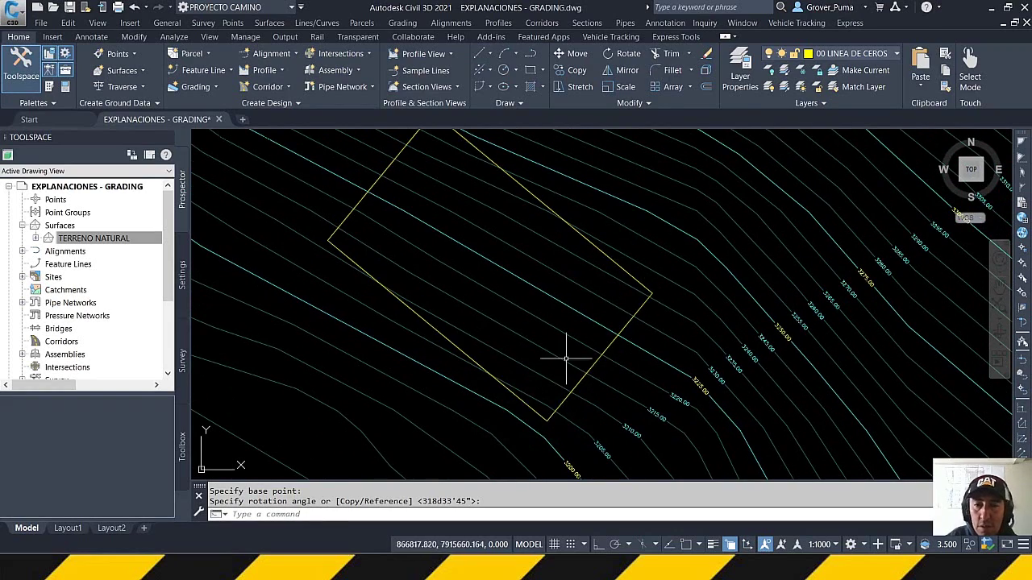
{"action": "scroll", "coordinate": [586, 341], "scroll_direction": "down", "scroll_amount": 2}
{"action": "mouse_move", "coordinate": [626, 350]}
{"action": "middle_mouse_down"}
{"action": "mouse_move", "coordinate": [559, 379]}
{"action": "mouse_move", "coordinate": [540, 337]}
{"action": "middle_mouse_up"}
{"action": "scroll", "coordinate": [560, 380], "scroll_direction": "up", "scroll_amount": 3}
{"action": "left_click", "coordinate": [529, 306]}
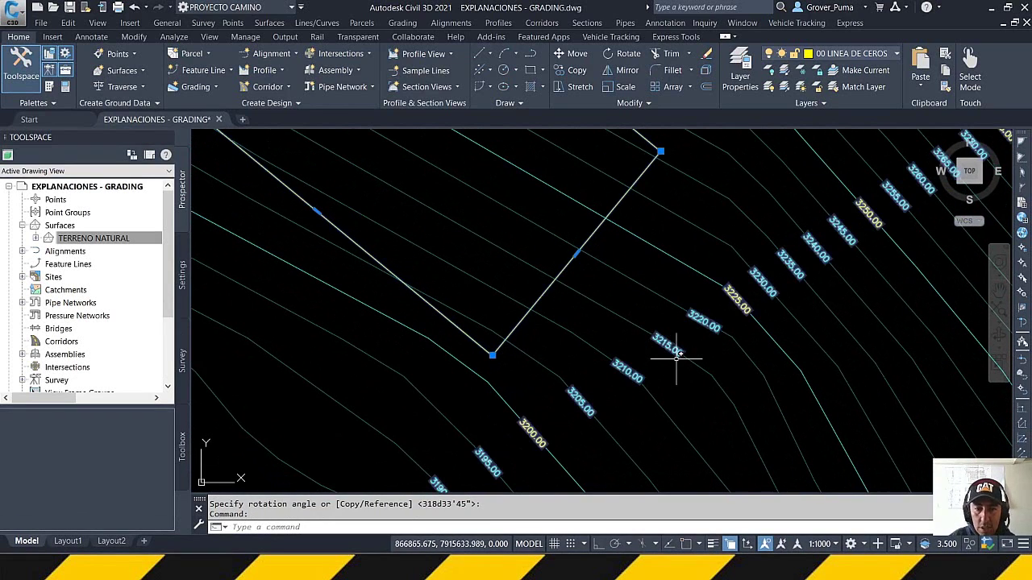
{"action": "type", "text": "P"}
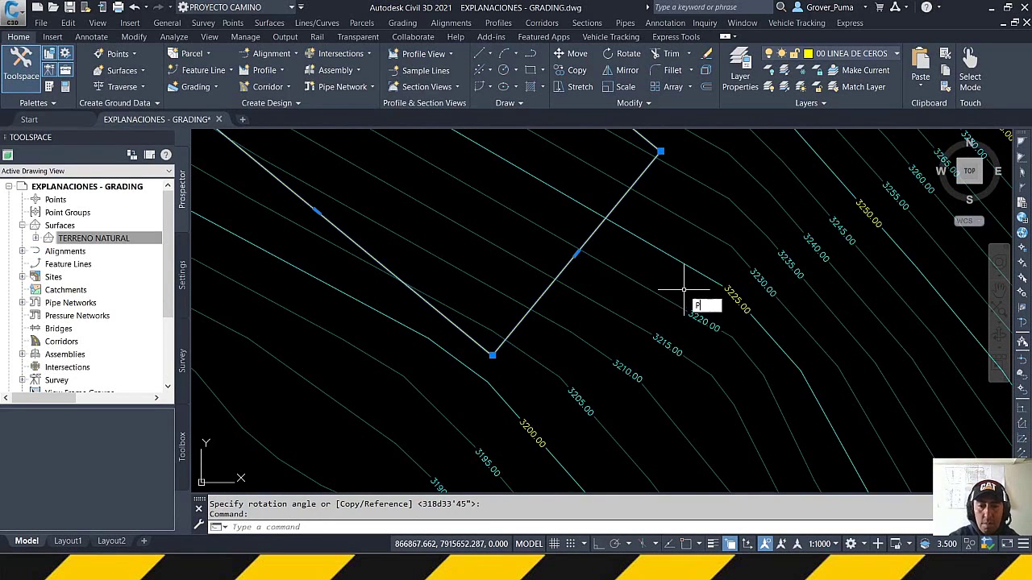
{"action": "type", "text": "R"}
{"action": "key", "text": "Return"}
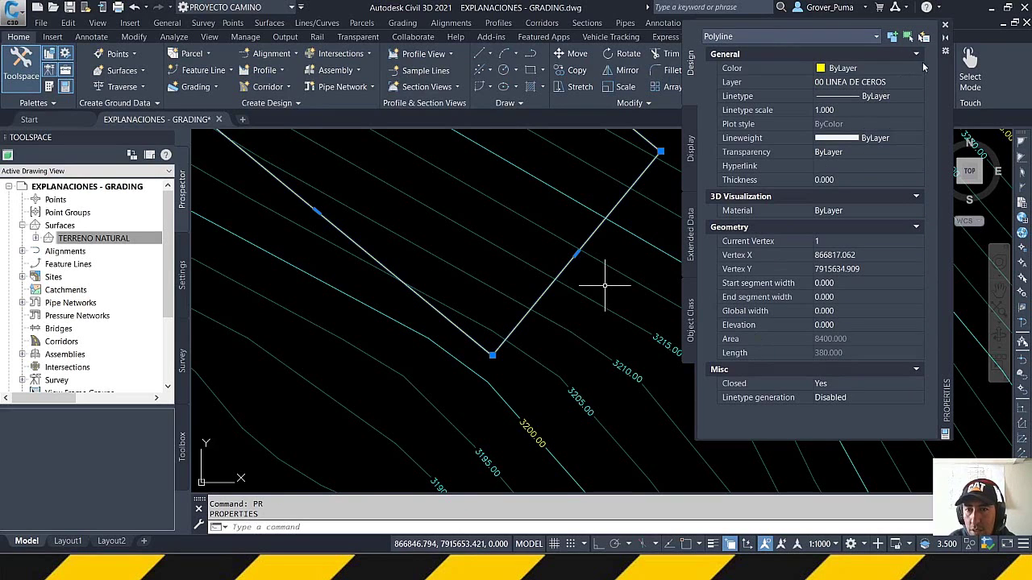
{"action": "left_click", "coordinate": [945, 26]}
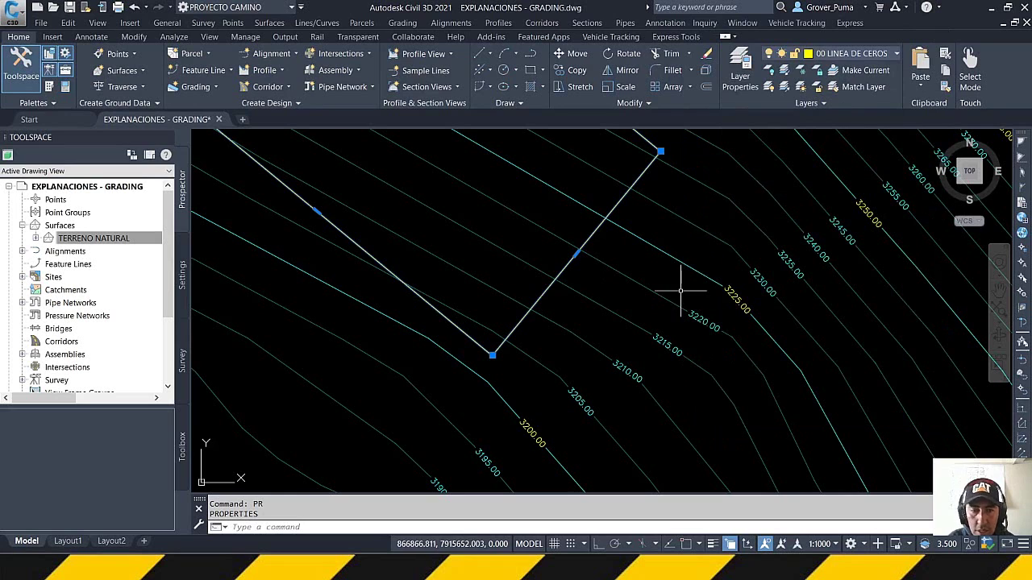
{"action": "key", "text": "Escape"}
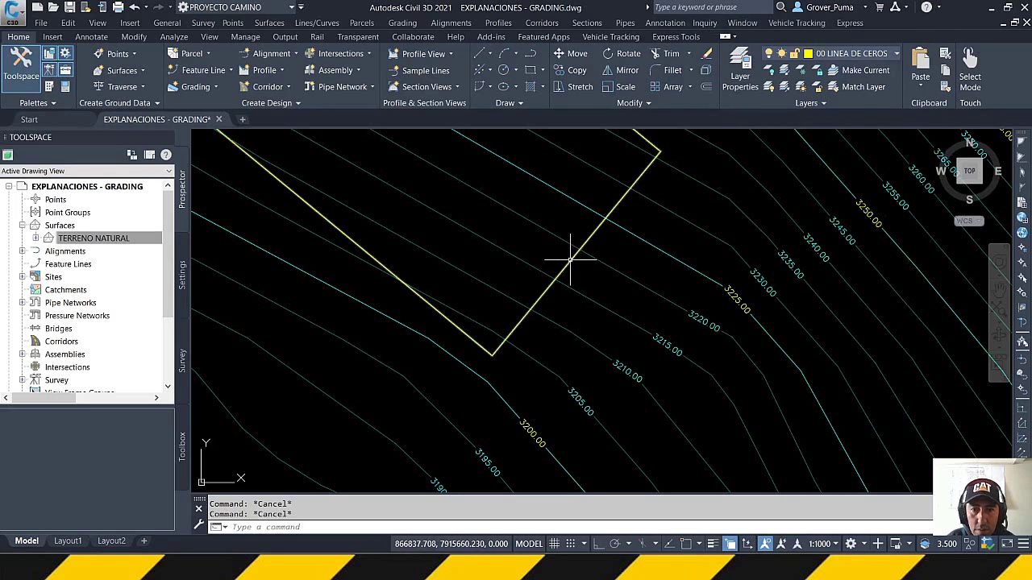
Set the rotated rectangle's elevation to 3200 in its properties and clear the selection
{"action": "left_click", "coordinate": [566, 258]}
{"action": "right_click", "coordinate": [560, 256]}
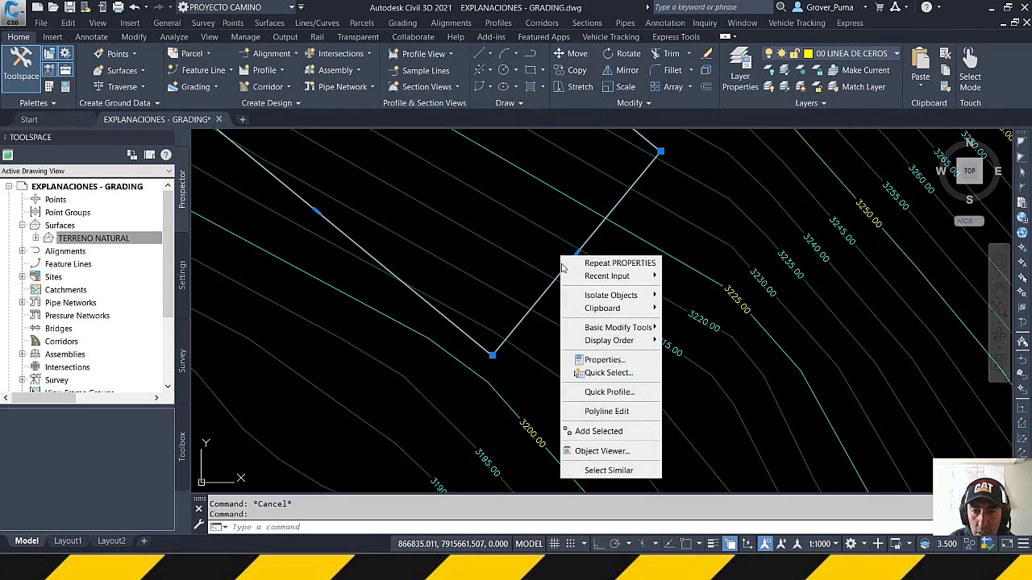
{"action": "left_click", "coordinate": [542, 264]}
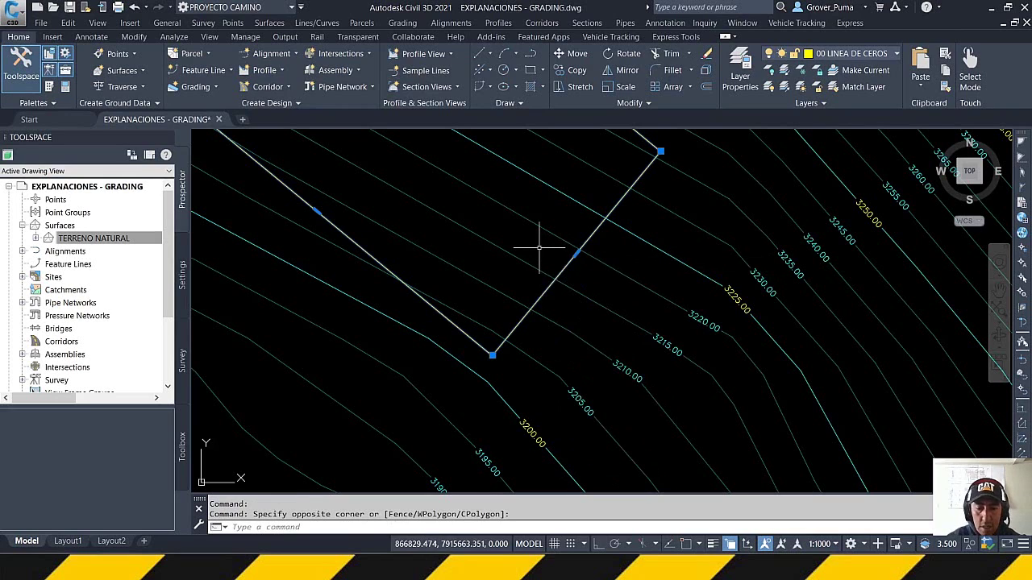
{"action": "key", "text": "Return"}
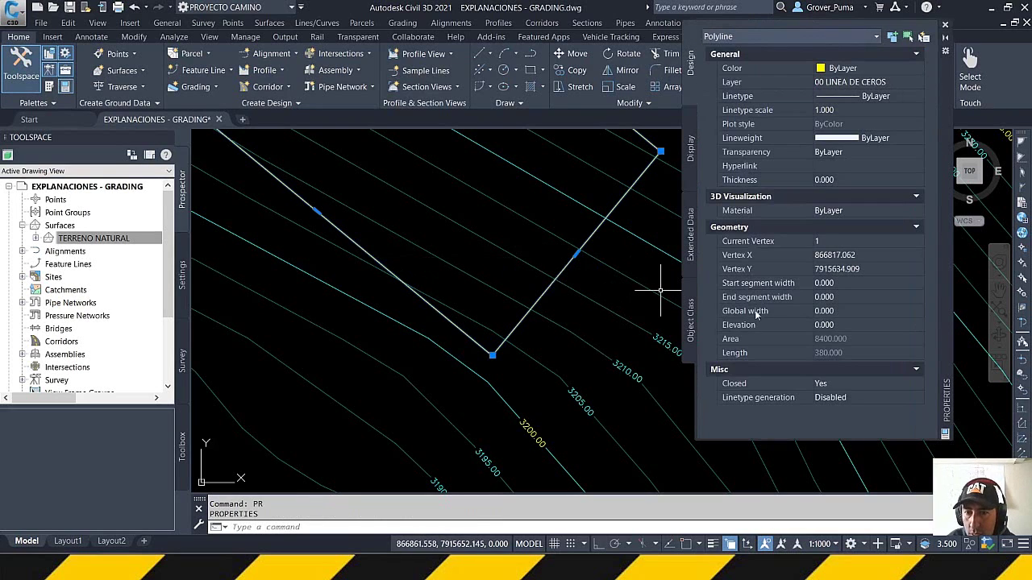
{"action": "left_click", "coordinate": [828, 325]}
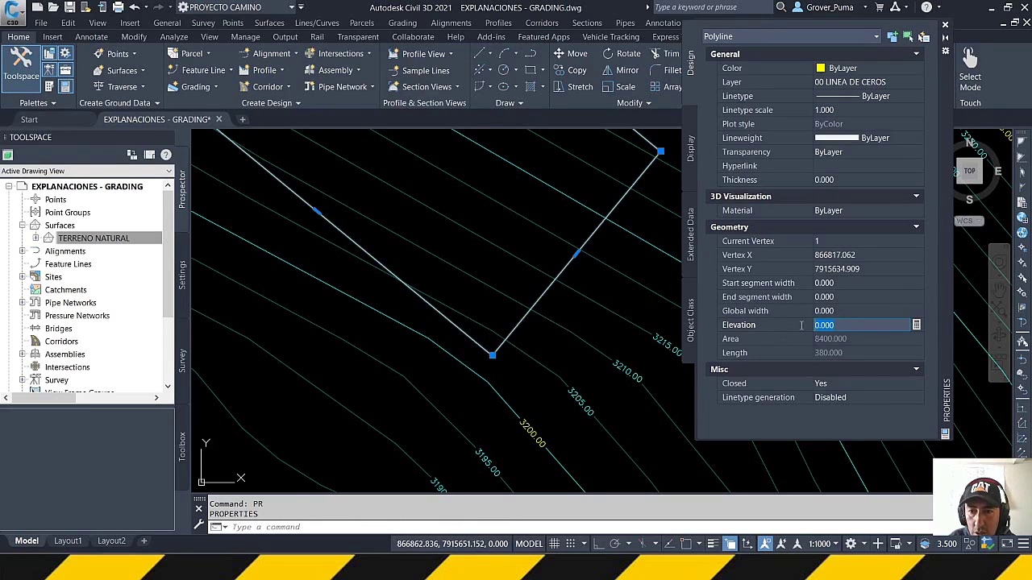
{"action": "type", "text": "3200"}
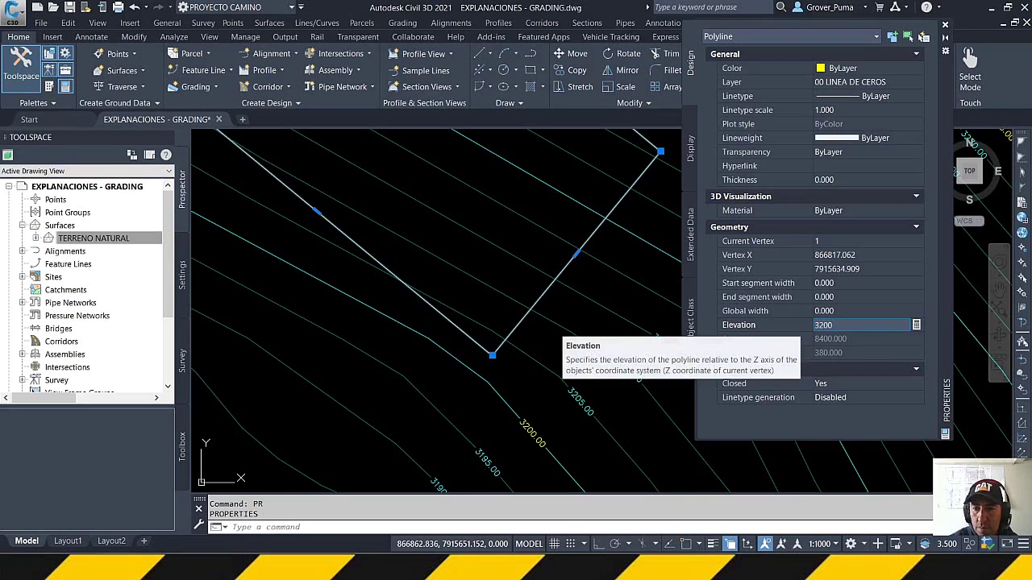
{"action": "key", "text": "Return"}
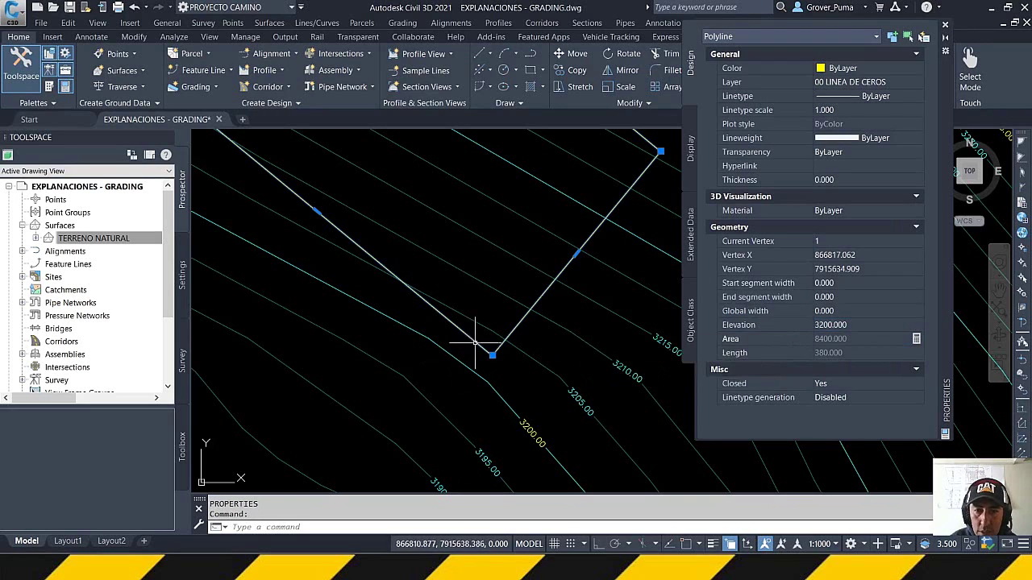
{"action": "left_click", "coordinate": [947, 27]}
{"action": "scroll", "coordinate": [668, 265], "scroll_direction": "down", "scroll_amount": 4}
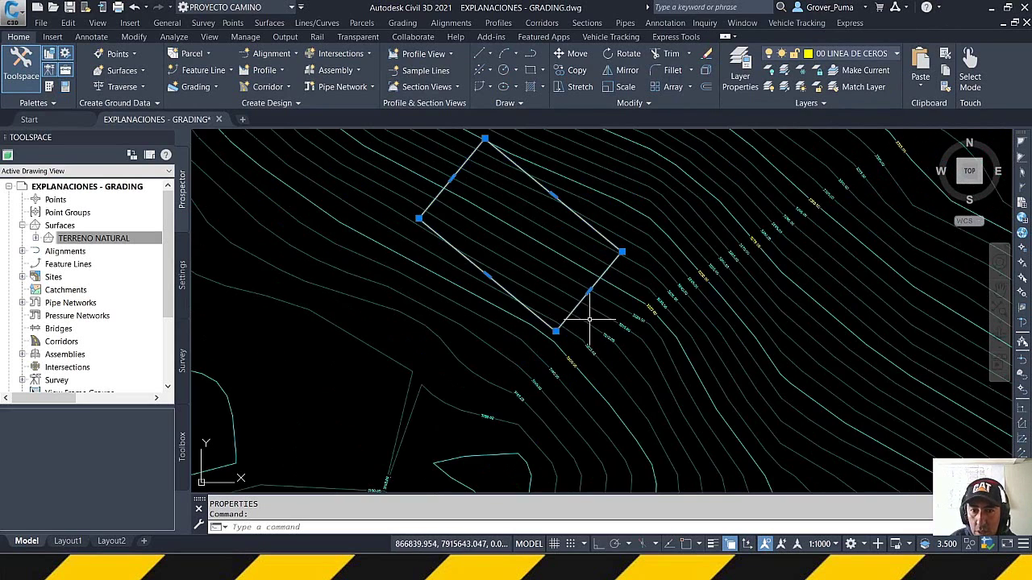
{"action": "scroll", "coordinate": [560, 282], "scroll_direction": "up", "scroll_amount": 2}
{"action": "key", "text": "Escape"}
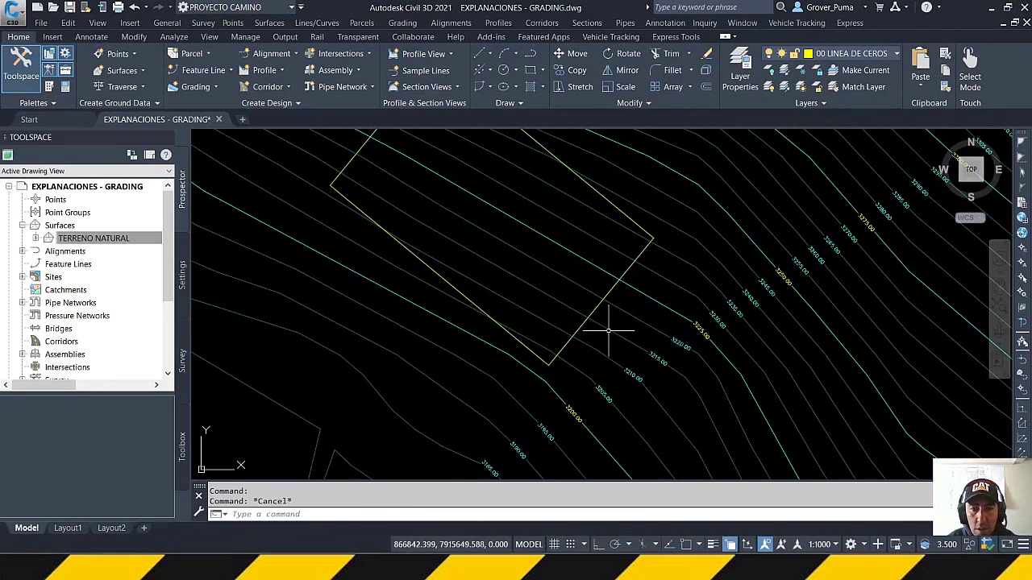
Check the rectangle's elevation in its properties against the contour labels near its lower corner
{"action": "left_click", "coordinate": [593, 306]}
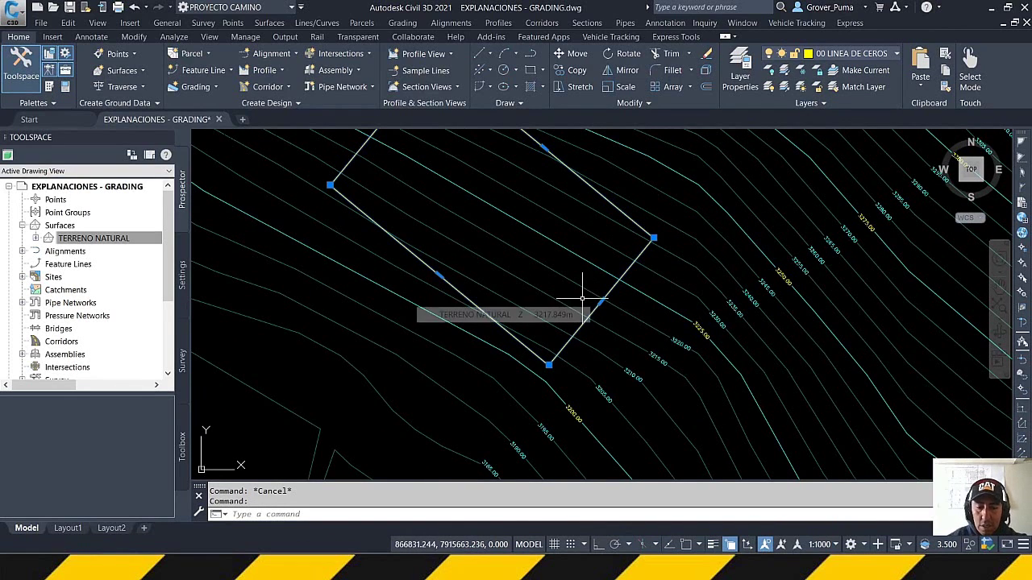
{"action": "key", "text": "ctrl+1"}
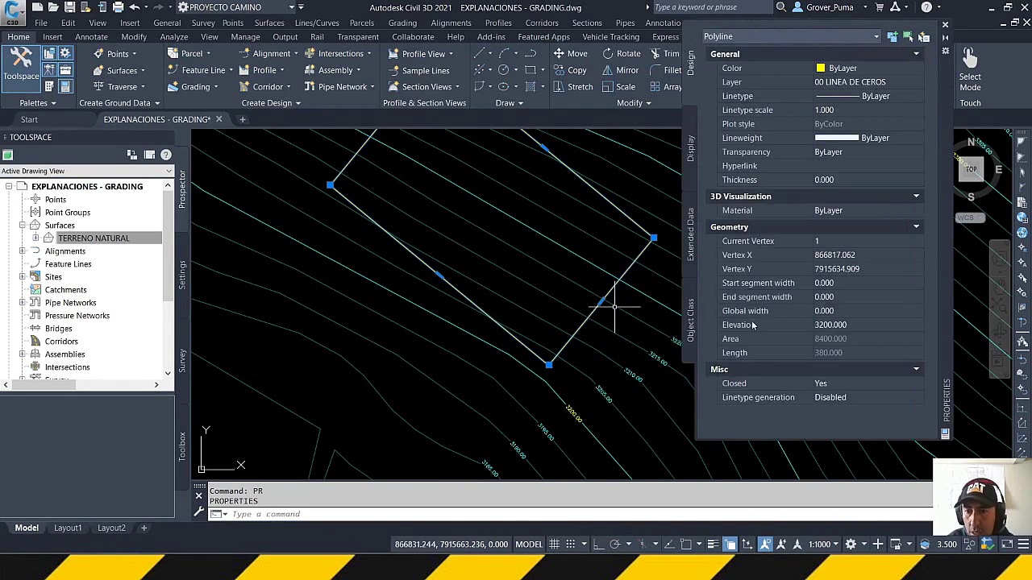
{"action": "left_click", "coordinate": [945, 25]}
{"action": "scroll", "coordinate": [608, 399], "scroll_direction": "up", "scroll_amount": 4}
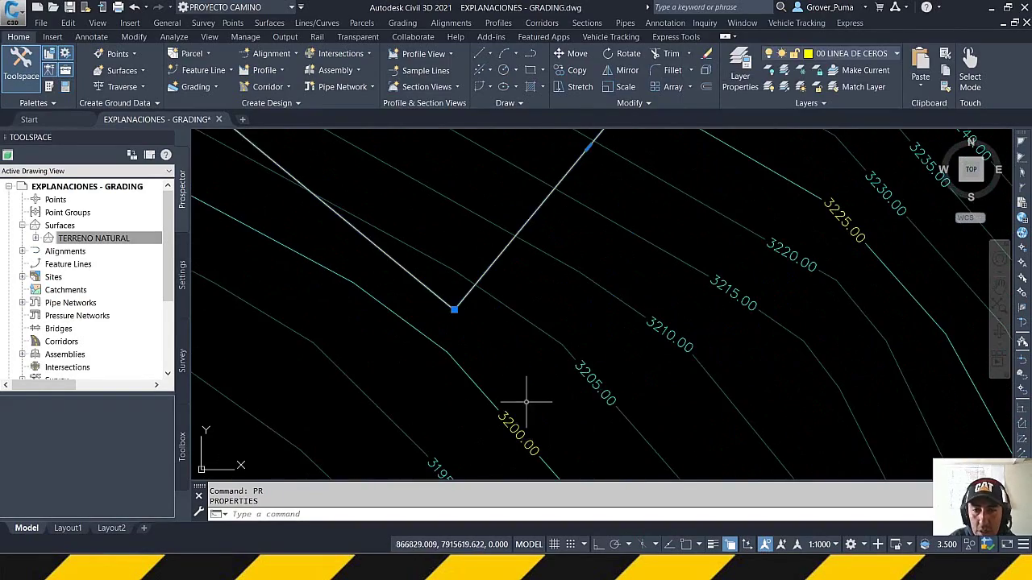
{"action": "scroll", "coordinate": [525, 400], "scroll_direction": "down", "scroll_amount": 3}
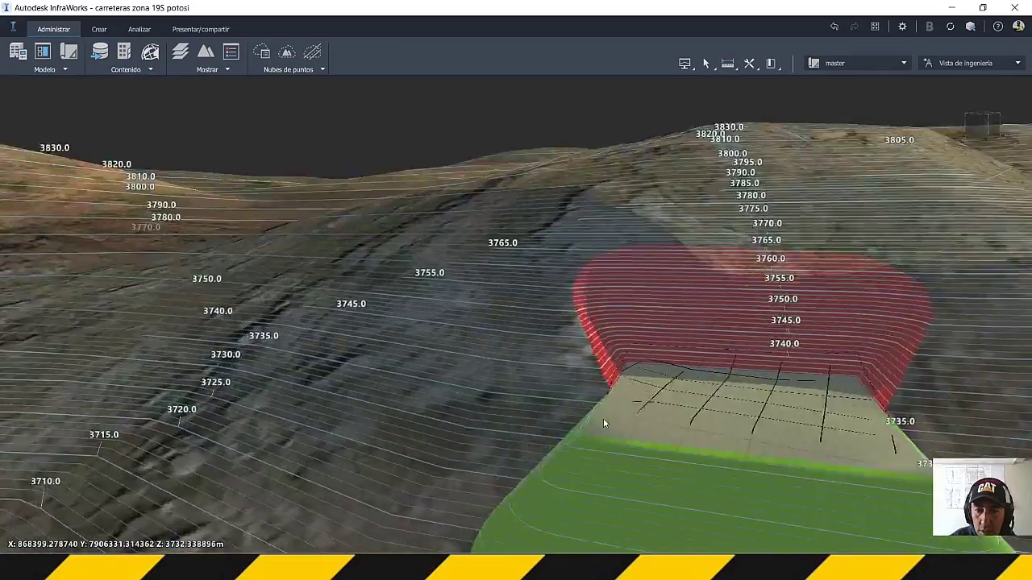
Examine the example platform's cut and fill slopes in InfraWorks, then return to Civil 3D and clear the rectangle selection
{"action": "left_click_drag", "start_coordinate": [602, 418], "coordinate": [759, 409]}
{"action": "scroll", "coordinate": [689, 407], "scroll_direction": "up", "scroll_amount": 3}
{"action": "left_click_drag", "start_coordinate": [702, 434], "coordinate": [468, 417]}
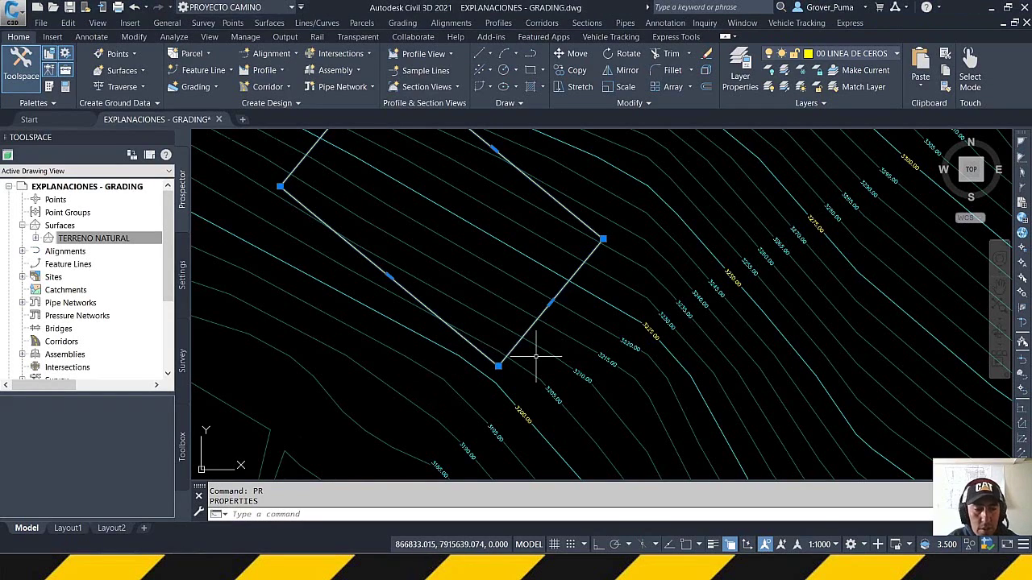
{"action": "key", "text": "Escape"}
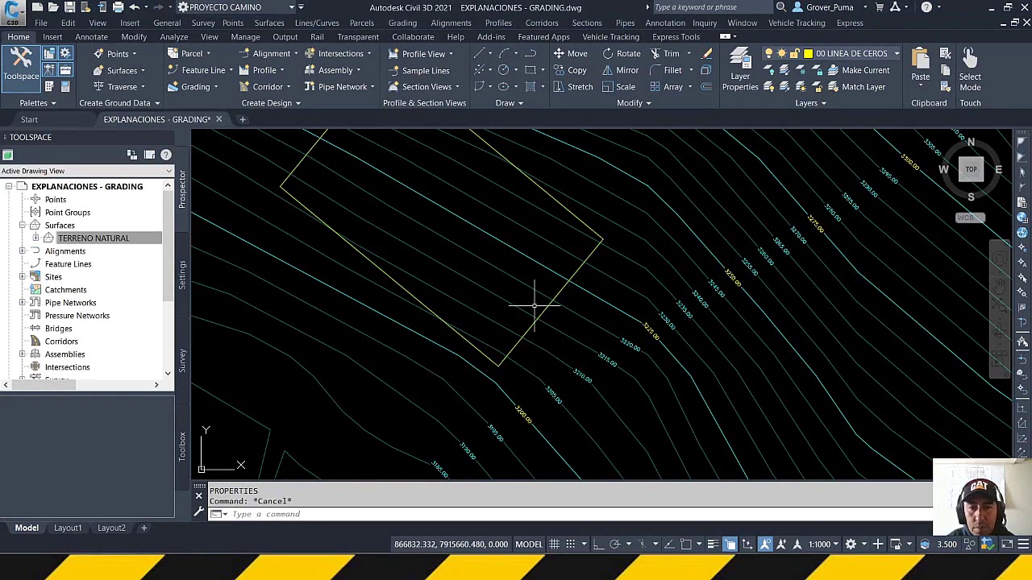
Open the grading creation tools and start a new grading group named SUPERFICIE EXPLANACION GRADING
{"action": "left_click", "coordinate": [405, 25]}
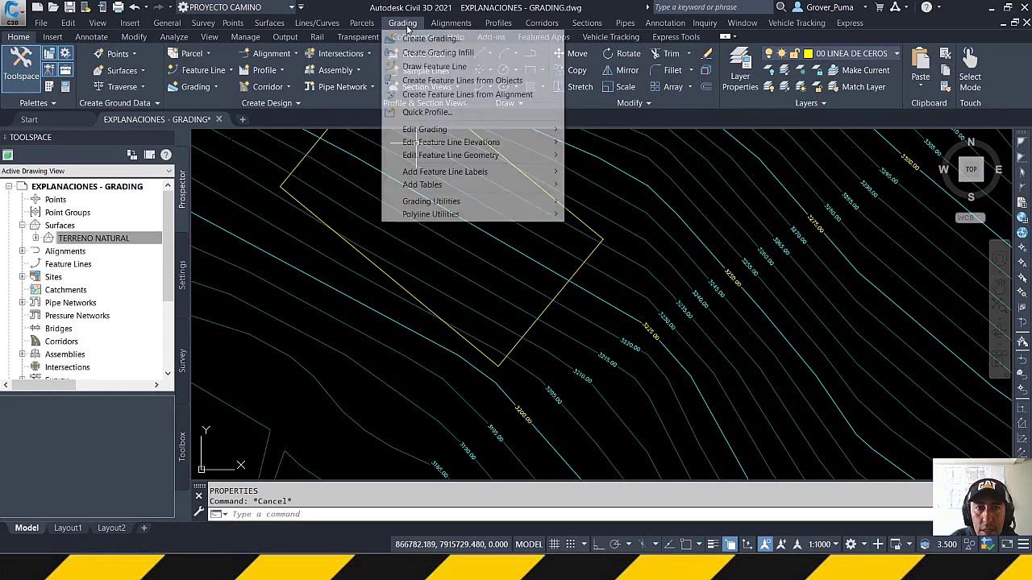
{"action": "left_click", "coordinate": [504, 38]}
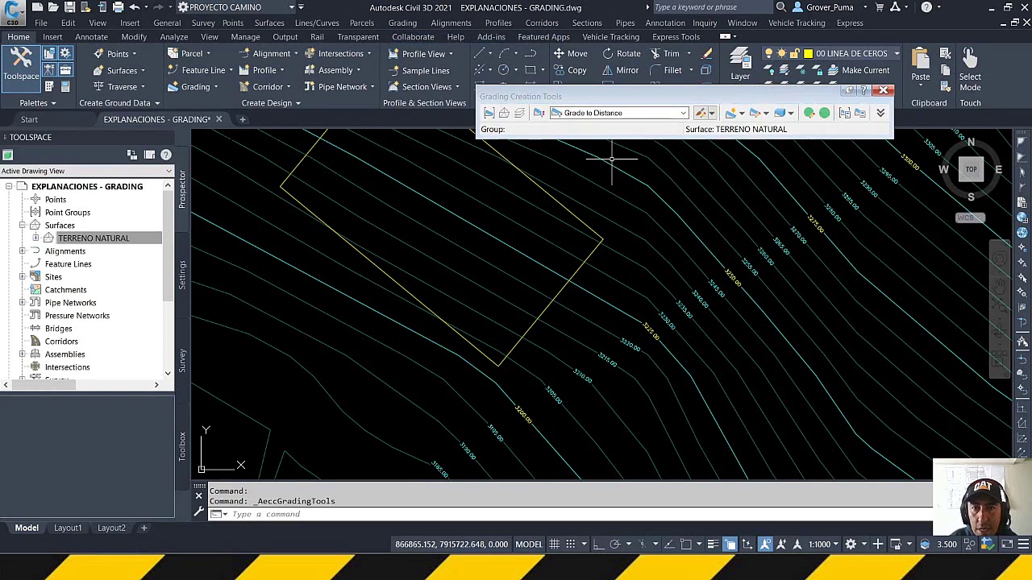
{"action": "left_click_drag", "start_coordinate": [605, 97], "coordinate": [642, 98]}
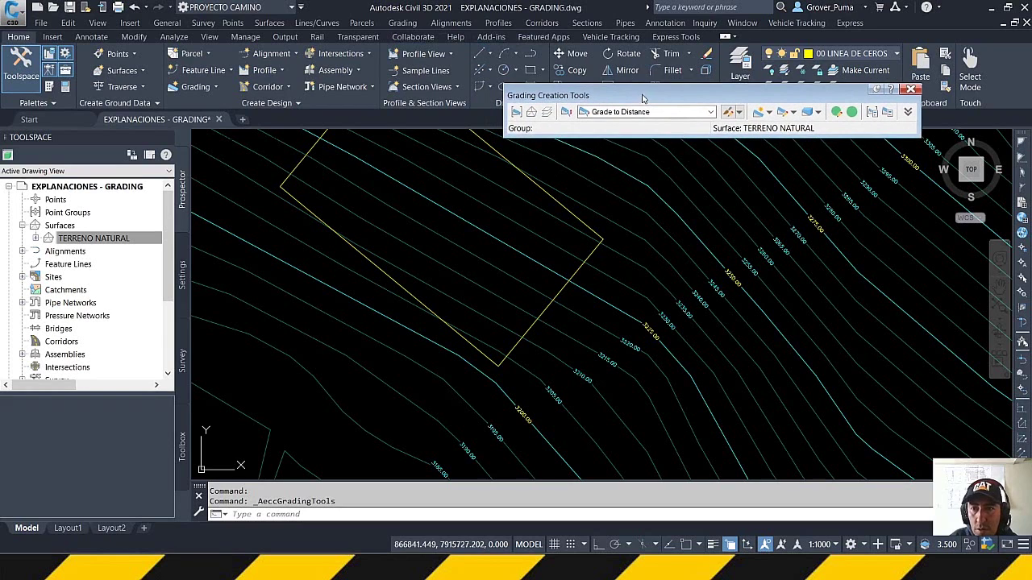
{"action": "left_click", "coordinate": [517, 114]}
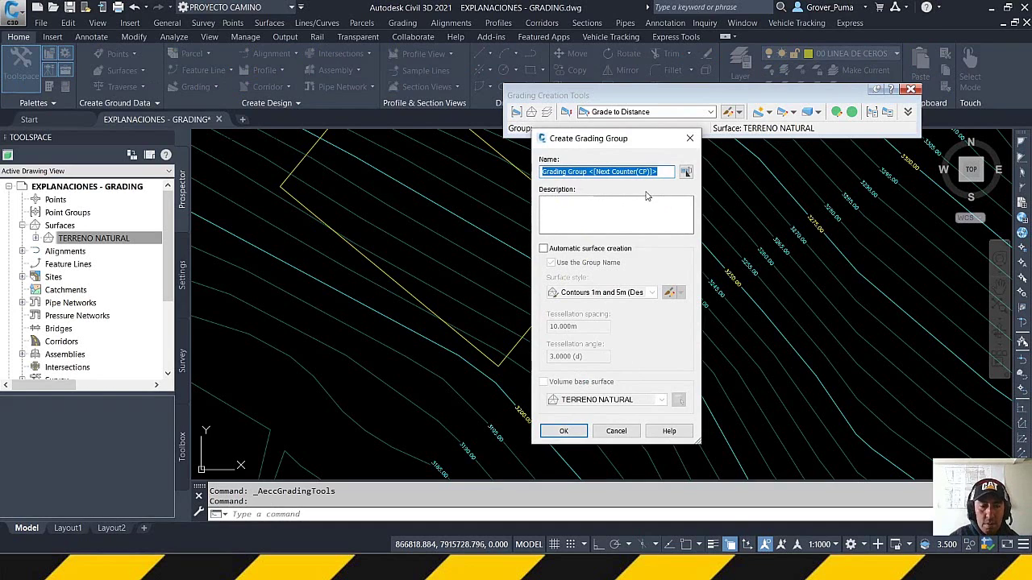
{"action": "type", "text": "SUPERFICIE EXPLANACION GRADING"}
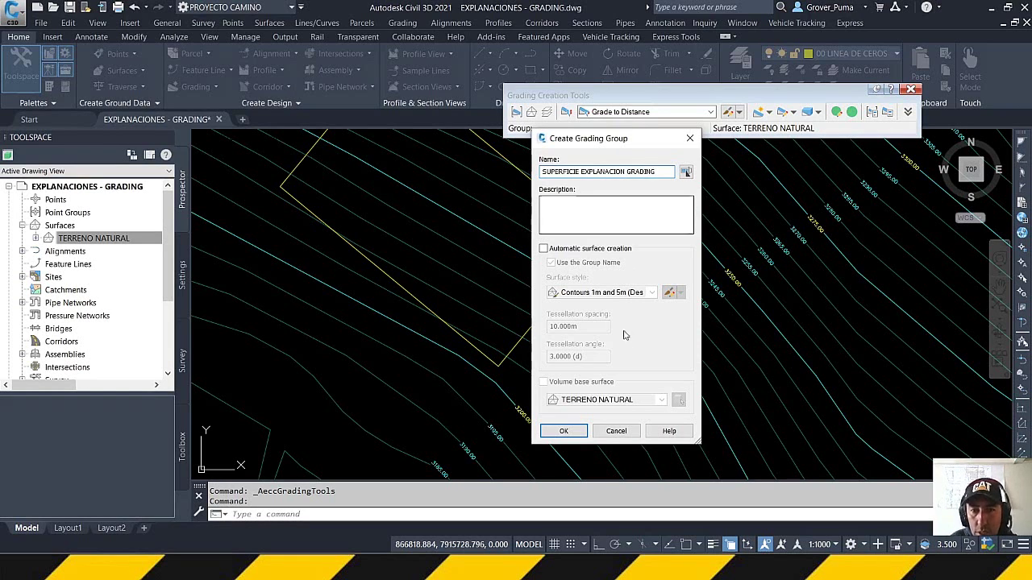
Enable automatic surface creation for the grading group and use TERRENO NATURAL as its volume base surface
{"action": "left_click", "coordinate": [544, 250]}
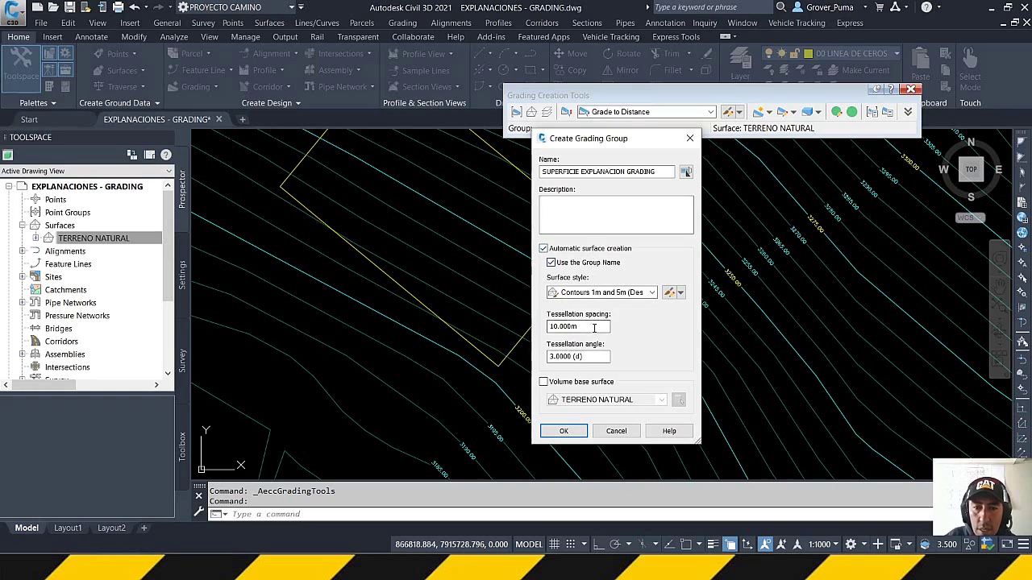
{"action": "left_click", "coordinate": [583, 359]}
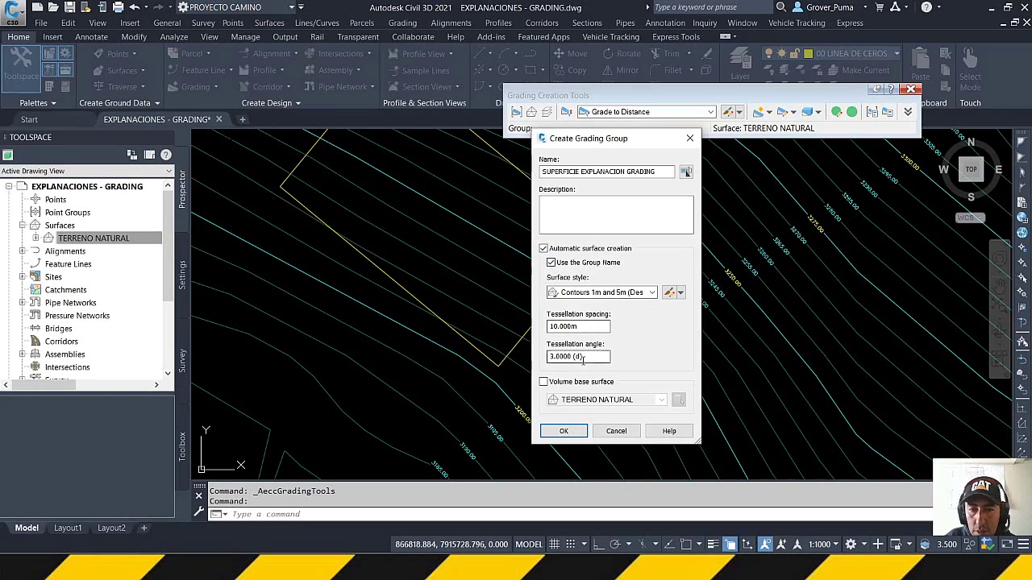
{"action": "left_click", "coordinate": [543, 382]}
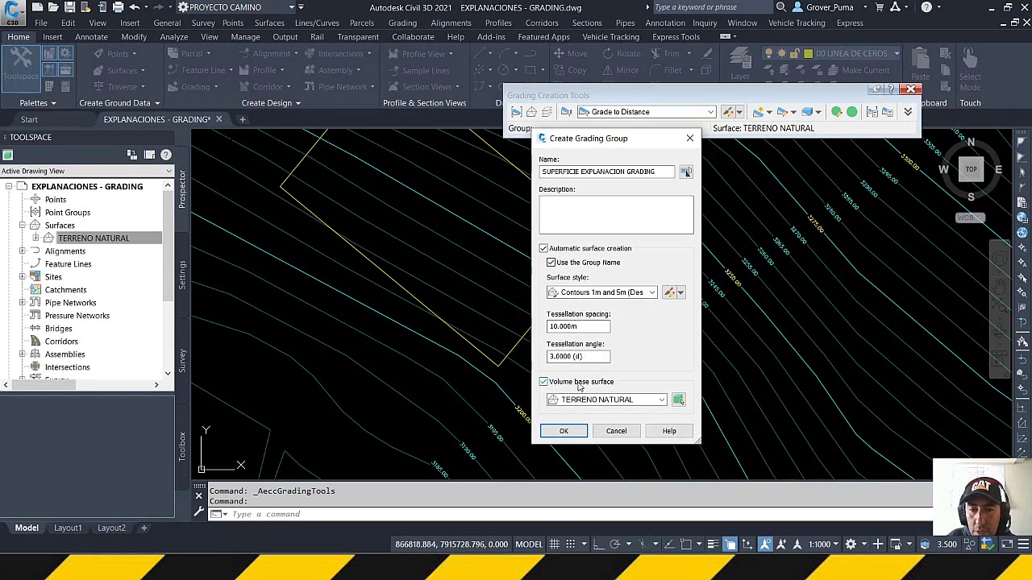
{"action": "left_click", "coordinate": [662, 400]}
{"action": "left_click", "coordinate": [664, 403]}
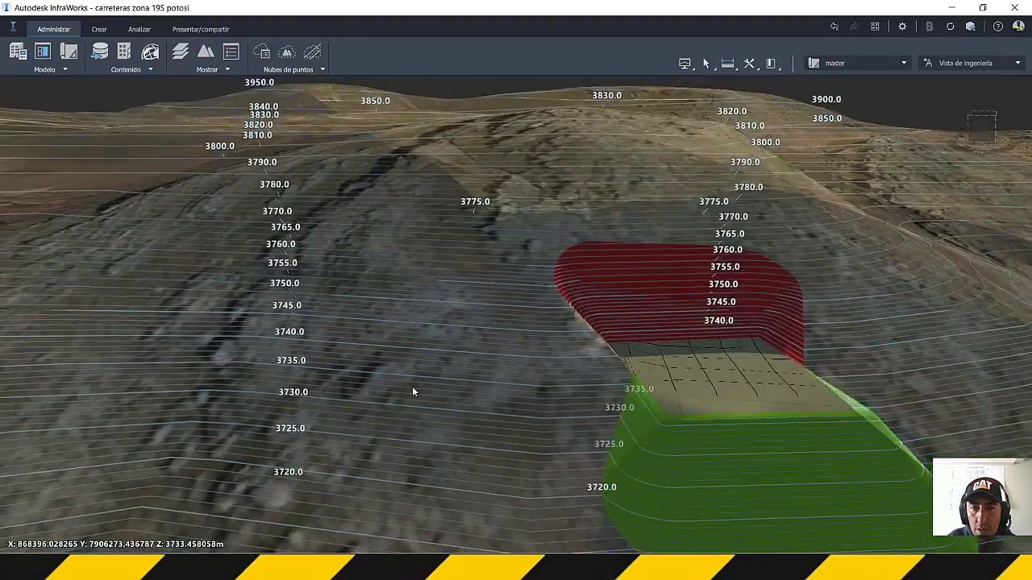
Switch to InfraWorks and examine the example platform, its cut and fill slopes and the surrounding natural terrain from several angles
{"action": "scroll", "coordinate": [412, 391], "scroll_direction": "down", "scroll_amount": 3}
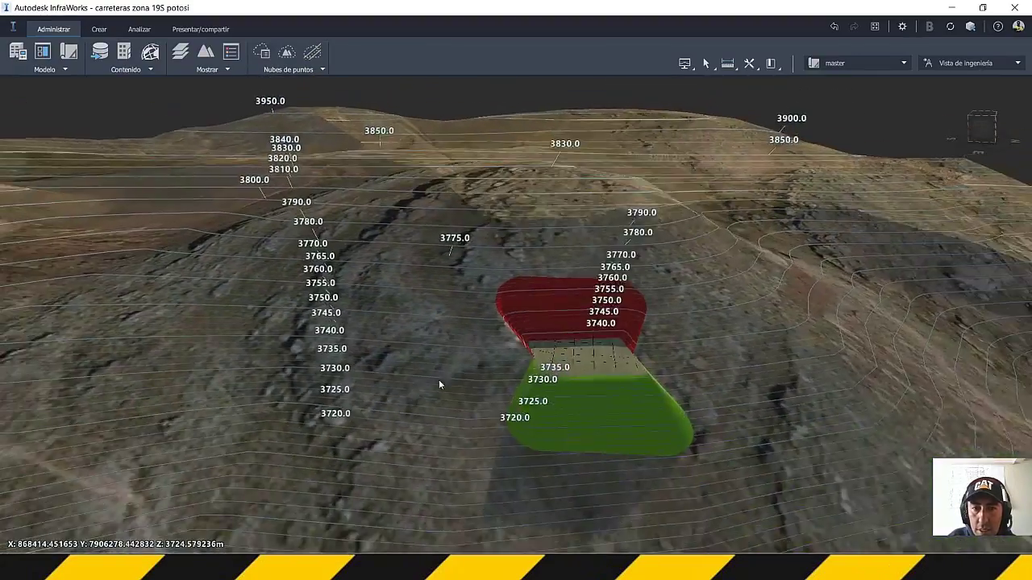
{"action": "left_click_drag", "start_coordinate": [440, 384], "coordinate": [553, 359]}
{"action": "scroll", "coordinate": [498, 408], "scroll_direction": "down", "scroll_amount": 5}
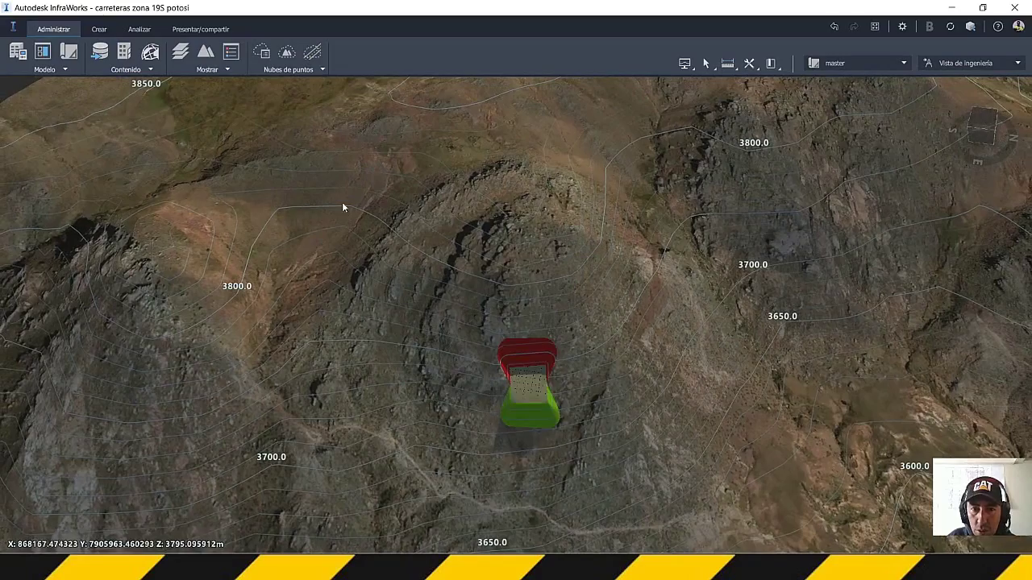
{"action": "scroll", "coordinate": [568, 444], "scroll_direction": "up", "scroll_amount": 1}
{"action": "scroll", "coordinate": [571, 444], "scroll_direction": "up", "scroll_amount": 8}
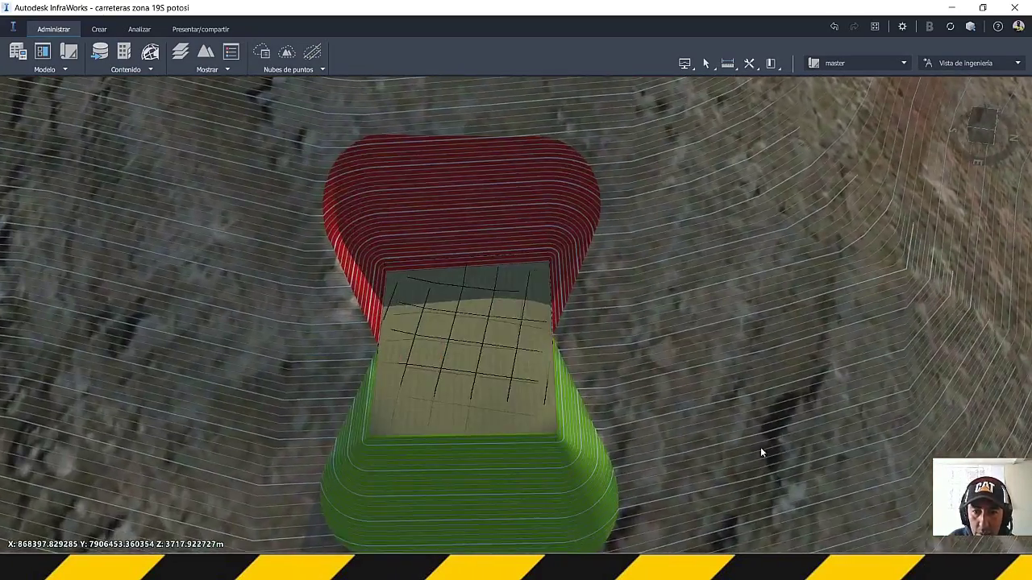
{"action": "left_click_drag", "start_coordinate": [760, 448], "coordinate": [493, 340]}
{"action": "middle_click_drag", "start_coordinate": [494, 344], "coordinate": [652, 407]}
{"action": "scroll", "coordinate": [652, 402], "scroll_direction": "down", "scroll_amount": 5}
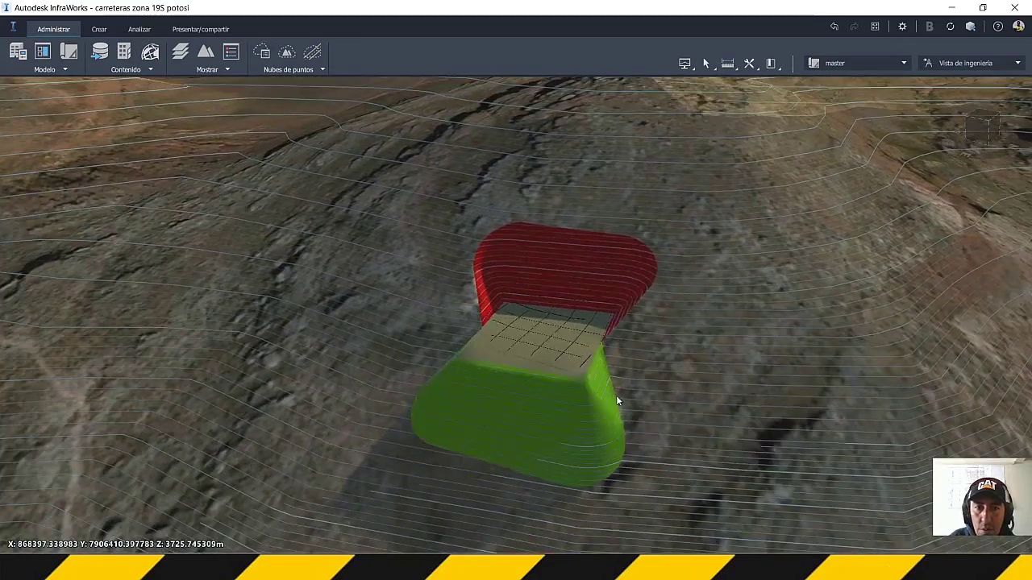
{"action": "key", "text": "ctrl+2"}
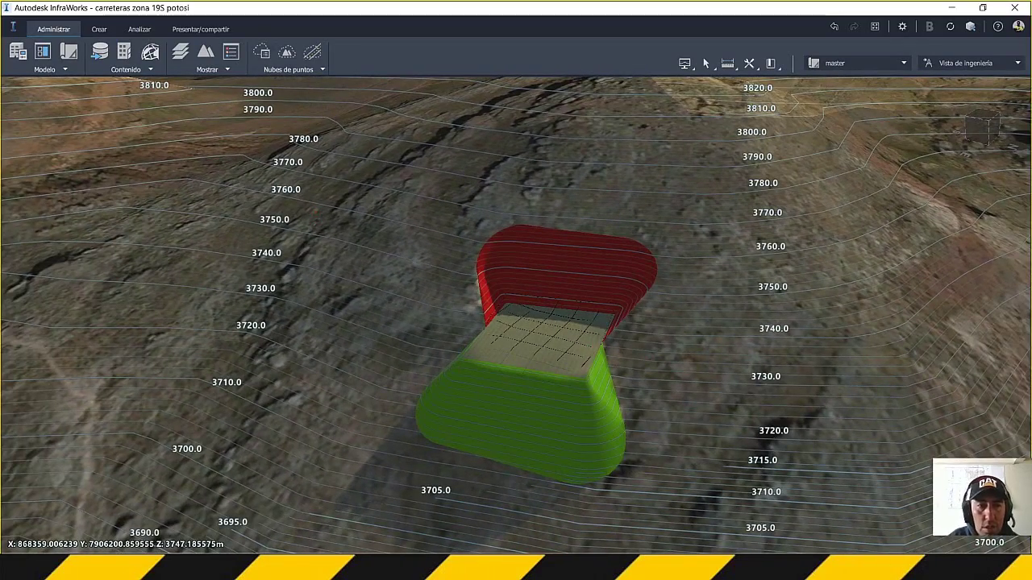
{"action": "left_click_drag", "start_coordinate": [209, 250], "coordinate": [397, 182]}
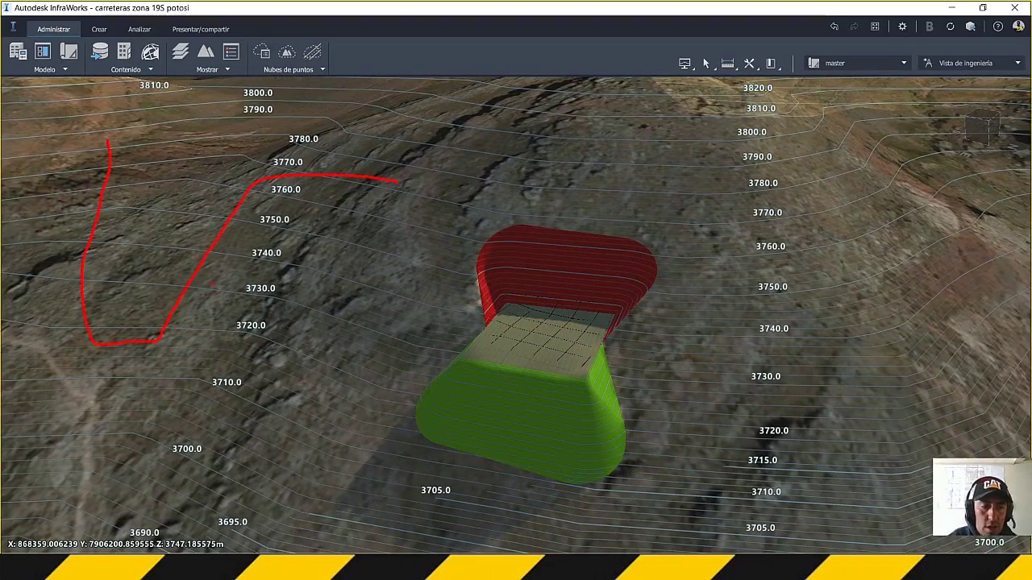
{"action": "mouse_move", "coordinate": [516, 278]}
{"action": "left_mouse_down"}
{"action": "mouse_move", "coordinate": [477, 314]}
{"action": "mouse_move", "coordinate": [665, 378]}
{"action": "mouse_move", "coordinate": [507, 274]}
{"action": "left_mouse_up"}
{"action": "key", "text": "Escape"}
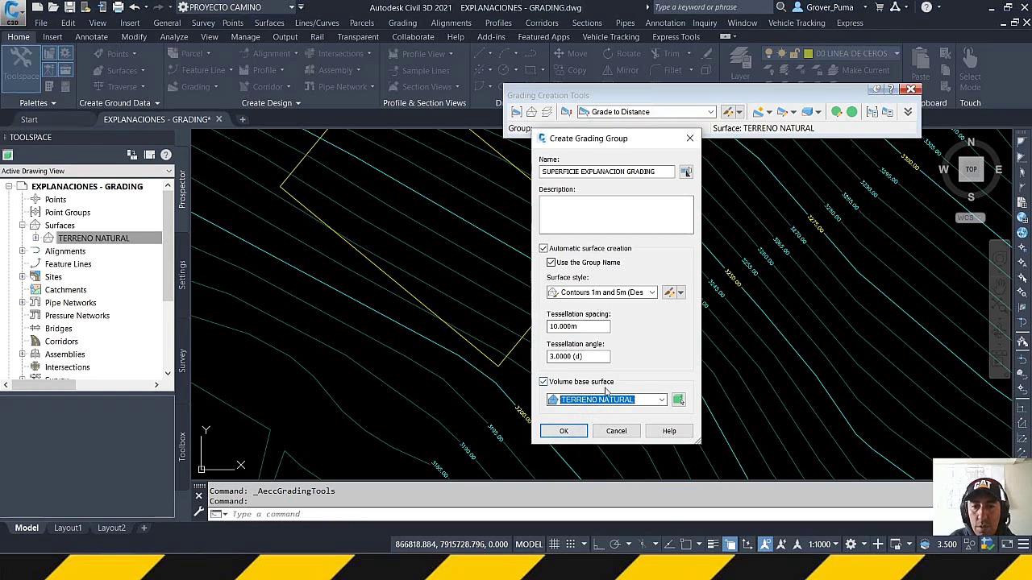
Confirm the grading group and create its TIN surface as SUPERFICIE EXPLANACION GRADING with the Contours 1m and 5m (Design) style
{"action": "left_click", "coordinate": [564, 431]}
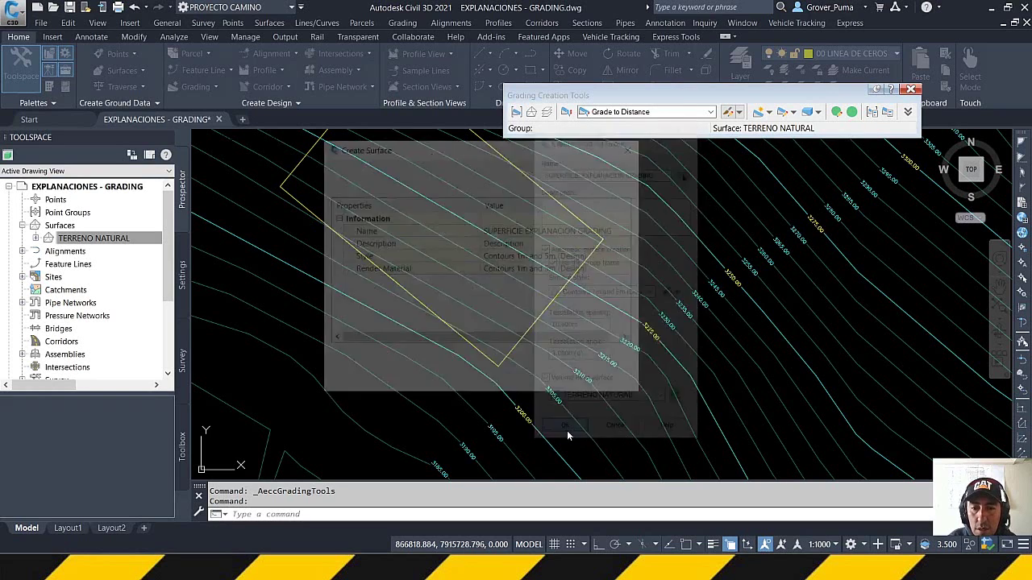
{"action": "left_click_drag", "start_coordinate": [461, 151], "coordinate": [523, 151]}
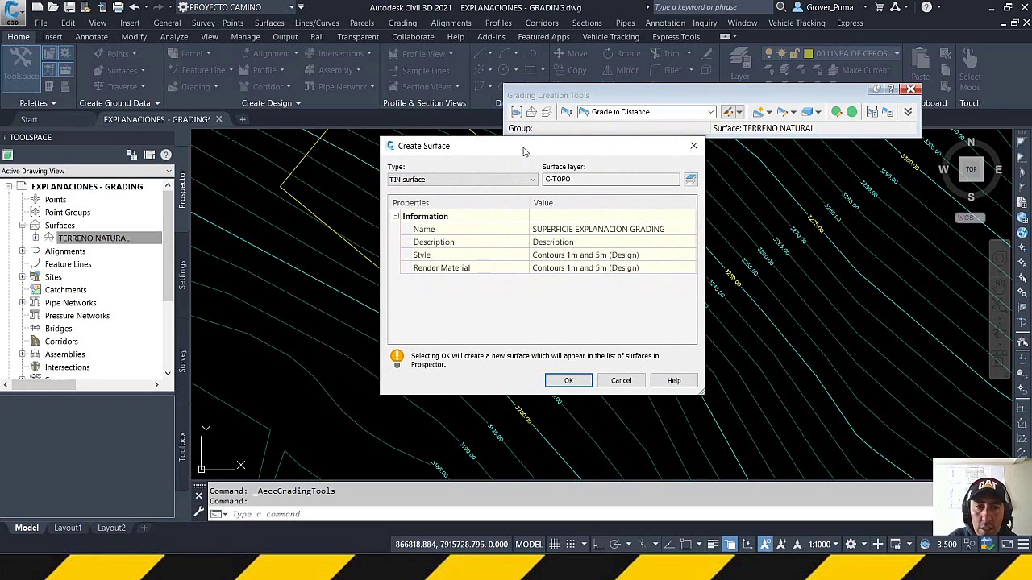
{"action": "left_click", "coordinate": [673, 228]}
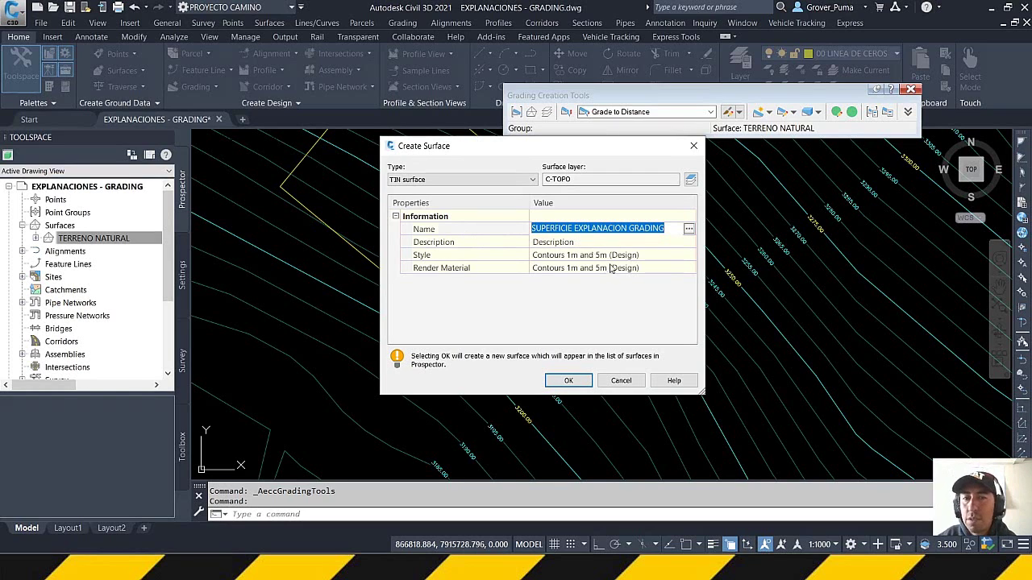
{"action": "key", "text": "Return"}
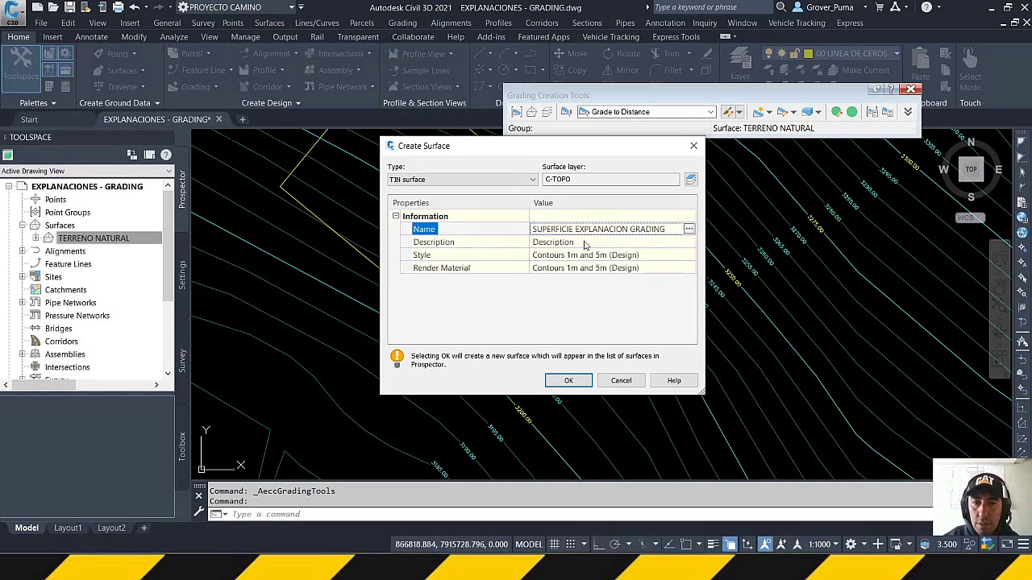
{"action": "left_click", "coordinate": [586, 244]}
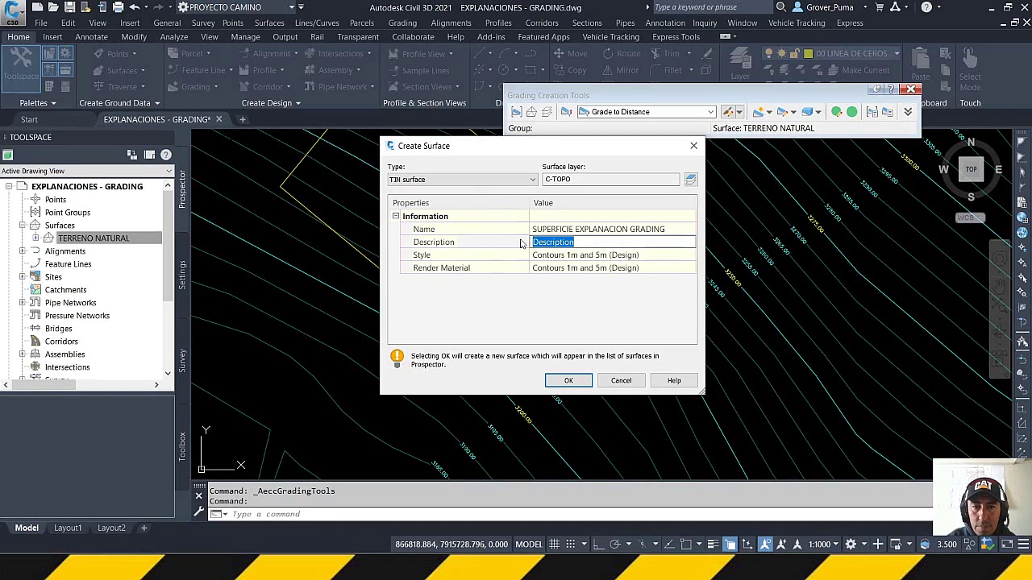
{"action": "left_click", "coordinate": [533, 182]}
{"action": "left_click", "coordinate": [534, 193]}
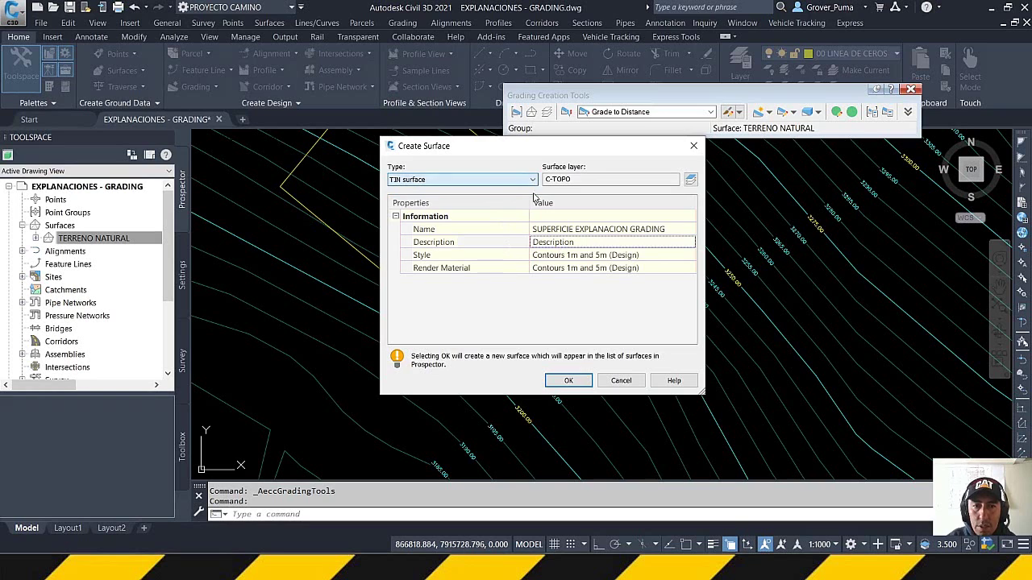
{"action": "left_click", "coordinate": [568, 381]}
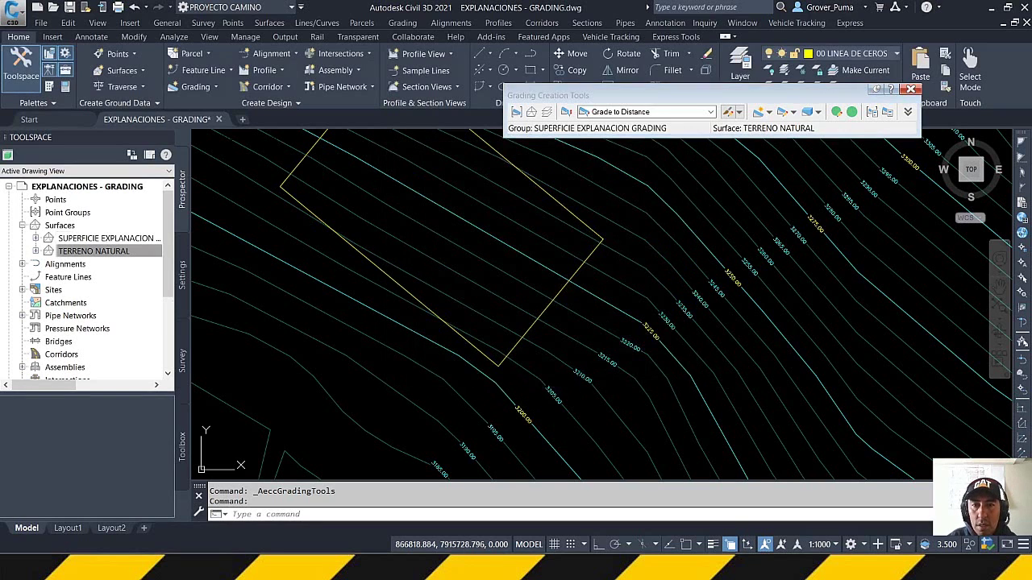
Set TERRENO NATURAL as the target surface for the grading
{"action": "left_click", "coordinate": [532, 113]}
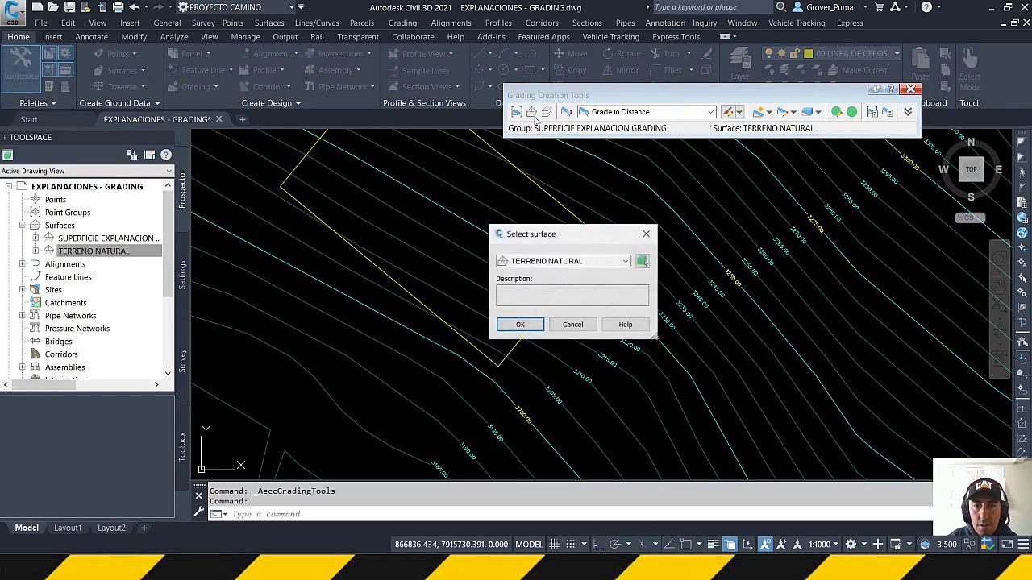
{"action": "left_click_drag", "start_coordinate": [566, 238], "coordinate": [587, 220]}
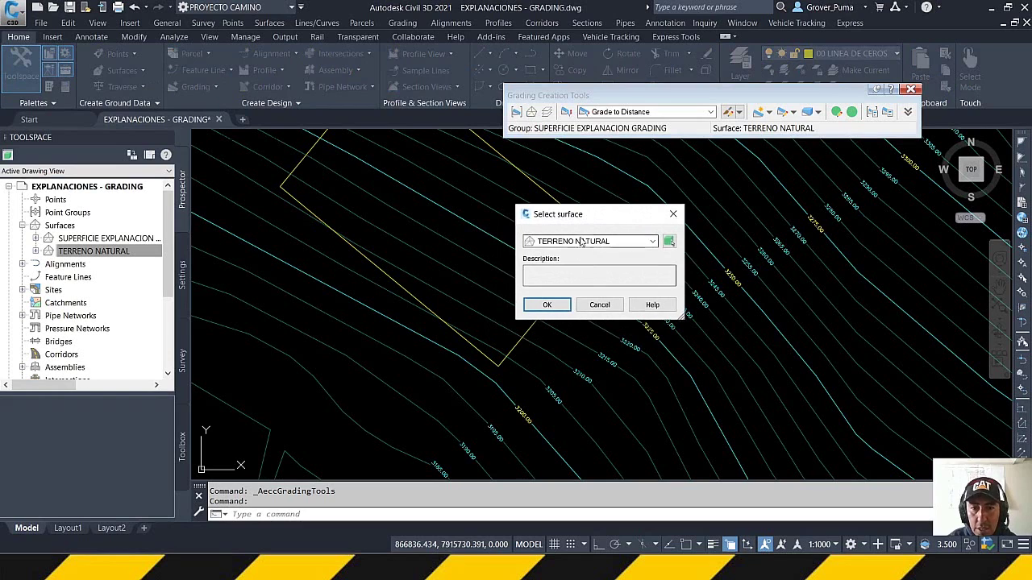
{"action": "left_click", "coordinate": [652, 241]}
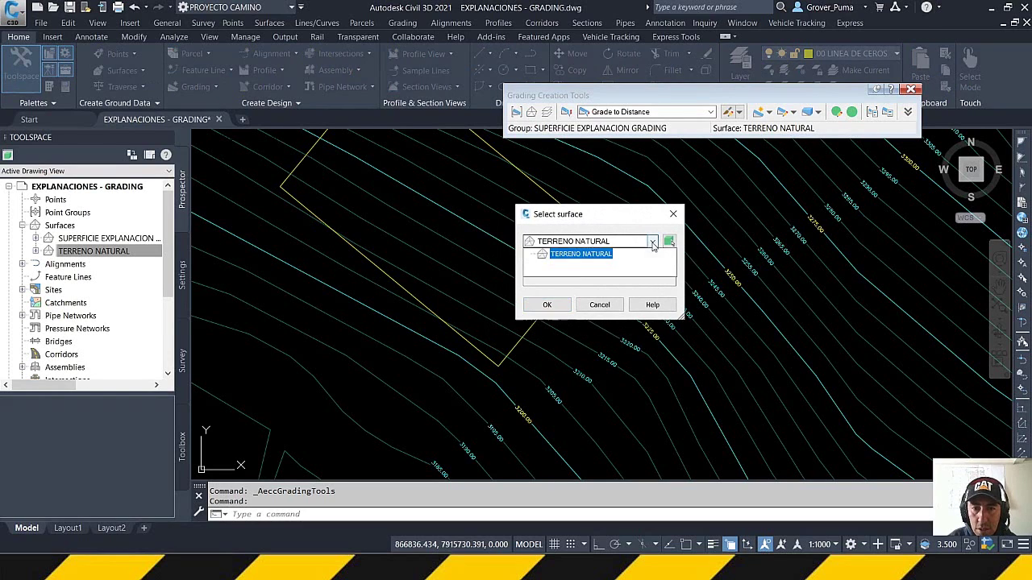
{"action": "left_click", "coordinate": [652, 242]}
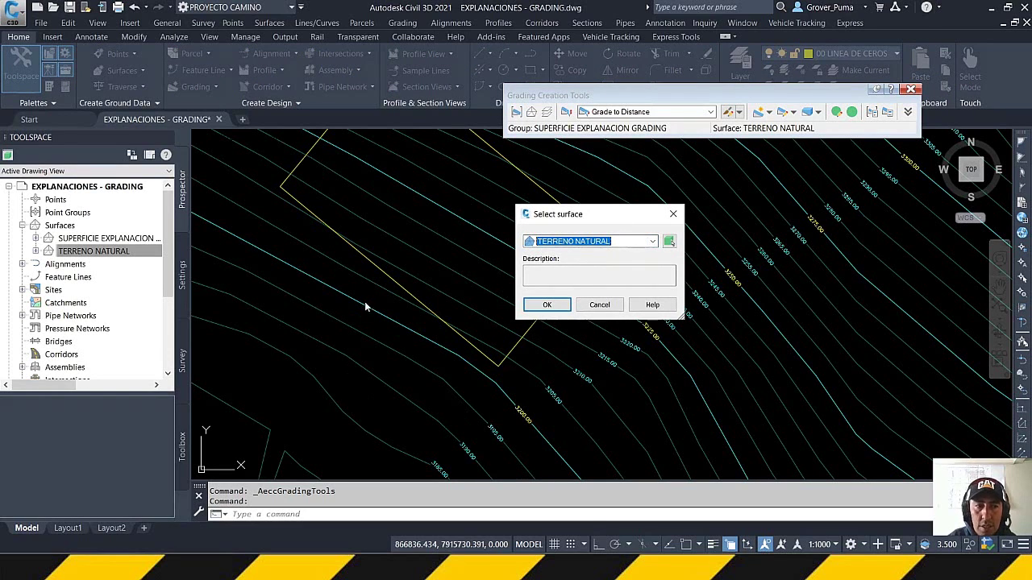
{"action": "left_click", "coordinate": [552, 309]}
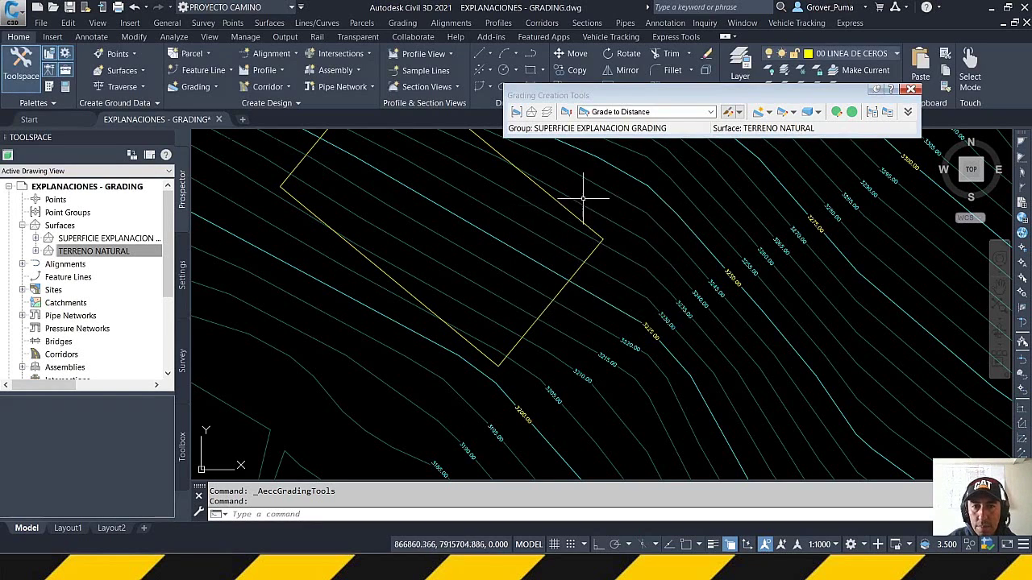
Open the layer selection for the grading layer and create a new layer named CAPA PARA EXPLANACION
{"action": "left_click", "coordinate": [546, 112]}
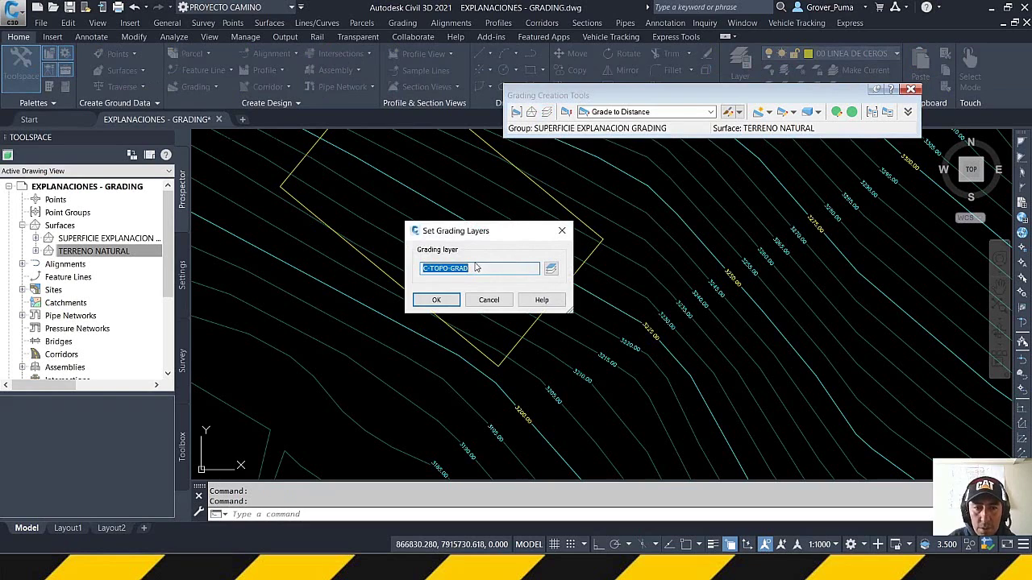
{"action": "left_click_drag", "start_coordinate": [525, 236], "coordinate": [355, 189]}
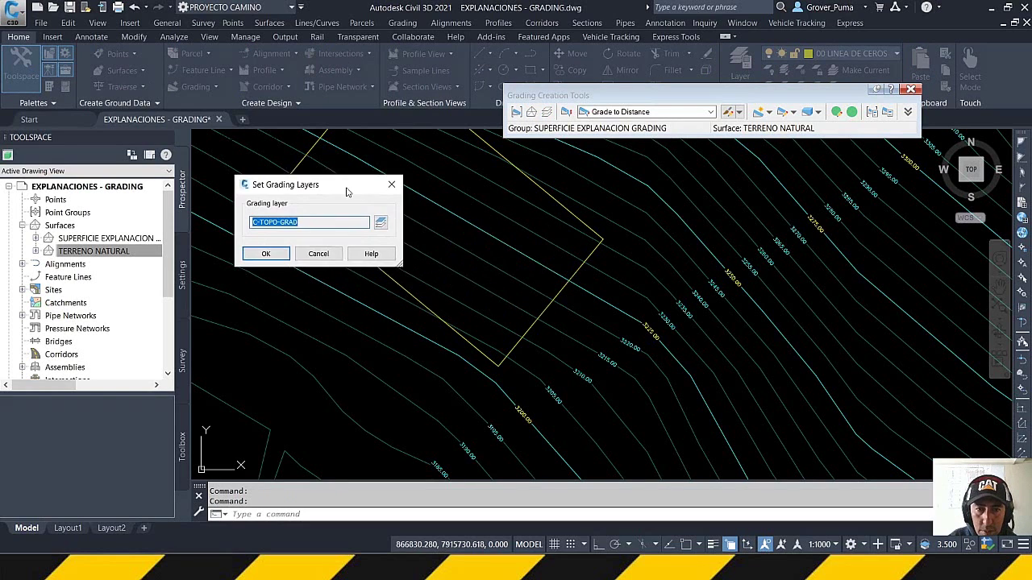
{"action": "left_click", "coordinate": [382, 229]}
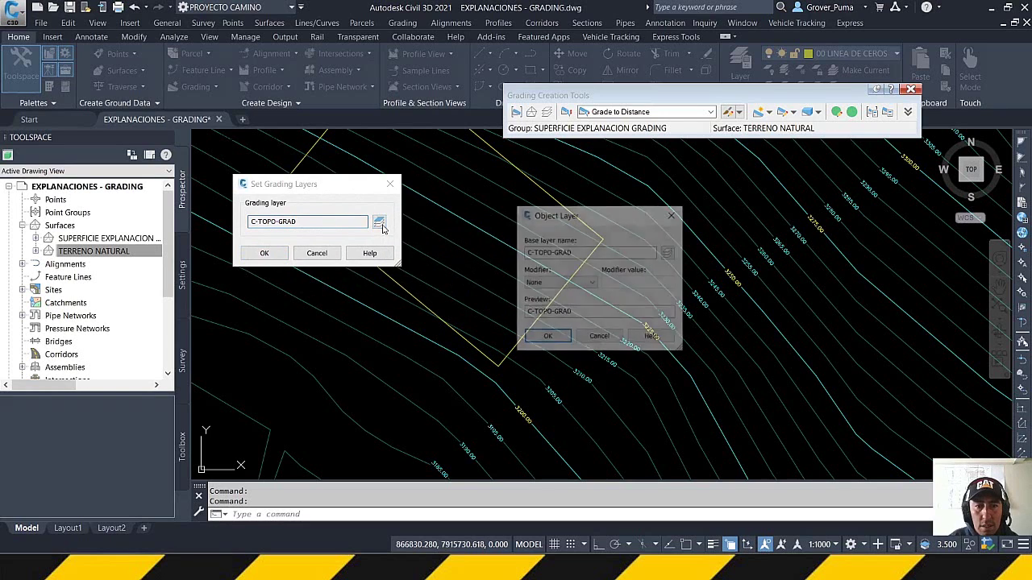
{"action": "left_click_drag", "start_coordinate": [591, 220], "coordinate": [531, 187]}
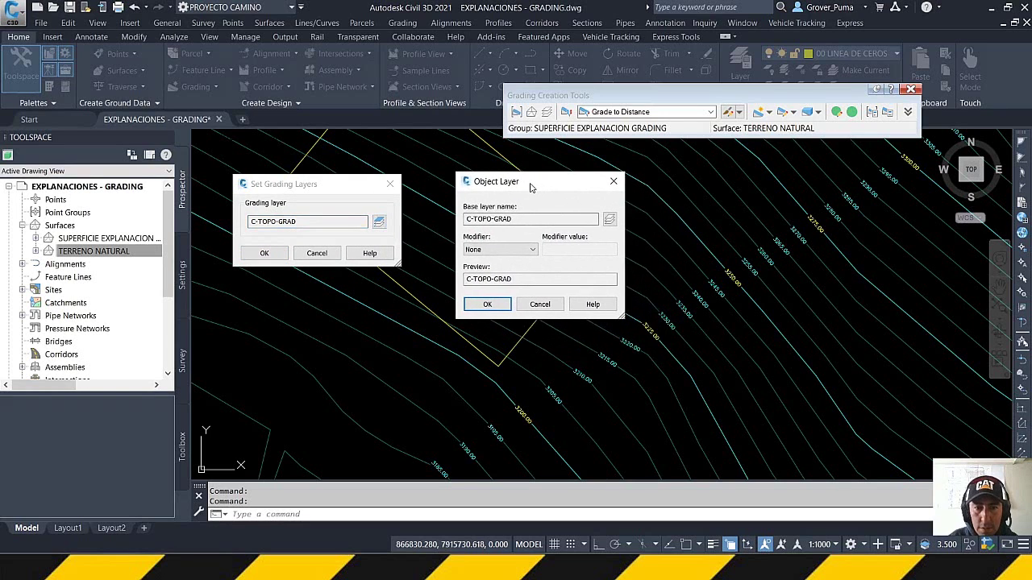
{"action": "left_click", "coordinate": [610, 219]}
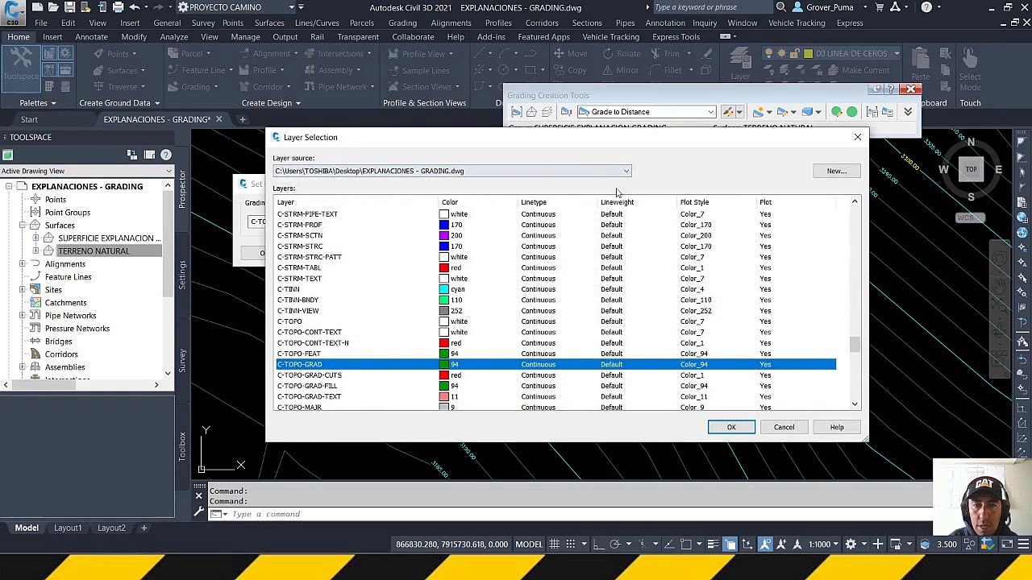
{"action": "left_click", "coordinate": [833, 171]}
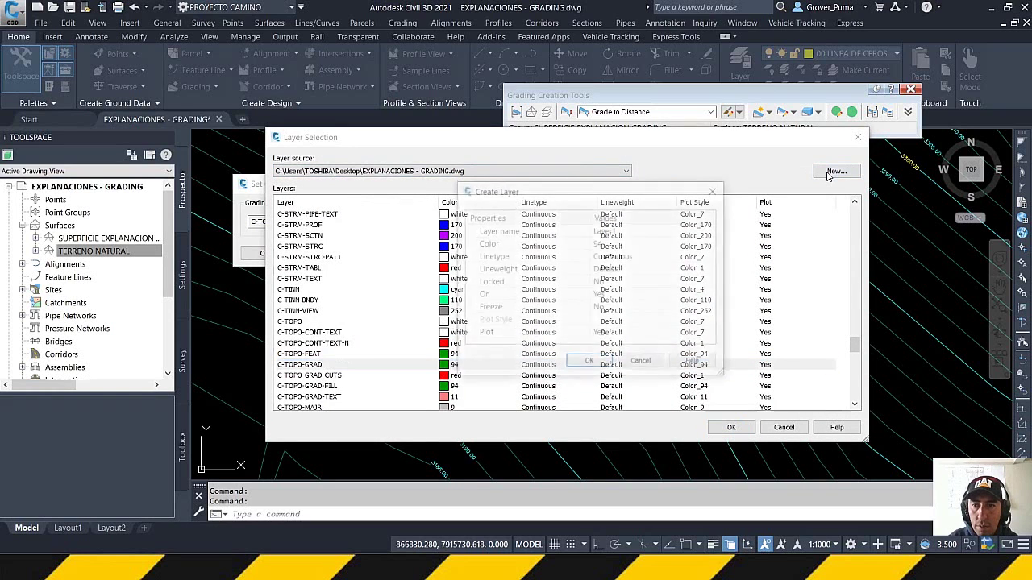
{"action": "left_click", "coordinate": [650, 231]}
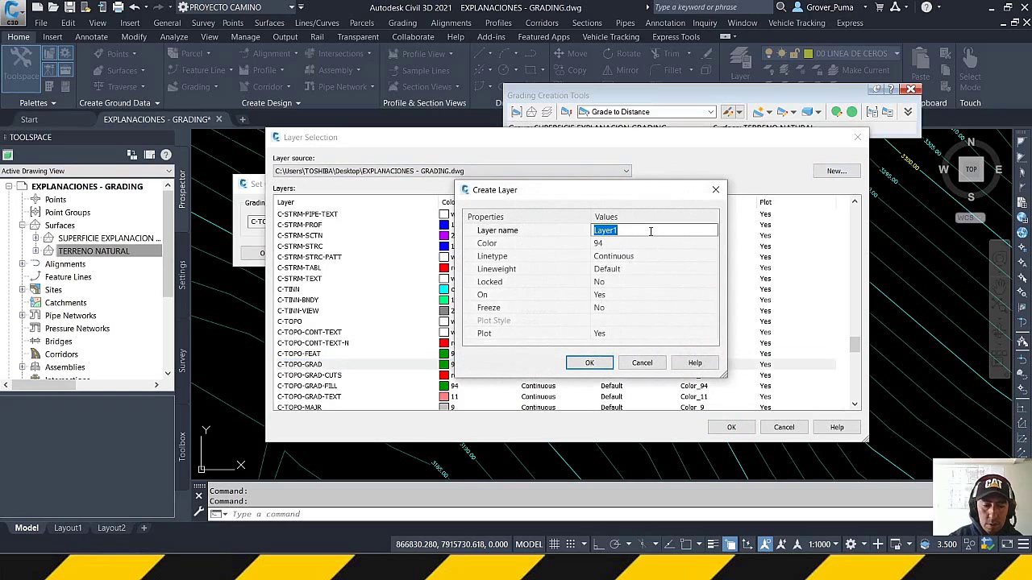
{"action": "type", "text": "CAPA PA"}
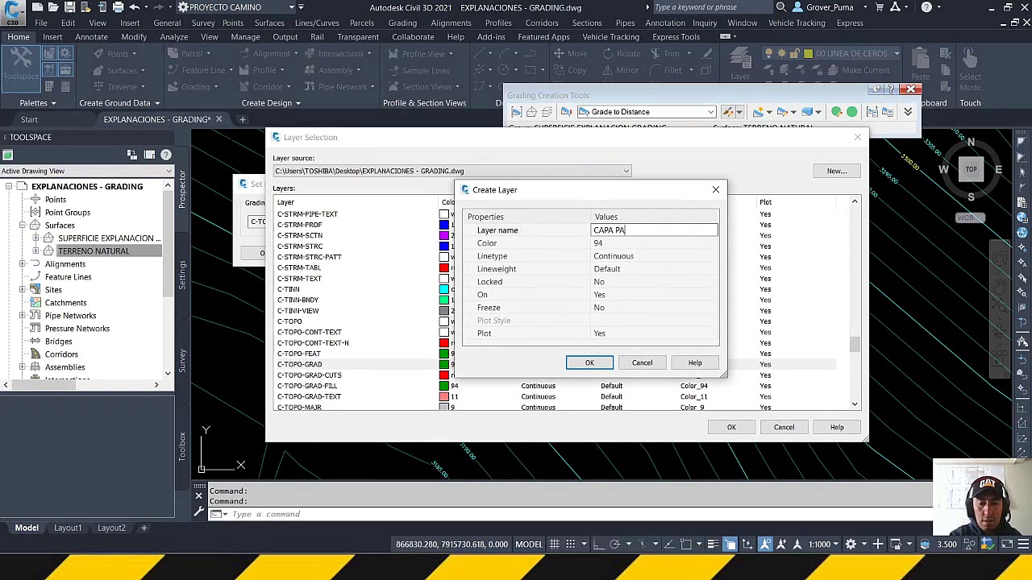
{"action": "type", "text": "RA EXPLAN"}
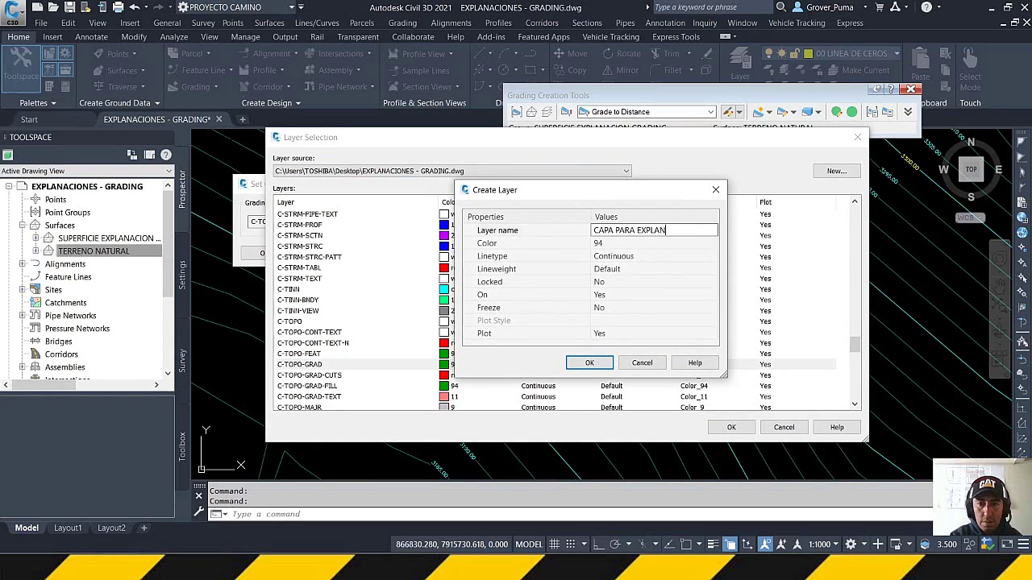
{"action": "type", "text": "ACION"}
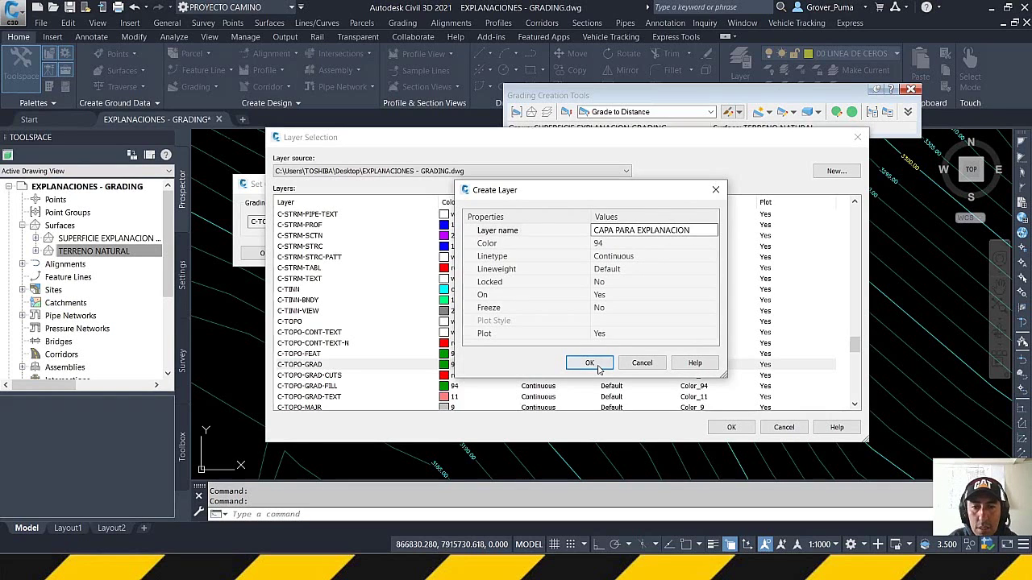
{"action": "left_click", "coordinate": [589, 363]}
Assign CAPA PARA EXPLANACION as the grading layer with no name modifier
{"action": "left_click", "coordinate": [361, 399]}
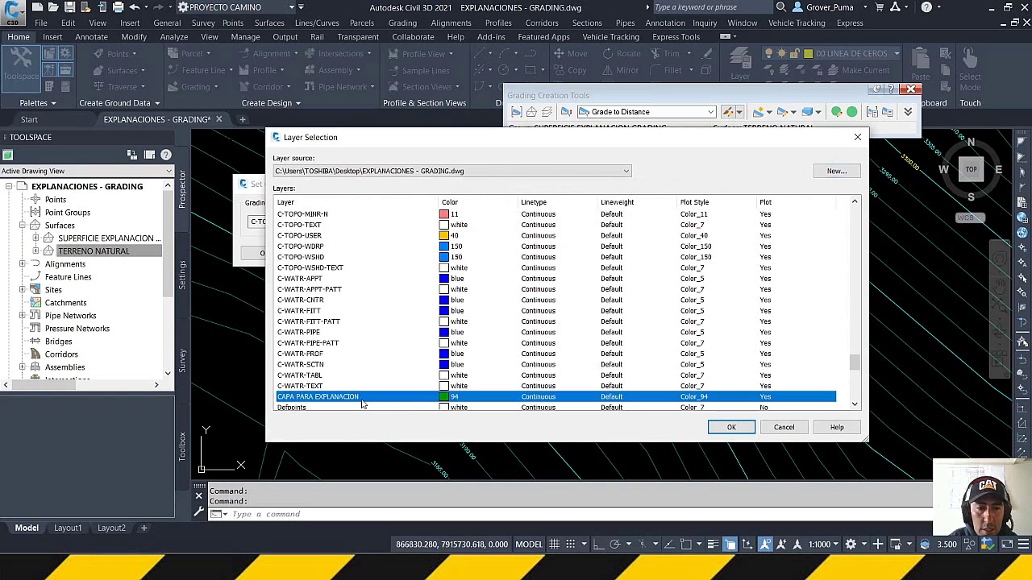
{"action": "left_click", "coordinate": [732, 429]}
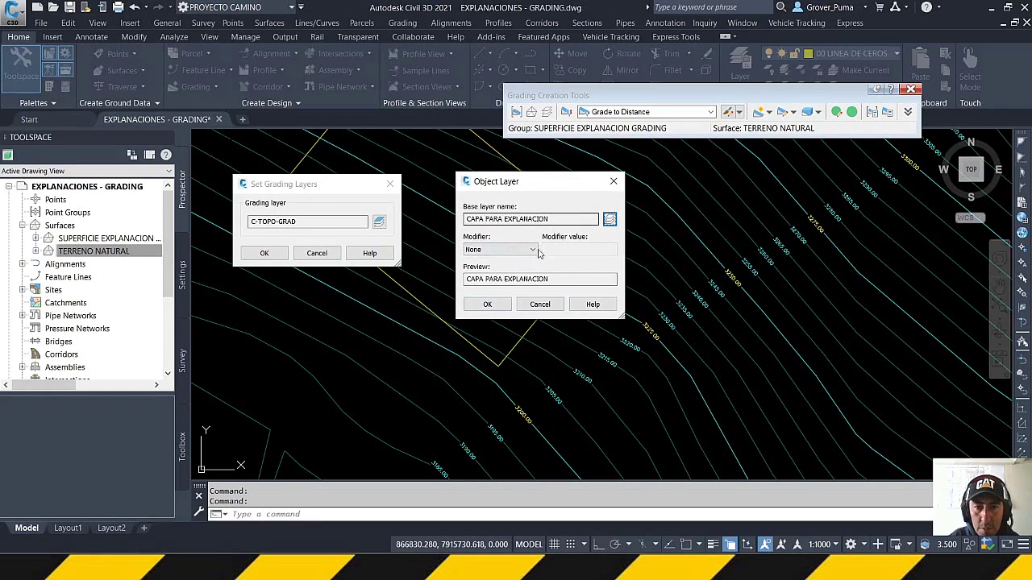
{"action": "left_click", "coordinate": [487, 304]}
{"action": "left_click", "coordinate": [266, 253]}
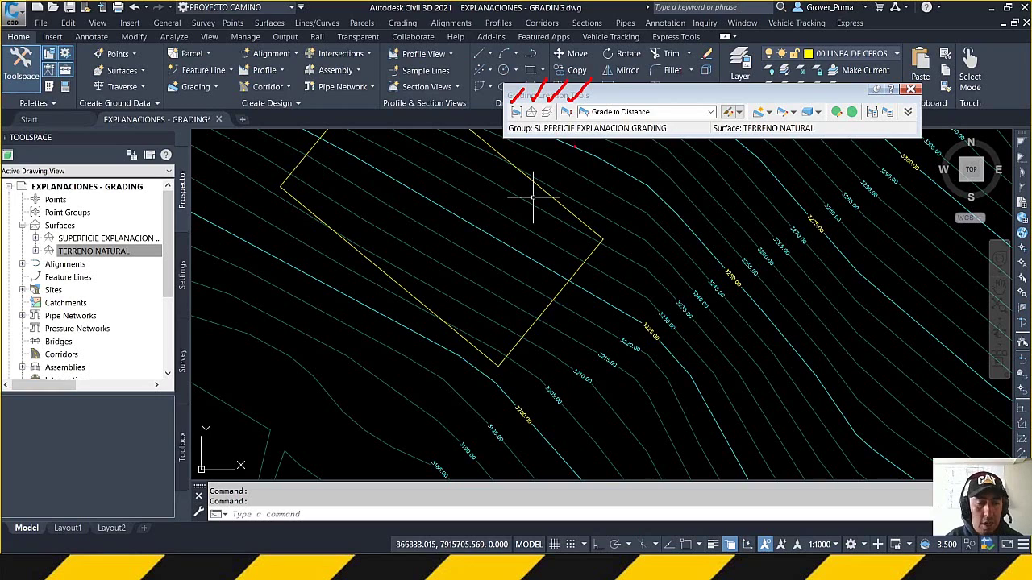
Choose Basic Set as the grading criteria set
{"action": "left_click", "coordinate": [565, 112]}
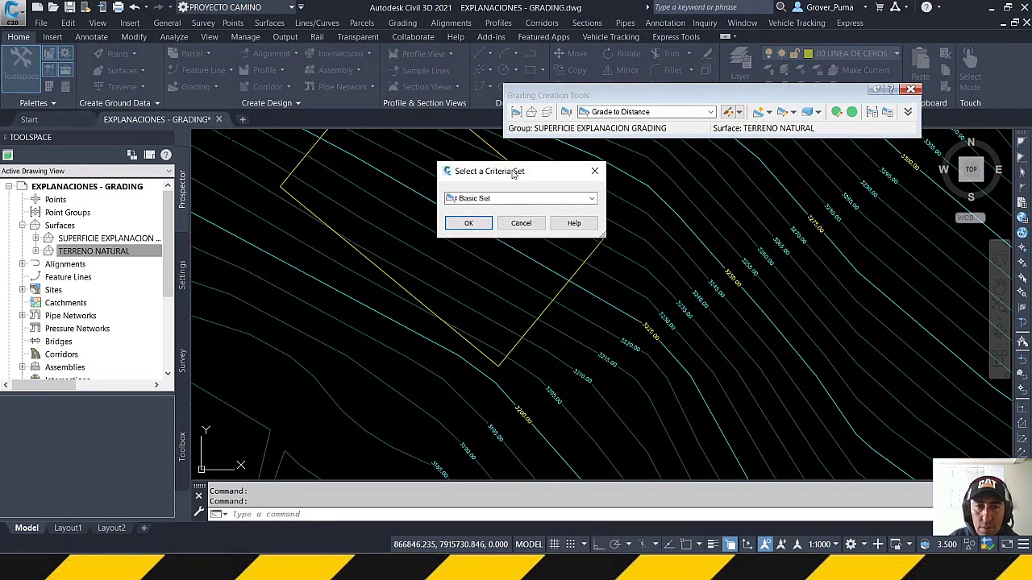
{"action": "left_click", "coordinate": [506, 199]}
{"action": "left_click", "coordinate": [483, 212]}
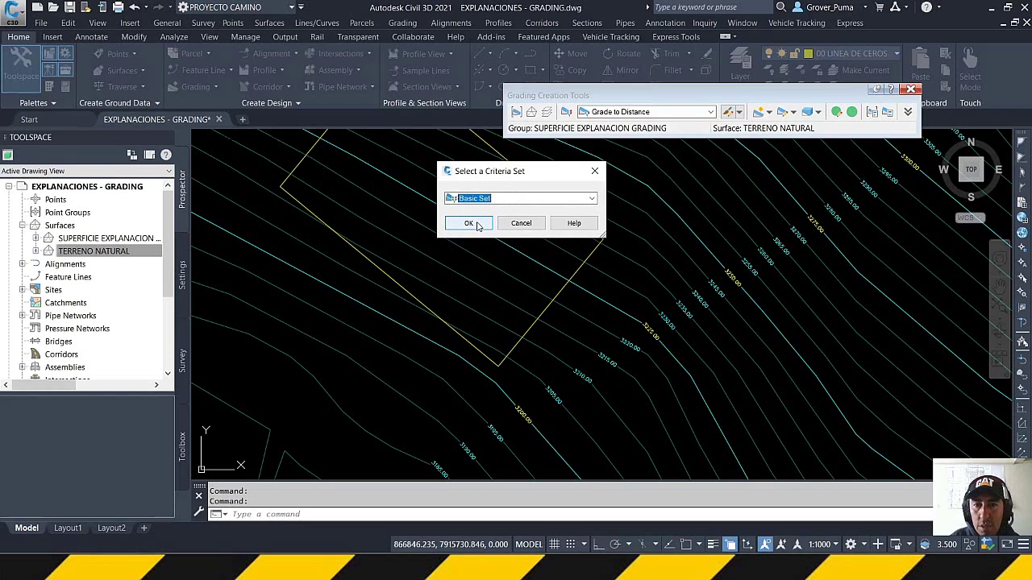
{"action": "left_click", "coordinate": [496, 199]}
{"action": "left_click", "coordinate": [492, 210]}
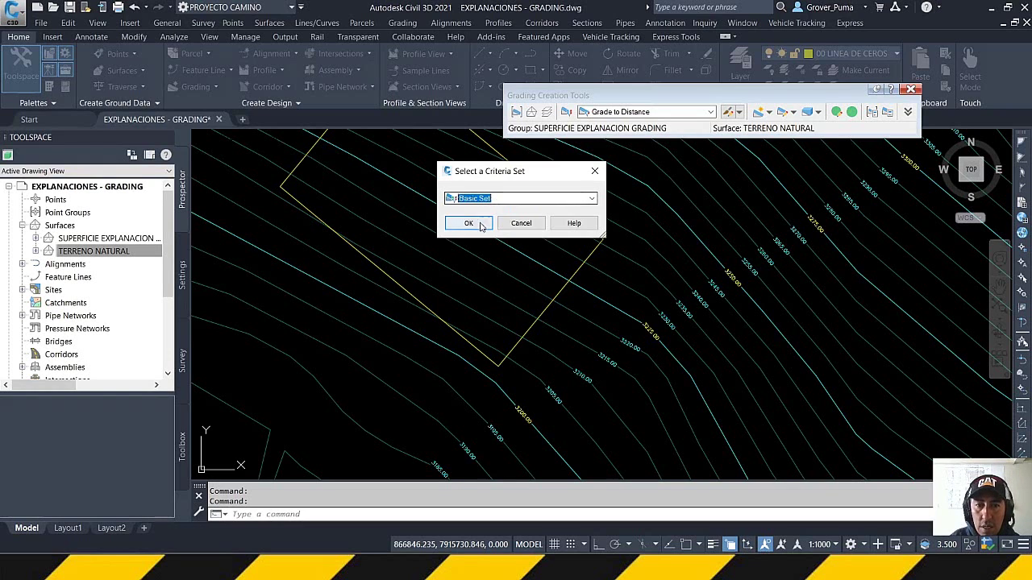
{"action": "left_click", "coordinate": [481, 225]}
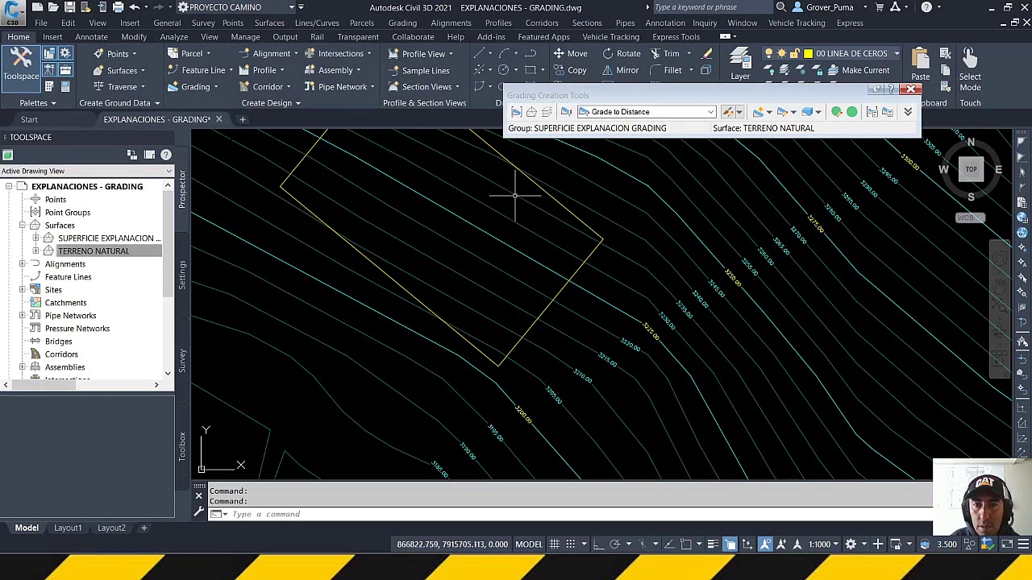
Review the available grading criteria and choose Grade to Distance
{"action": "left_click", "coordinate": [710, 112]}
{"action": "left_click", "coordinate": [710, 112]}
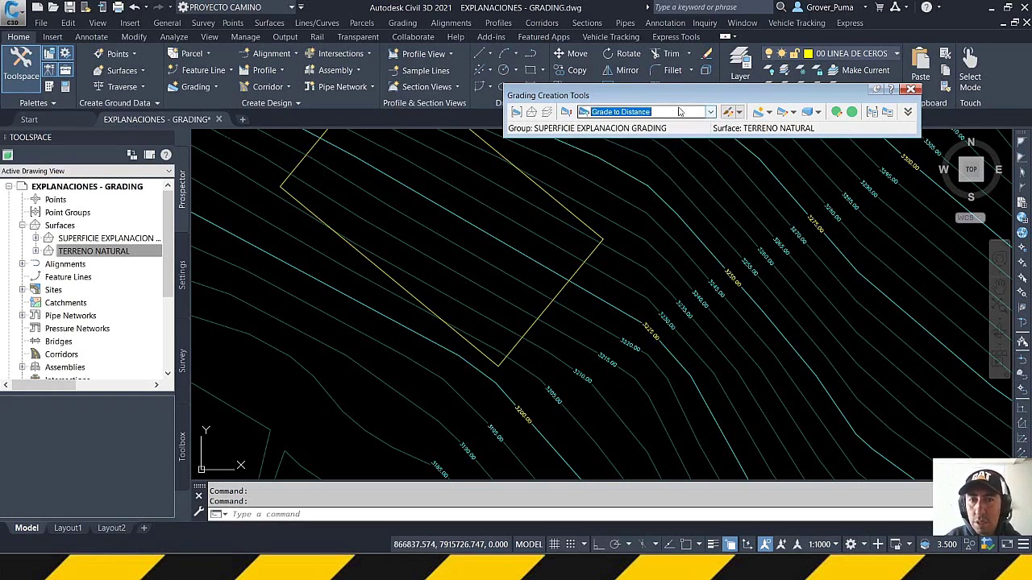
{"action": "left_click_drag", "start_coordinate": [699, 96], "coordinate": [707, 107]}
{"action": "left_click", "coordinate": [719, 124]}
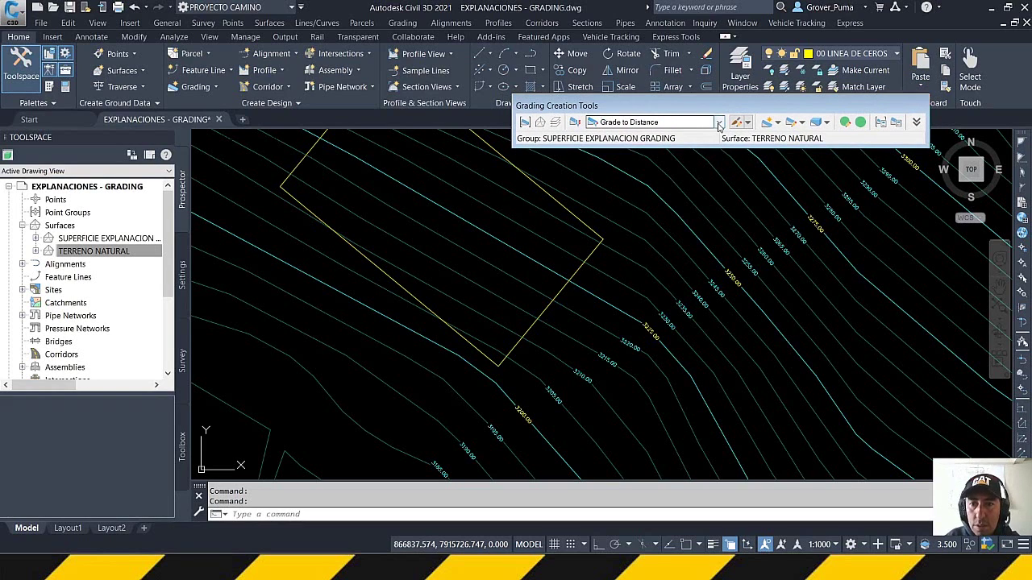
{"action": "left_click", "coordinate": [719, 124]}
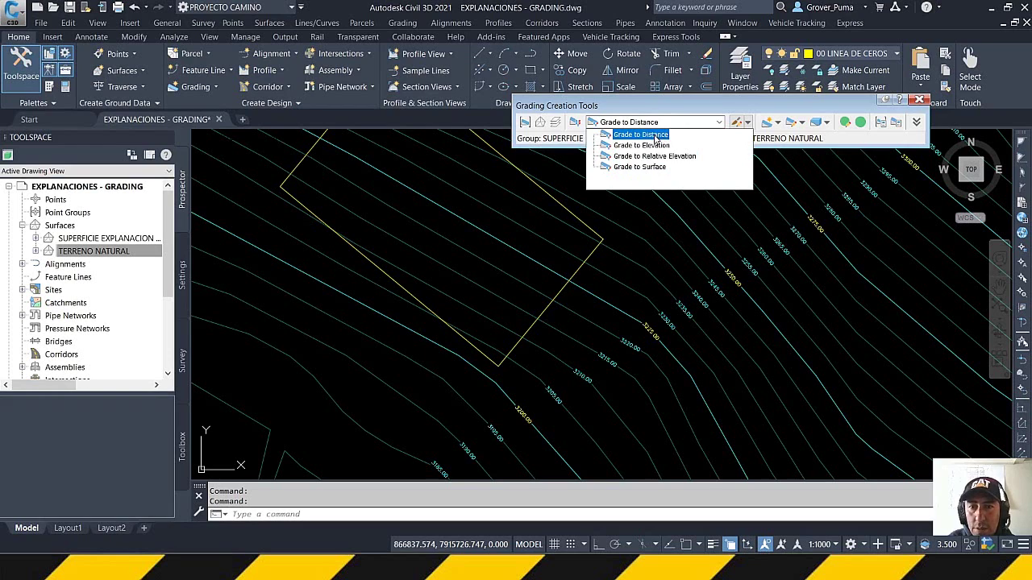
{"action": "left_click", "coordinate": [641, 134]}
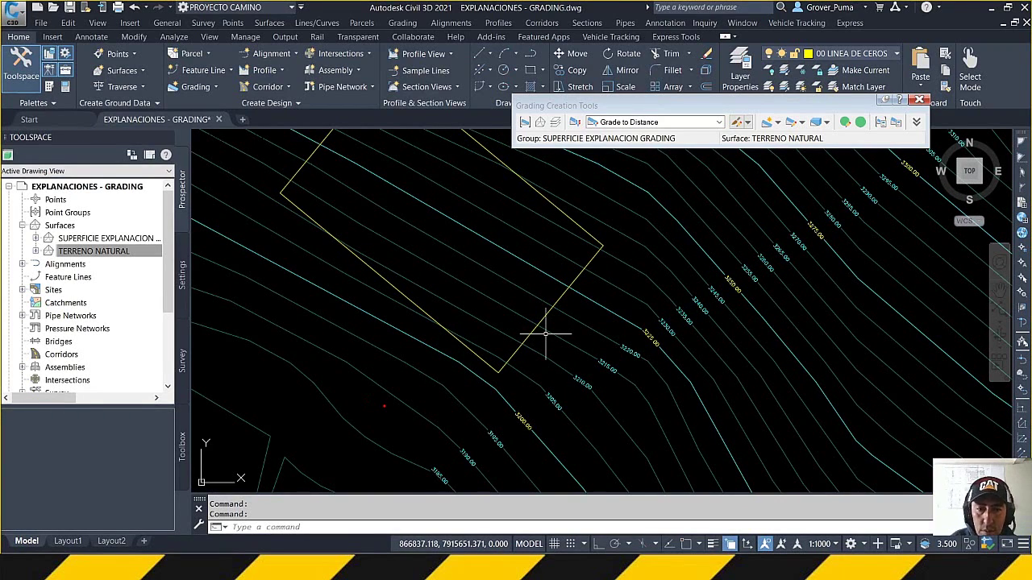
{"action": "mouse_move", "coordinate": [366, 410]}
{"action": "left_mouse_down"}
{"action": "mouse_move", "coordinate": [454, 402]}
{"action": "mouse_move", "coordinate": [769, 414]}
{"action": "mouse_move", "coordinate": [845, 397]}
{"action": "left_mouse_up"}
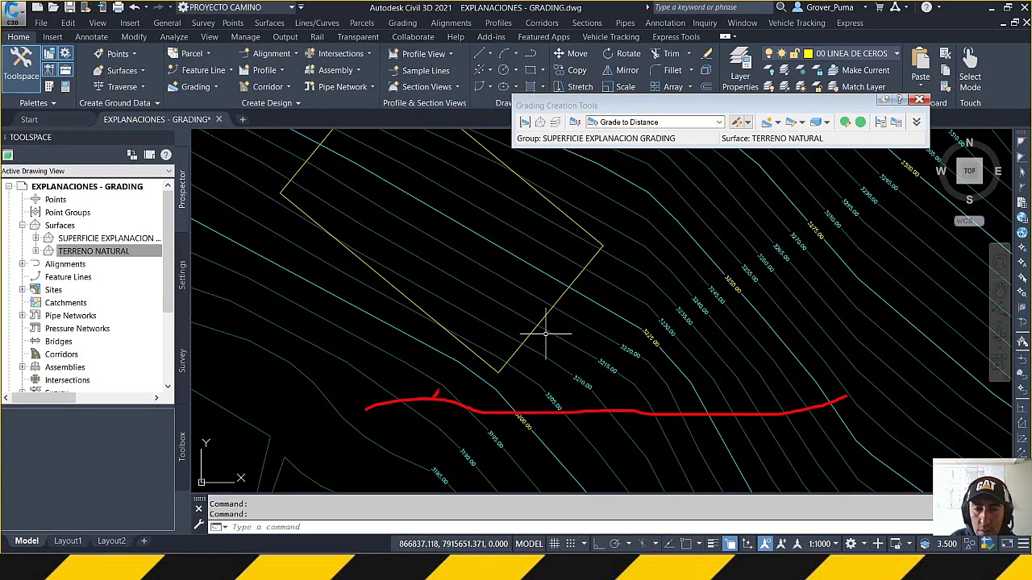
{"action": "left_click_drag", "start_coordinate": [437, 391], "coordinate": [503, 306]}
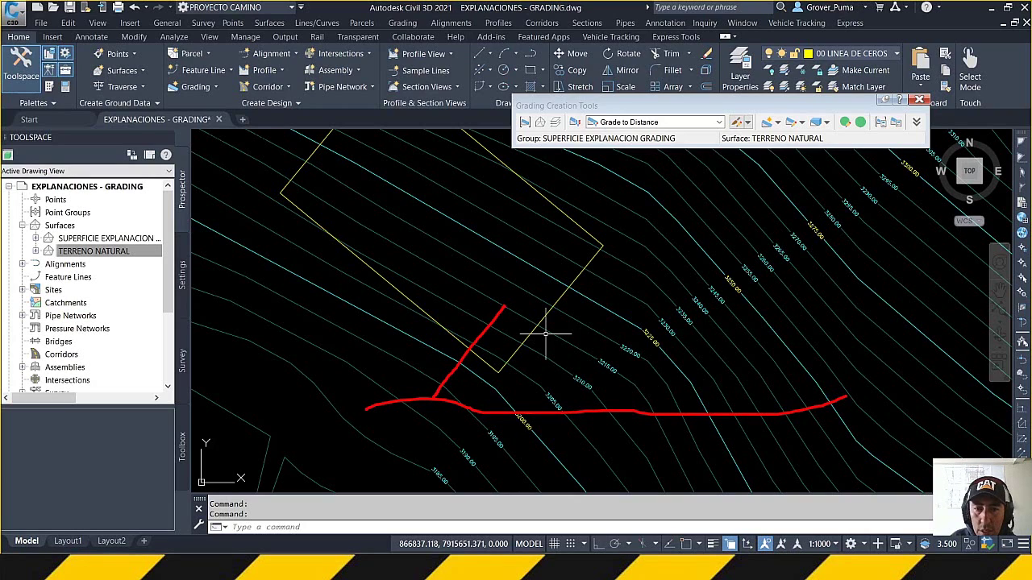
{"action": "left_click_drag", "start_coordinate": [513, 308], "coordinate": [563, 303]}
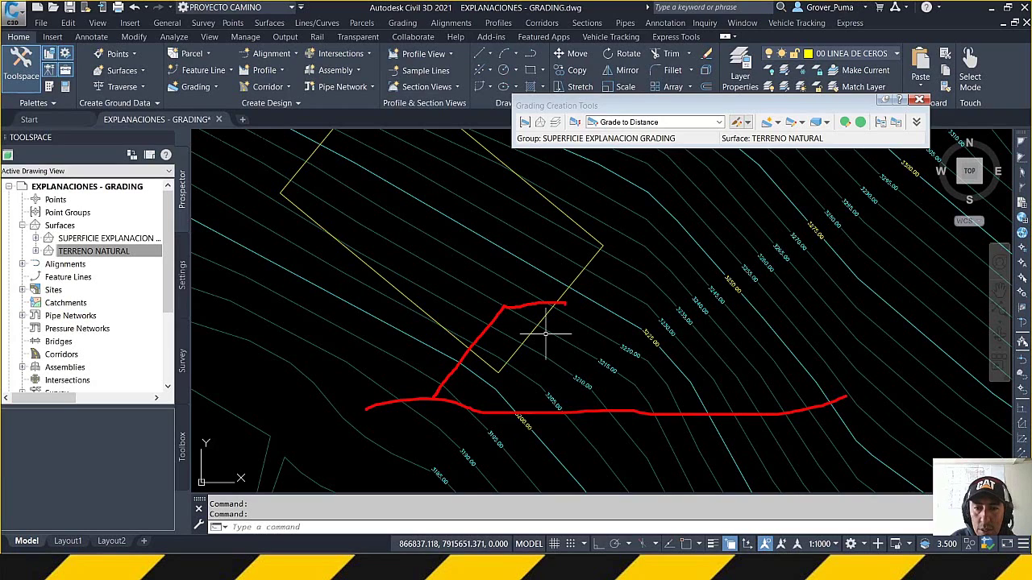
{"action": "left_click_drag", "start_coordinate": [581, 288], "coordinate": [611, 254]}
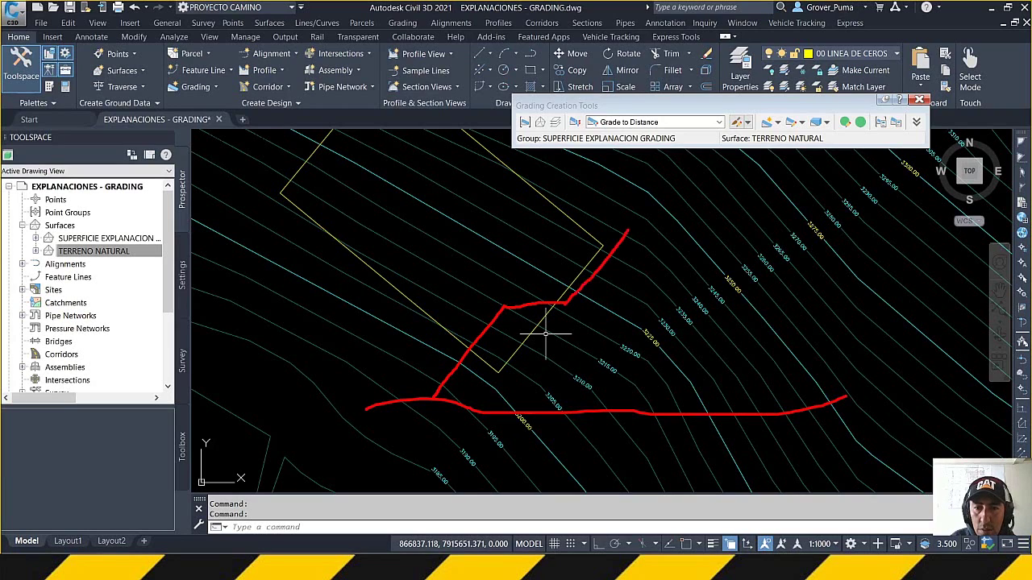
{"action": "left_click_drag", "start_coordinate": [653, 226], "coordinate": [688, 226]}
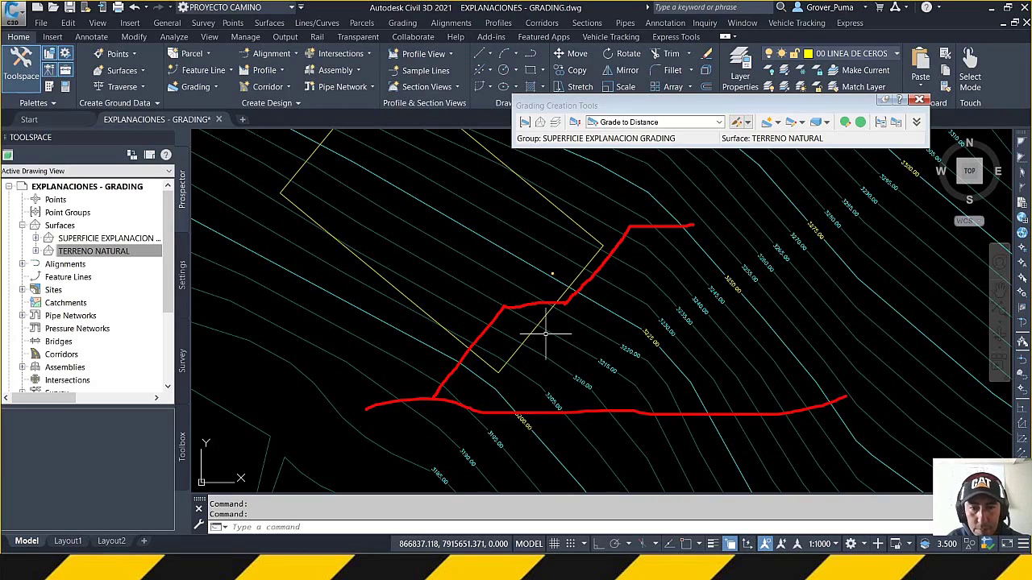
{"action": "mouse_move", "coordinate": [545, 272]}
{"action": "left_mouse_down"}
{"action": "mouse_move", "coordinate": [493, 286]}
{"action": "mouse_move", "coordinate": [521, 327]}
{"action": "mouse_move", "coordinate": [575, 308]}
{"action": "mouse_move", "coordinate": [559, 277]}
{"action": "left_mouse_up"}
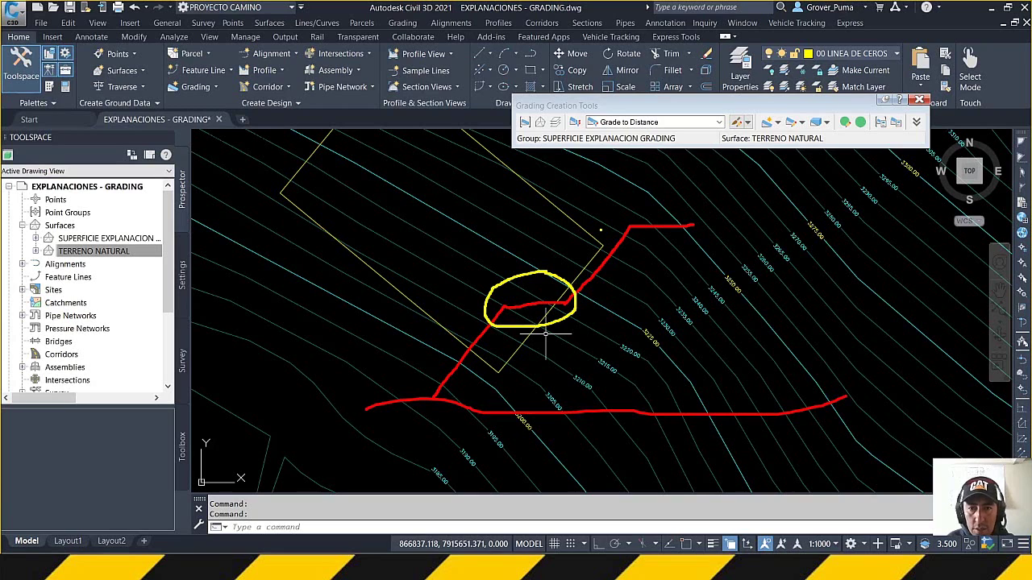
{"action": "key", "text": "Escape"}
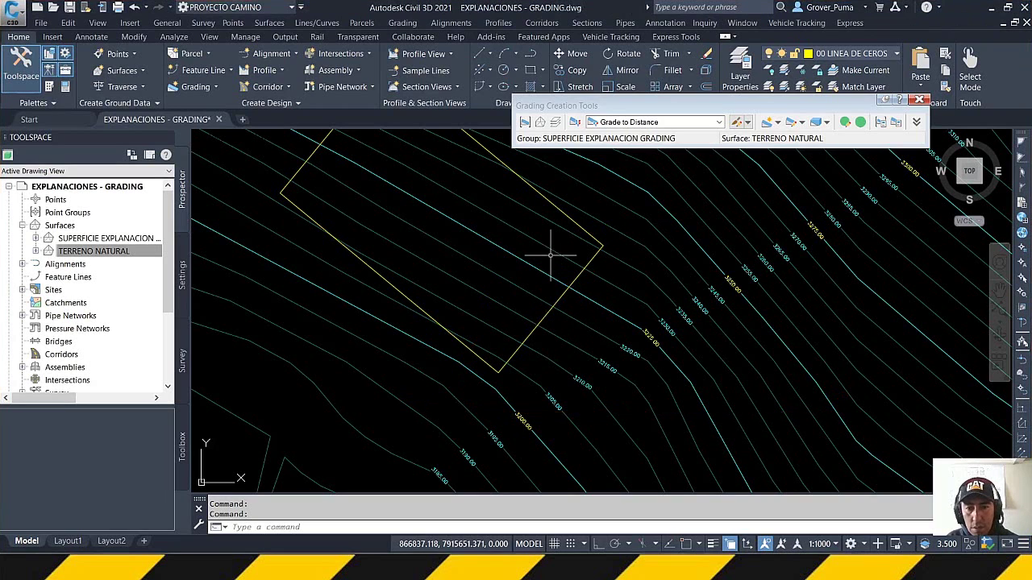
Choose Grade to Elevation as the grading criteria
{"action": "left_click", "coordinate": [653, 122]}
{"action": "left_click", "coordinate": [641, 145]}
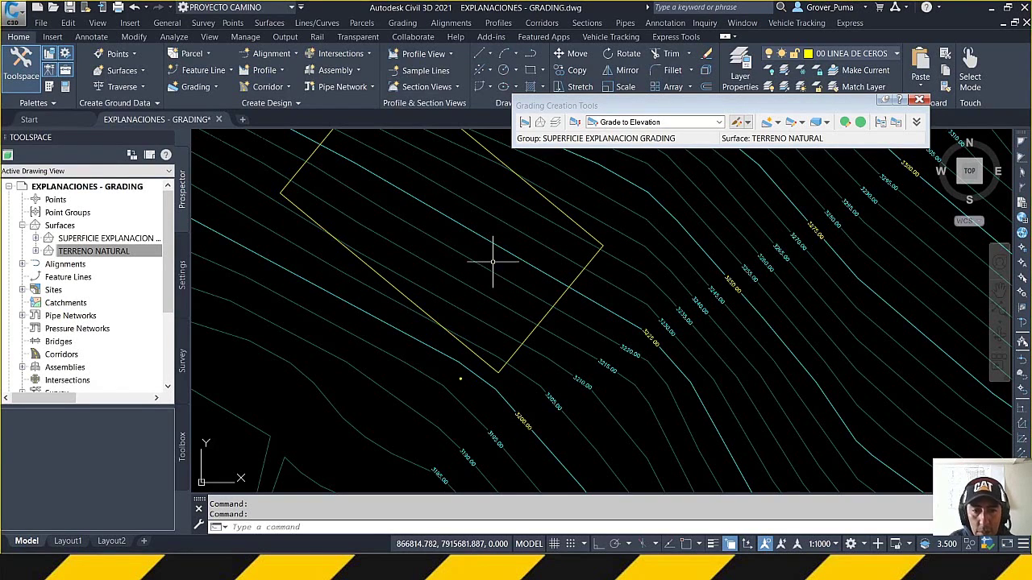
{"action": "mouse_move", "coordinate": [465, 399]}
{"action": "left_mouse_down"}
{"action": "mouse_move", "coordinate": [604, 282]}
{"action": "mouse_move", "coordinate": [684, 278]}
{"action": "mouse_move", "coordinate": [771, 205]}
{"action": "mouse_move", "coordinate": [810, 204]}
{"action": "left_mouse_up"}
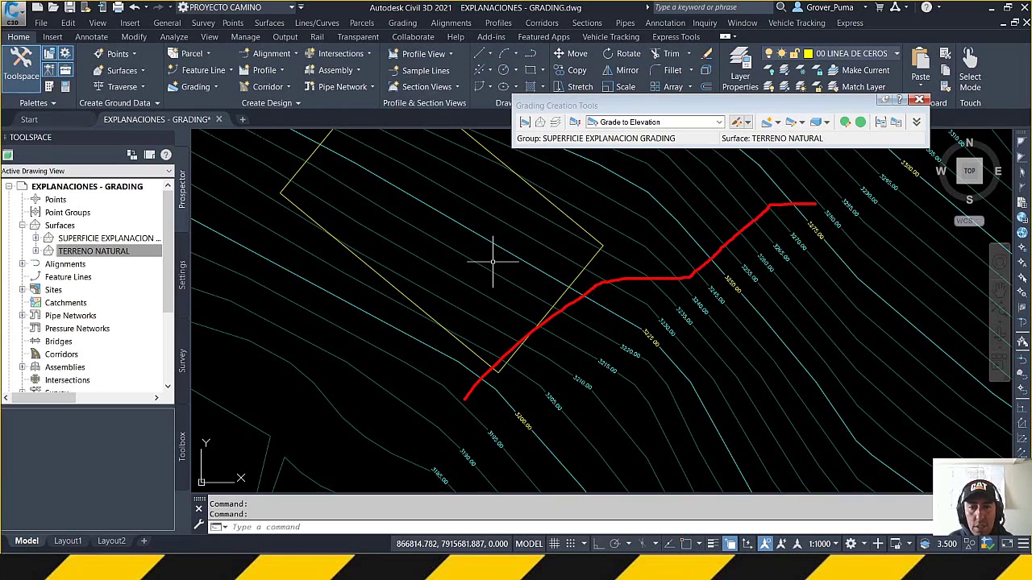
{"action": "mouse_move", "coordinate": [414, 394]}
{"action": "left_mouse_down"}
{"action": "mouse_move", "coordinate": [706, 377]}
{"action": "mouse_move", "coordinate": [893, 379]}
{"action": "left_mouse_up"}
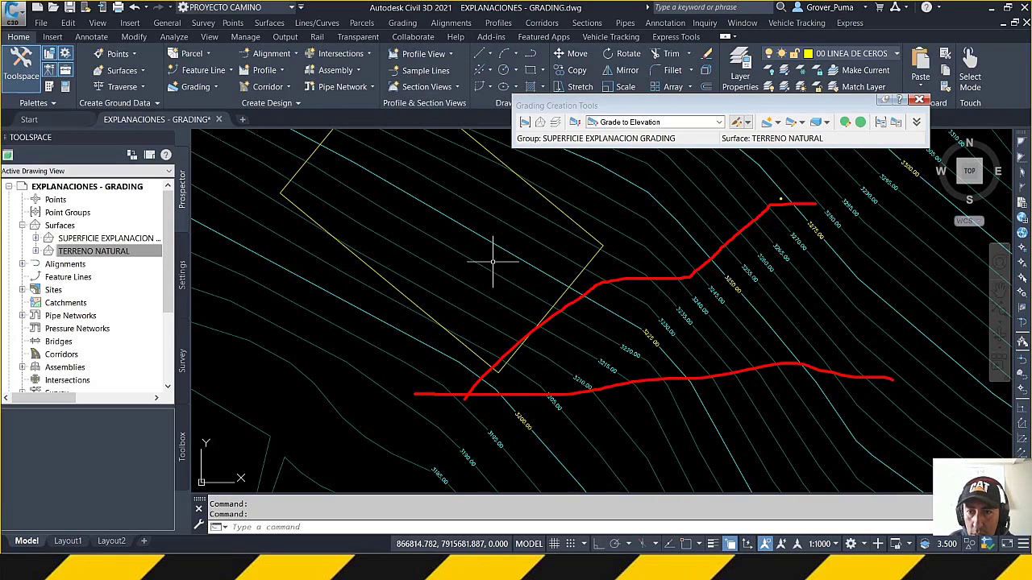
{"action": "mouse_move", "coordinate": [774, 208]}
{"action": "left_mouse_down"}
{"action": "mouse_move", "coordinate": [781, 194]}
{"action": "mouse_move", "coordinate": [779, 278]}
{"action": "mouse_move", "coordinate": [793, 277]}
{"action": "mouse_move", "coordinate": [774, 287]}
{"action": "left_mouse_up"}
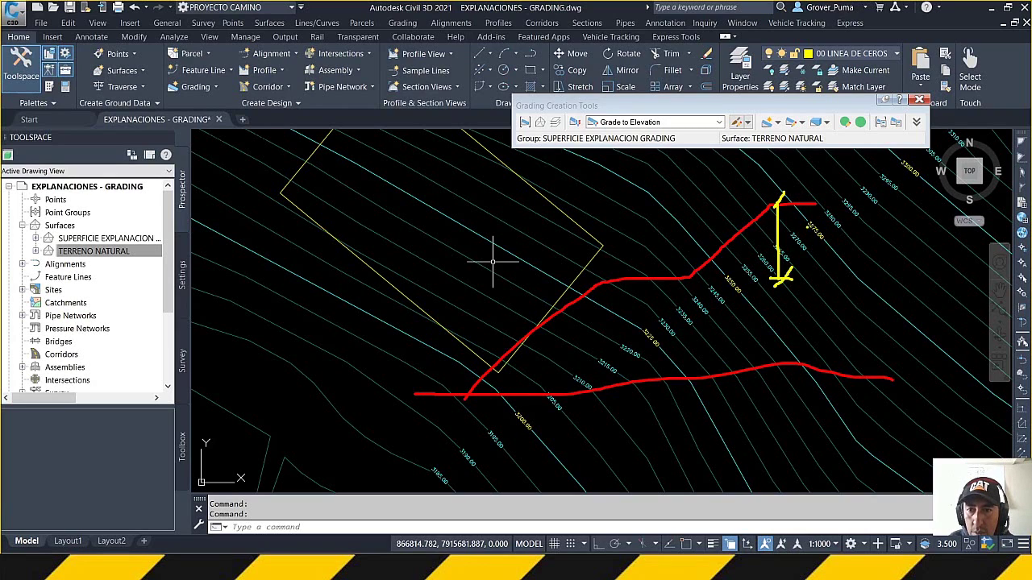
{"action": "left_click_drag", "start_coordinate": [808, 222], "coordinate": [793, 238]}
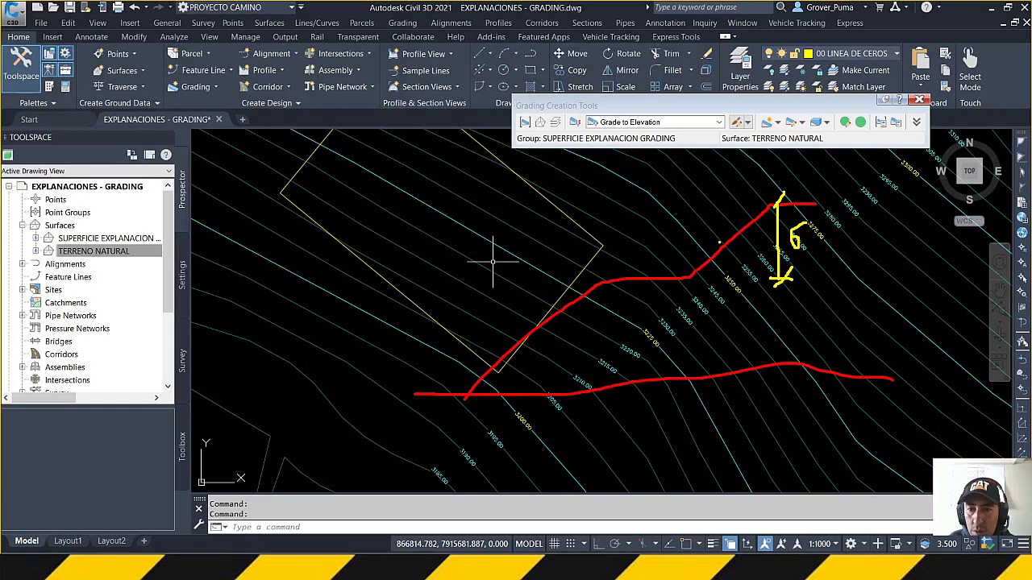
{"action": "mouse_move", "coordinate": [720, 249]}
{"action": "left_mouse_down"}
{"action": "mouse_move", "coordinate": [719, 230]}
{"action": "mouse_move", "coordinate": [737, 230]}
{"action": "left_mouse_up"}
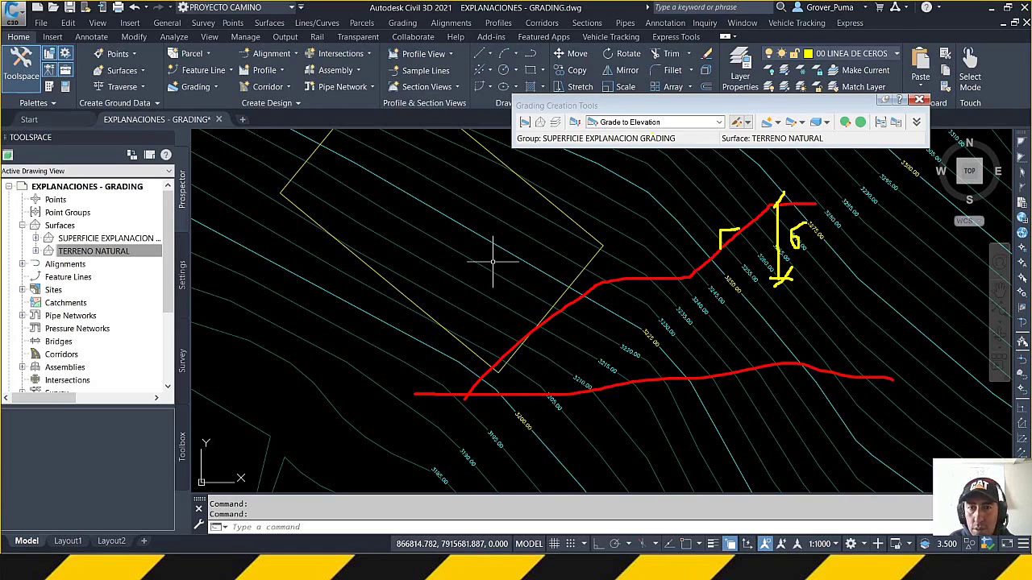
{"action": "mouse_move", "coordinate": [591, 115]}
{"action": "left_mouse_down"}
{"action": "mouse_move", "coordinate": [653, 161]}
{"action": "mouse_move", "coordinate": [610, 100]}
{"action": "left_mouse_up"}
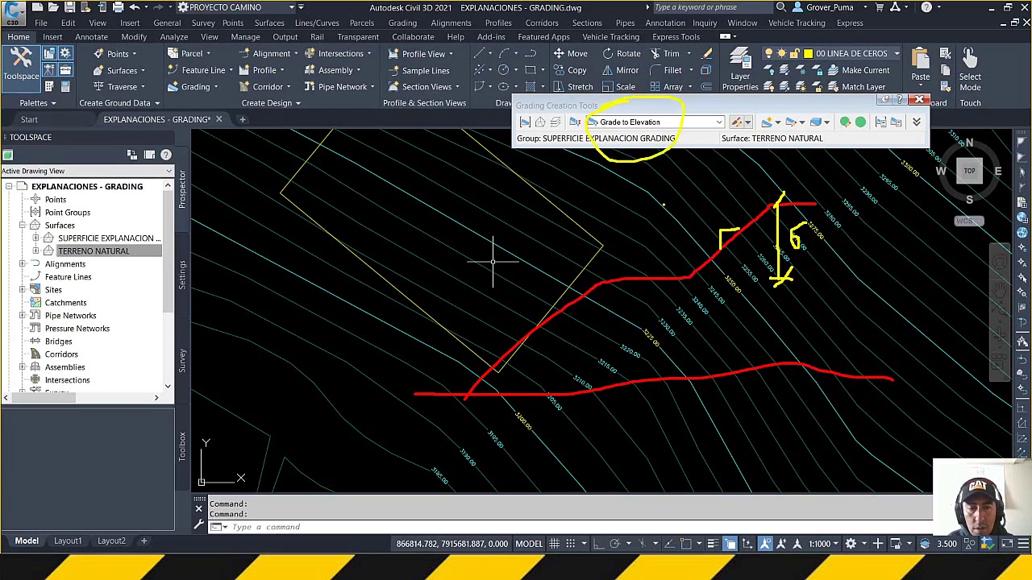
{"action": "key", "text": "Escape"}
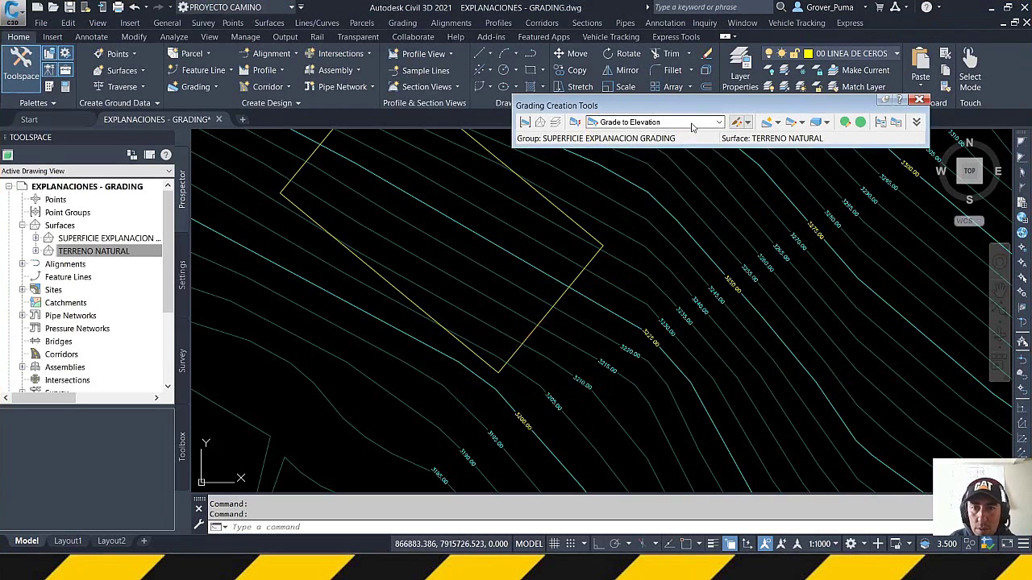
Set the grading criteria to Grade to Surface
{"action": "left_click", "coordinate": [703, 122]}
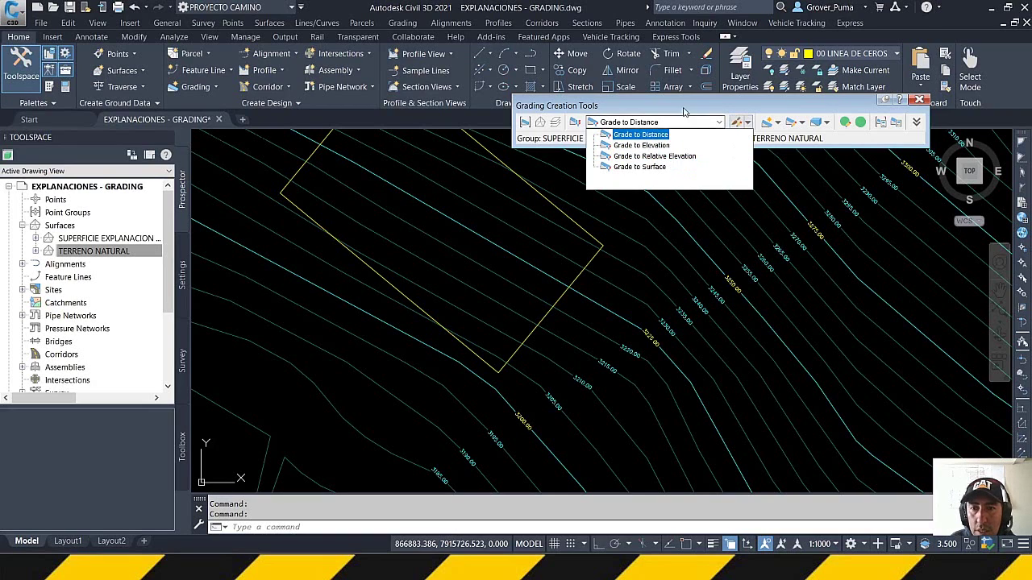
{"action": "left_click", "coordinate": [640, 169]}
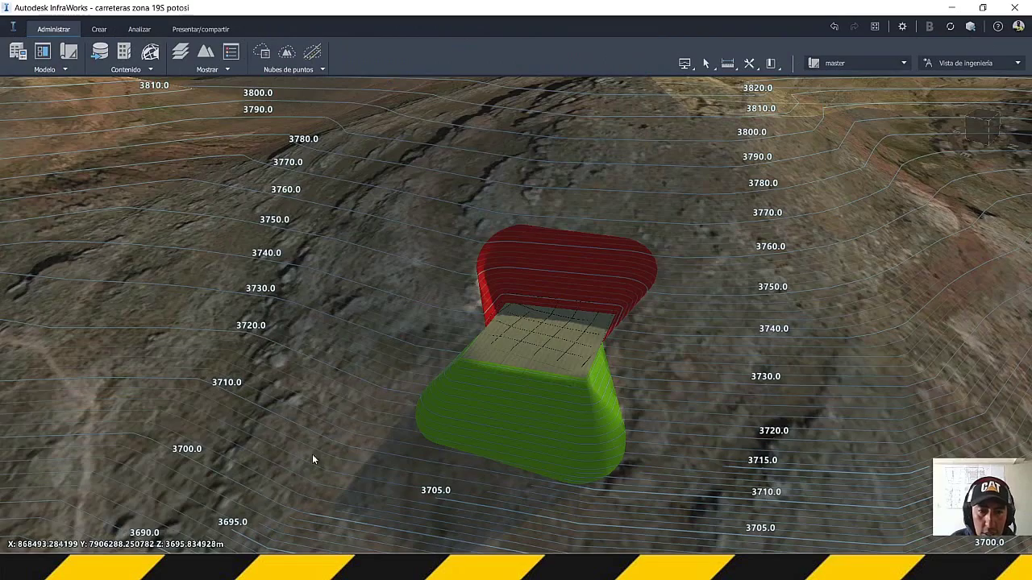
{"action": "middle_click_drag", "start_coordinate": [312, 454], "coordinate": [322, 405]}
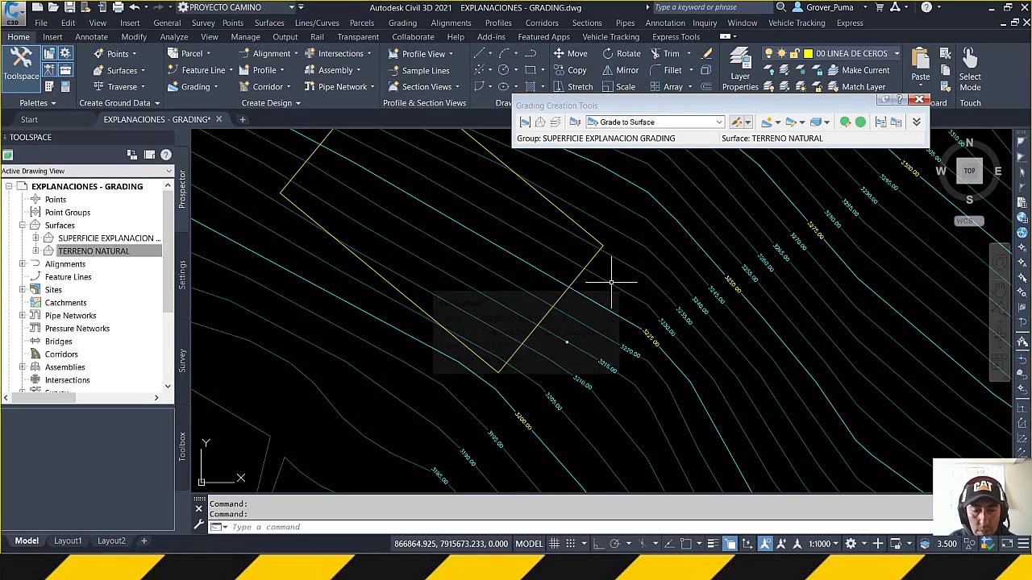
{"action": "left_click_drag", "start_coordinate": [361, 403], "coordinate": [824, 420]}
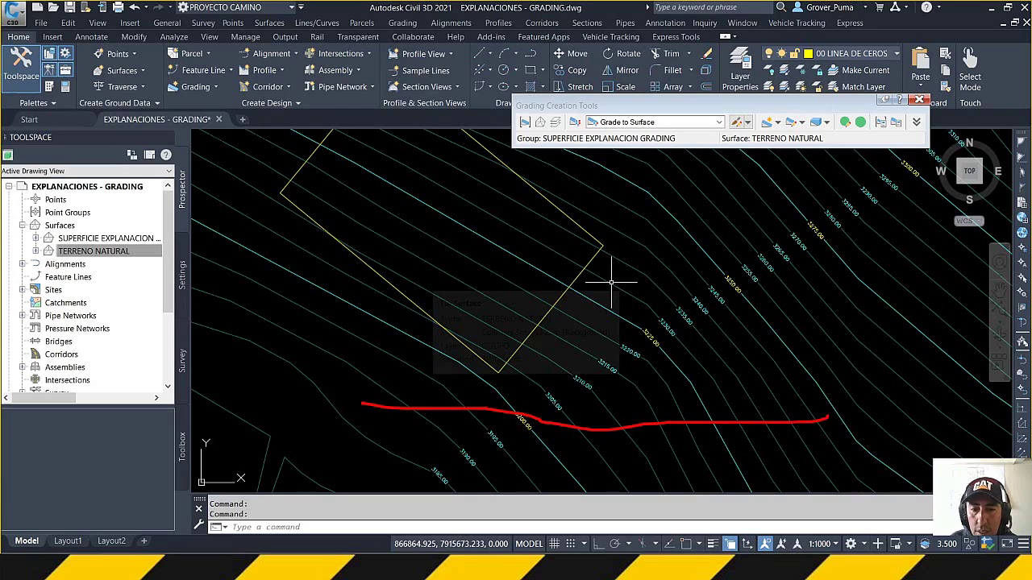
{"action": "mouse_move", "coordinate": [482, 407]}
{"action": "left_mouse_down"}
{"action": "mouse_move", "coordinate": [582, 342]}
{"action": "mouse_move", "coordinate": [658, 340]}
{"action": "mouse_move", "coordinate": [751, 255]}
{"action": "mouse_move", "coordinate": [814, 254]}
{"action": "left_mouse_up"}
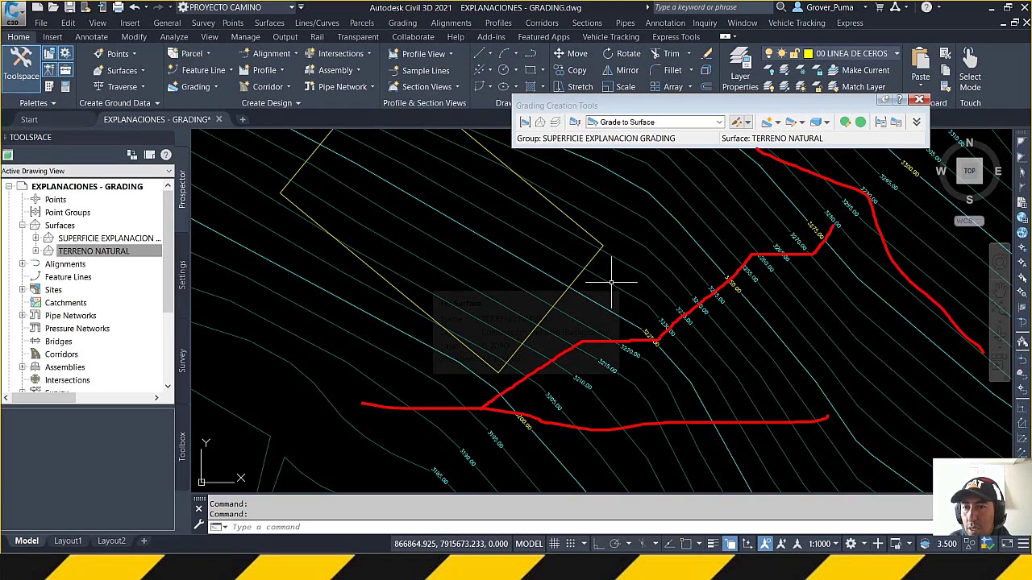
{"action": "left_click_drag", "start_coordinate": [833, 225], "coordinate": [849, 188]}
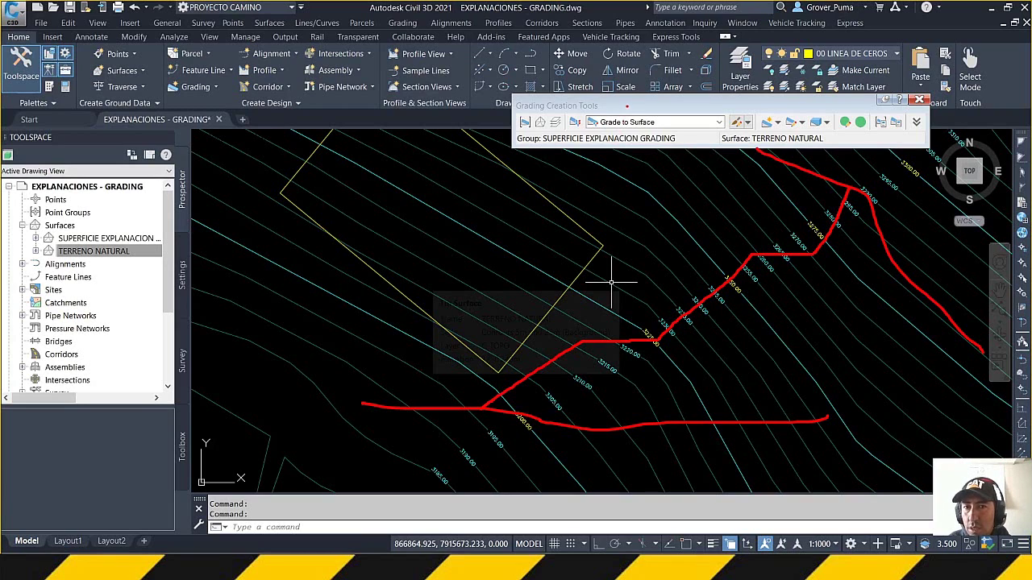
{"action": "mouse_move", "coordinate": [627, 105]}
{"action": "left_mouse_down"}
{"action": "mouse_move", "coordinate": [587, 116]}
{"action": "mouse_move", "coordinate": [670, 125]}
{"action": "mouse_move", "coordinate": [617, 105]}
{"action": "left_mouse_up"}
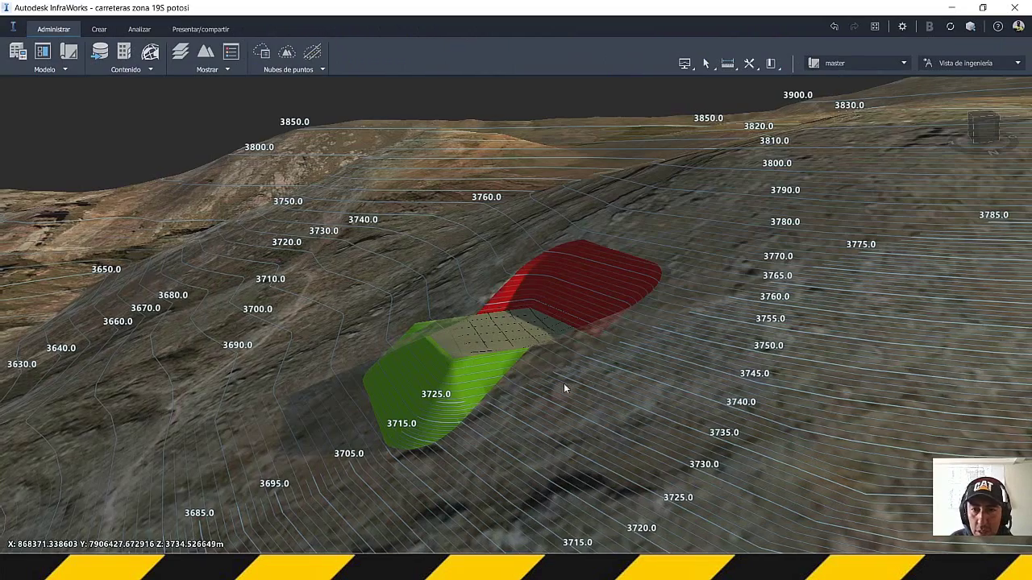
Examine in InfraWorks how the example platform's cut and fill slopes meet the terrain, and return to Civil 3D
{"action": "left_click_drag", "start_coordinate": [564, 383], "coordinate": [604, 404]}
{"action": "scroll", "coordinate": [610, 304], "scroll_direction": "up", "scroll_amount": 4}
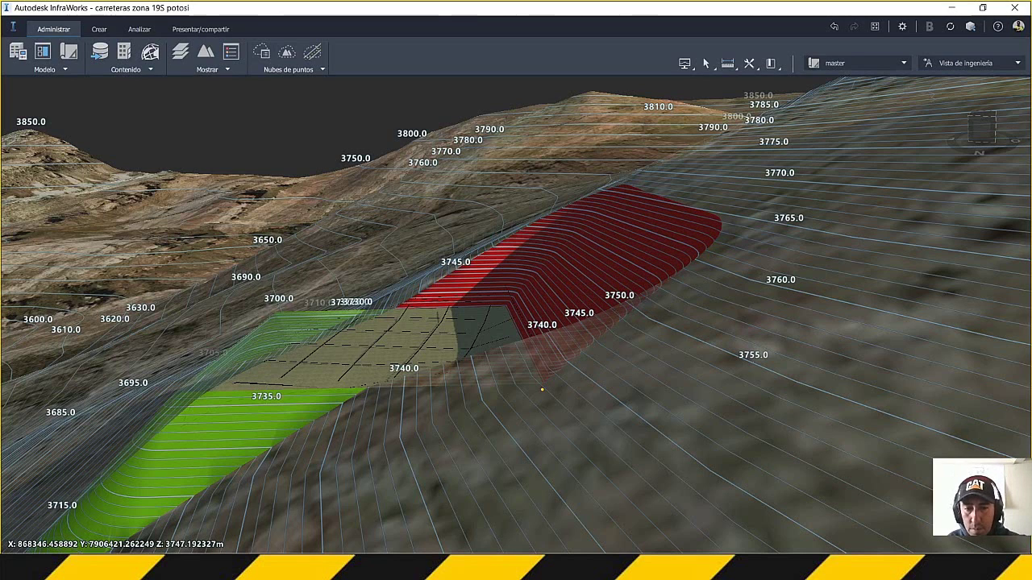
{"action": "mouse_move", "coordinate": [542, 387]}
{"action": "left_mouse_down"}
{"action": "mouse_move", "coordinate": [661, 291]}
{"action": "mouse_move", "coordinate": [724, 205]}
{"action": "left_mouse_up"}
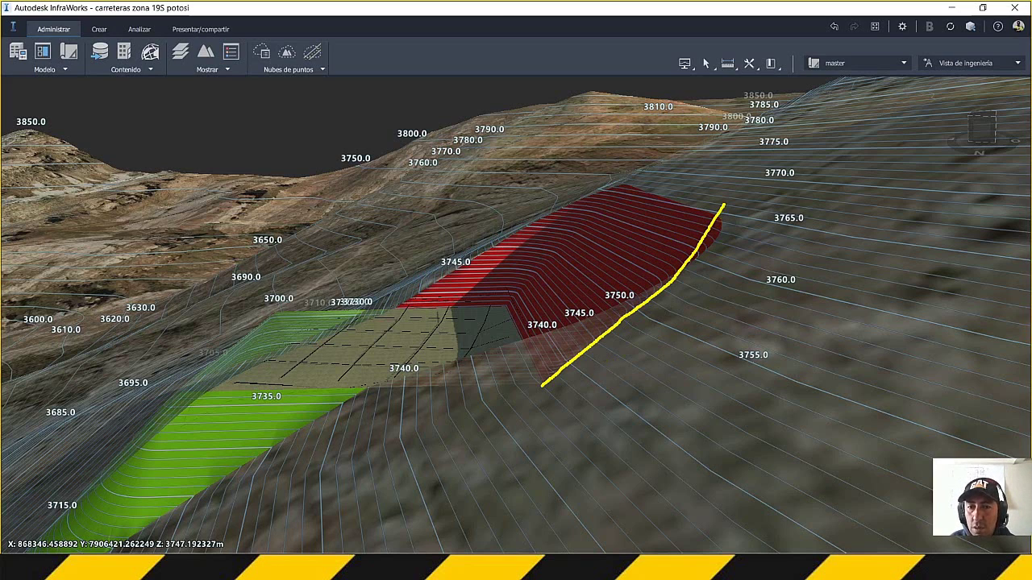
{"action": "mouse_move", "coordinate": [542, 392]}
{"action": "left_mouse_down"}
{"action": "mouse_move", "coordinate": [735, 384]}
{"action": "mouse_move", "coordinate": [737, 269]}
{"action": "left_mouse_up"}
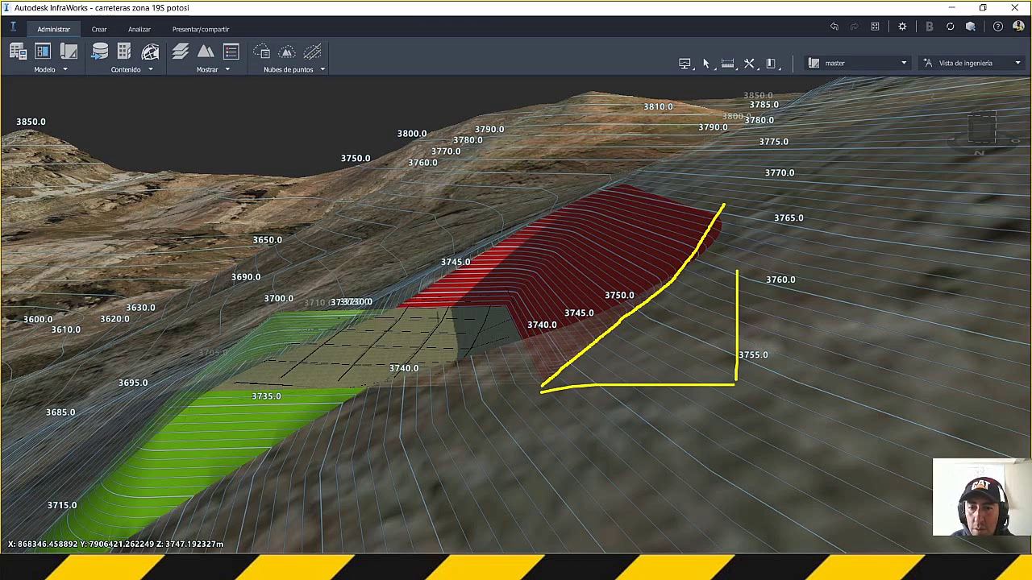
{"action": "left_click_drag", "start_coordinate": [542, 379], "coordinate": [725, 220]}
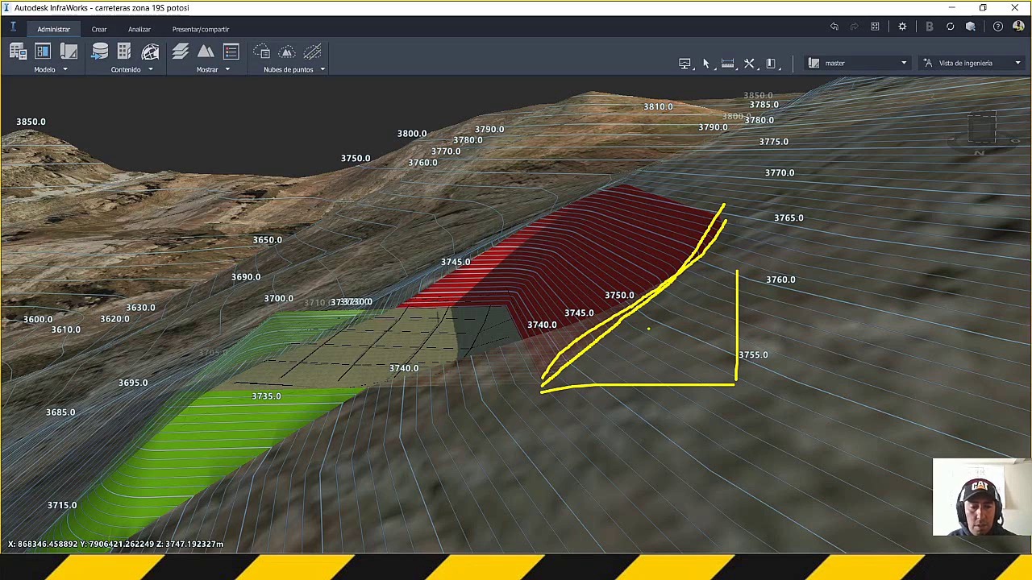
{"action": "key", "text": "Escape"}
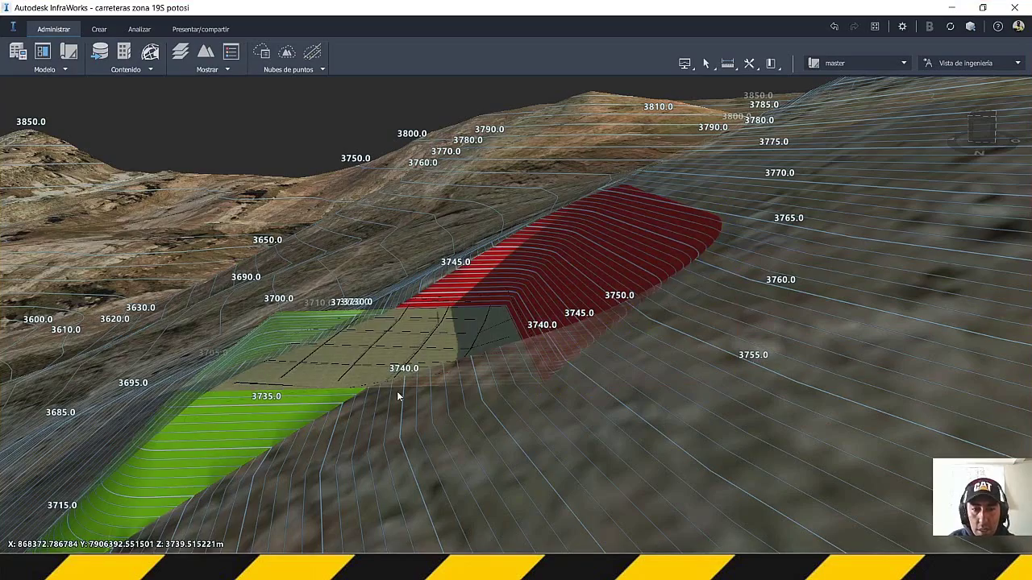
{"action": "scroll", "coordinate": [644, 289], "scroll_direction": "down", "scroll_amount": 3}
{"action": "scroll", "coordinate": [342, 416], "scroll_direction": "up", "scroll_amount": 2}
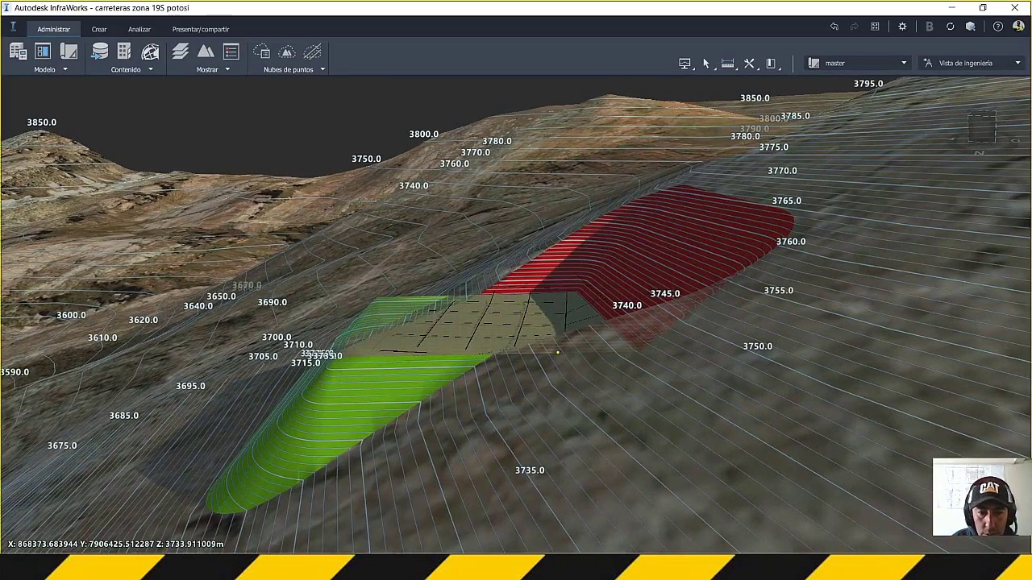
{"action": "mouse_move", "coordinate": [496, 357]}
{"action": "left_mouse_down"}
{"action": "mouse_move", "coordinate": [506, 356]}
{"action": "mouse_move", "coordinate": [216, 517]}
{"action": "left_mouse_up"}
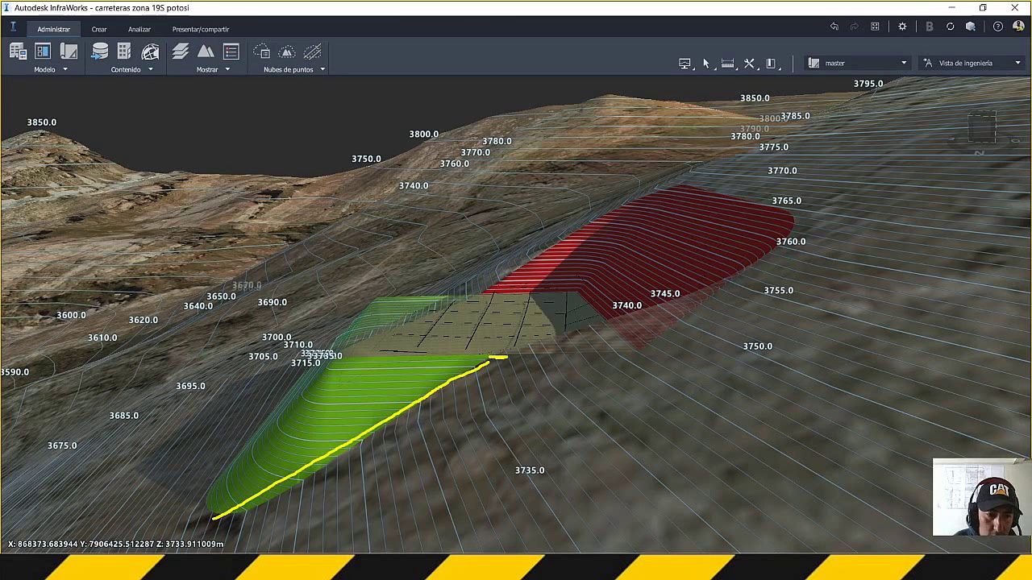
{"action": "mouse_move", "coordinate": [389, 419]}
{"action": "left_mouse_down"}
{"action": "mouse_move", "coordinate": [379, 463]}
{"action": "mouse_move", "coordinate": [311, 465]}
{"action": "left_mouse_up"}
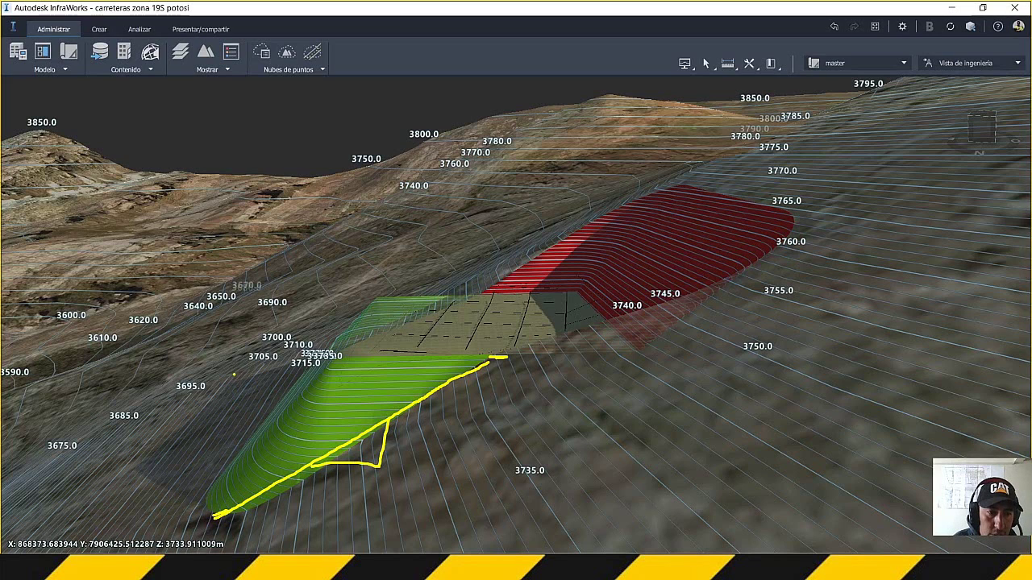
{"action": "mouse_move", "coordinate": [201, 347]}
{"action": "left_mouse_down"}
{"action": "mouse_move", "coordinate": [21, 468]}
{"action": "mouse_move", "coordinate": [169, 367]}
{"action": "left_mouse_up"}
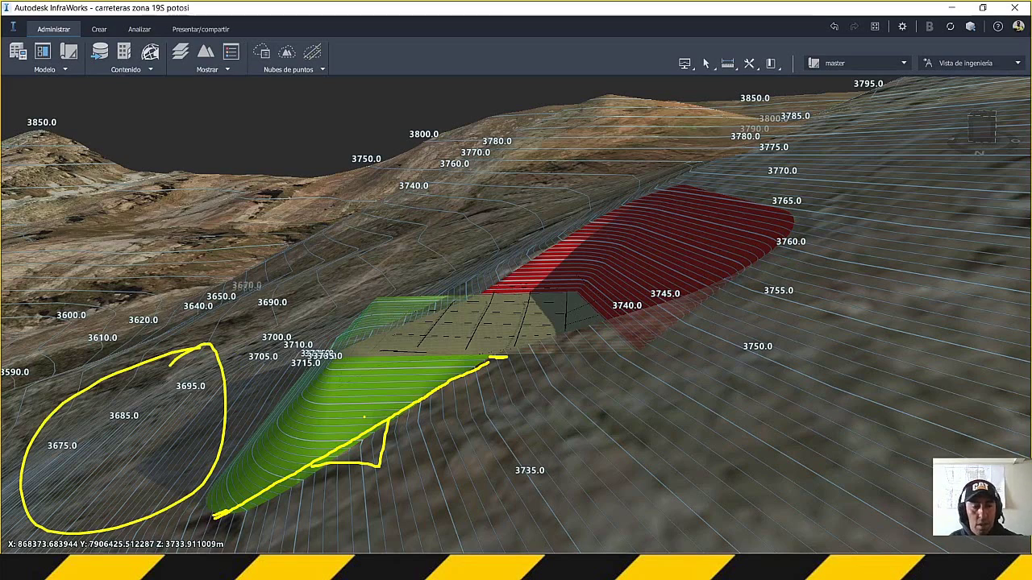
{"action": "key", "text": "Escape"}
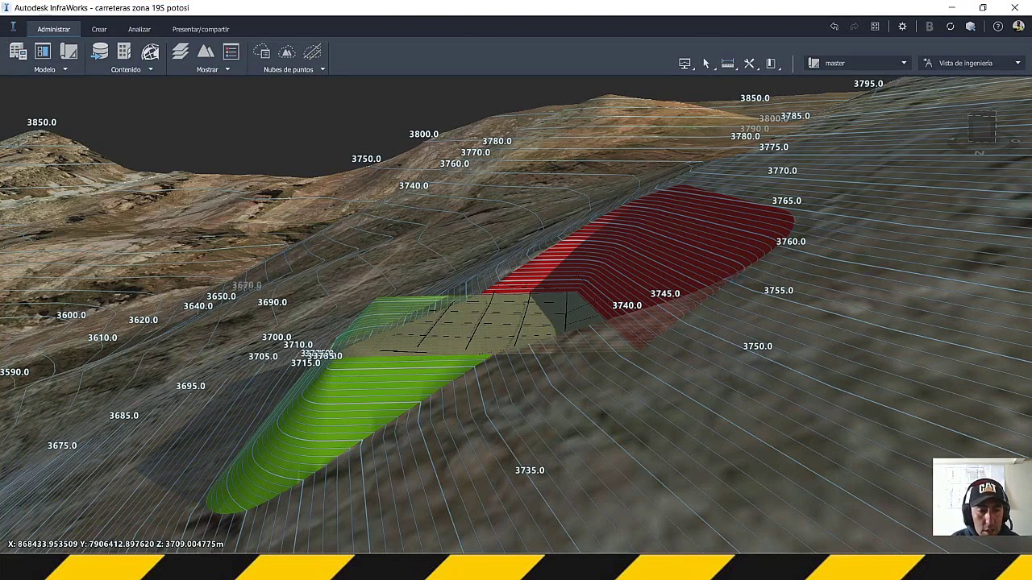
{"action": "key", "text": "alt+Tab"}
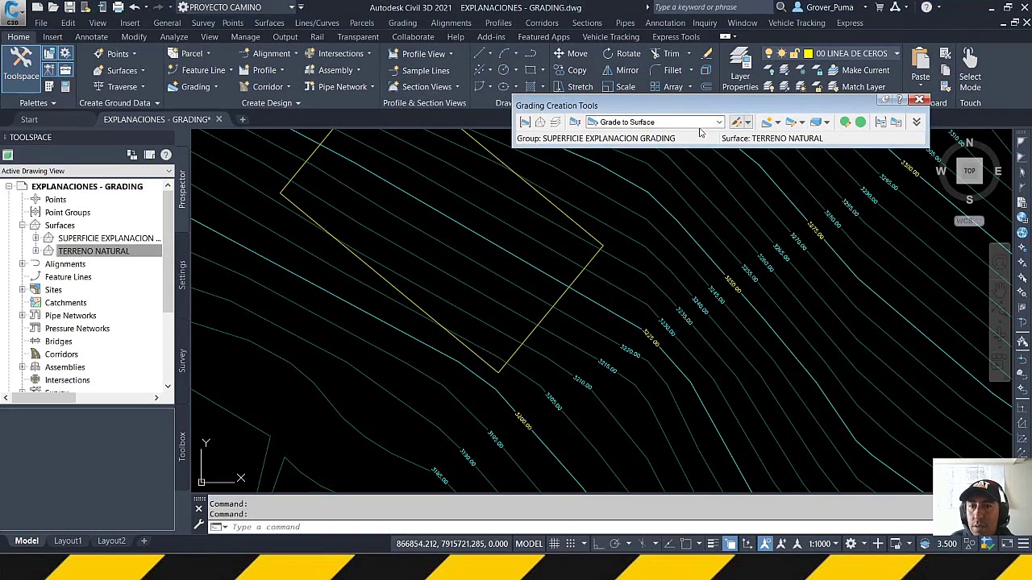
Review the detailed Grade to Surface parameters, including search order, cut and fill slope projections and conflict resolution
{"action": "left_click", "coordinate": [915, 123]}
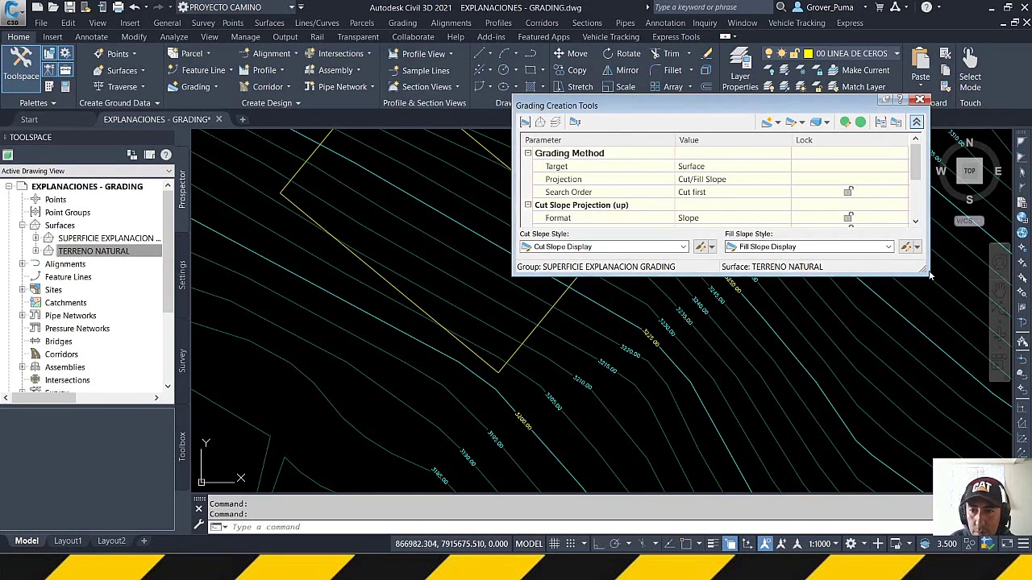
{"action": "left_click_drag", "start_coordinate": [923, 270], "coordinate": [952, 413]}
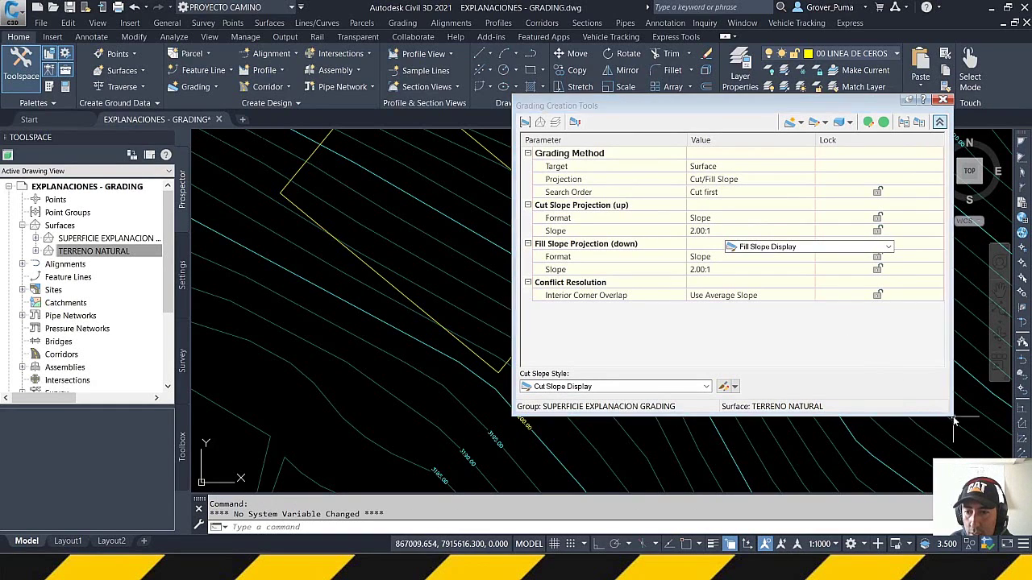
{"action": "left_click_drag", "start_coordinate": [944, 409], "coordinate": [942, 353]}
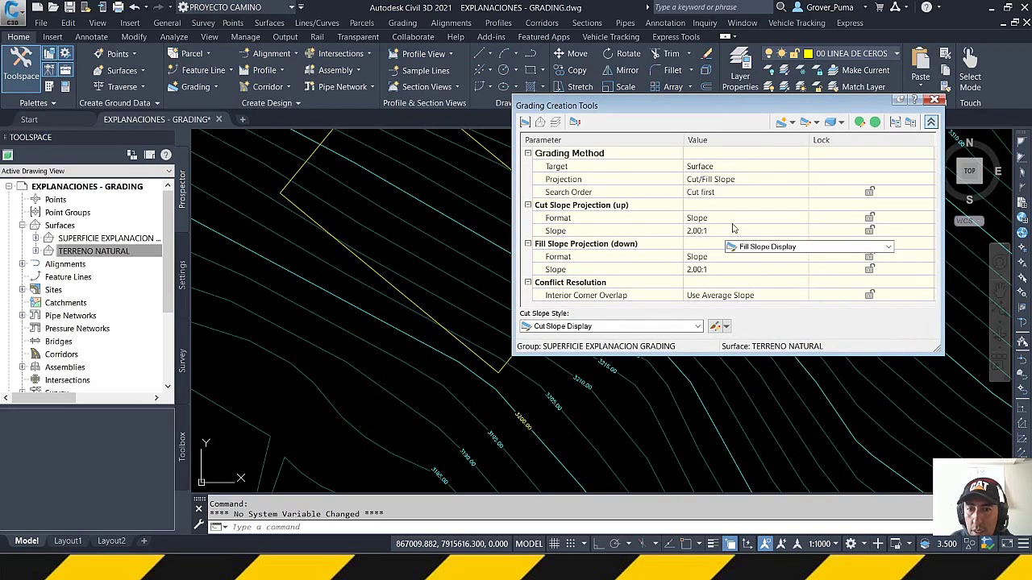
{"action": "left_click", "coordinate": [931, 121]}
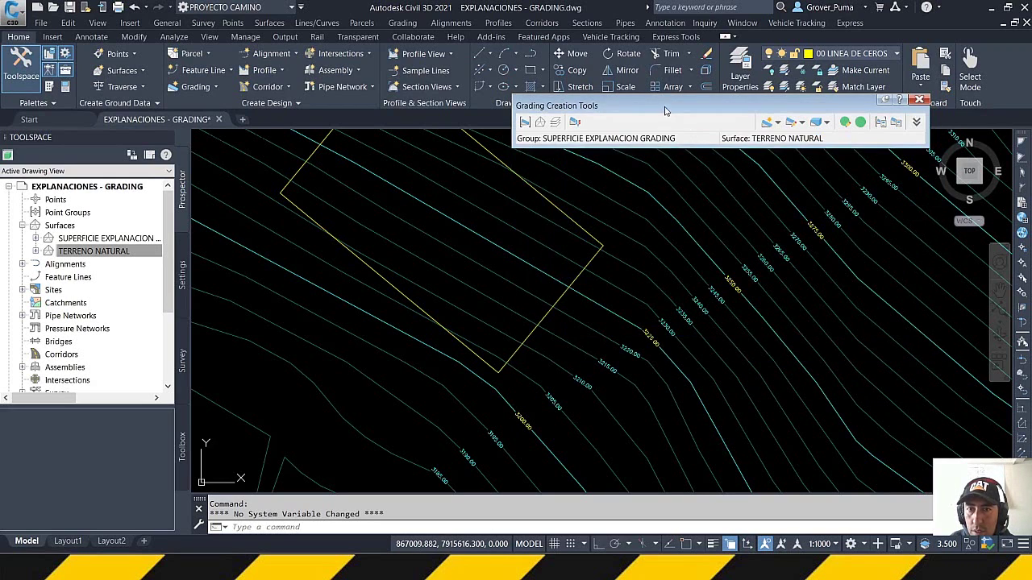
{"action": "left_click_drag", "start_coordinate": [667, 110], "coordinate": [637, 129]}
{"action": "left_click", "coordinate": [714, 135]}
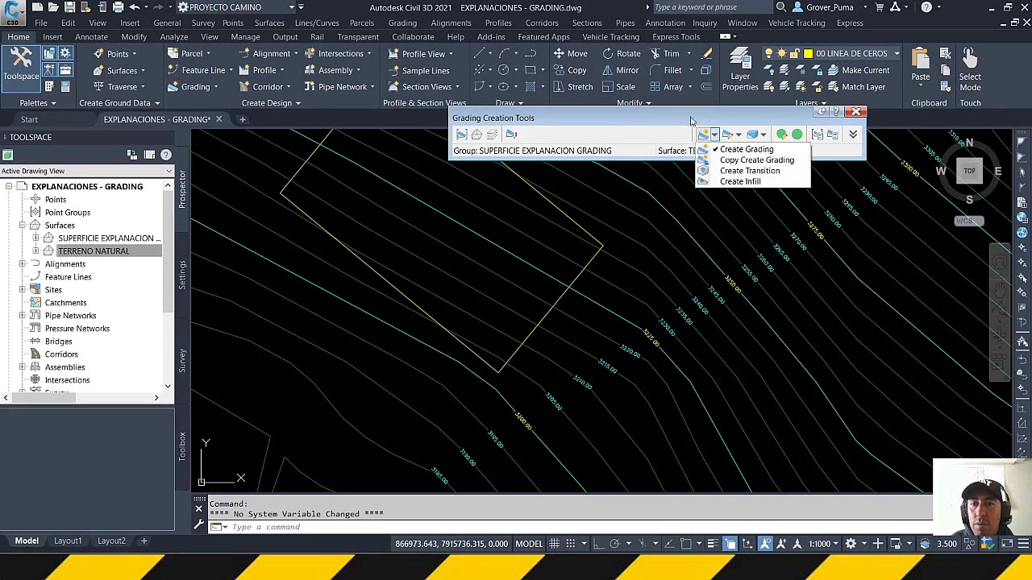
{"action": "left_click", "coordinate": [744, 150]}
{"action": "left_click", "coordinate": [863, 135]}
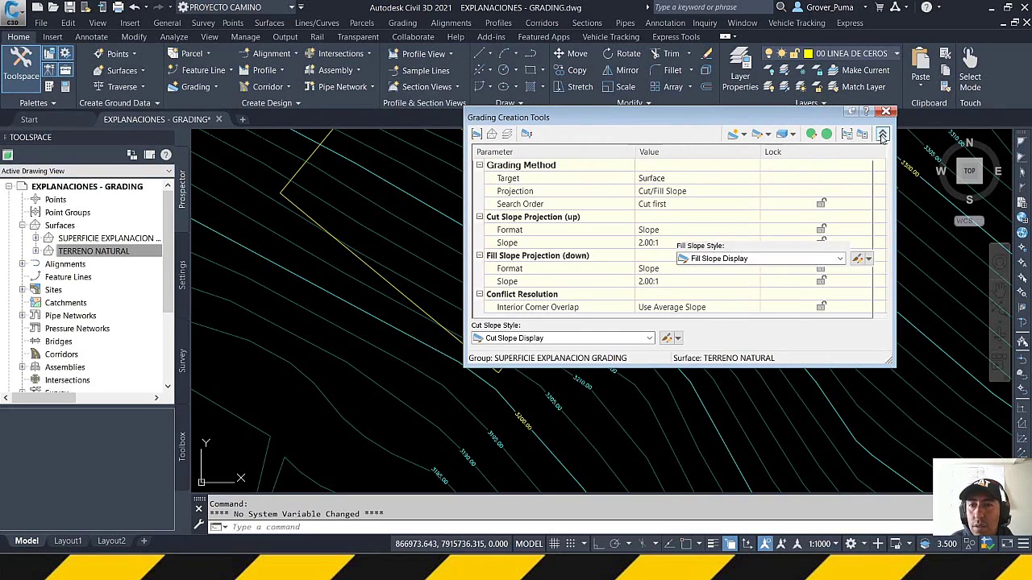
{"action": "left_click", "coordinate": [883, 135]}
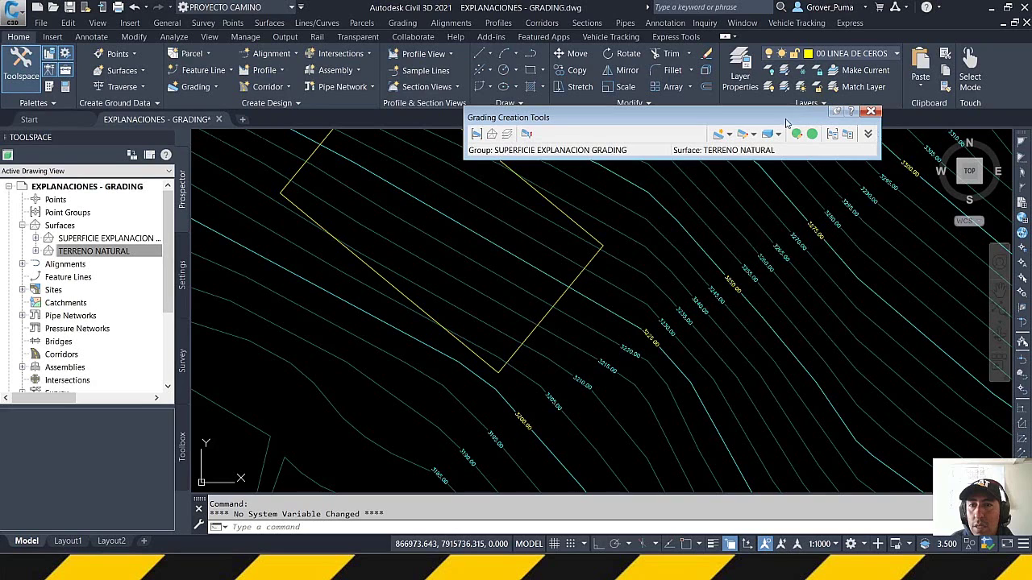
Reopen the Grading Creation Tools and choose Grade to Distance as the grading criteria
{"action": "left_click", "coordinate": [869, 113]}
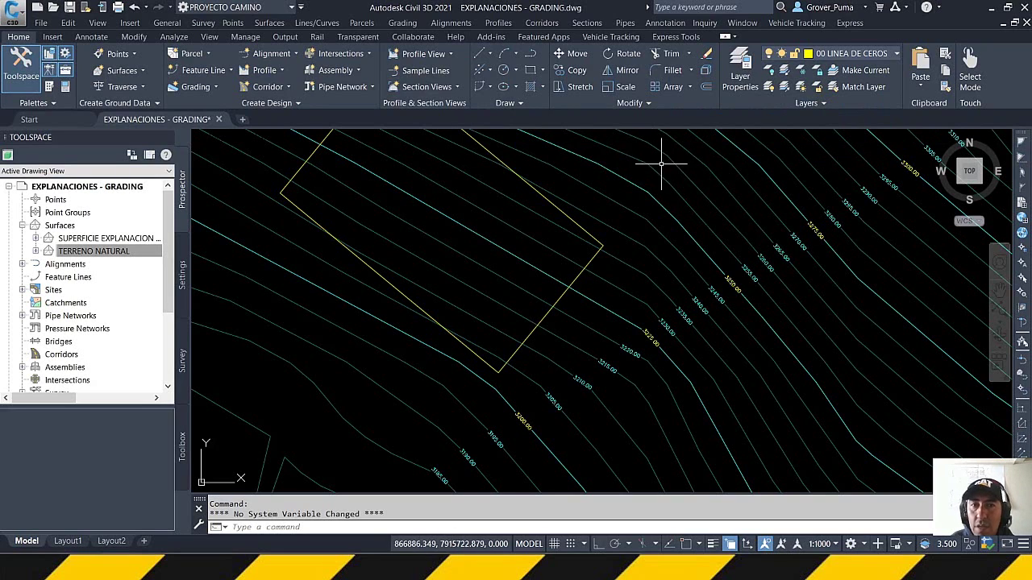
{"action": "left_click", "coordinate": [402, 22]}
{"action": "left_click", "coordinate": [429, 37]}
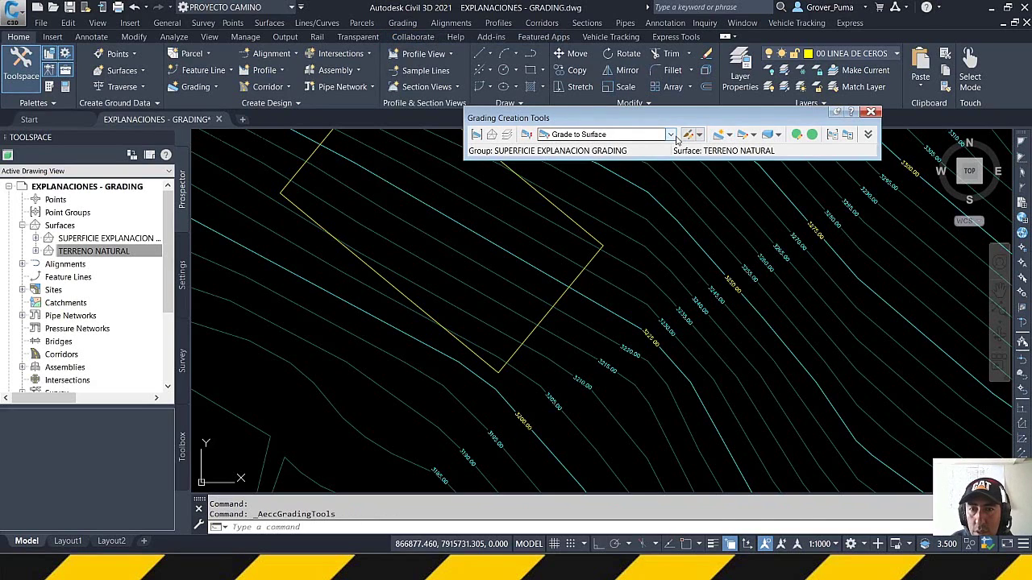
{"action": "left_click", "coordinate": [672, 135]}
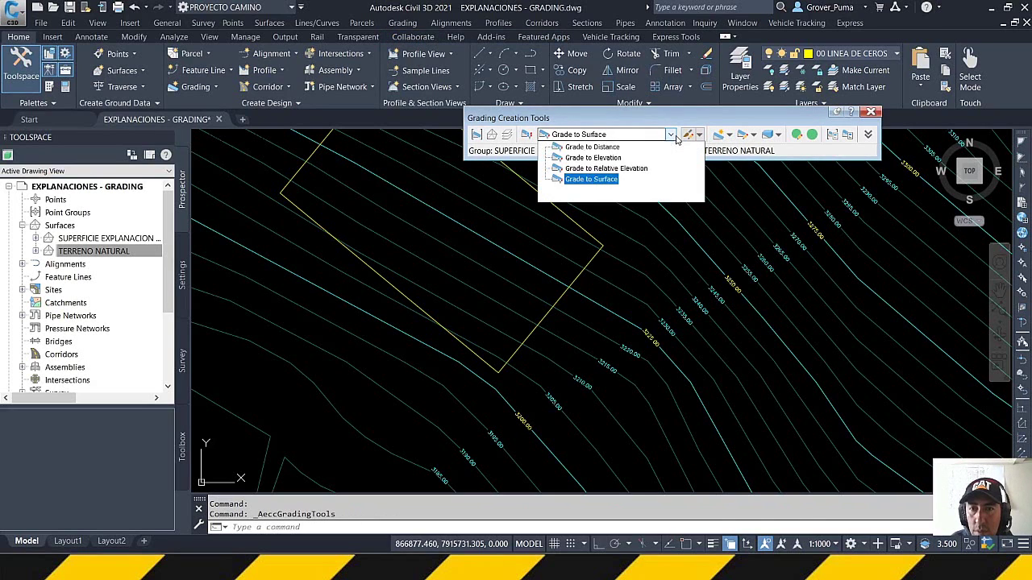
{"action": "left_click", "coordinate": [601, 147]}
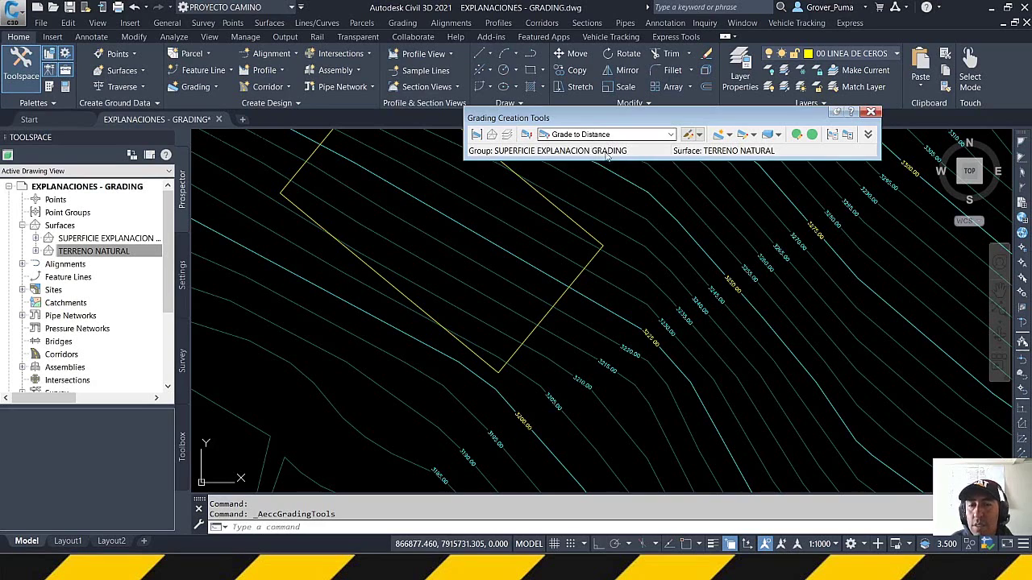
Open the Grade to Distance criteria for editing and review its general information, target, distance and slope parameters
{"action": "left_click", "coordinate": [698, 135]}
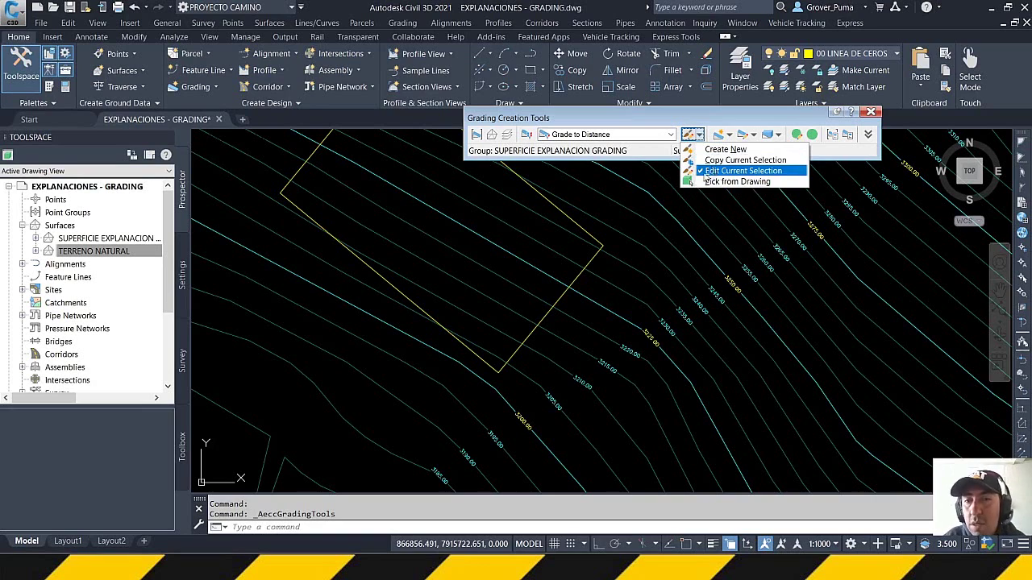
{"action": "left_click", "coordinate": [742, 170]}
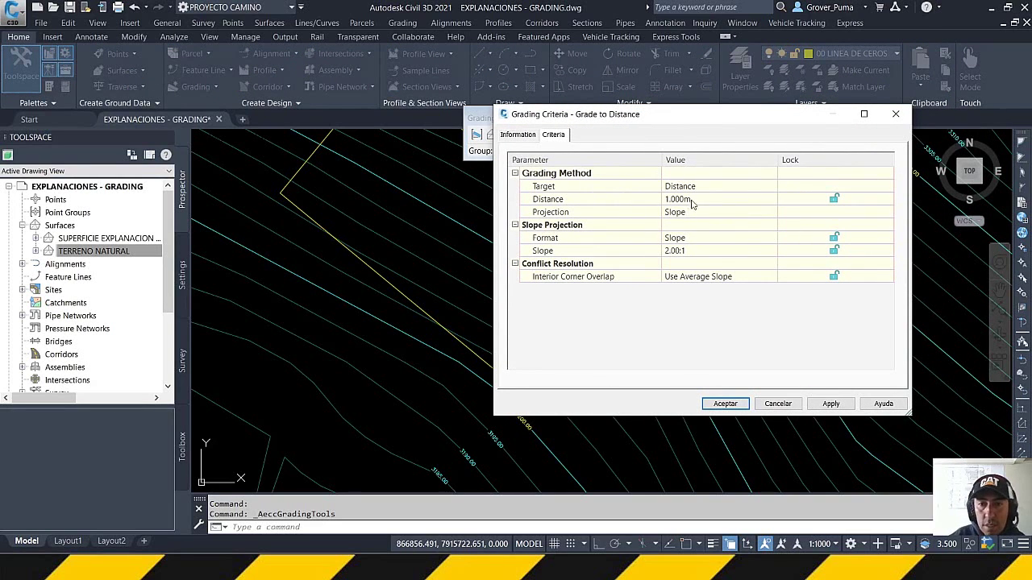
{"action": "left_click", "coordinate": [519, 137]}
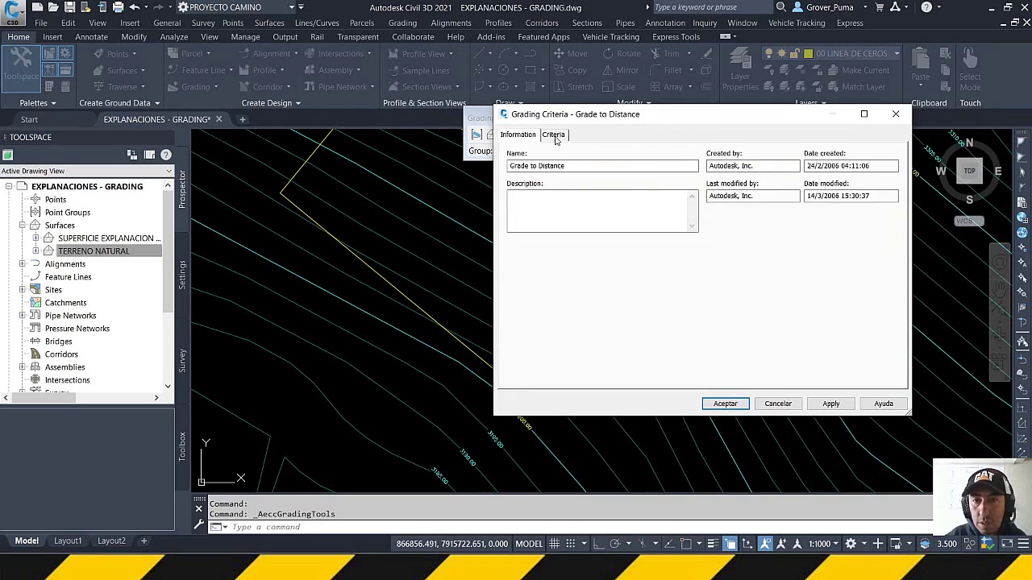
{"action": "left_click", "coordinate": [555, 135]}
{"action": "left_click", "coordinate": [703, 187]}
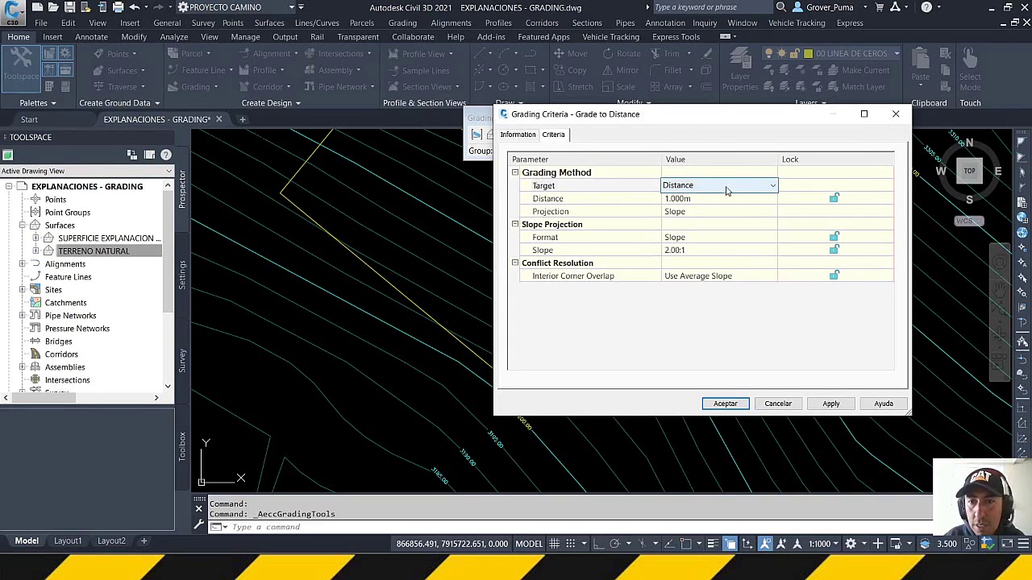
Try a distance of 4 m and a slope of 1:1 in the Grade to Distance criteria, and discard the edits
{"action": "left_click", "coordinate": [700, 199]}
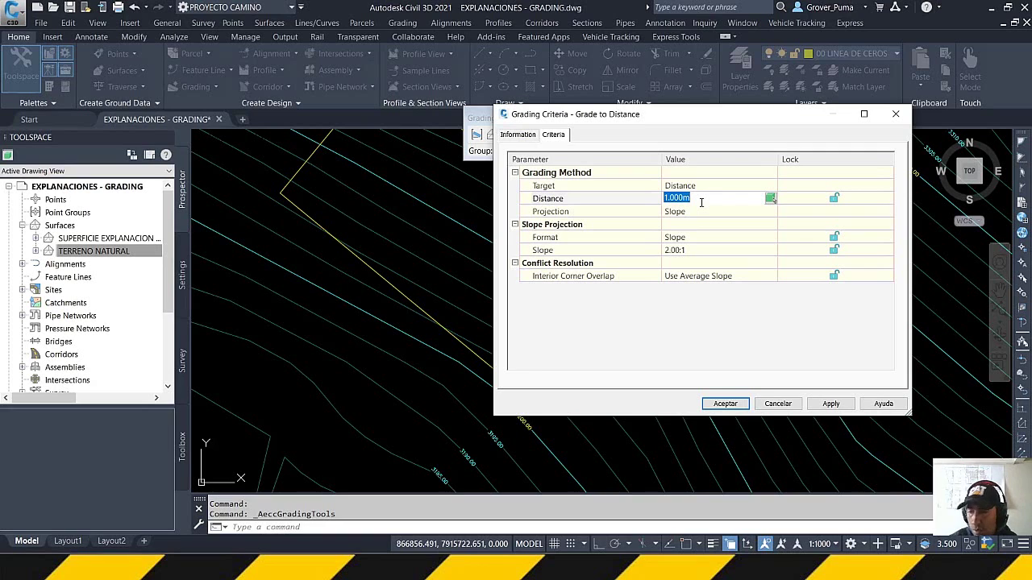
{"action": "type", "text": "4"}
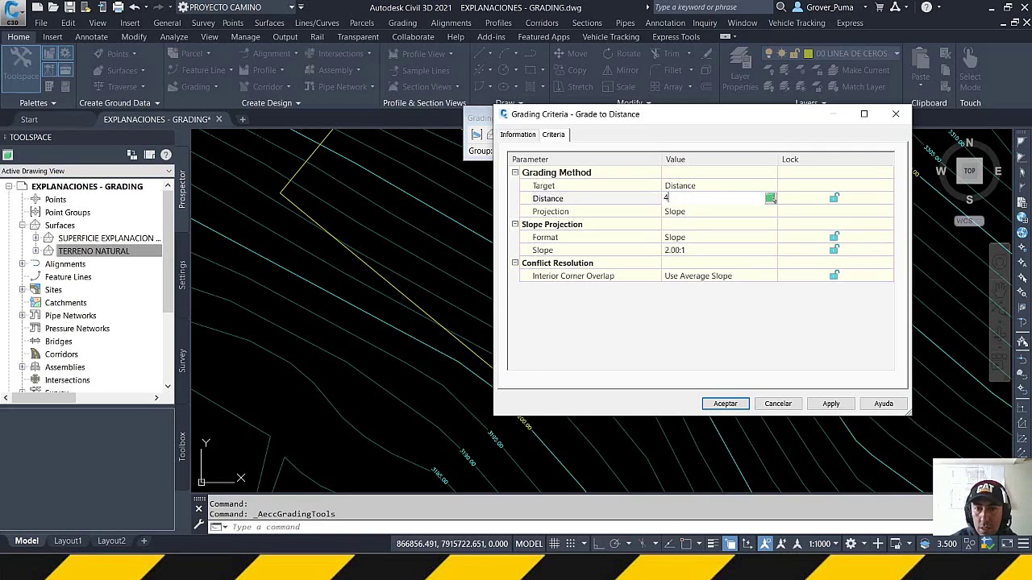
{"action": "key", "text": "Return"}
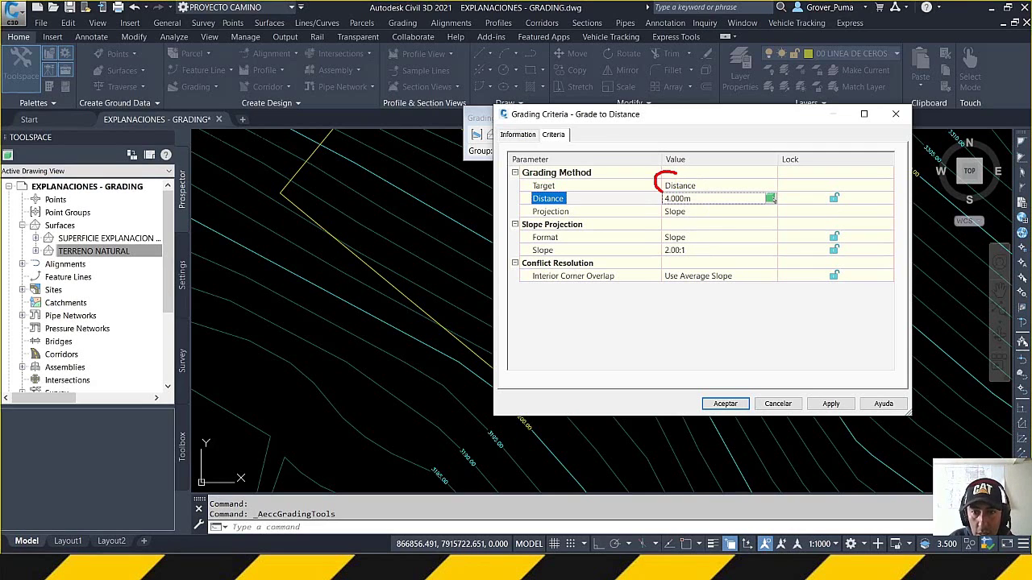
{"action": "mouse_move", "coordinate": [660, 190]}
{"action": "left_mouse_down"}
{"action": "mouse_move", "coordinate": [714, 177]}
{"action": "mouse_move", "coordinate": [674, 172]}
{"action": "left_mouse_up"}
{"action": "key", "text": "Escape"}
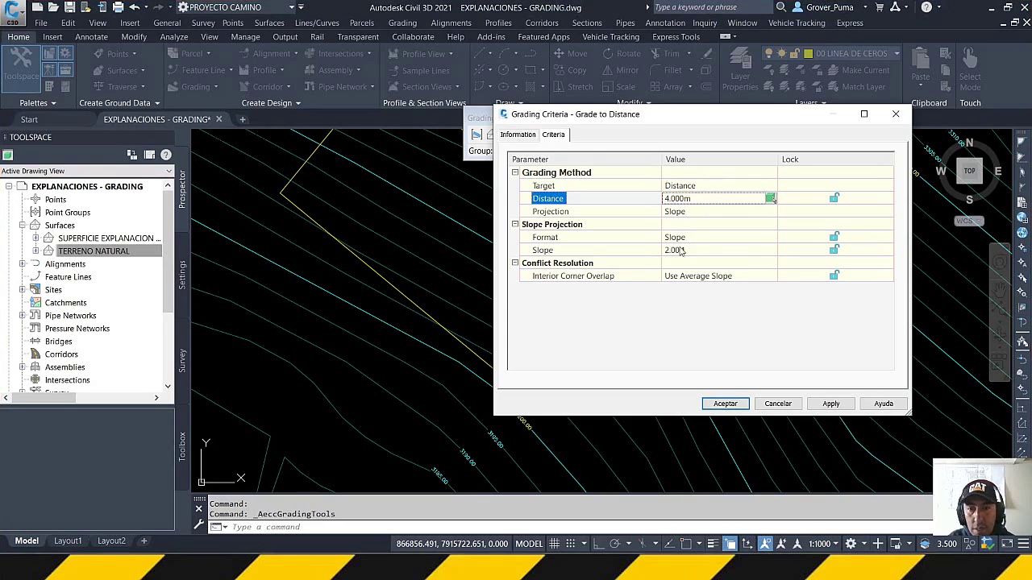
{"action": "left_click", "coordinate": [708, 251]}
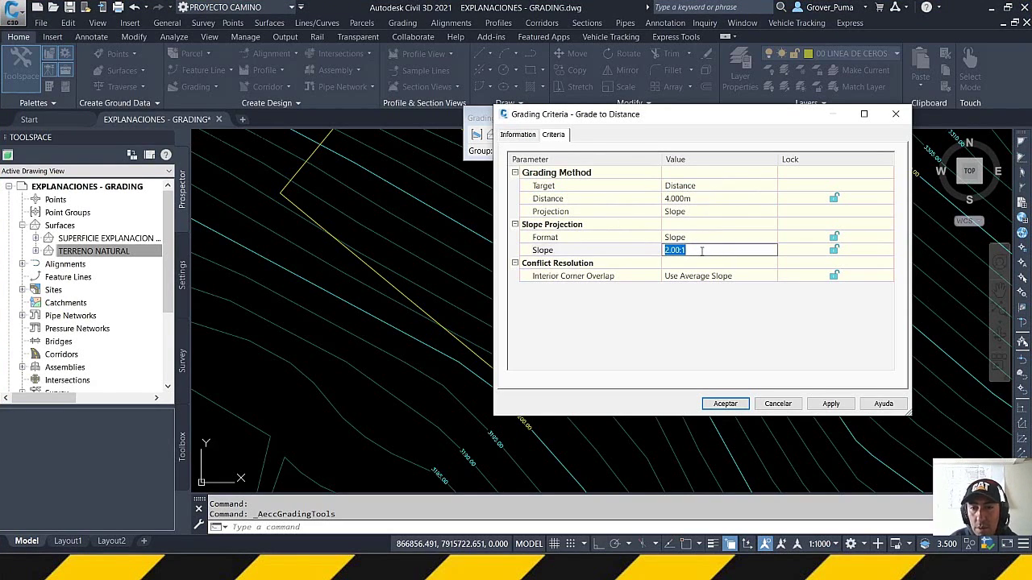
{"action": "type", "text": "1"}
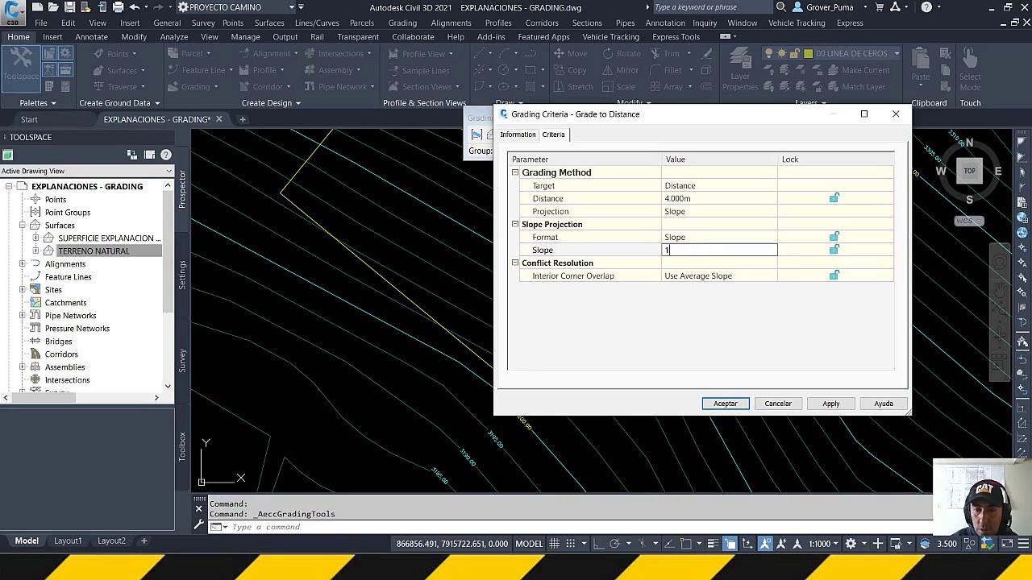
{"action": "key", "text": "Return"}
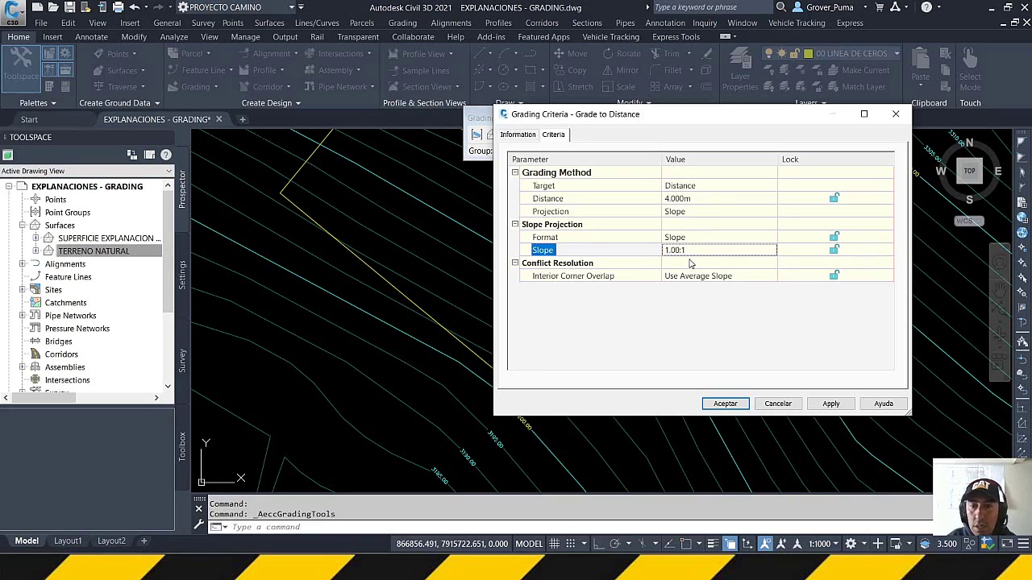
{"action": "mouse_move", "coordinate": [697, 117]}
{"action": "left_mouse_down"}
{"action": "mouse_move", "coordinate": [711, 120]}
{"action": "mouse_move", "coordinate": [694, 122]}
{"action": "left_mouse_up"}
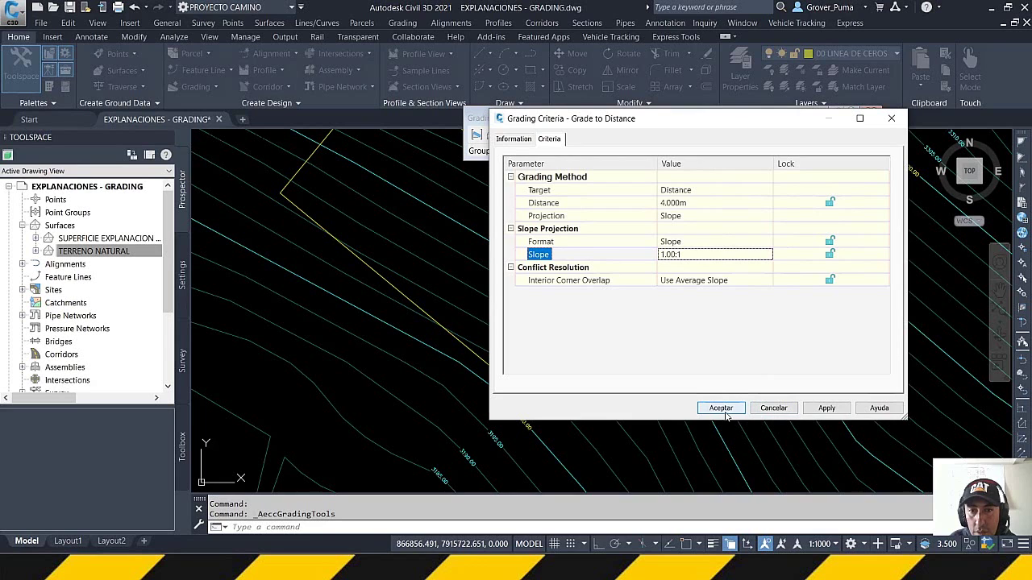
{"action": "left_click", "coordinate": [772, 408]}
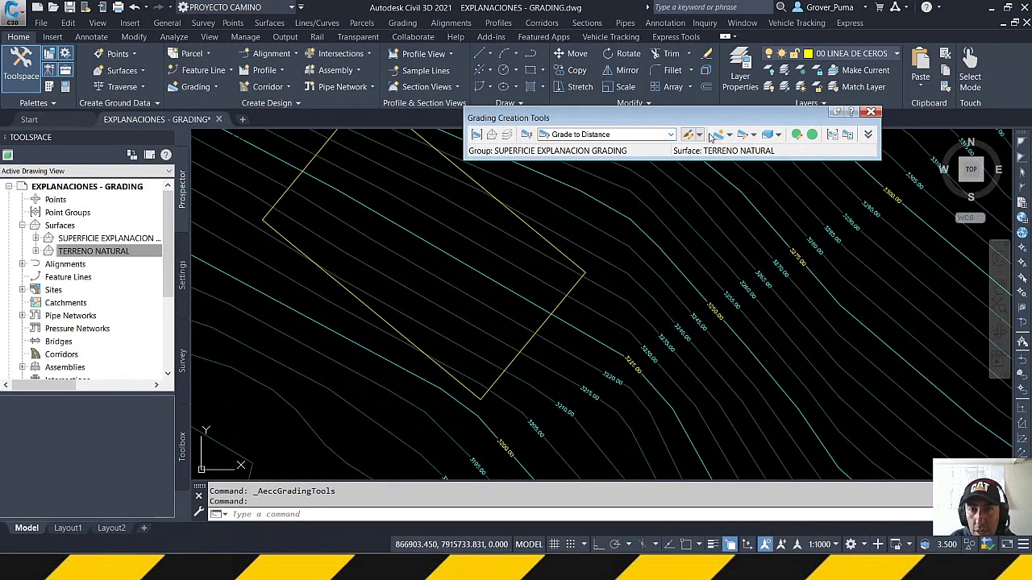
Choose Grade to Relative Elevation and review its criteria parameters without changing them
{"action": "left_click", "coordinate": [657, 135]}
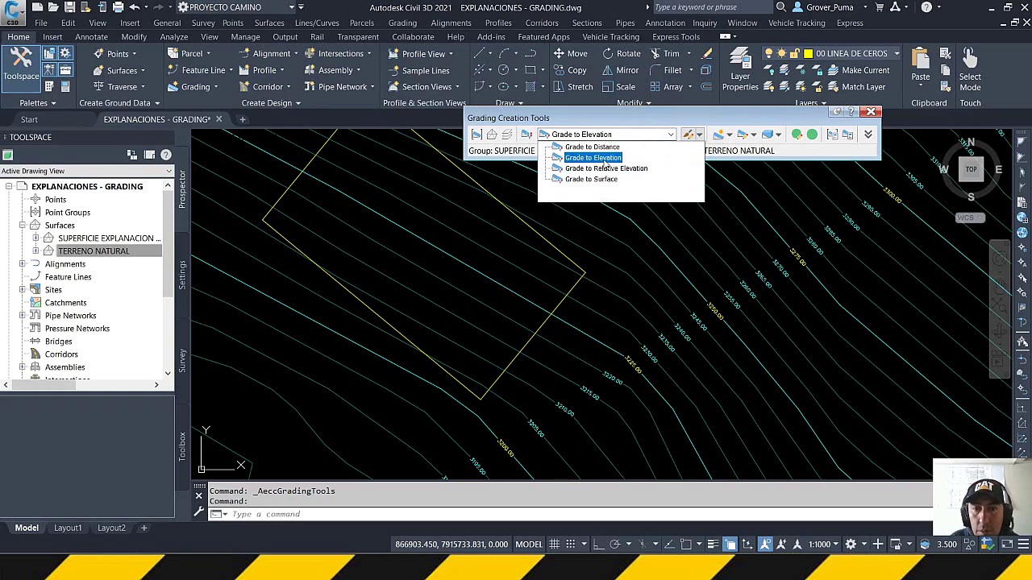
{"action": "left_click", "coordinate": [595, 168]}
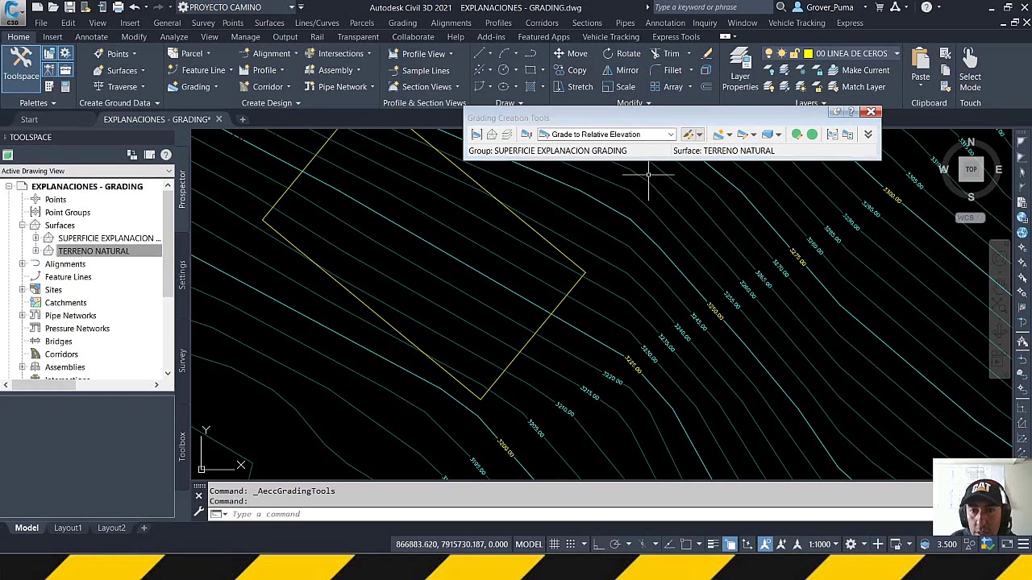
{"action": "left_click", "coordinate": [699, 135]}
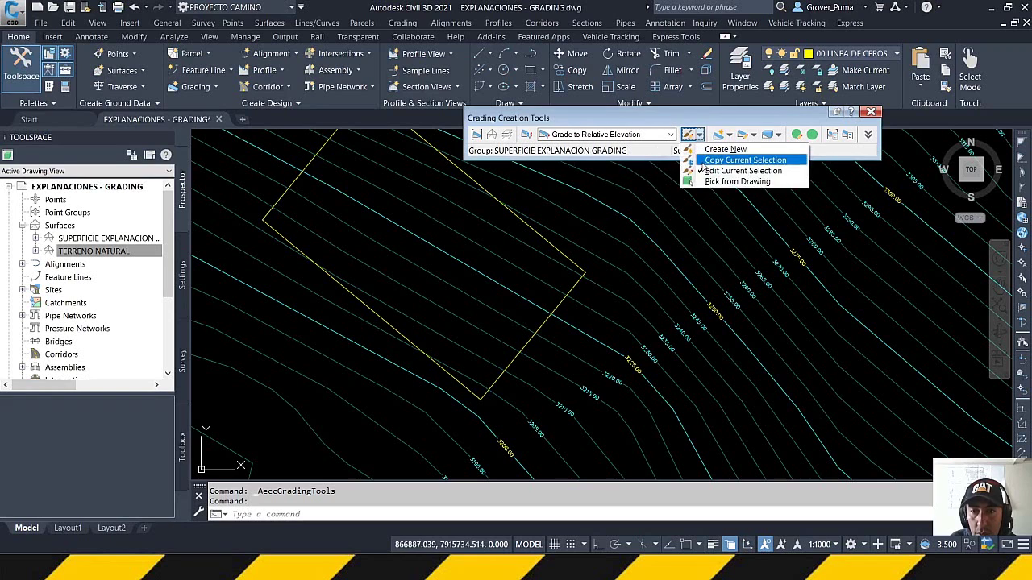
{"action": "left_click", "coordinate": [738, 171]}
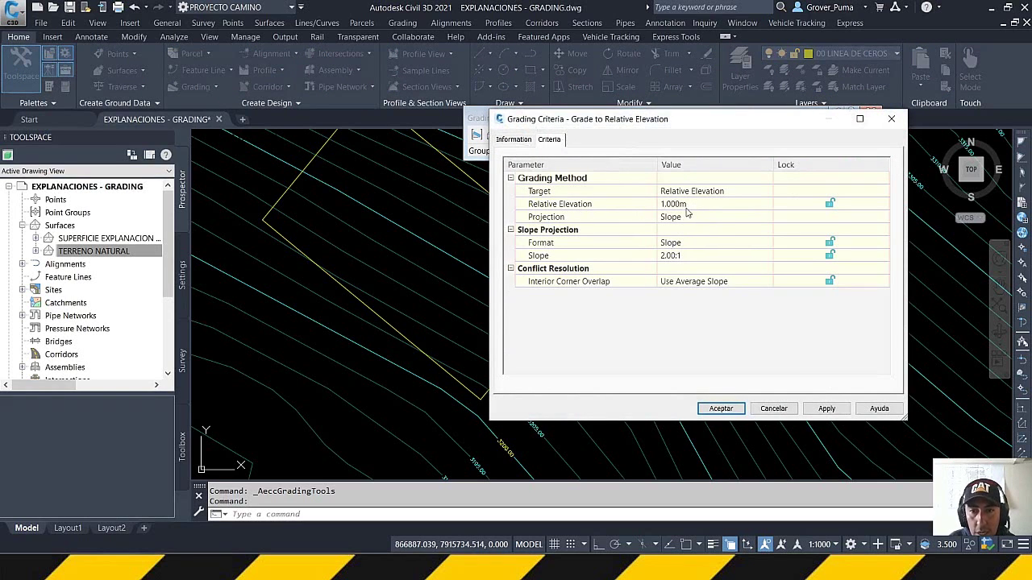
{"action": "left_click", "coordinate": [773, 409]}
Choose Grade to Elevation and review its elevation, cut slope and fill slope parameters without changing them
{"action": "left_click", "coordinate": [670, 135]}
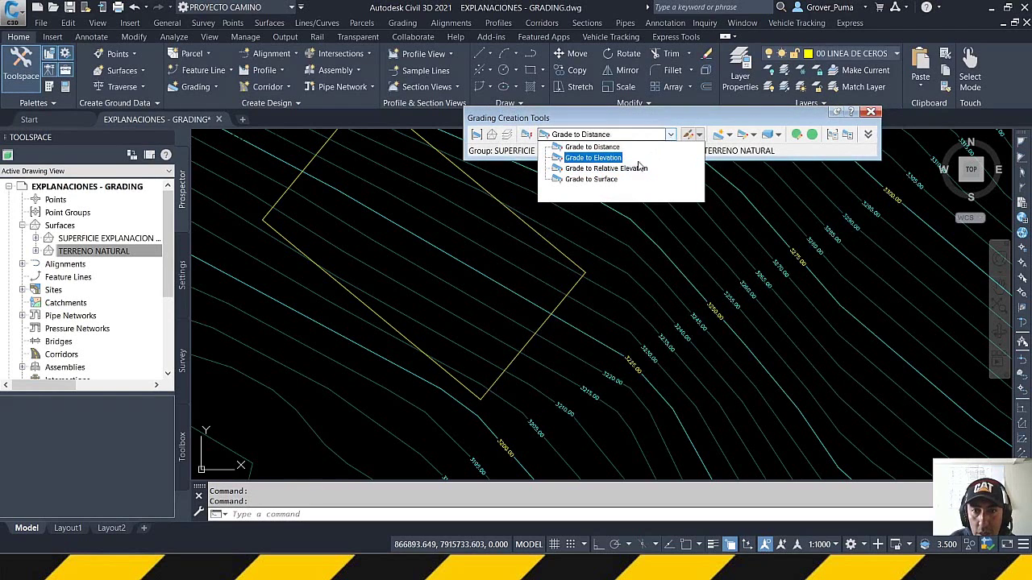
{"action": "left_click", "coordinate": [600, 160]}
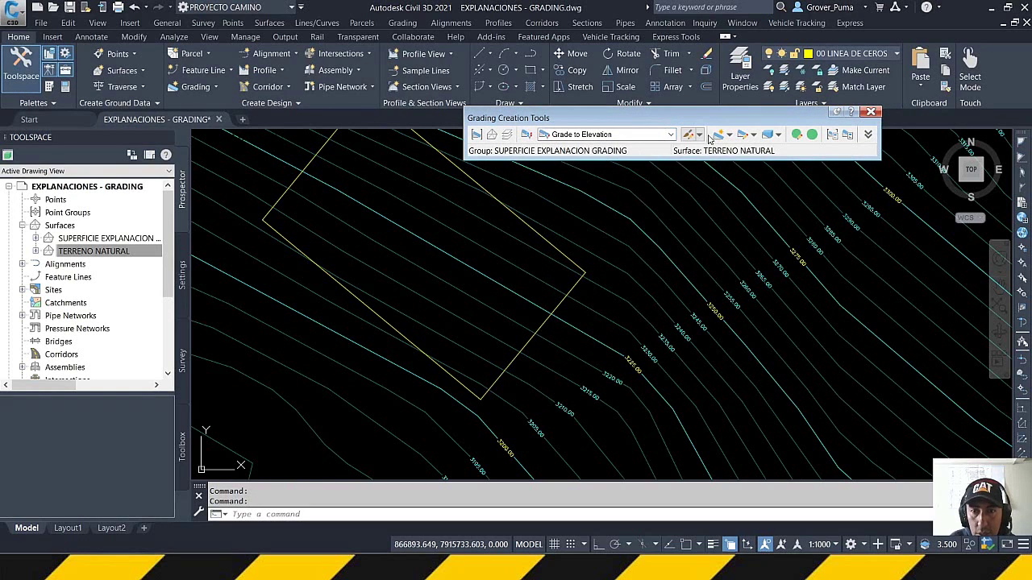
{"action": "left_click", "coordinate": [693, 135]}
{"action": "left_click", "coordinate": [707, 172]}
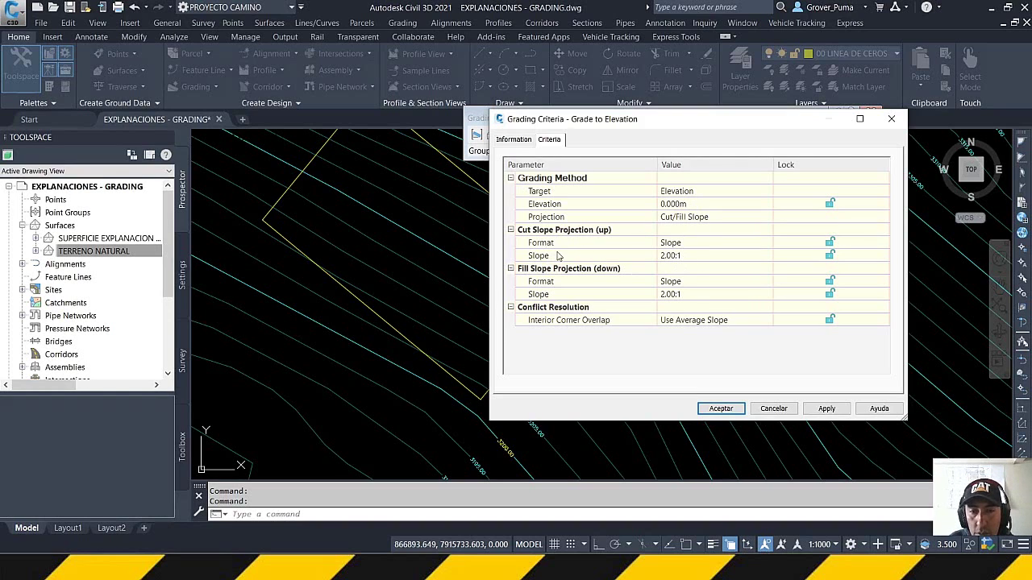
{"action": "left_click", "coordinate": [773, 409]}
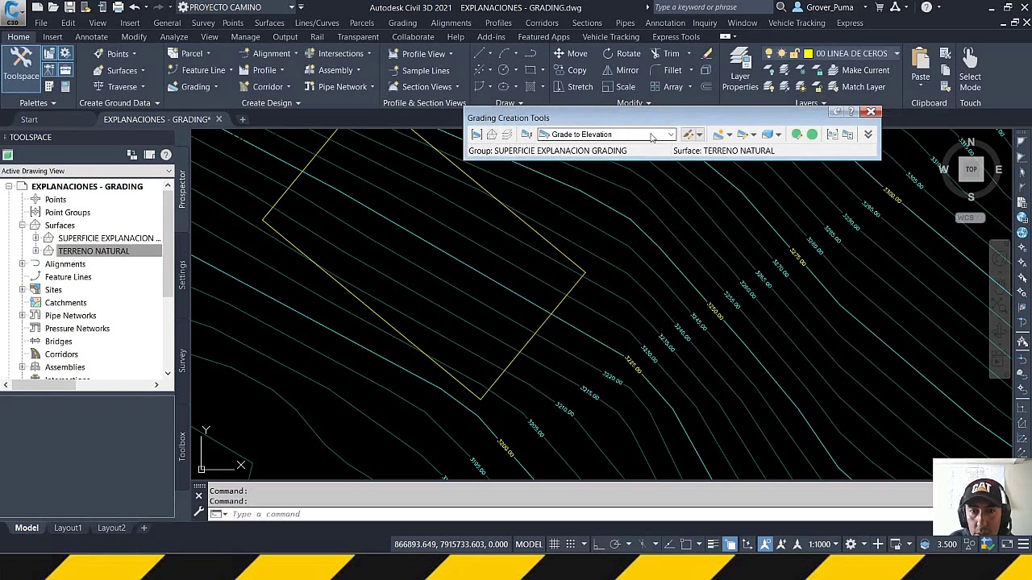
Choose Grade to Relative Elevation and edit its criteria, setting the relative elevation to 6 m and the slope to 1:1
{"action": "left_click", "coordinate": [670, 134]}
{"action": "left_click", "coordinate": [612, 169]}
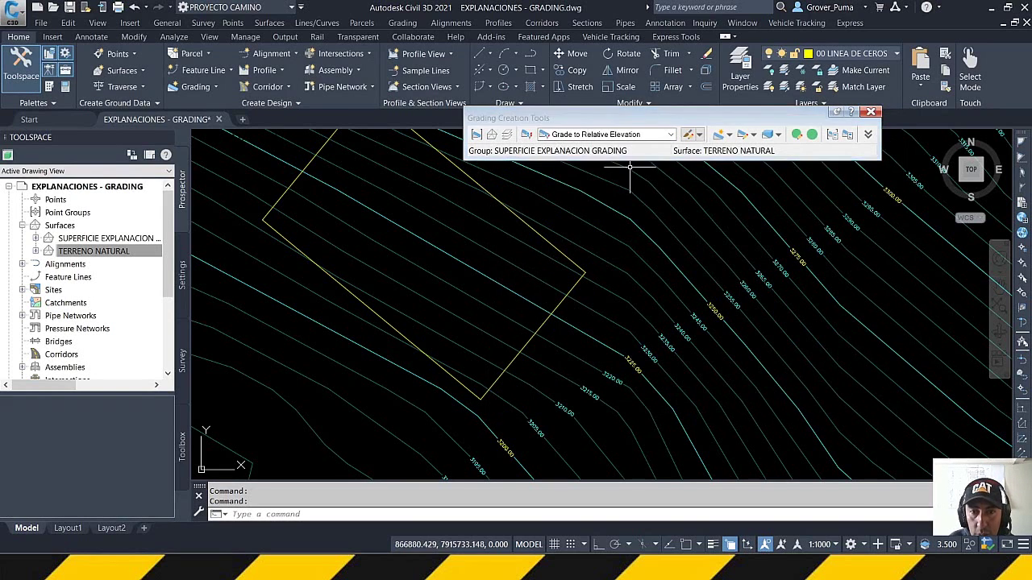
{"action": "left_click", "coordinate": [700, 135]}
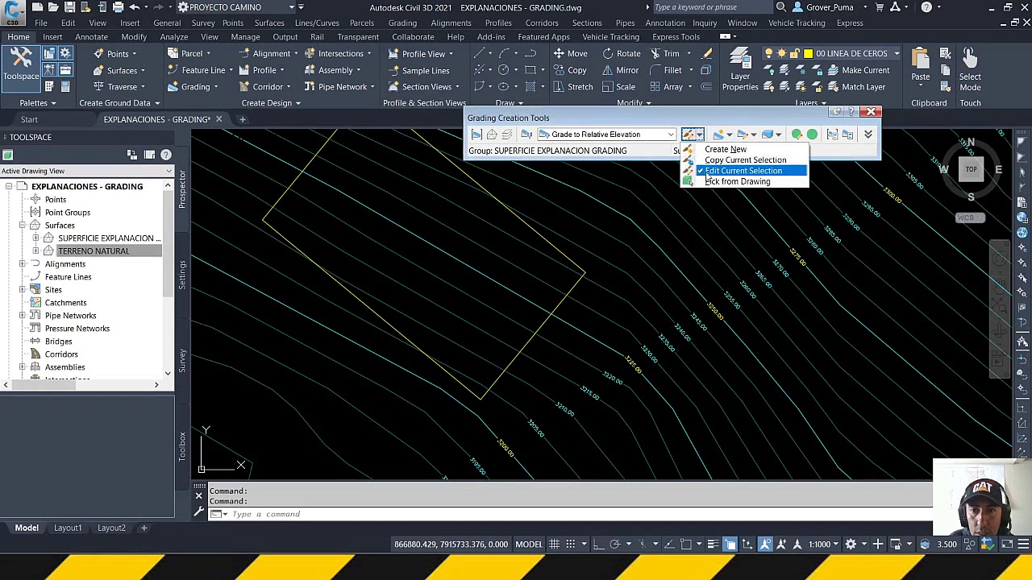
{"action": "left_click", "coordinate": [709, 173]}
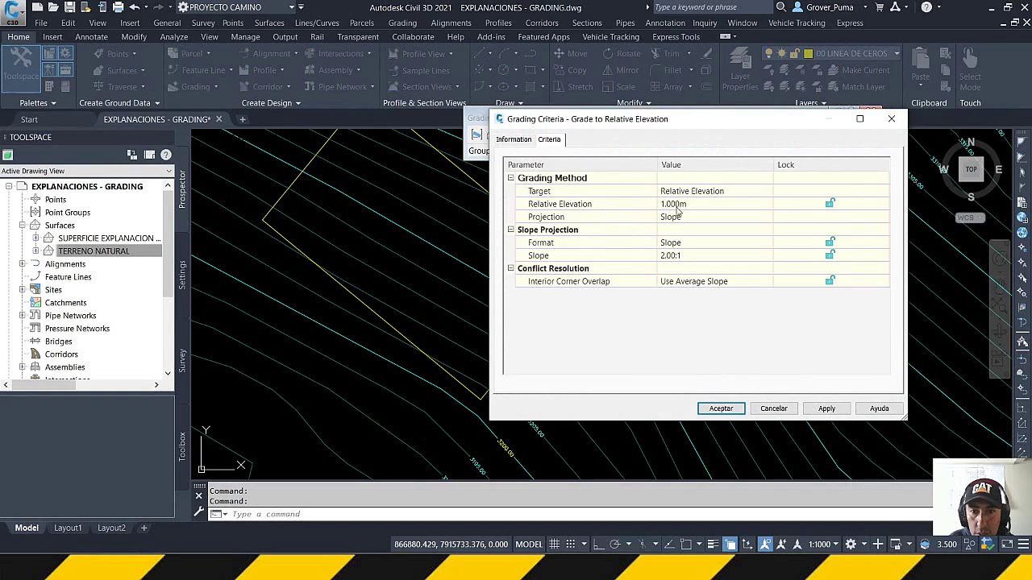
{"action": "left_click", "coordinate": [686, 206]}
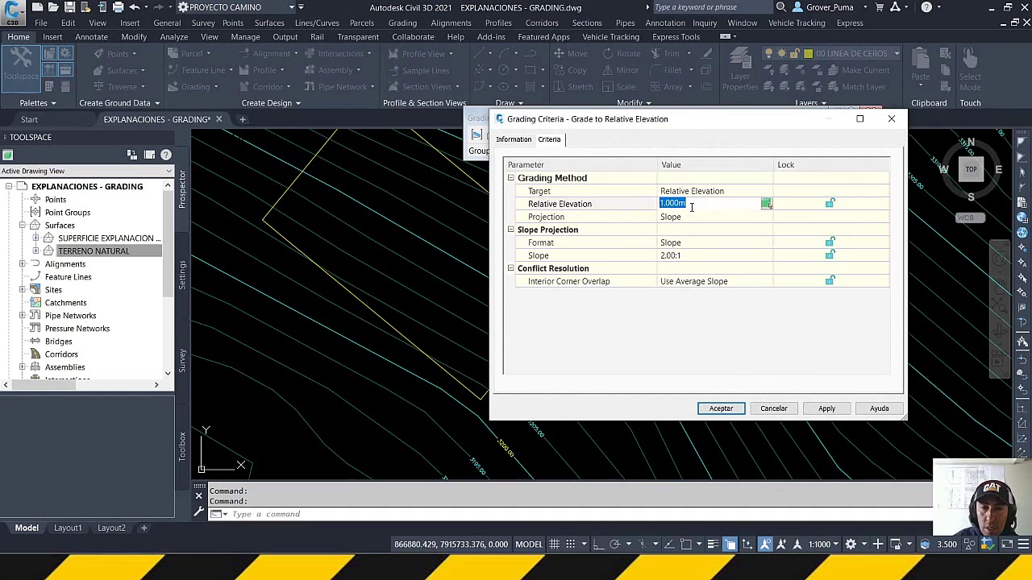
{"action": "type", "text": "6"}
{"action": "key", "text": "Return"}
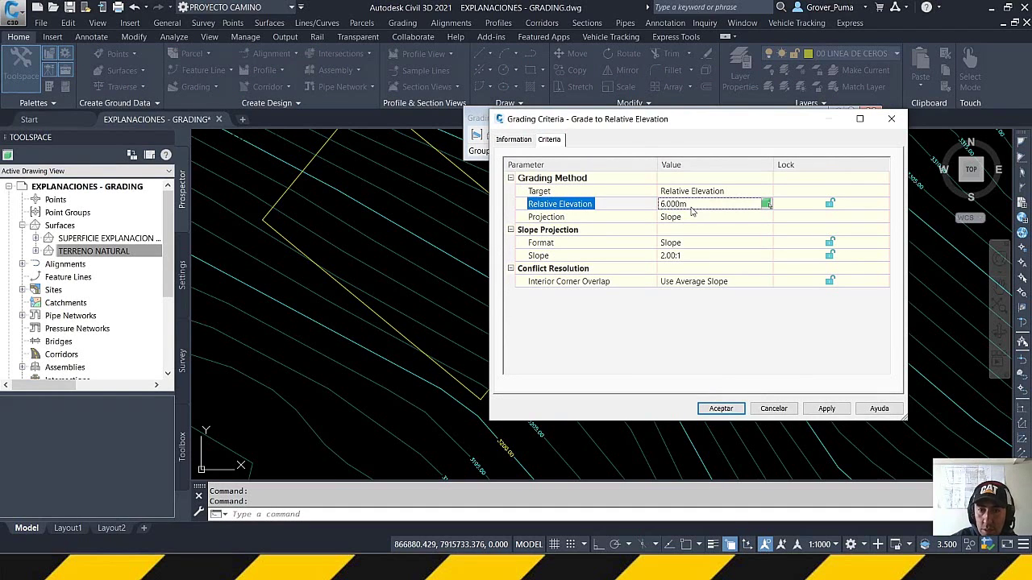
{"action": "left_click", "coordinate": [695, 257]}
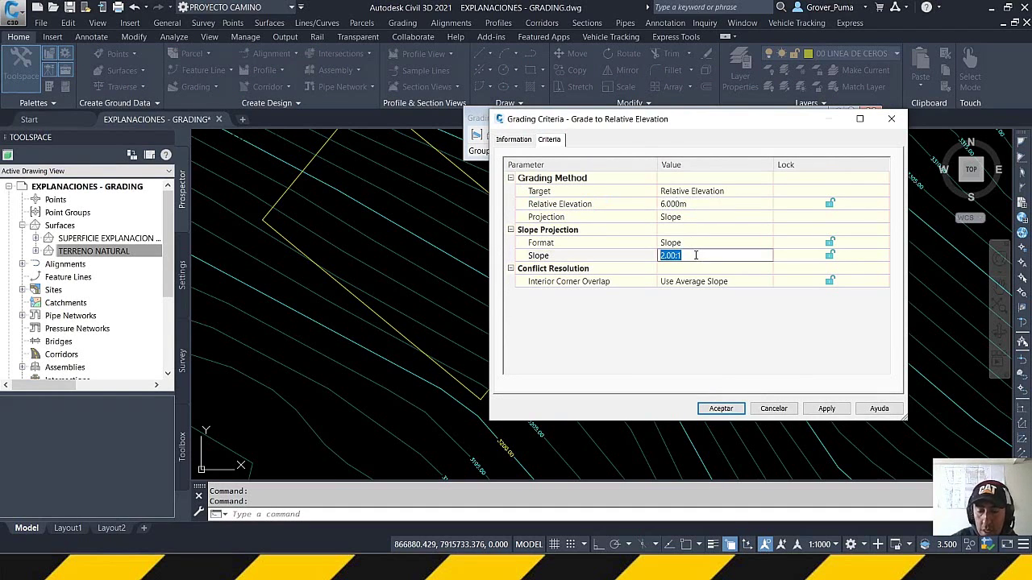
{"action": "type", "text": "1"}
{"action": "key", "text": "Return"}
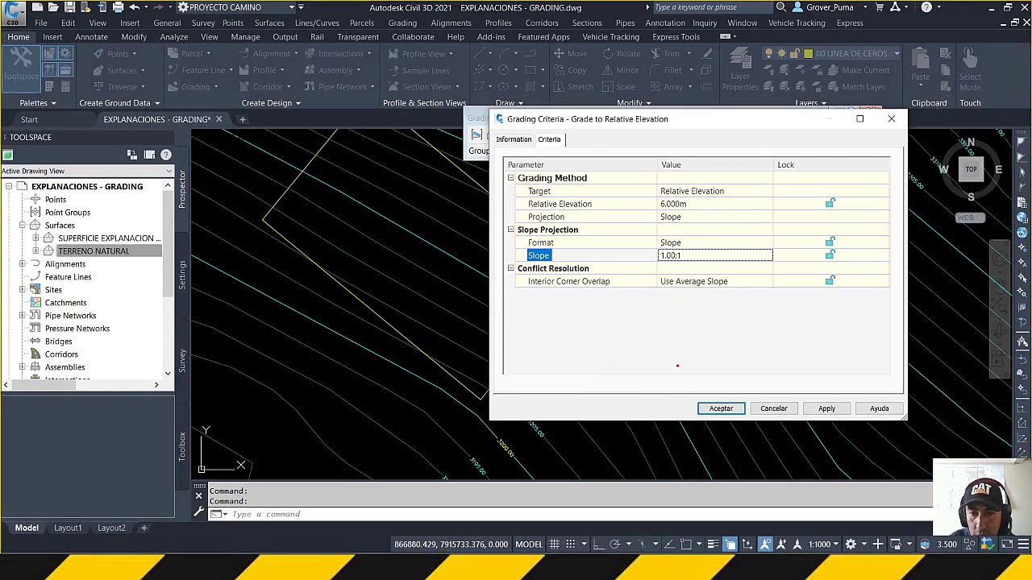
{"action": "mouse_move", "coordinate": [686, 361]}
{"action": "left_mouse_down"}
{"action": "mouse_move", "coordinate": [725, 360]}
{"action": "mouse_move", "coordinate": [721, 298]}
{"action": "mouse_move", "coordinate": [745, 275]}
{"action": "left_mouse_up"}
{"action": "mouse_move", "coordinate": [733, 277]}
{"action": "left_mouse_down"}
{"action": "mouse_move", "coordinate": [712, 304]}
{"action": "mouse_move", "coordinate": [741, 318]}
{"action": "mouse_move", "coordinate": [706, 376]}
{"action": "left_mouse_up"}
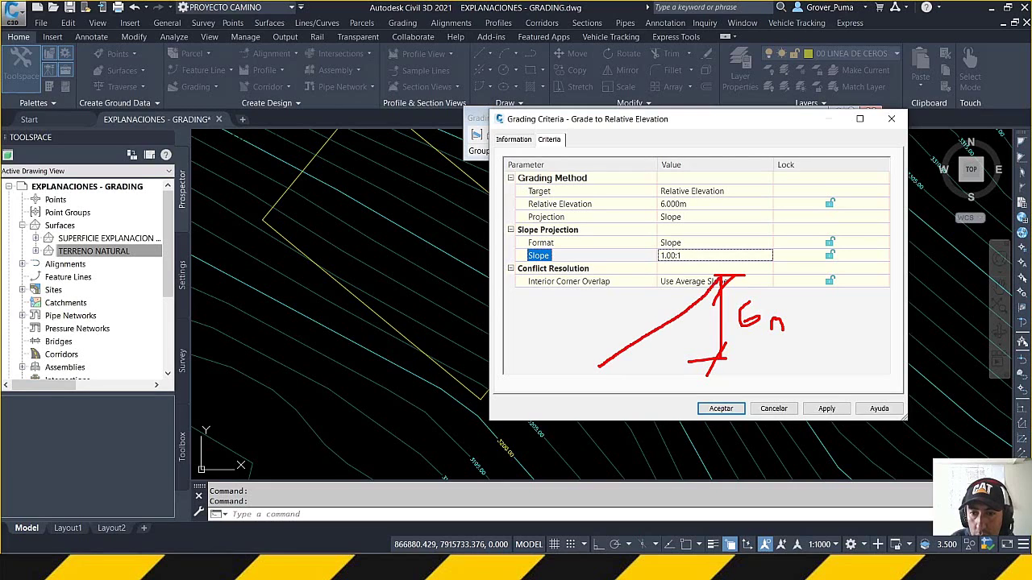
{"action": "mouse_move", "coordinate": [706, 268]}
{"action": "left_mouse_down"}
{"action": "mouse_move", "coordinate": [692, 361]}
{"action": "mouse_move", "coordinate": [634, 265]}
{"action": "left_mouse_up"}
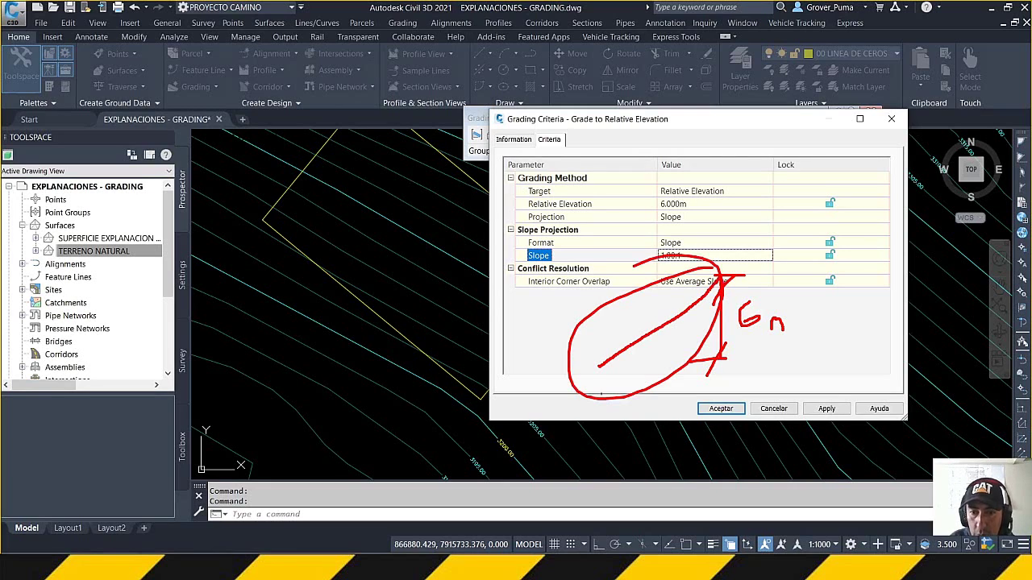
{"action": "key", "text": "Escape"}
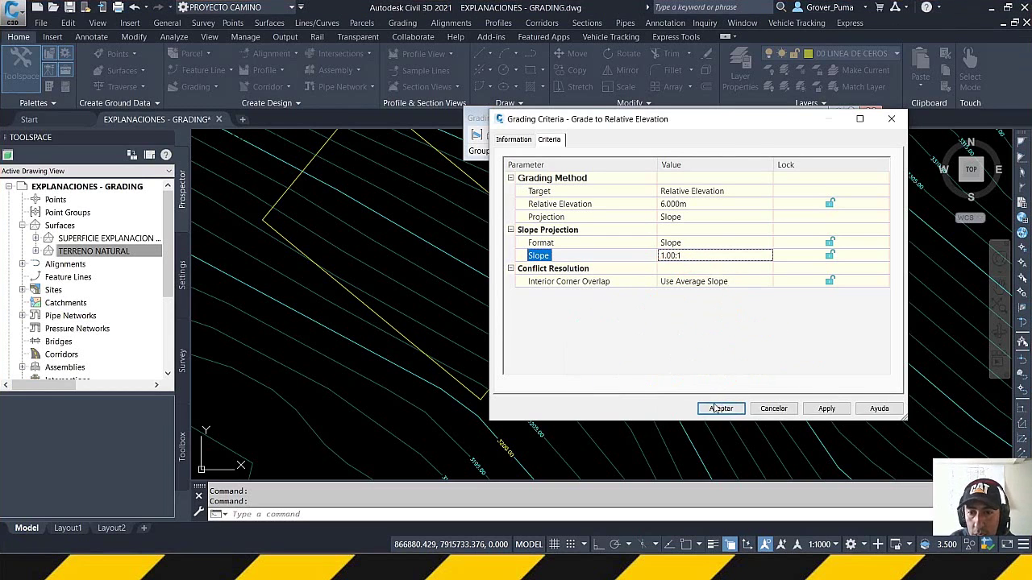
Accept the criteria edits and start a grading from the rectangular platform outline, converting it to a feature line in Site 1 on layer C-TOPO-FEAT
{"action": "left_click", "coordinate": [719, 409]}
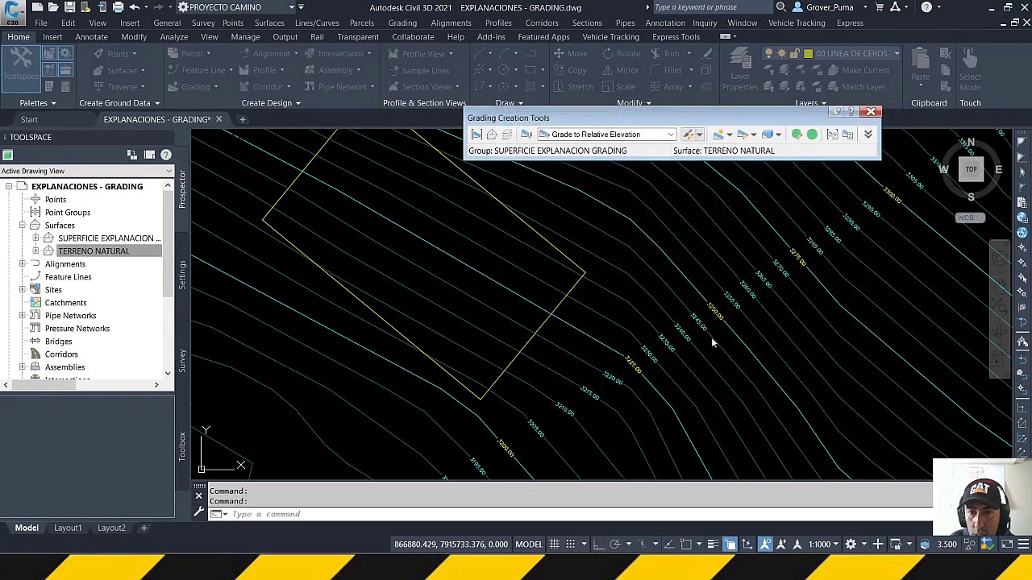
{"action": "left_click", "coordinate": [730, 135]}
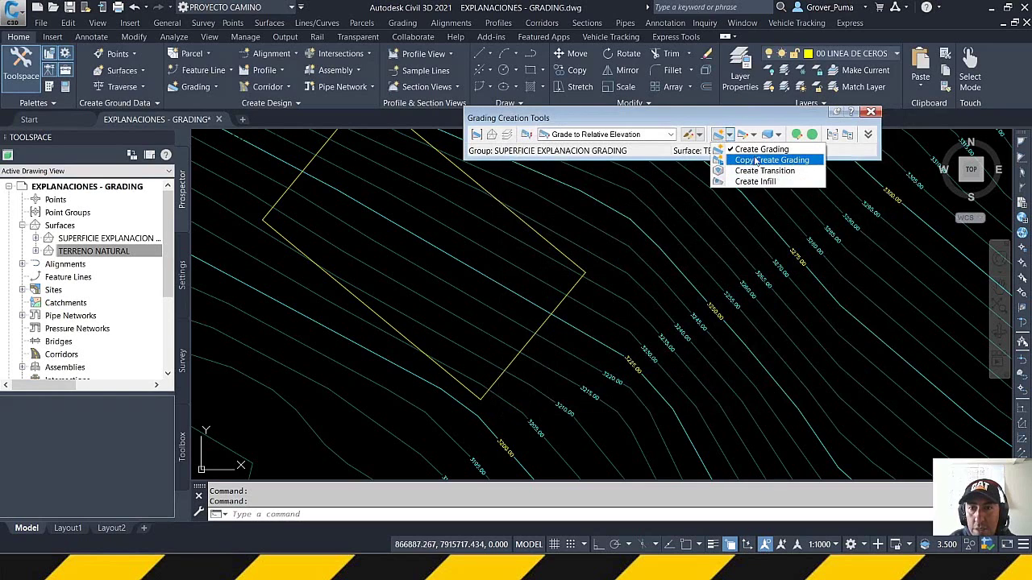
{"action": "left_click", "coordinate": [761, 153]}
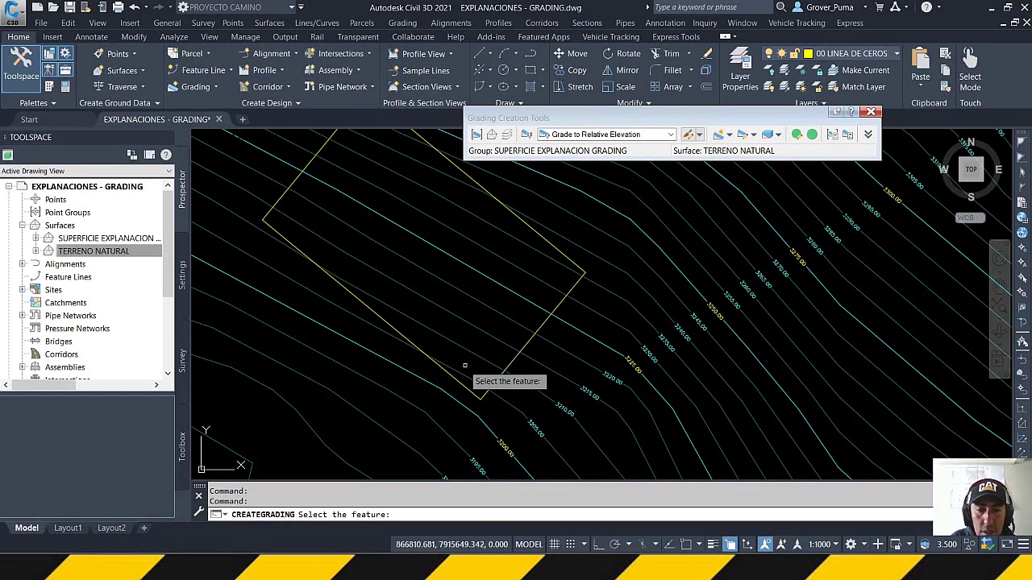
{"action": "left_click", "coordinate": [391, 326]}
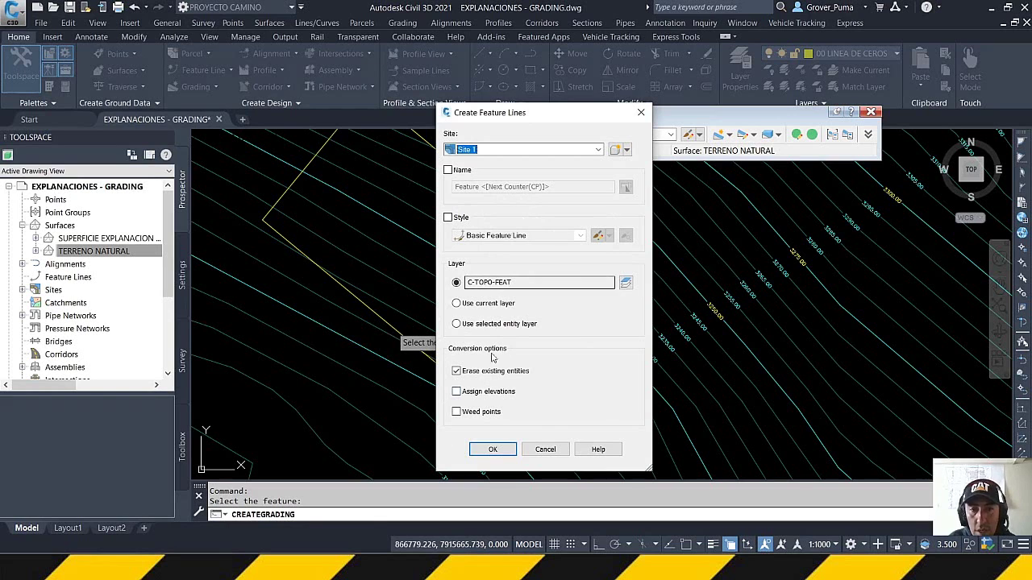
{"action": "left_click", "coordinate": [492, 449]}
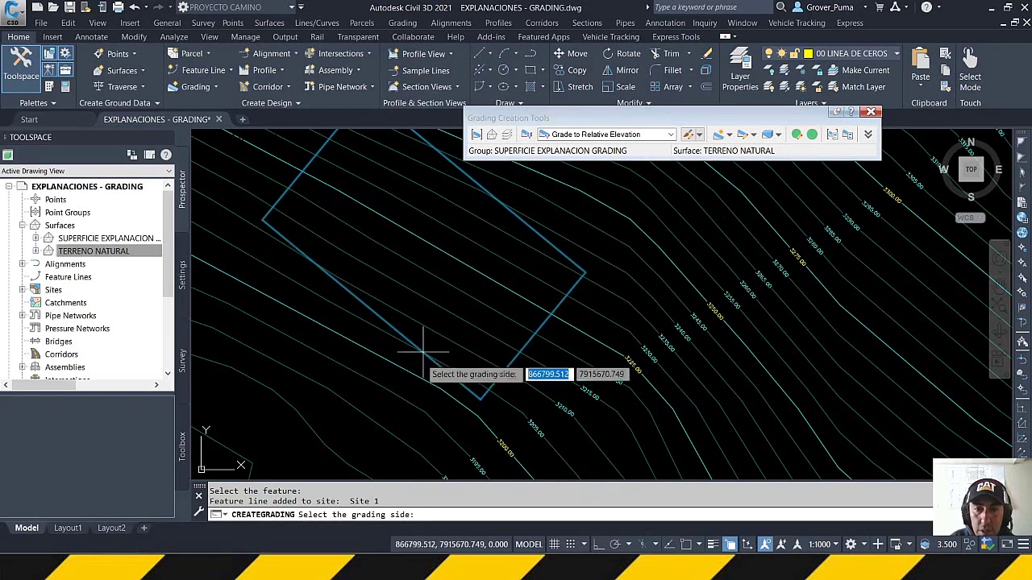
Grade the outer side of the platform along its entire length with a relative elevation of 6 m and a slope of 1:1
{"action": "left_click", "coordinate": [338, 352]}
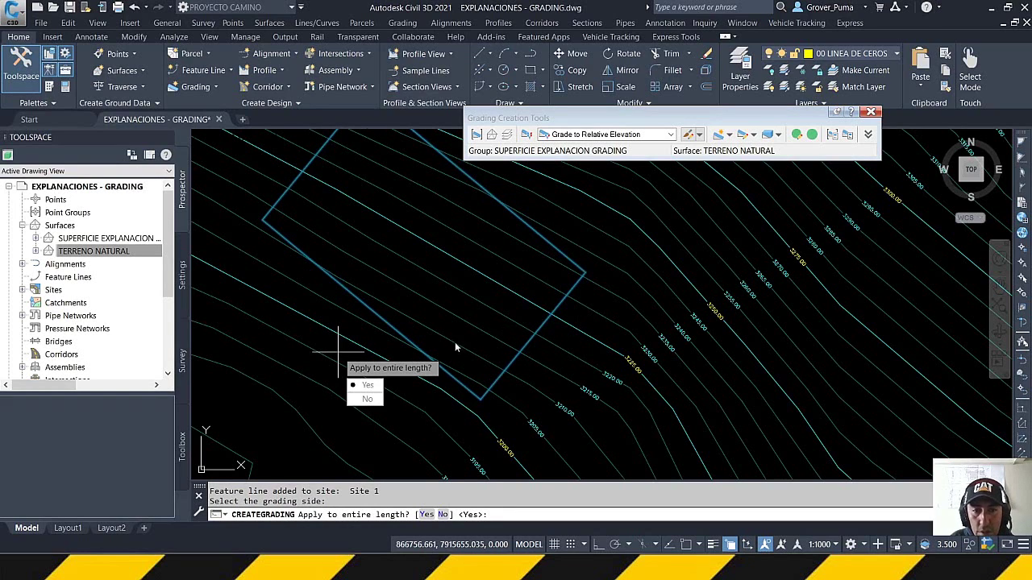
{"action": "left_click", "coordinate": [369, 387]}
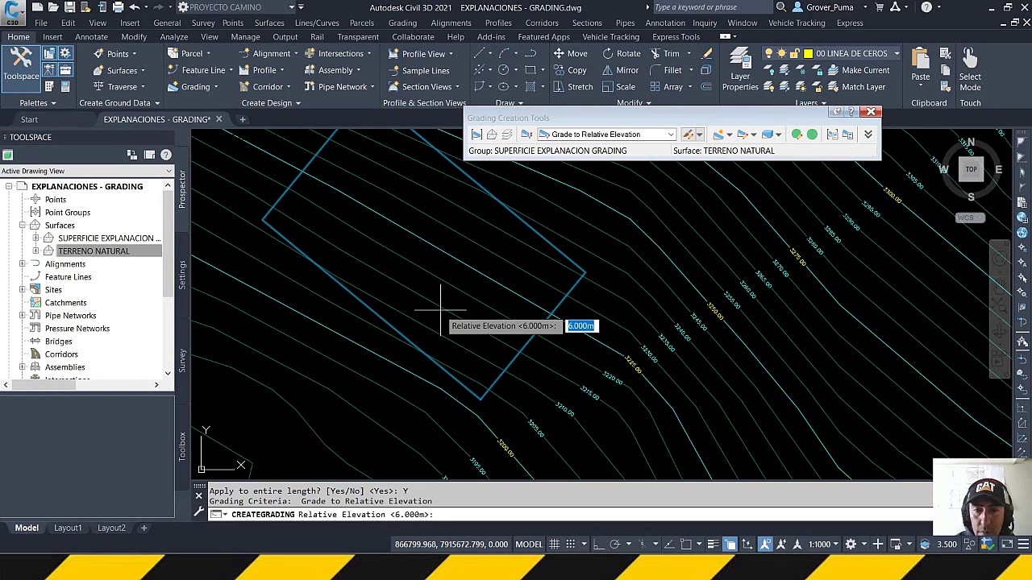
{"action": "key", "text": "Return"}
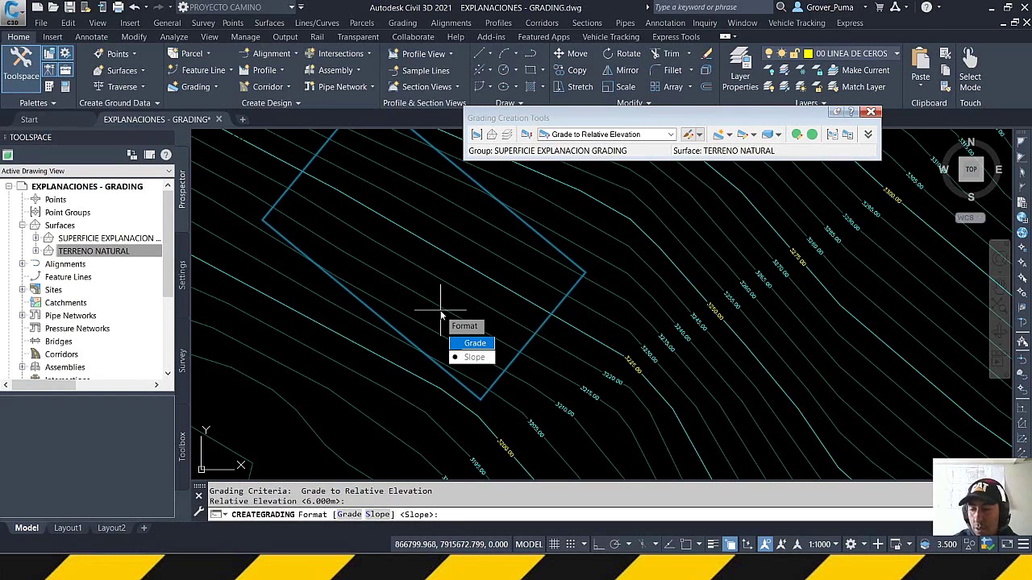
{"action": "left_click", "coordinate": [475, 358]}
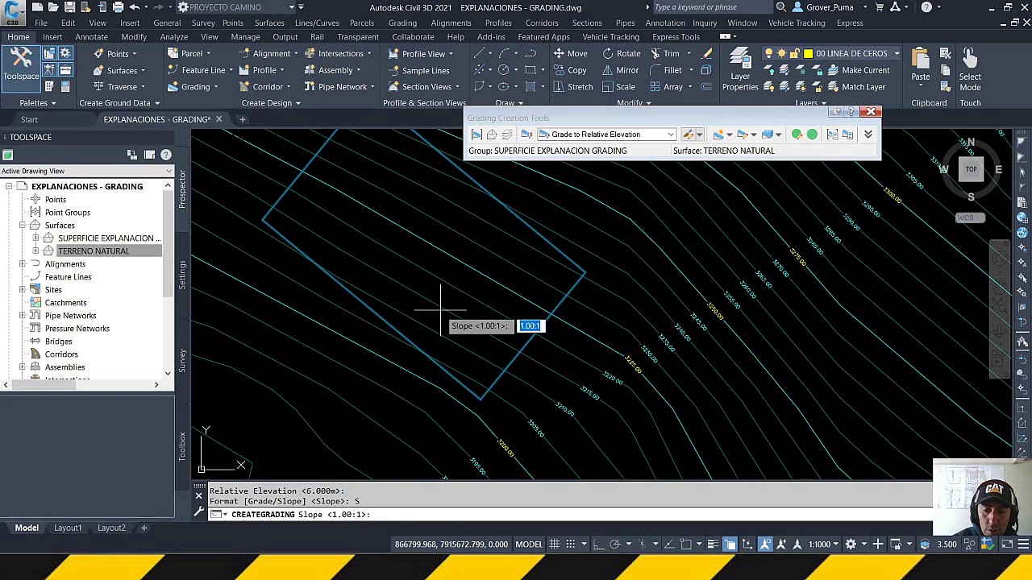
{"action": "key", "text": "Return"}
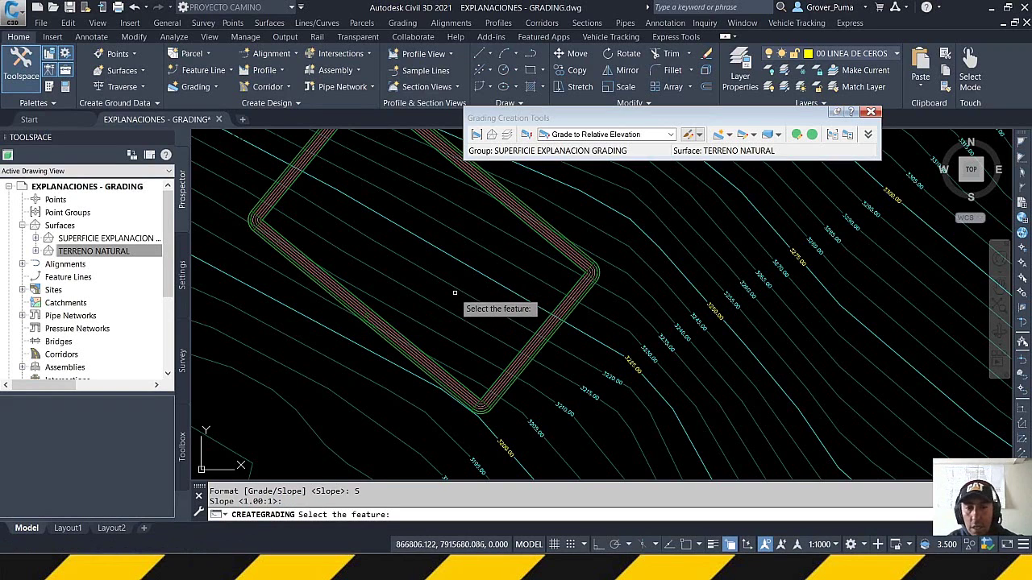
{"action": "key", "text": "Escape"}
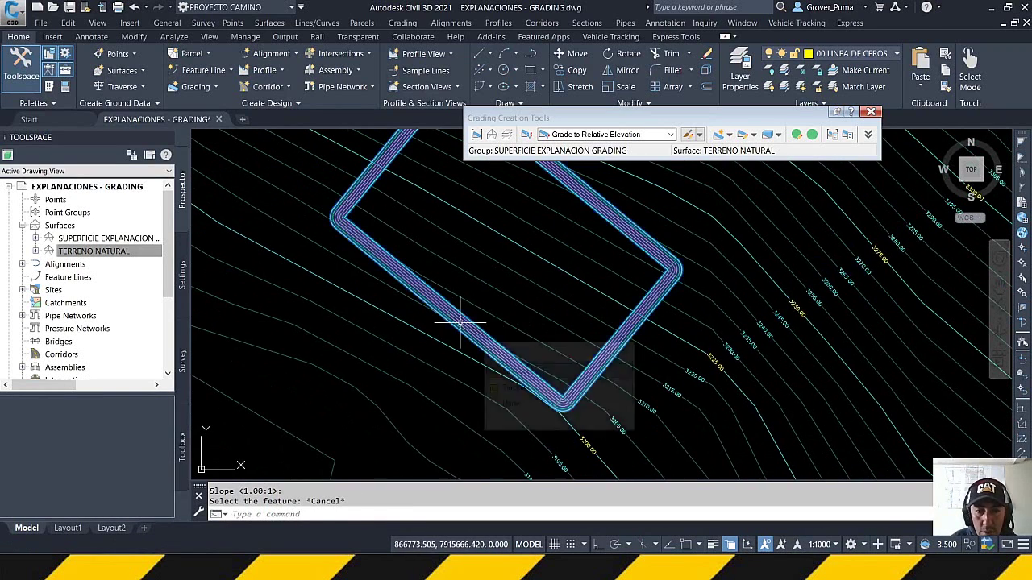
Inspect the SUPERFICIE EXPLANACION GRADING surface in 3D in the Object Viewer from several angles
{"action": "left_click", "coordinate": [459, 323]}
{"action": "left_click", "coordinate": [500, 368]}
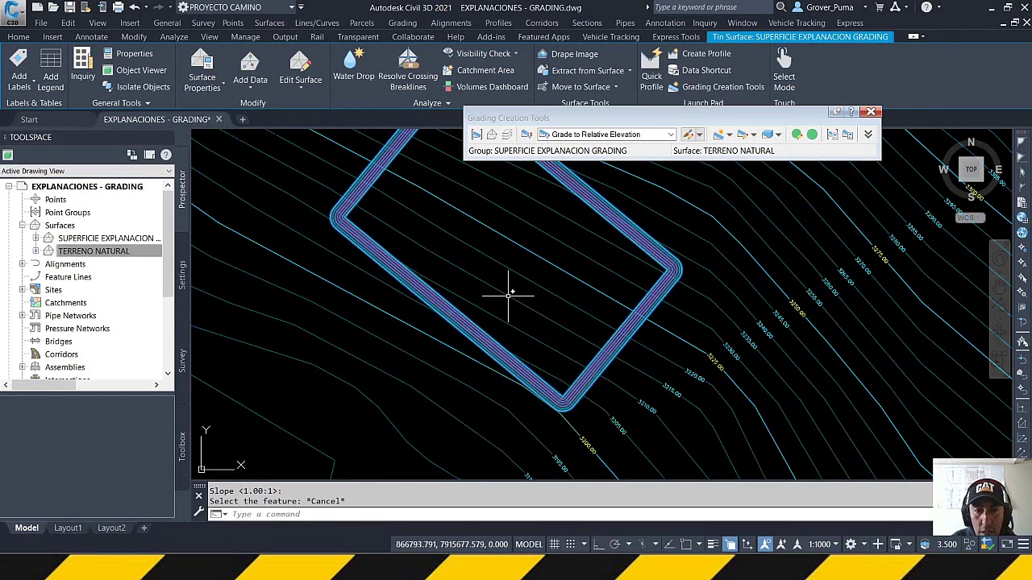
{"action": "right_click", "coordinate": [500, 285]}
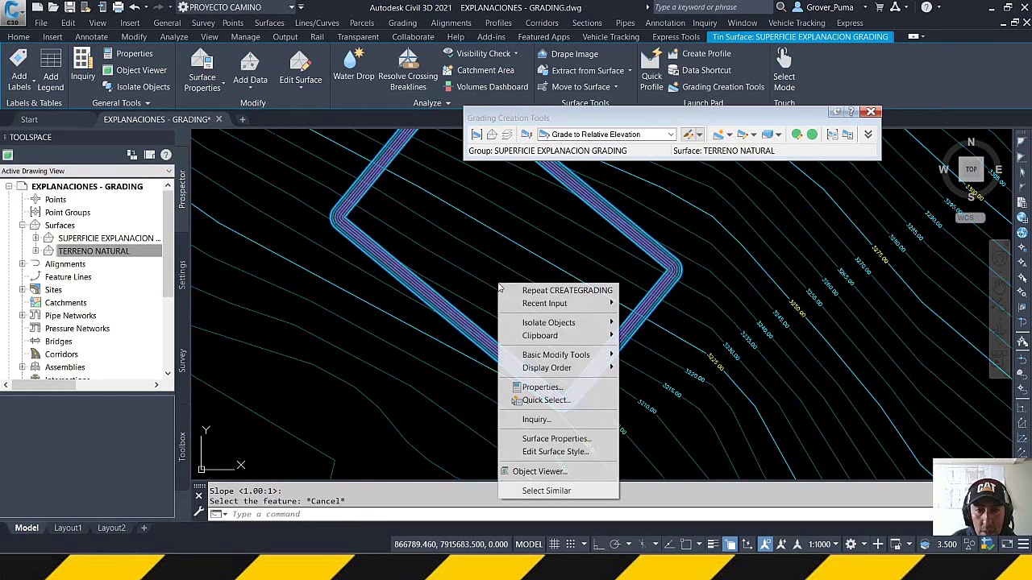
{"action": "left_click", "coordinate": [565, 473]}
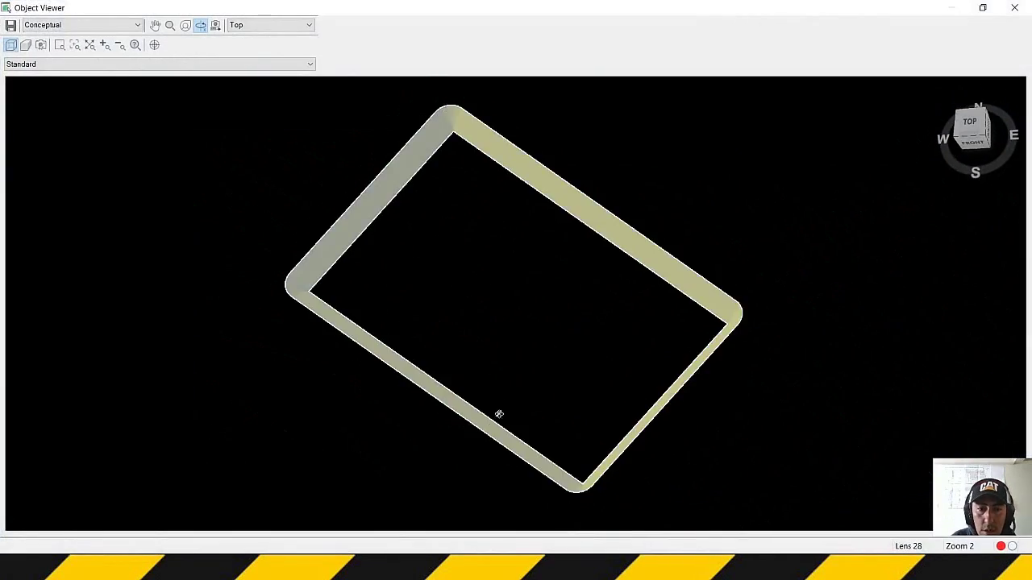
{"action": "mouse_move", "coordinate": [497, 414]}
{"action": "left_mouse_down"}
{"action": "mouse_move", "coordinate": [422, 317]}
{"action": "mouse_move", "coordinate": [498, 338]}
{"action": "left_mouse_up"}
{"action": "scroll", "coordinate": [504, 350], "scroll_direction": "up", "scroll_amount": 3}
{"action": "left_click_drag", "start_coordinate": [544, 377], "coordinate": [491, 364]}
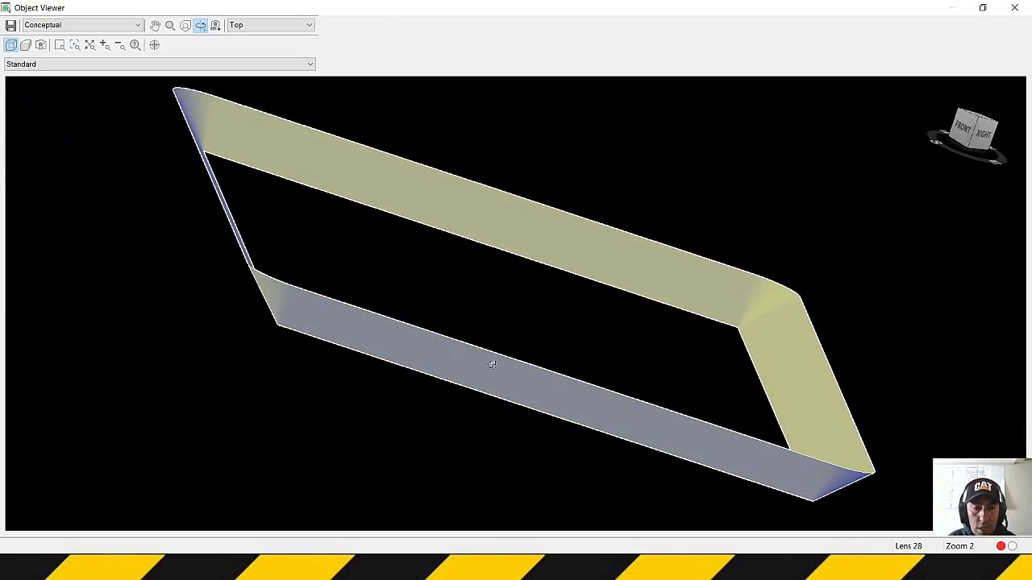
{"action": "key", "text": "Escape"}
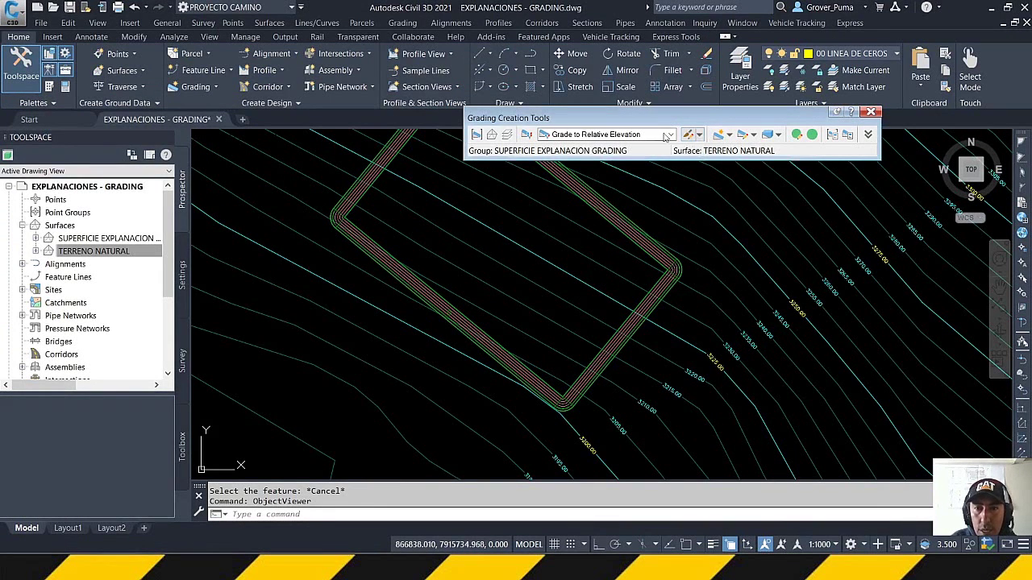
Choose Grade to Distance and edit its criteria, setting the distance to 4 m and the slope to 1:1
{"action": "left_click", "coordinate": [670, 134]}
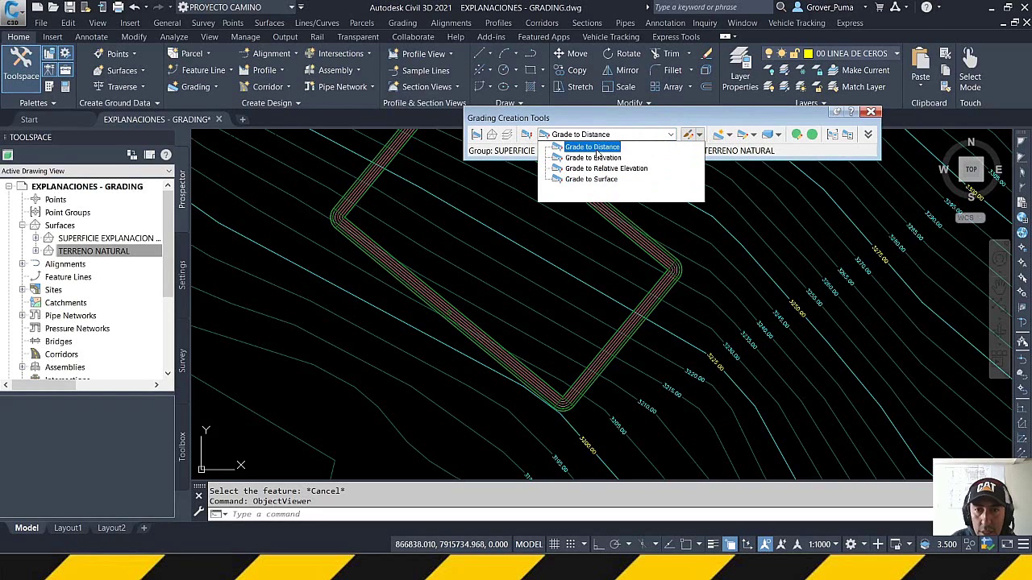
{"action": "left_click", "coordinate": [604, 148]}
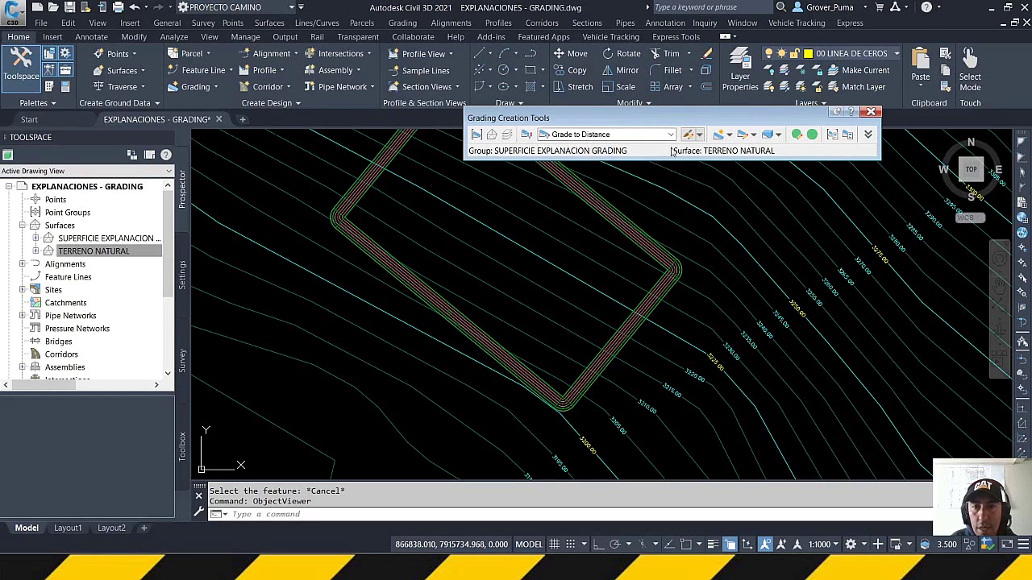
{"action": "left_click", "coordinate": [728, 135]}
{"action": "left_click", "coordinate": [699, 135]}
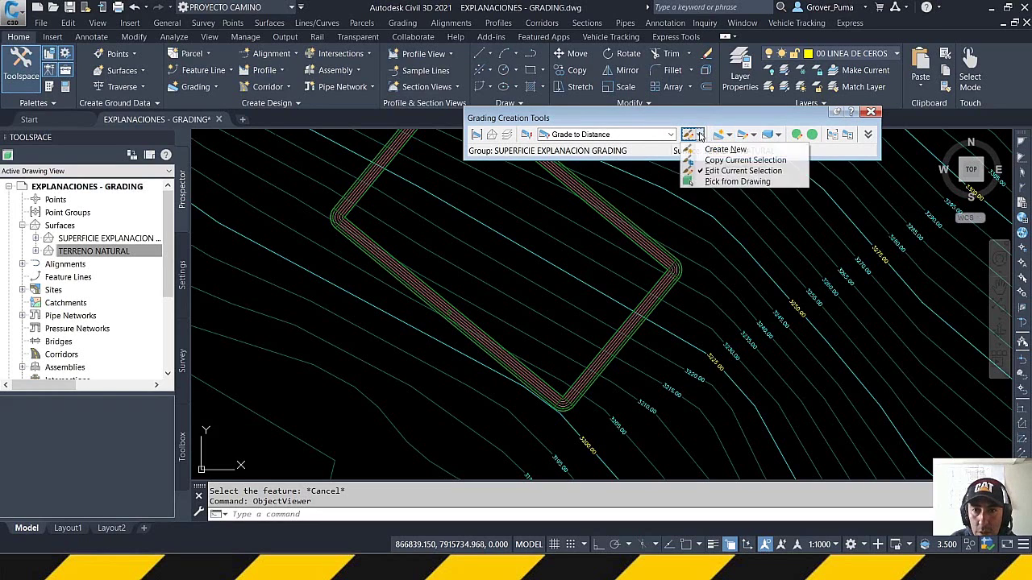
{"action": "left_click", "coordinate": [720, 172]}
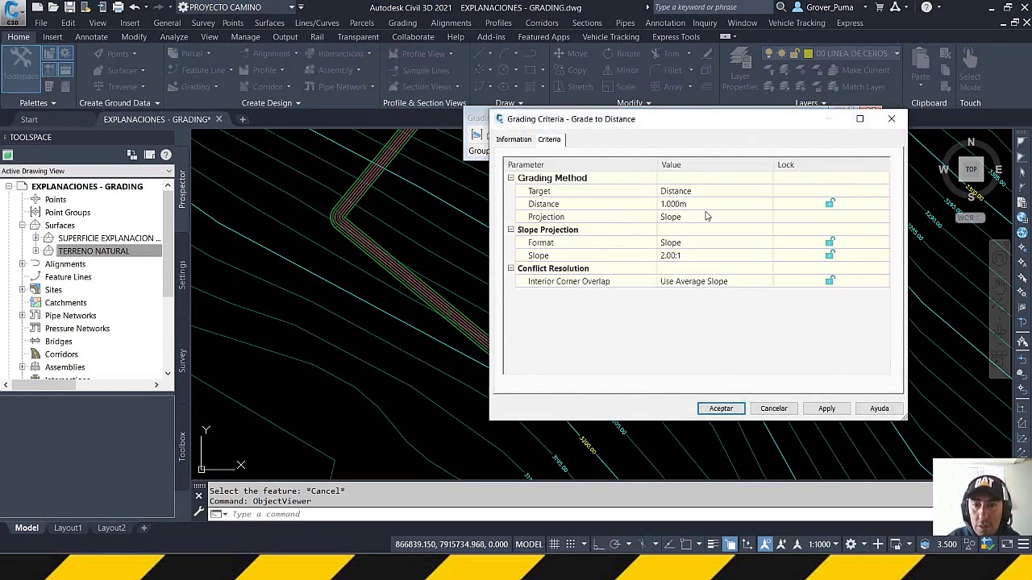
{"action": "left_click", "coordinate": [691, 206]}
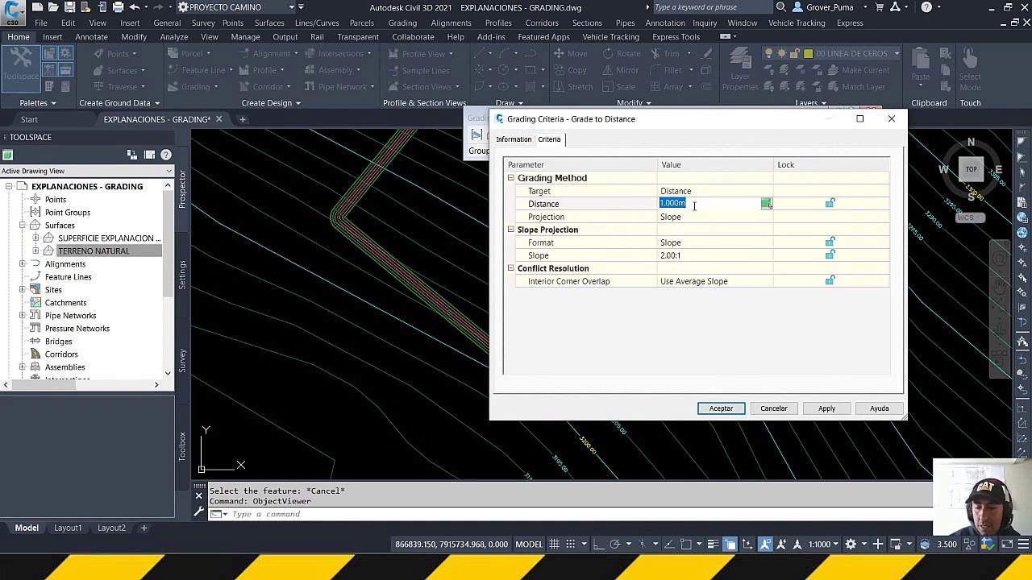
{"action": "type", "text": "4"}
{"action": "key", "text": "Return"}
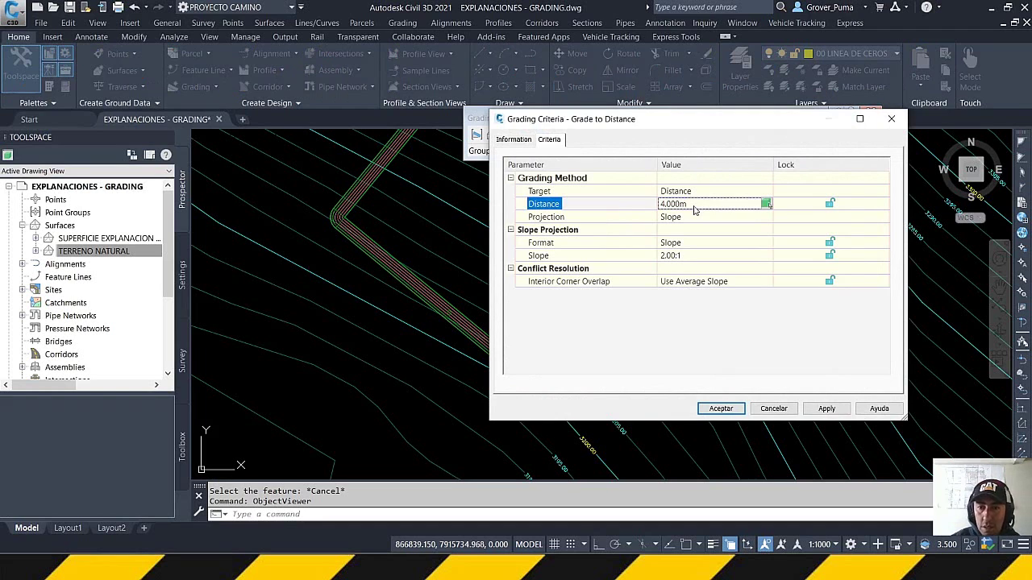
{"action": "left_click", "coordinate": [701, 257]}
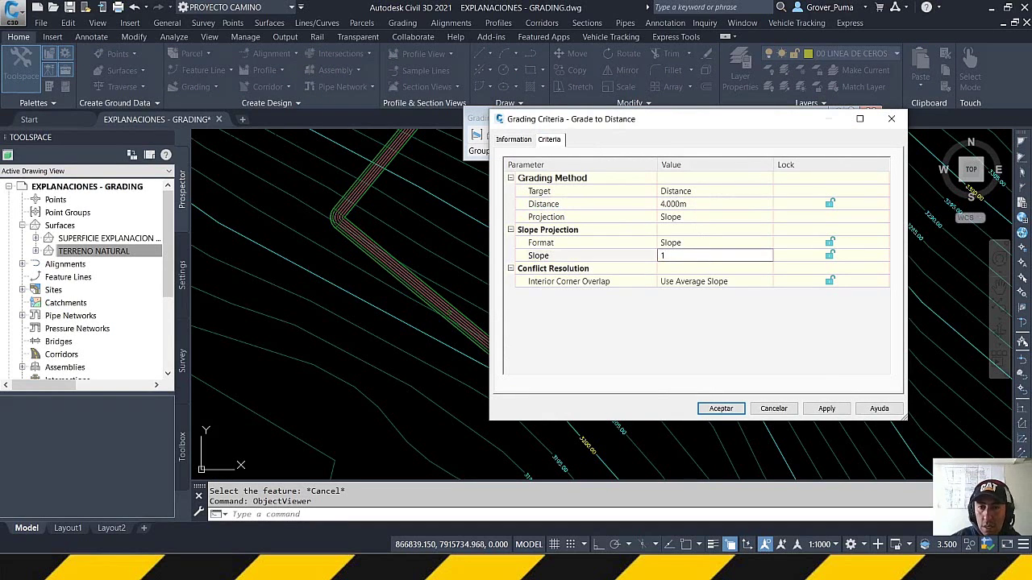
{"action": "type", "text": "1"}
{"action": "key", "text": "Return"}
{"action": "left_click", "coordinate": [702, 411]}
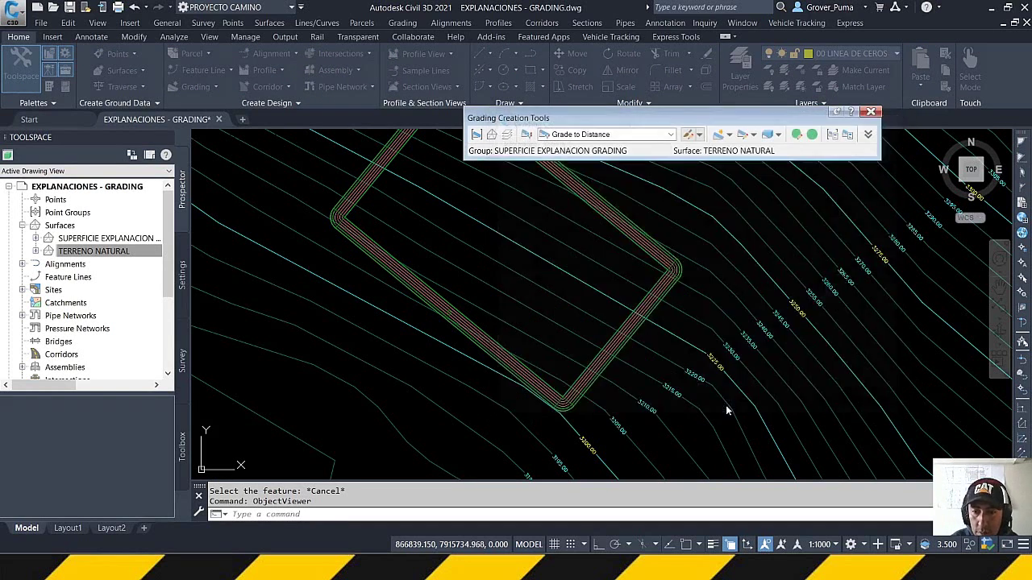
Start a new grading from the outer feature line of the existing platform slope
{"action": "left_click", "coordinate": [731, 136]}
{"action": "left_click", "coordinate": [740, 150]}
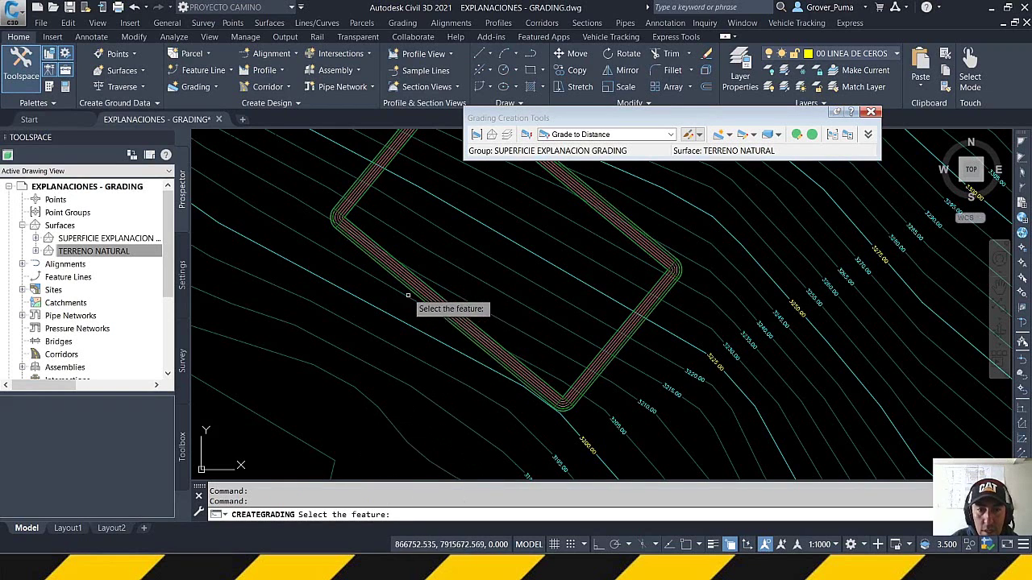
{"action": "scroll", "coordinate": [399, 284], "scroll_direction": "up", "scroll_amount": 4}
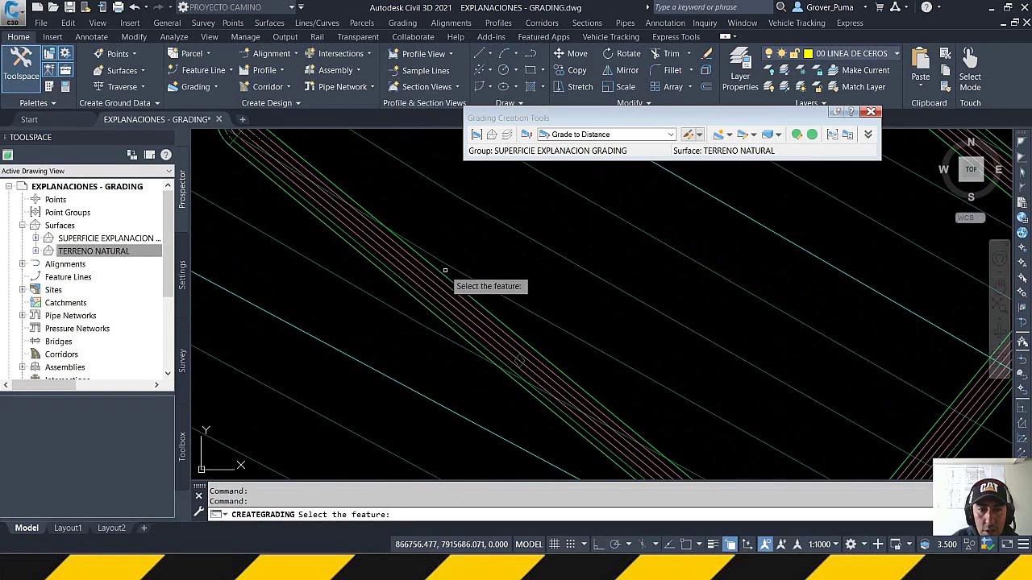
{"action": "scroll", "coordinate": [447, 272], "scroll_direction": "up", "scroll_amount": 2}
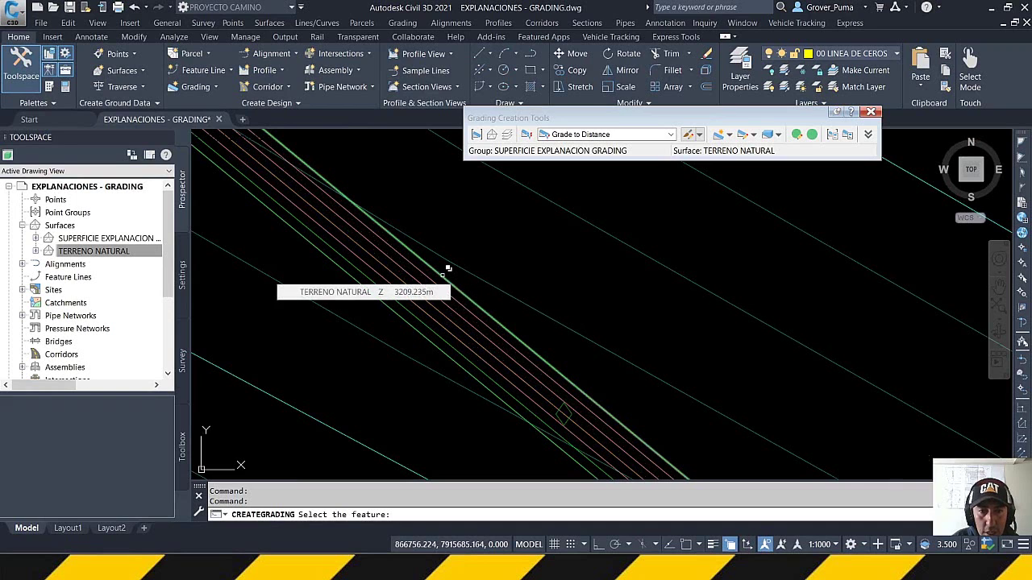
{"action": "scroll", "coordinate": [407, 318], "scroll_direction": "down", "scroll_amount": 3}
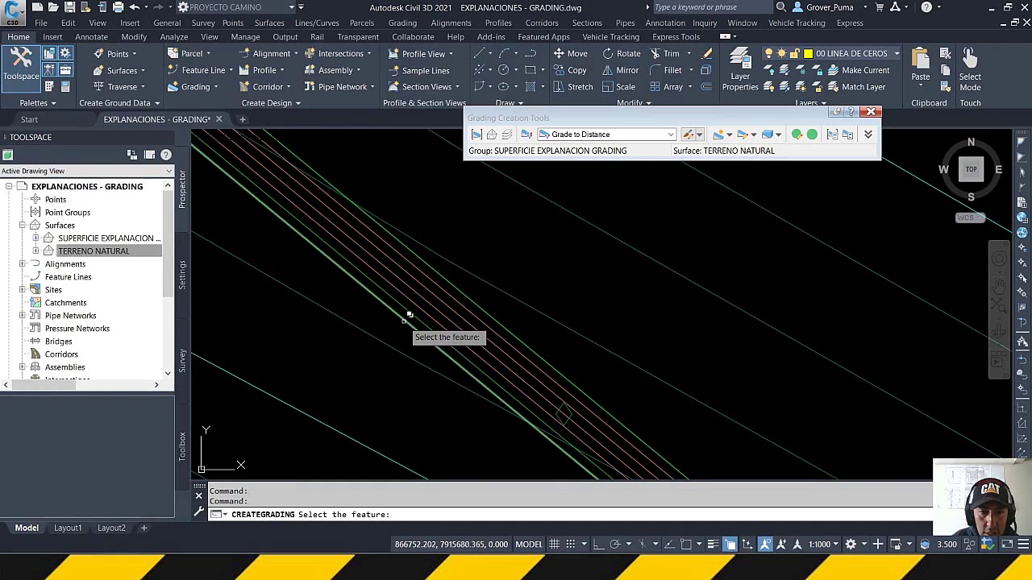
{"action": "scroll", "coordinate": [415, 295], "scroll_direction": "down", "scroll_amount": 3}
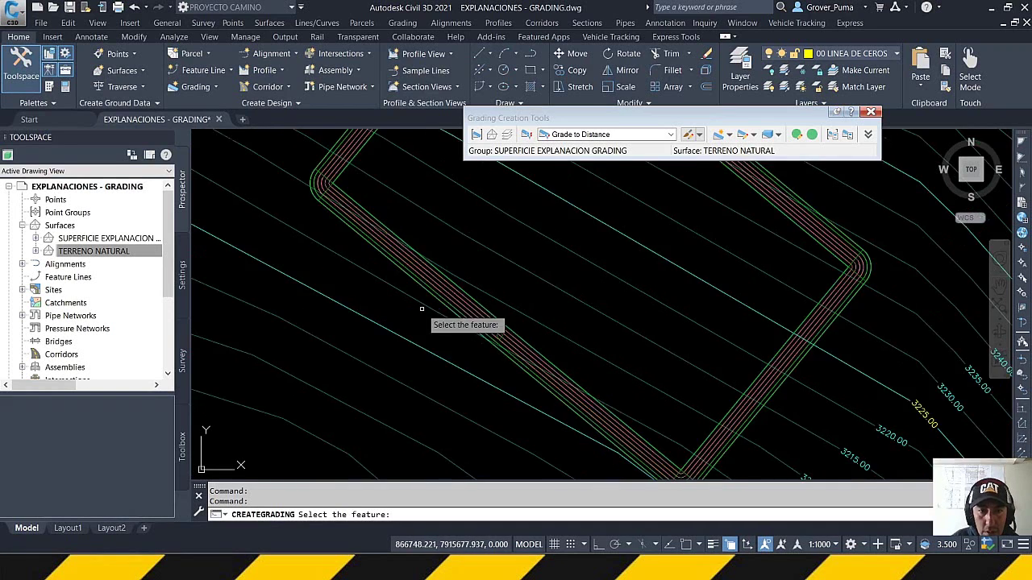
{"action": "scroll", "coordinate": [449, 288], "scroll_direction": "up", "scroll_amount": 4}
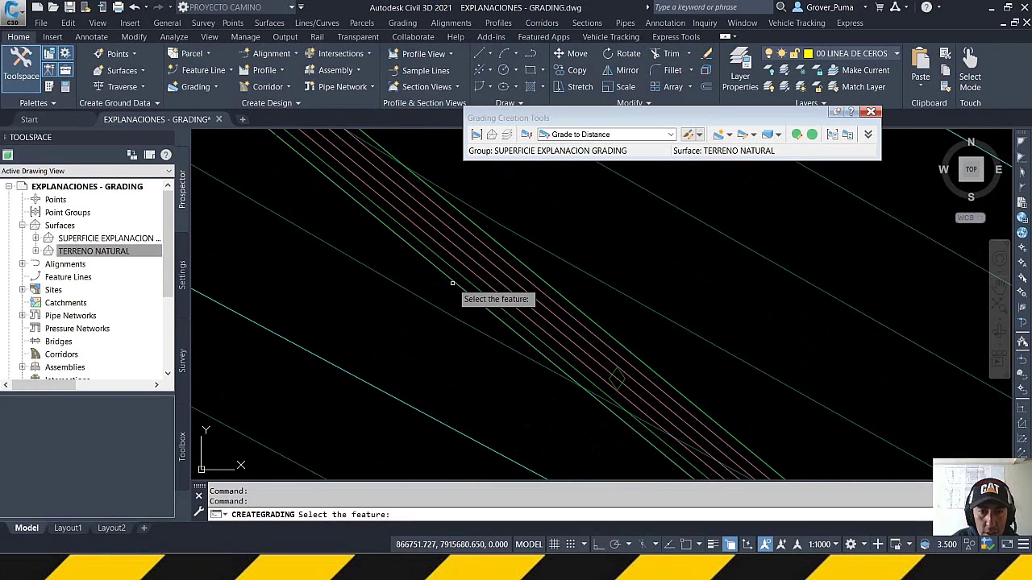
{"action": "left_click", "coordinate": [457, 276]}
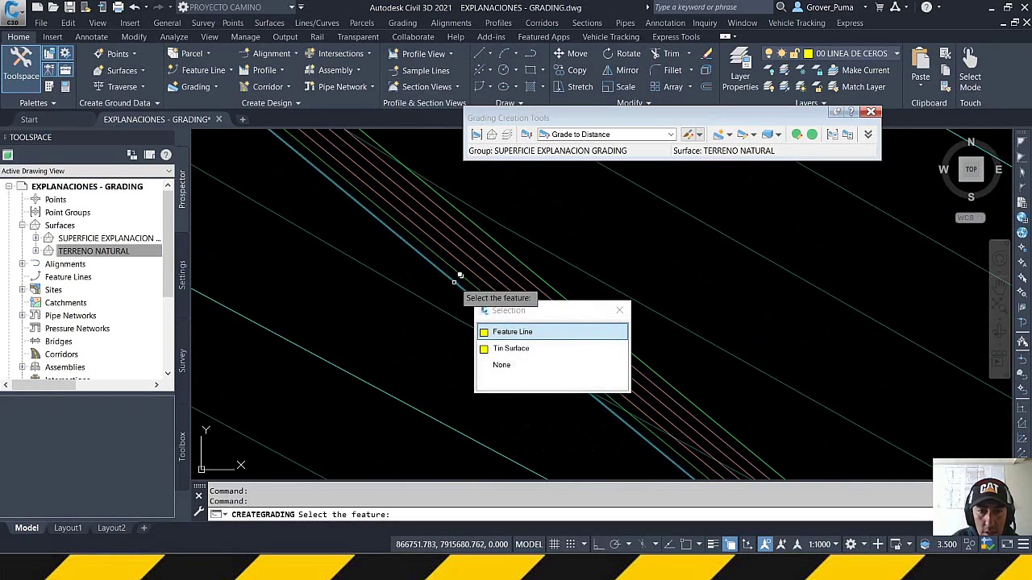
{"action": "left_click", "coordinate": [512, 332]}
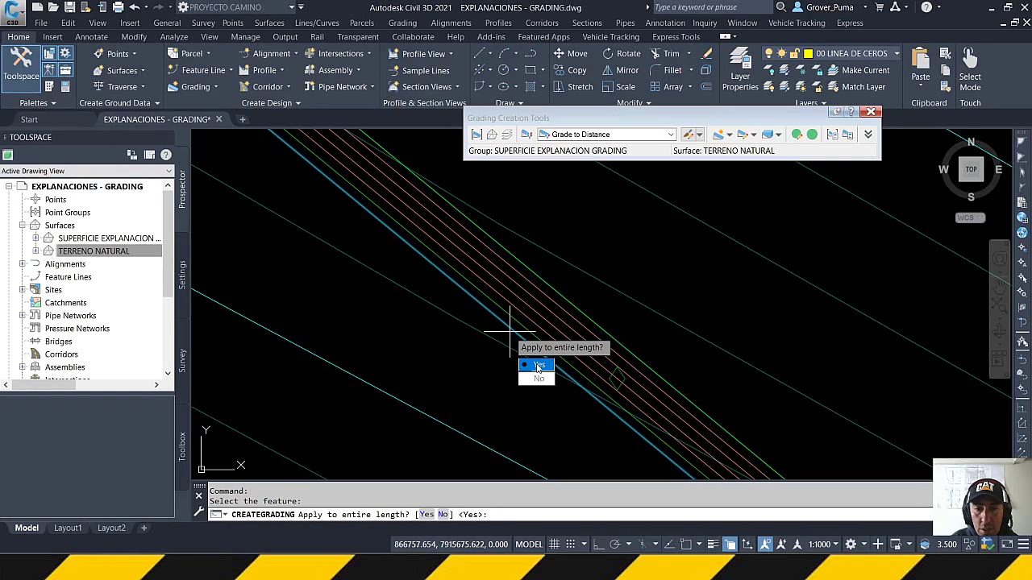
Grade outward along the feature line's entire length with a distance of 4 m and a slope of 1:1
{"action": "key", "text": "Return"}
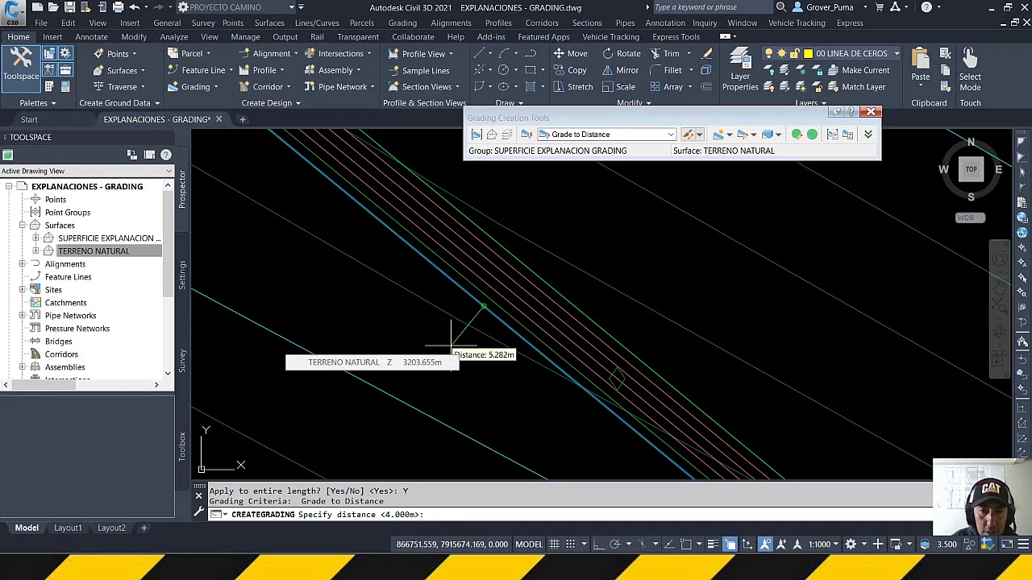
{"action": "scroll", "coordinate": [418, 325], "scroll_direction": "down", "scroll_amount": 2}
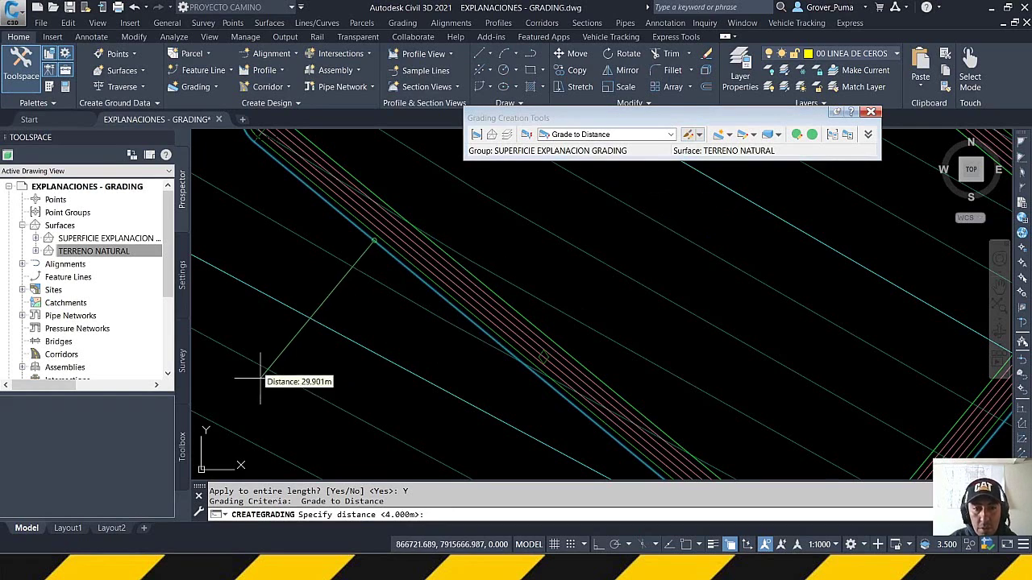
{"action": "left_click", "coordinate": [314, 353]}
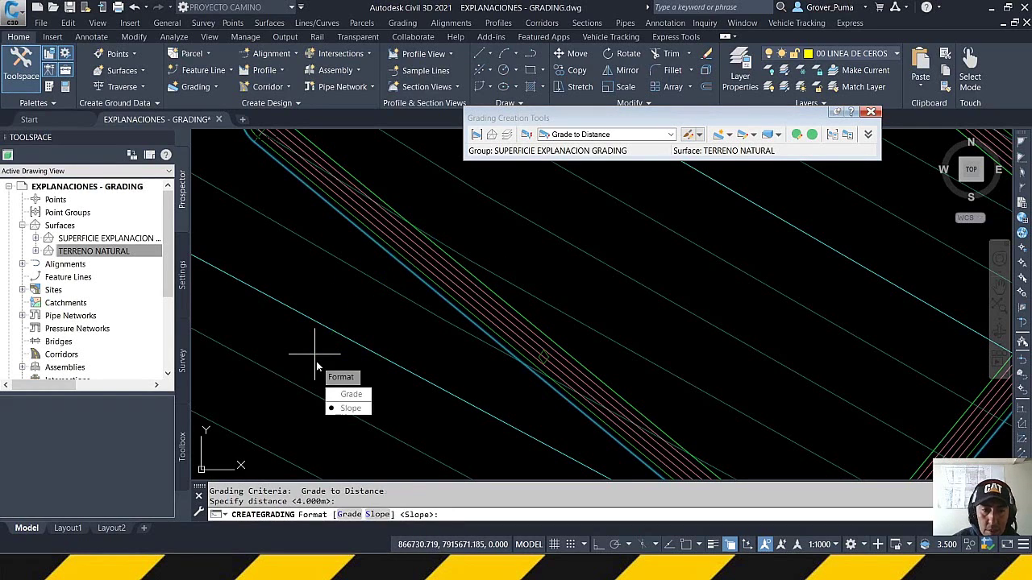
{"action": "left_click", "coordinate": [350, 409]}
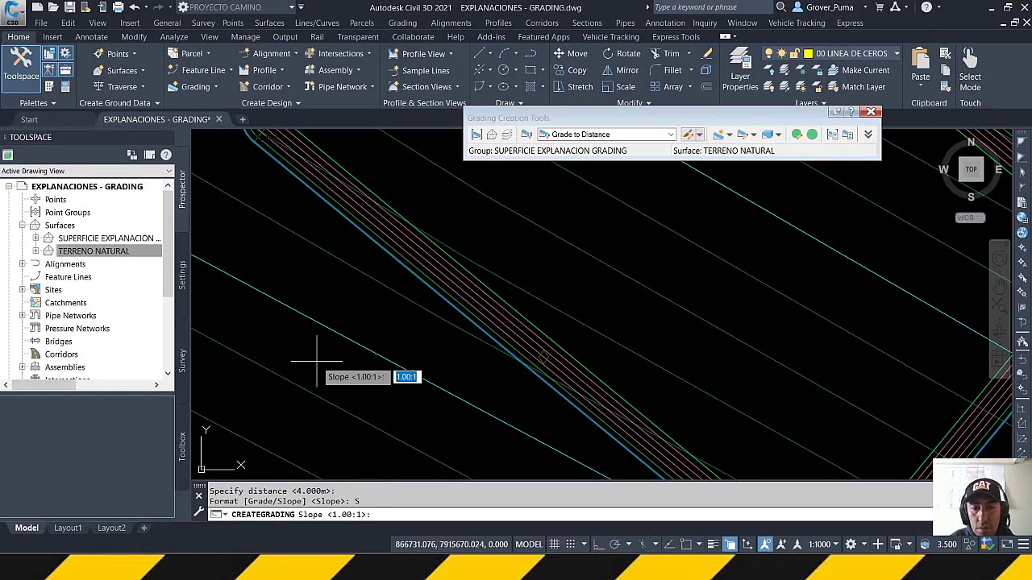
{"action": "key", "text": "Return"}
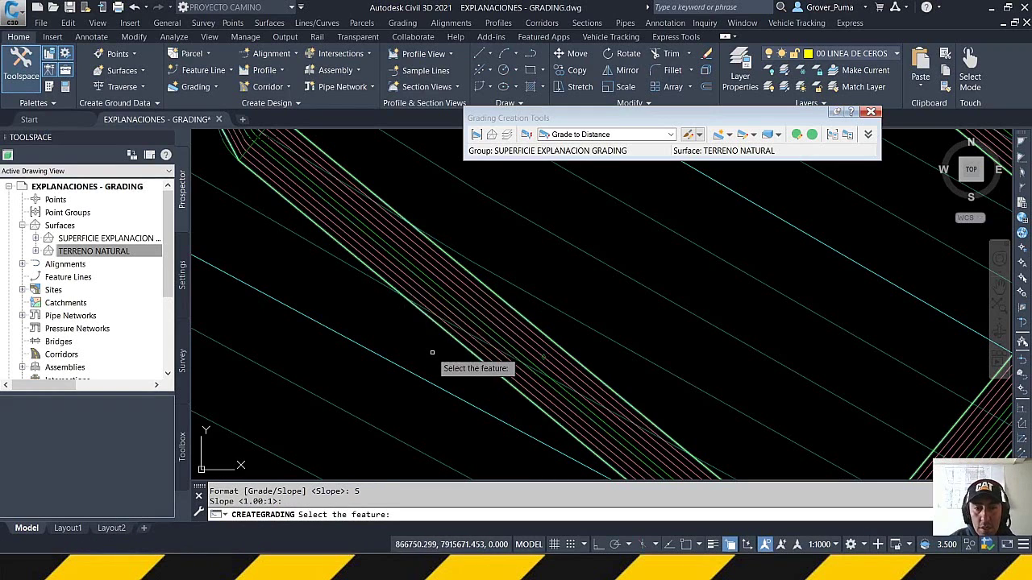
{"action": "key", "text": "Escape"}
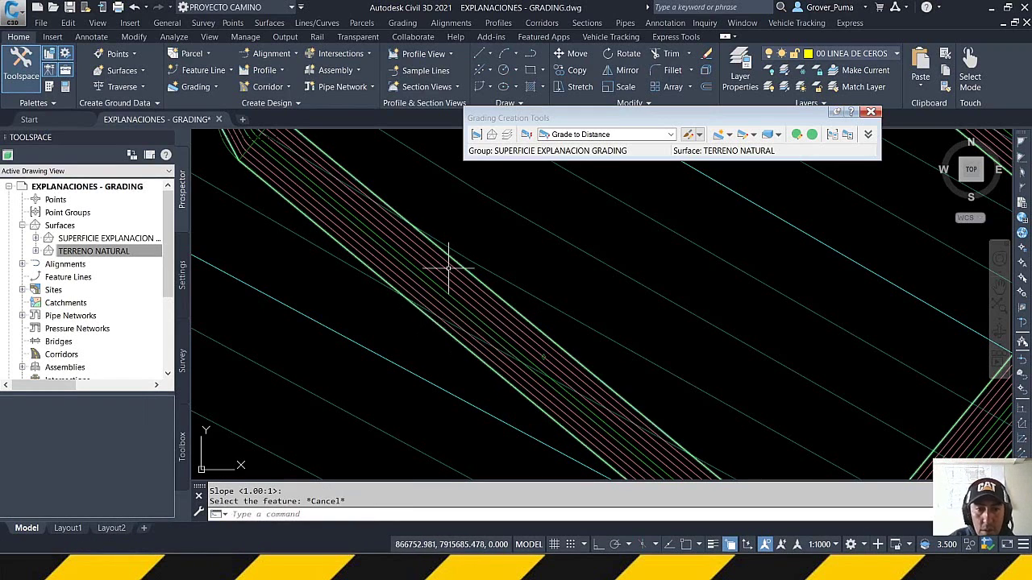
Inspect the extended SUPERFICIE EXPLANACION GRADING surface in the Object Viewer from oblique and near-side angles
{"action": "left_click", "coordinate": [446, 270]}
{"action": "right_click", "coordinate": [449, 270]}
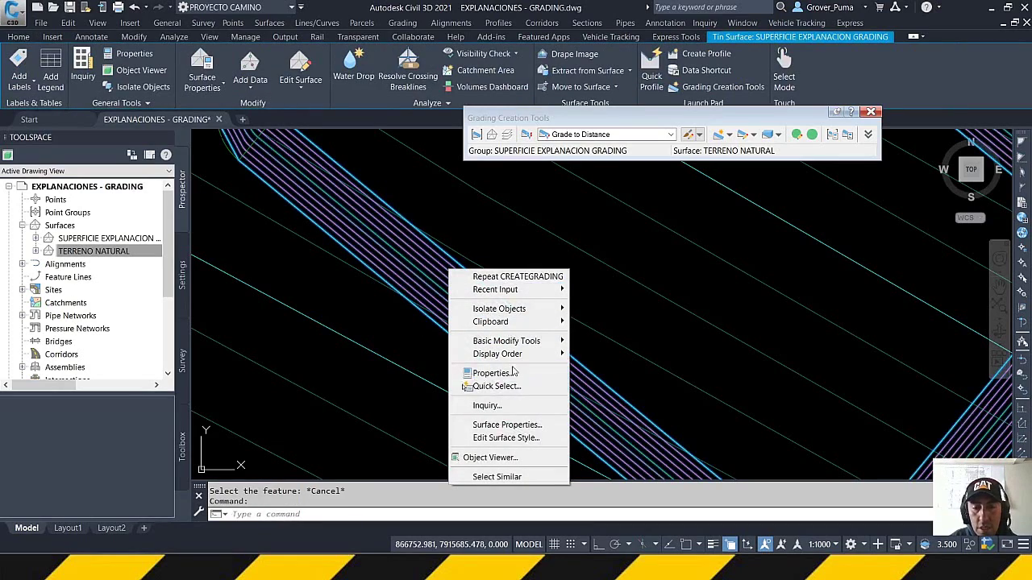
{"action": "left_click", "coordinate": [525, 461]}
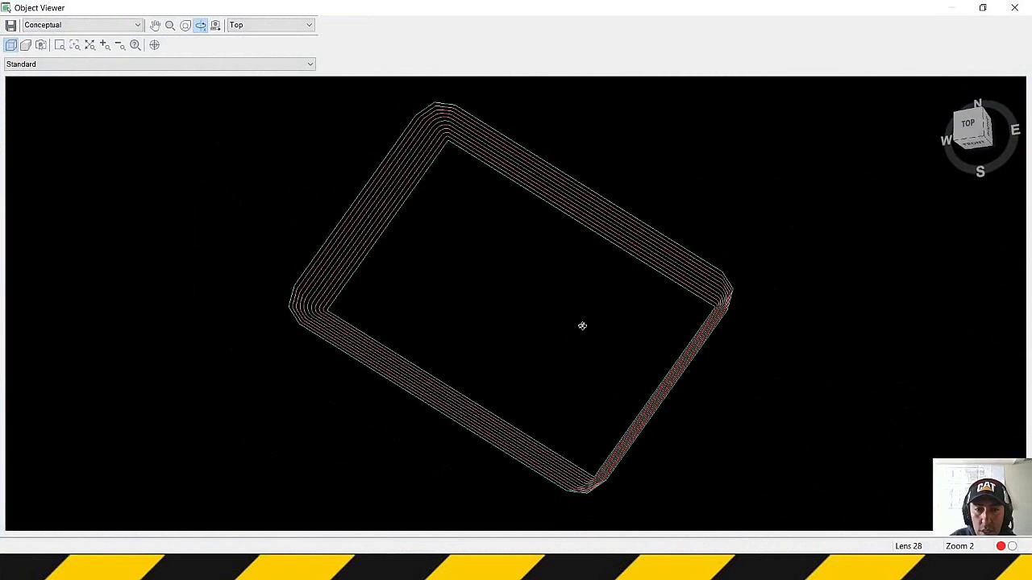
{"action": "mouse_move", "coordinate": [582, 325]}
{"action": "left_mouse_down"}
{"action": "mouse_move", "coordinate": [484, 411]}
{"action": "mouse_move", "coordinate": [431, 334]}
{"action": "mouse_move", "coordinate": [525, 376]}
{"action": "mouse_move", "coordinate": [411, 373]}
{"action": "mouse_move", "coordinate": [484, 317]}
{"action": "mouse_move", "coordinate": [475, 368]}
{"action": "left_mouse_up"}
{"action": "scroll", "coordinate": [669, 369], "scroll_direction": "up", "scroll_amount": 5}
{"action": "scroll", "coordinate": [606, 393], "scroll_direction": "down", "scroll_amount": 5}
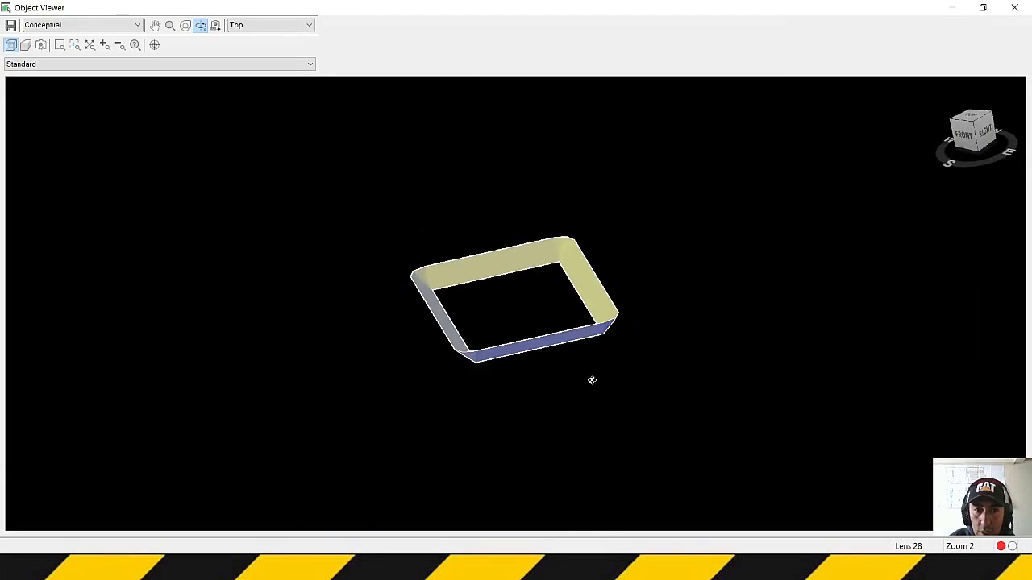
{"action": "left_click_drag", "start_coordinate": [592, 380], "coordinate": [567, 396]}
{"action": "scroll", "coordinate": [457, 348], "scroll_direction": "up", "scroll_amount": 4}
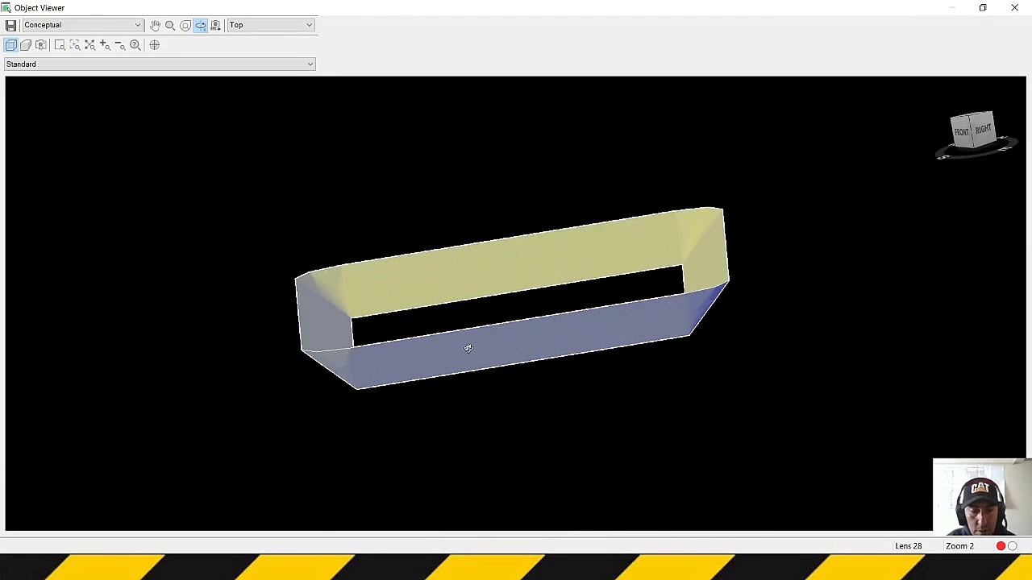
{"action": "key", "text": "Escape"}
Select the outer and intermediate feature lines together with the SUPERFICIE EXPLANACION GRADING surface for viewing in the Object Viewer
{"action": "scroll", "coordinate": [431, 337], "scroll_direction": "down", "scroll_amount": 4}
{"action": "scroll", "coordinate": [375, 263], "scroll_direction": "up", "scroll_amount": 2}
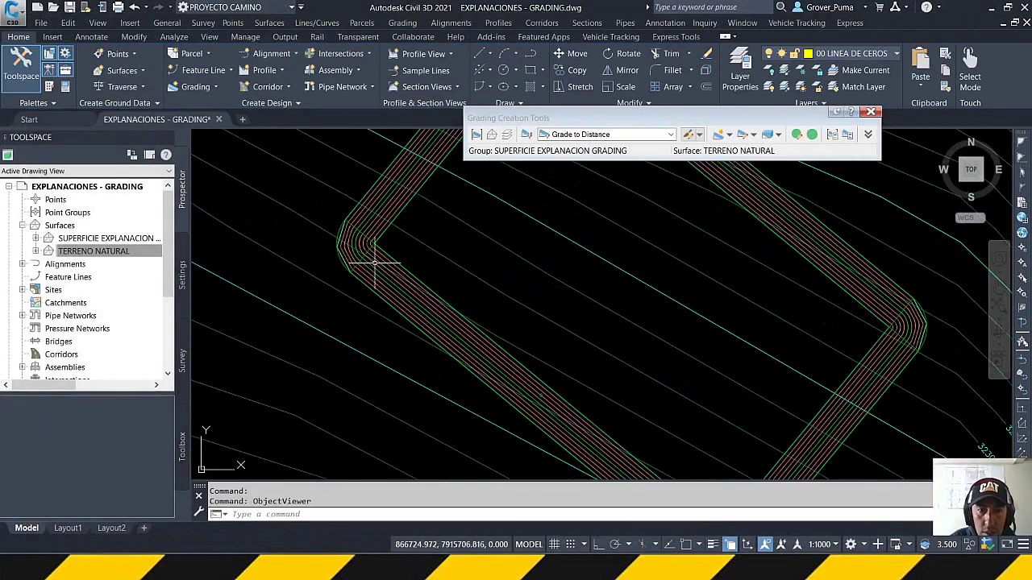
{"action": "scroll", "coordinate": [374, 266], "scroll_direction": "up", "scroll_amount": 5}
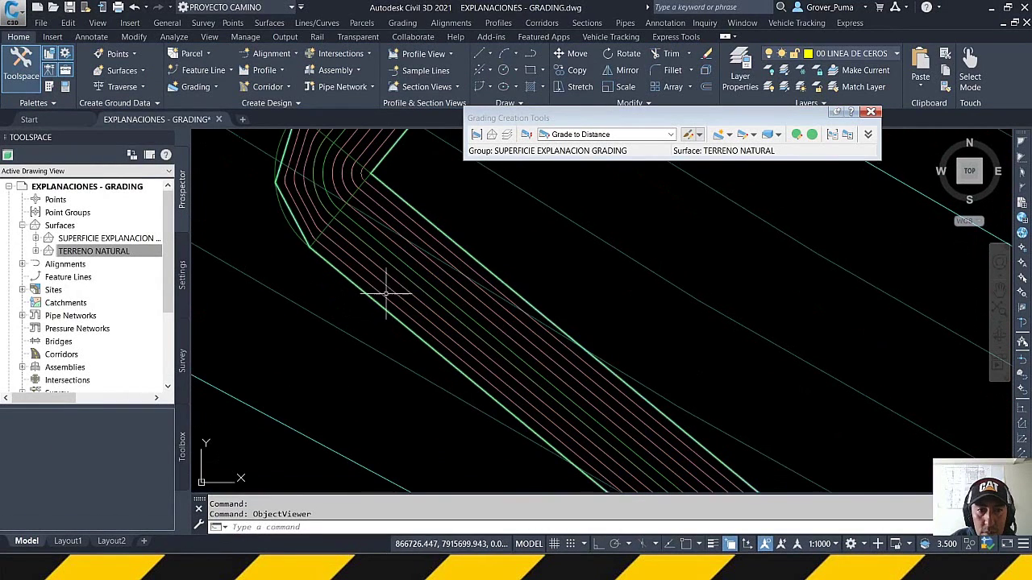
{"action": "left_click", "coordinate": [378, 297]}
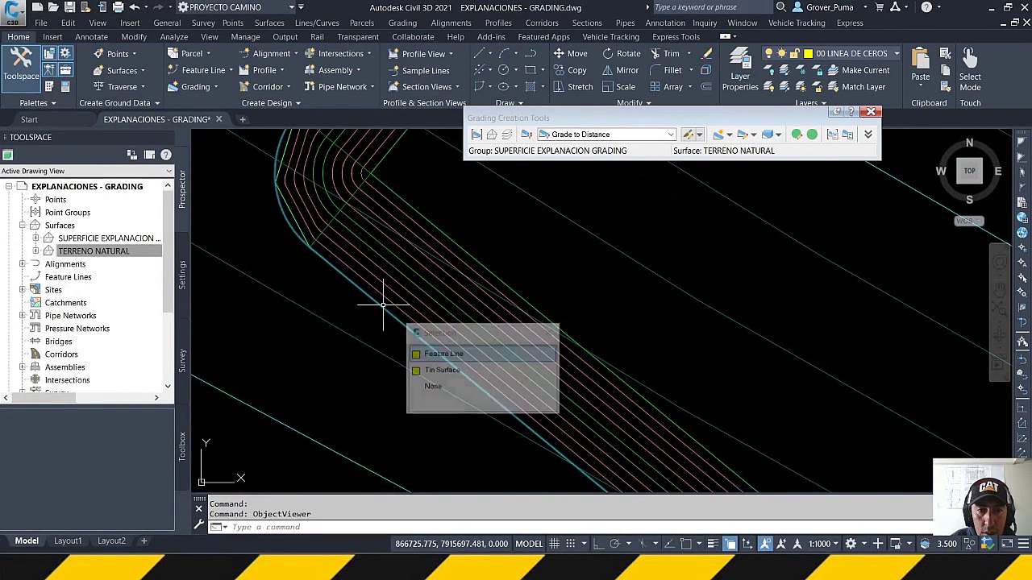
{"action": "left_click", "coordinate": [433, 355]}
{"action": "left_click", "coordinate": [450, 307]}
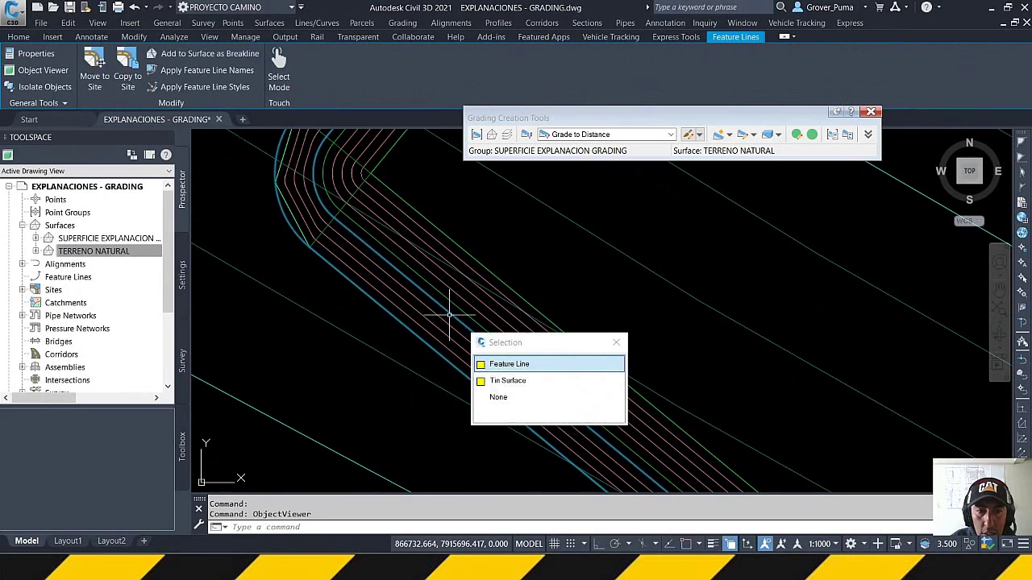
{"action": "left_click", "coordinate": [492, 365]}
{"action": "left_click", "coordinate": [486, 306]}
{"action": "scroll", "coordinate": [433, 304], "scroll_direction": "down", "scroll_amount": 2}
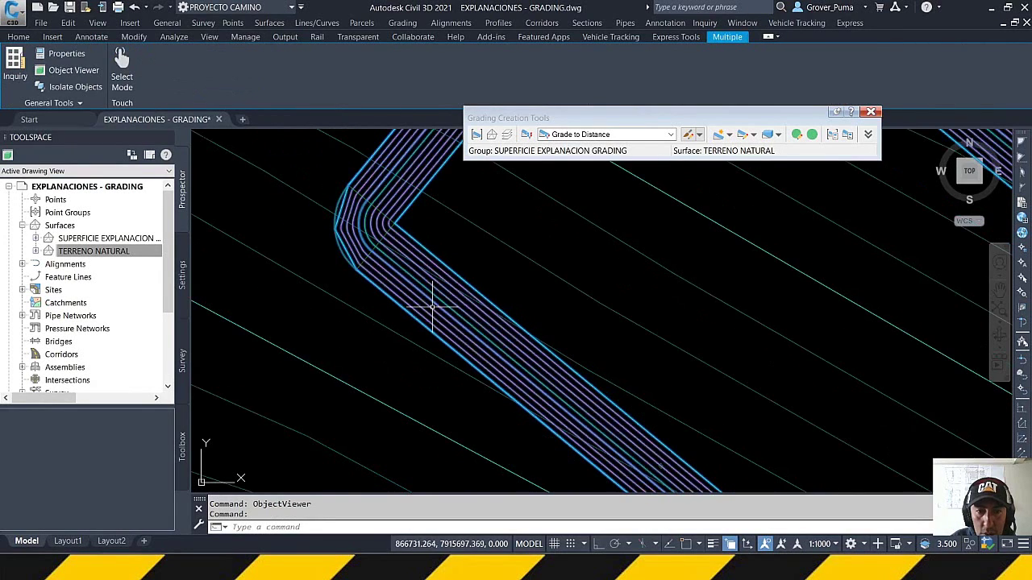
{"action": "right_click", "coordinate": [497, 334]}
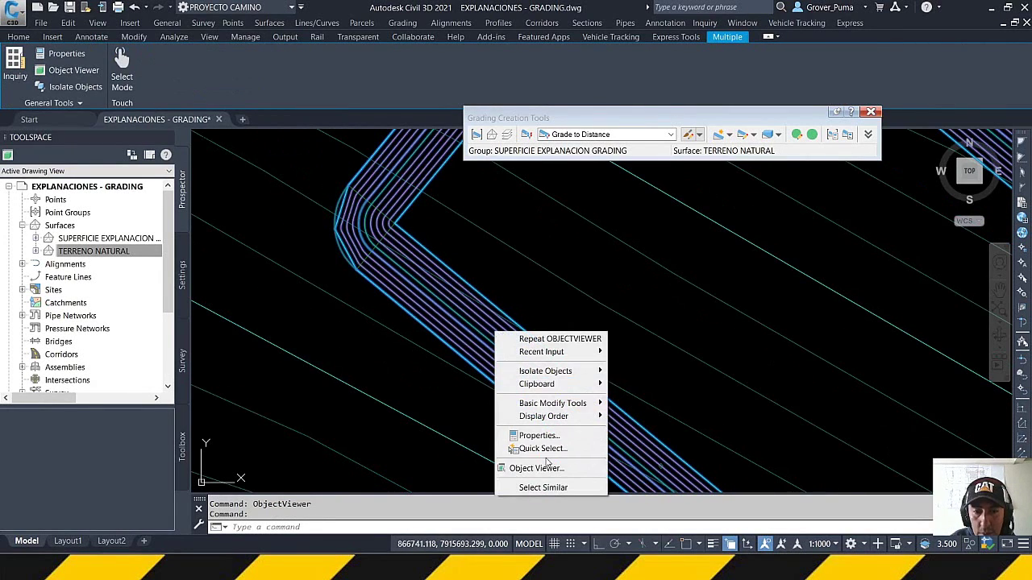
Inspect the selected grading slopes around the platform in 3D with the Object Viewer, orbiting to an oblique view
{"action": "left_click", "coordinate": [547, 469]}
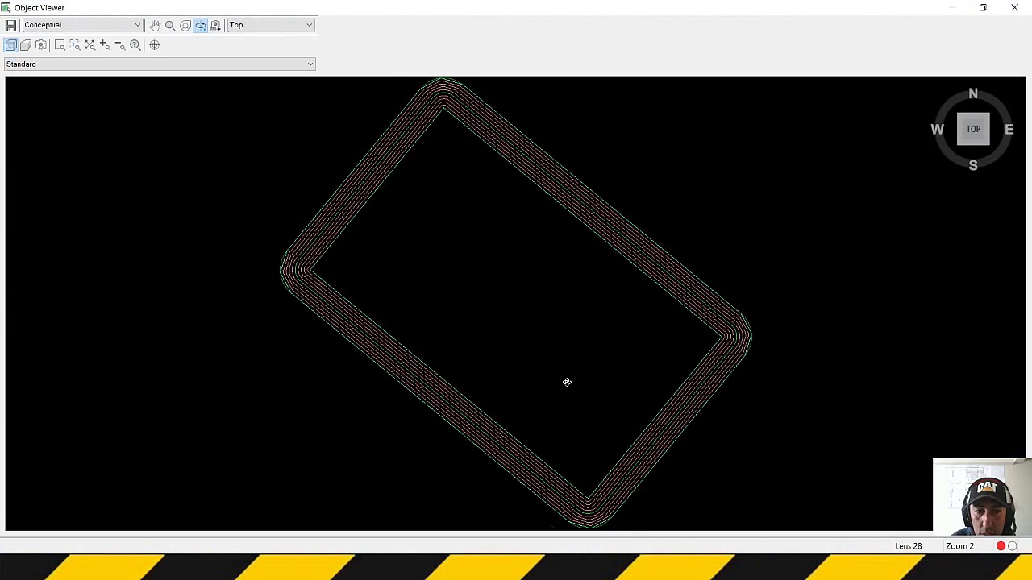
{"action": "left_click_drag", "start_coordinate": [566, 382], "coordinate": [616, 354]}
{"action": "left_click_drag", "start_coordinate": [450, 132], "coordinate": [534, 290]}
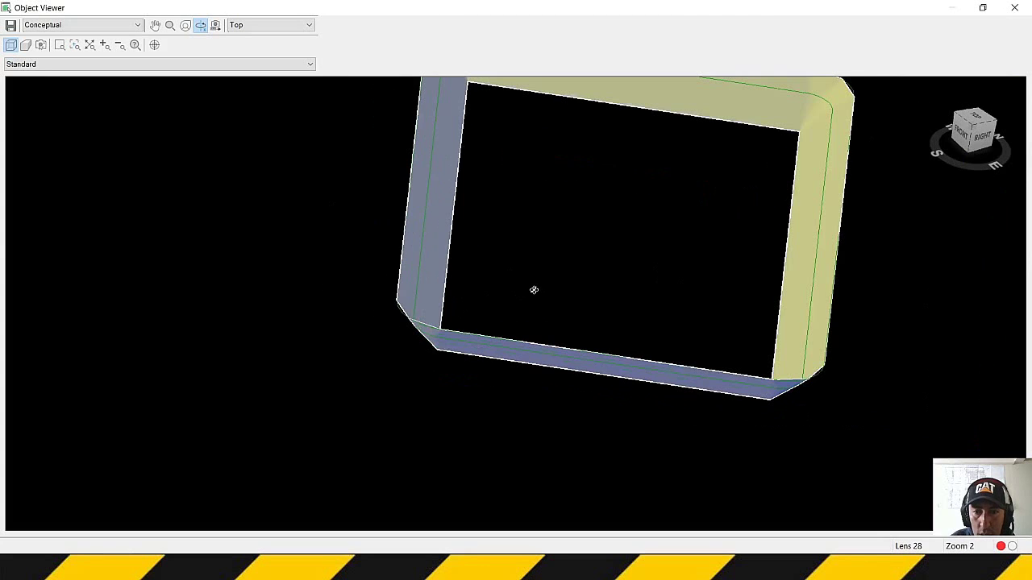
{"action": "key", "text": "Escape"}
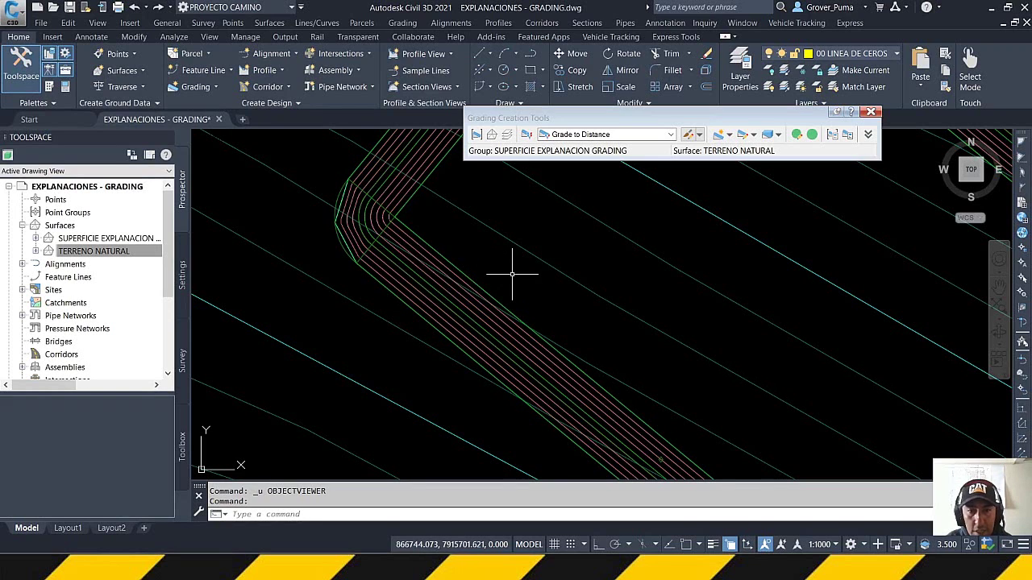
Undo the recent operations back through the last grading created around the platform
{"action": "key", "text": "ctrl+z"}
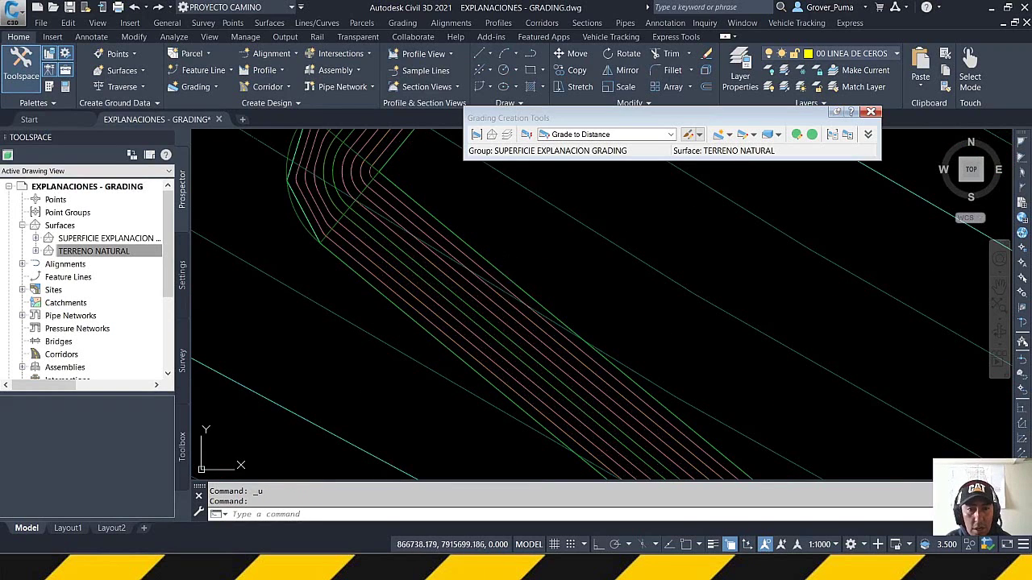
{"action": "key", "text": "ctrl+z"}
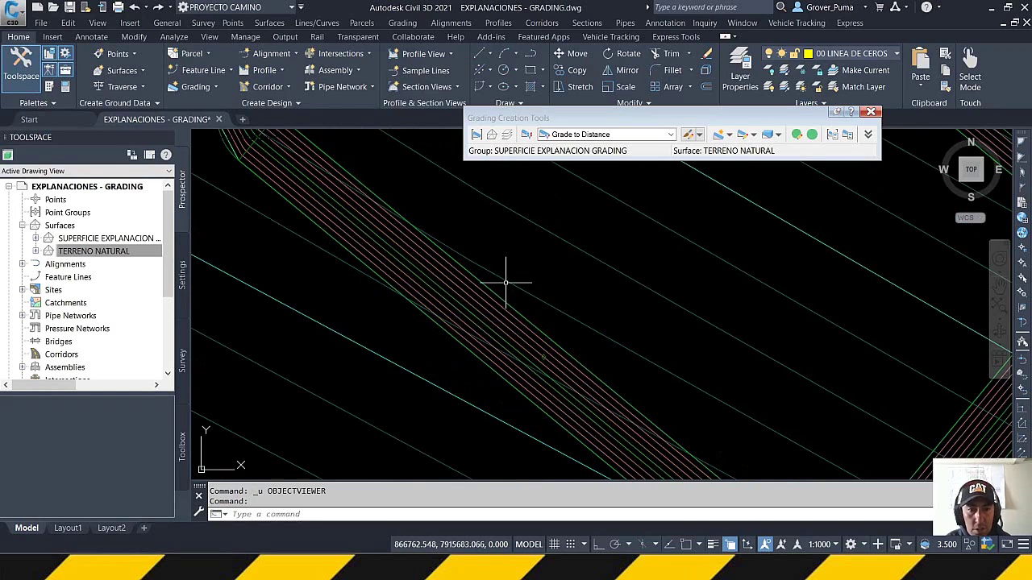
{"action": "key", "text": "ctrl+z"}
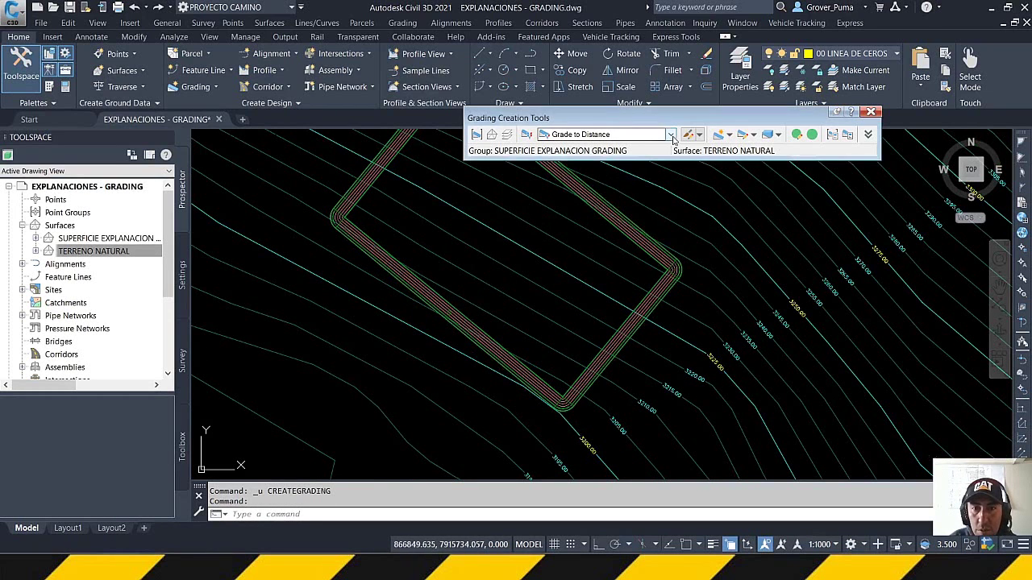
{"action": "scroll", "coordinate": [433, 303], "scroll_direction": "up", "scroll_amount": 2}
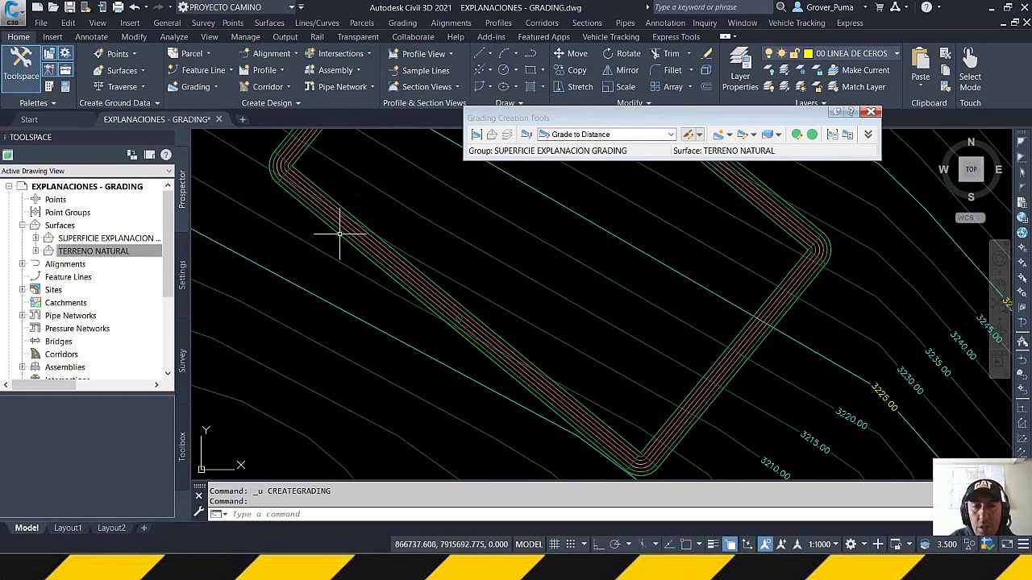
{"action": "scroll", "coordinate": [345, 237], "scroll_direction": "up", "scroll_amount": 3}
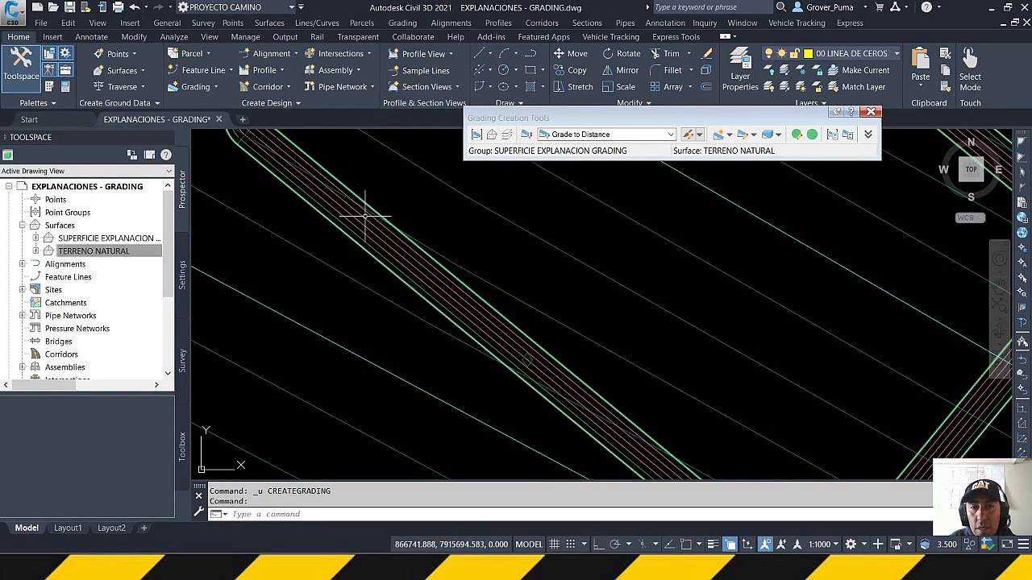
{"action": "mouse_move", "coordinate": [376, 217]}
{"action": "middle_mouse_down"}
{"action": "mouse_move", "coordinate": [385, 249]}
{"action": "mouse_move", "coordinate": [366, 252]}
{"action": "middle_mouse_up"}
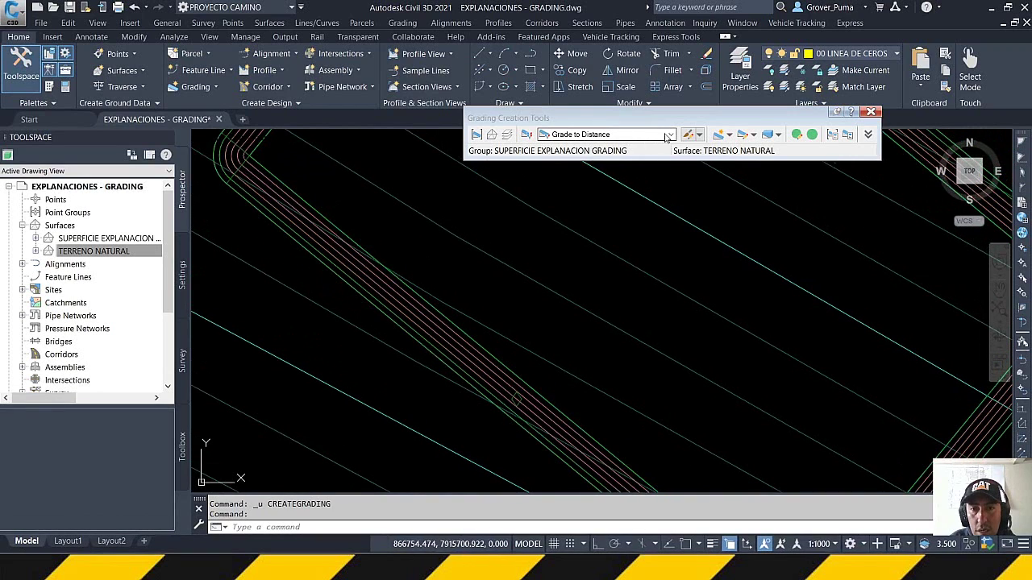
Edit the Grade to Distance criteria to use the Grade format with a 0.00% grade, keeping the distance at 4.000 m
{"action": "left_click", "coordinate": [668, 134]}
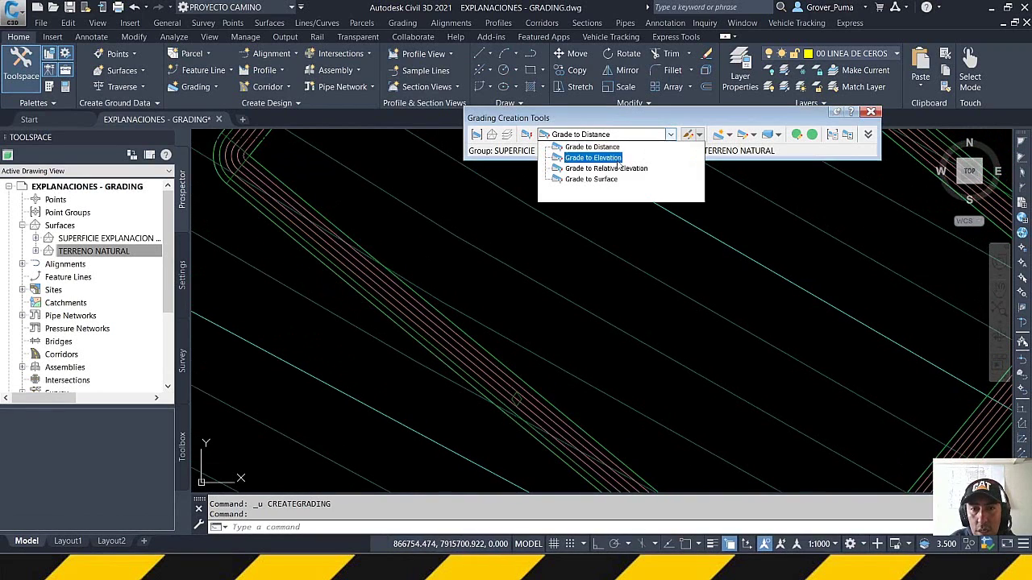
{"action": "left_click", "coordinate": [671, 135]}
{"action": "left_click", "coordinate": [700, 136]}
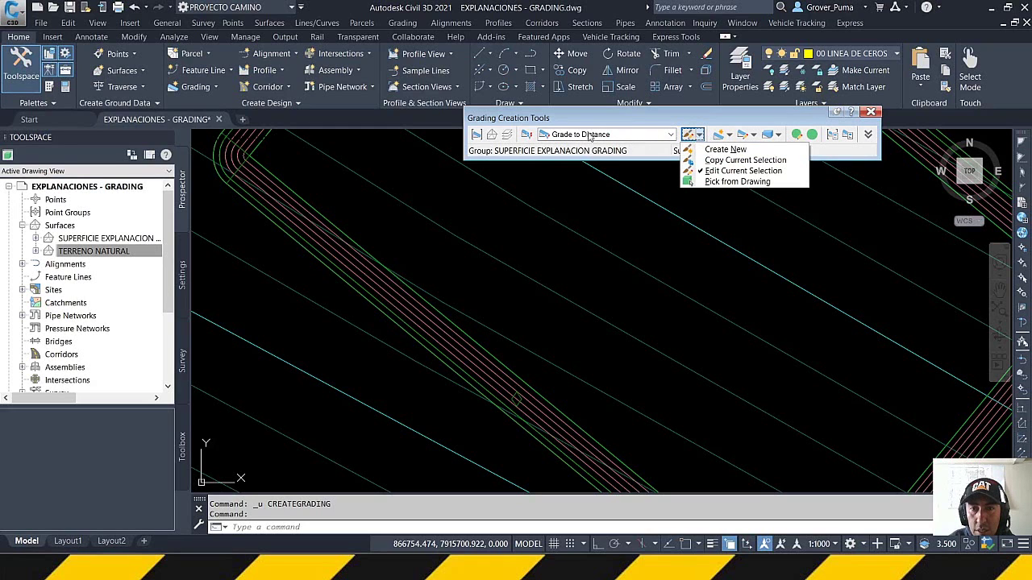
{"action": "left_click", "coordinate": [709, 171]}
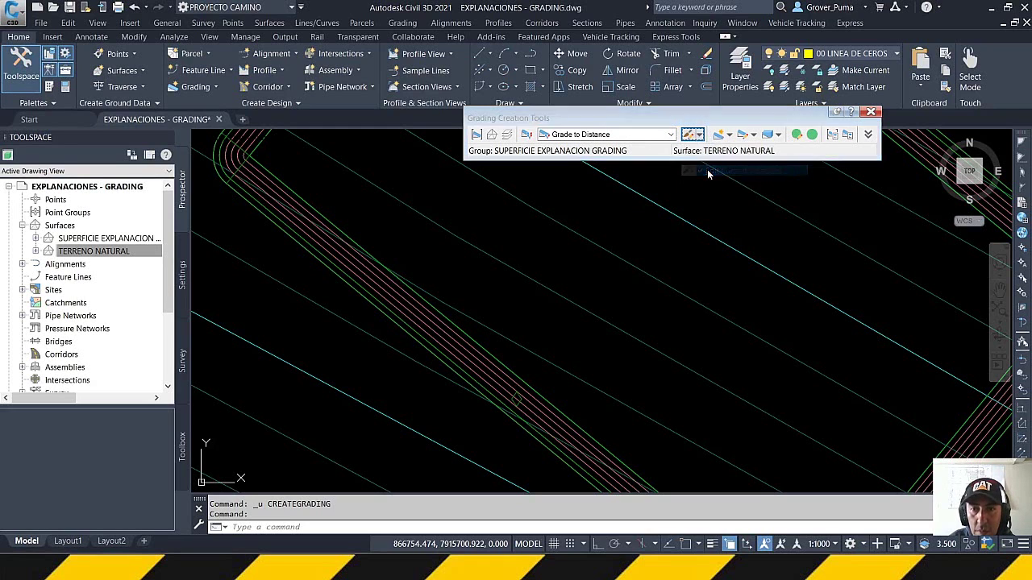
{"action": "left_click", "coordinate": [690, 256]}
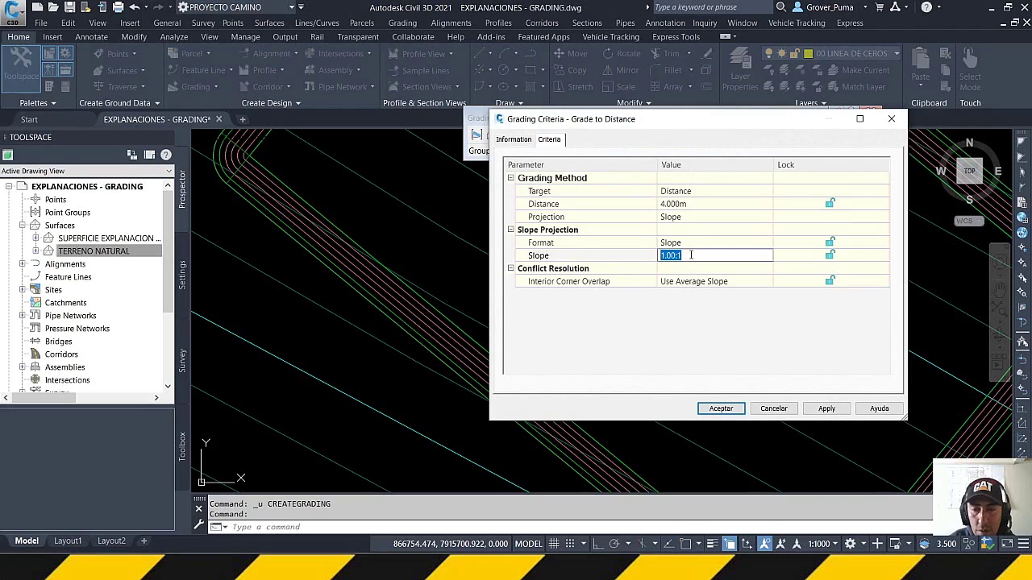
{"action": "left_click", "coordinate": [690, 243]}
{"action": "left_click", "coordinate": [685, 242]}
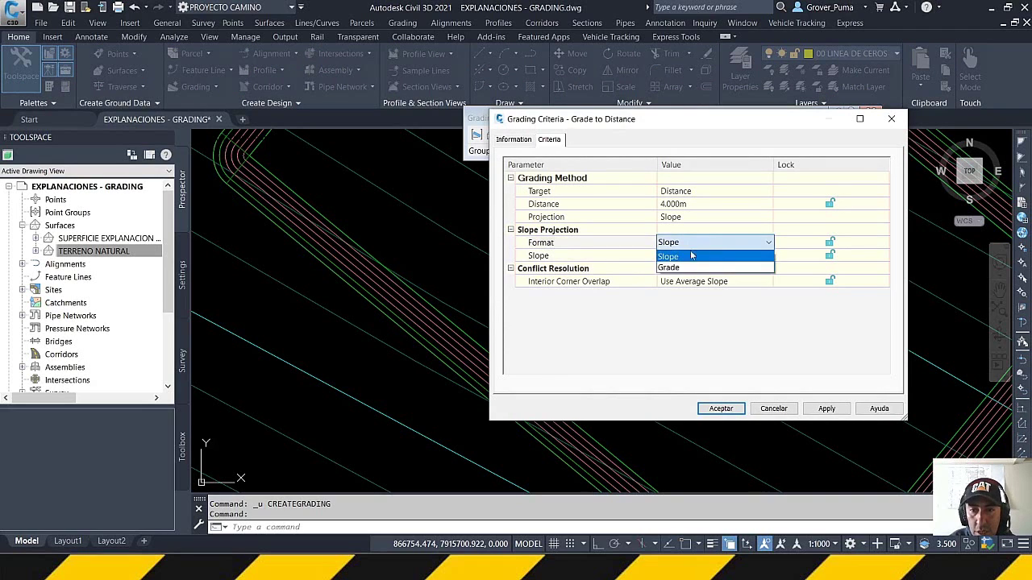
{"action": "left_click", "coordinate": [684, 255]}
{"action": "left_click", "coordinate": [686, 255]}
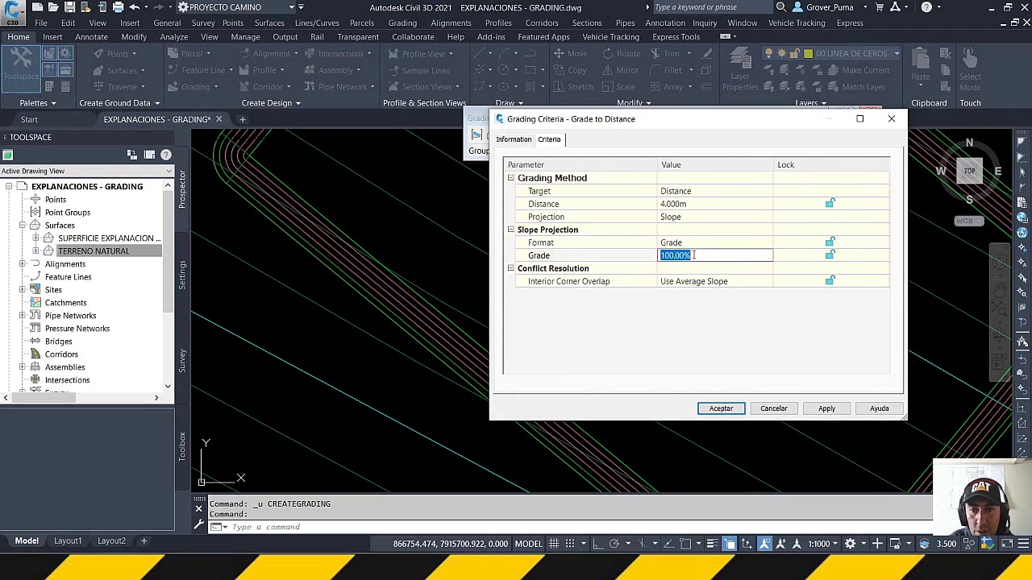
{"action": "type", "text": "0"}
{"action": "key", "text": "Return"}
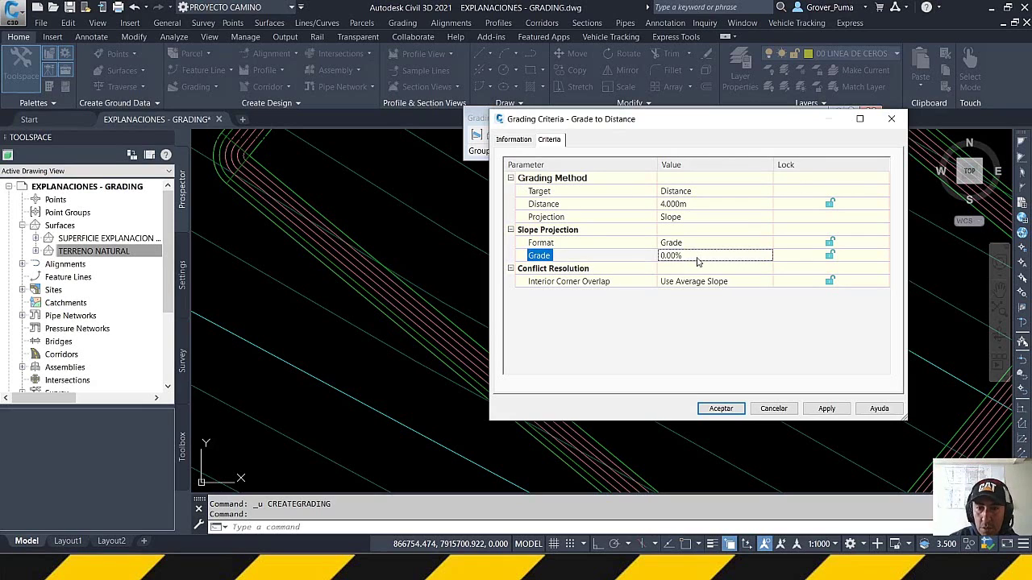
{"action": "left_click", "coordinate": [691, 205]}
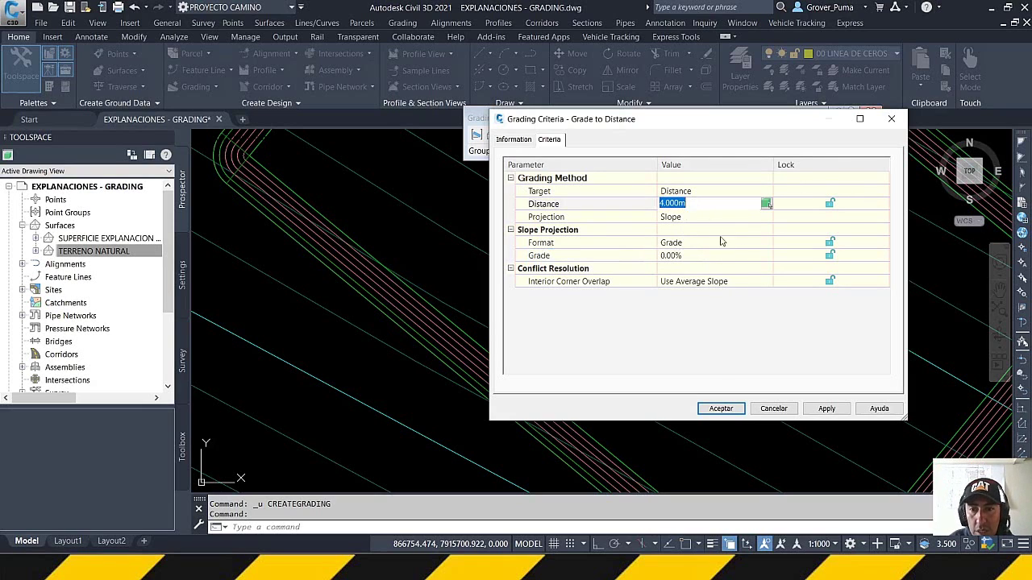
{"action": "left_click", "coordinate": [720, 409]}
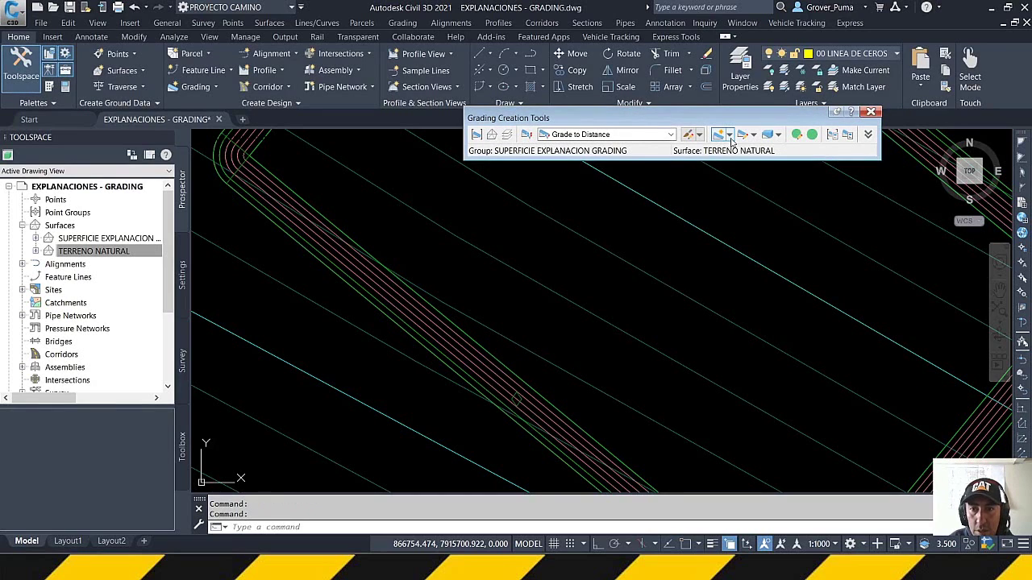
Review the distance, format and grade values in the current Grade to Distance criteria
{"action": "left_click", "coordinate": [729, 136]}
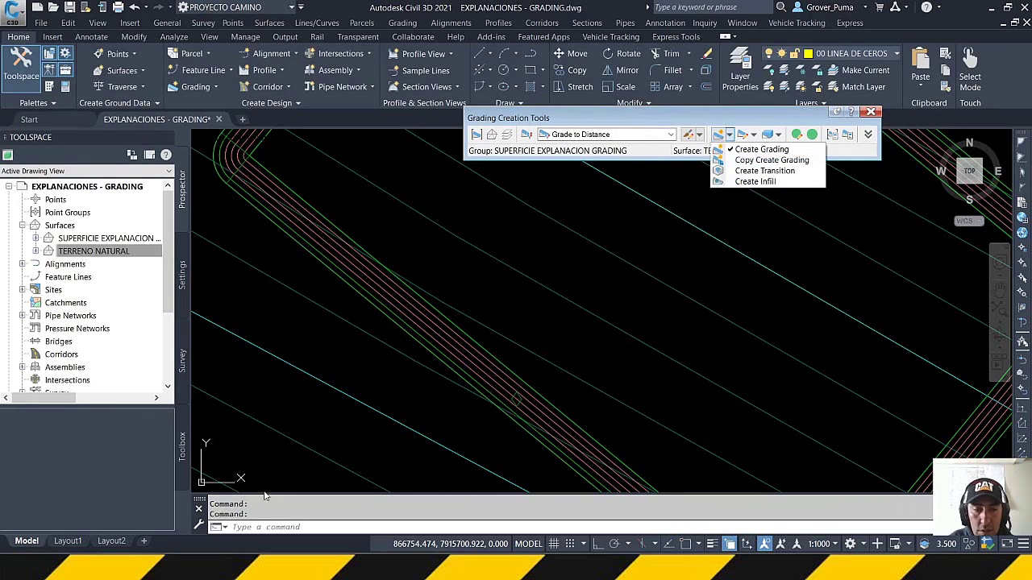
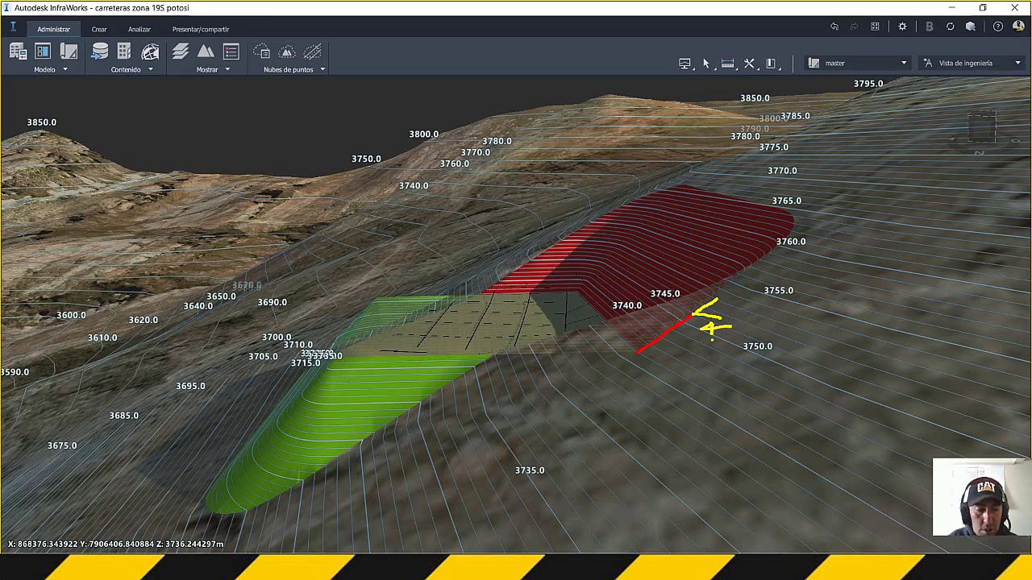
{"action": "key", "text": "Escape"}
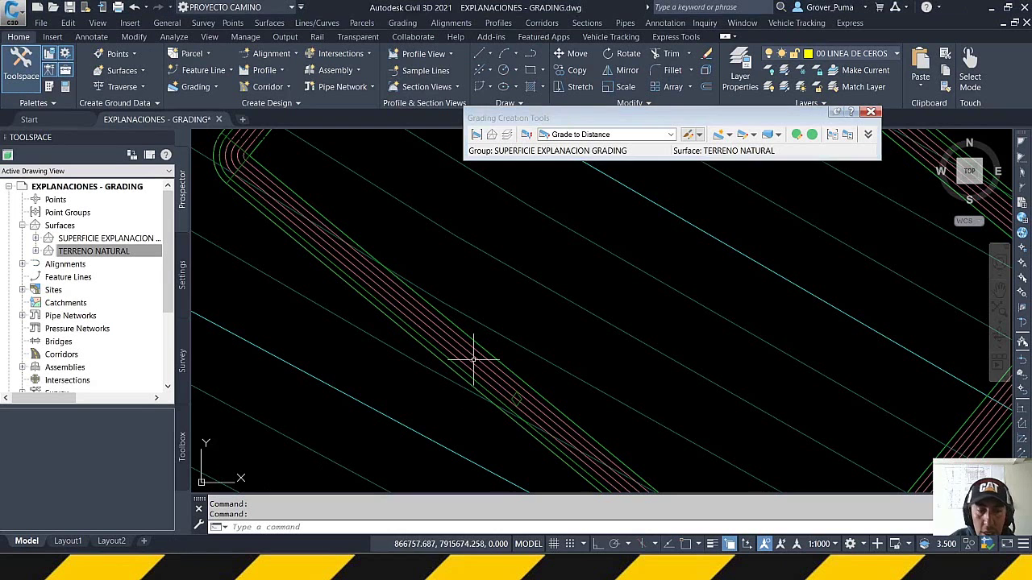
{"action": "left_click", "coordinate": [702, 135]}
{"action": "left_click", "coordinate": [728, 171]}
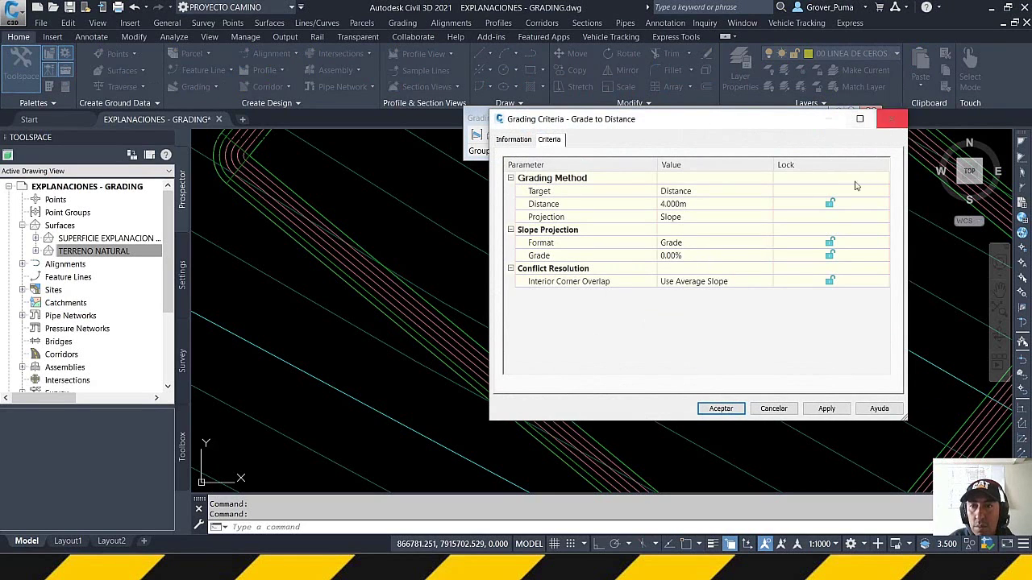
{"action": "left_click", "coordinate": [720, 408]}
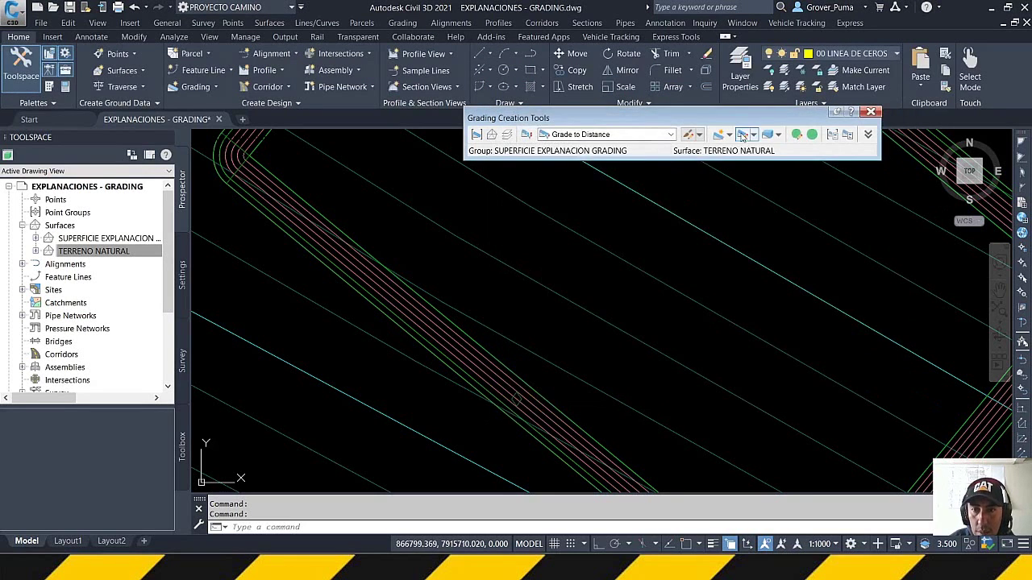
Create a grading from the outer edge of the slope along its entire length, with a 4.000 m distance and 0.00% grade
{"action": "left_click", "coordinate": [741, 135]}
{"action": "left_click", "coordinate": [738, 151]}
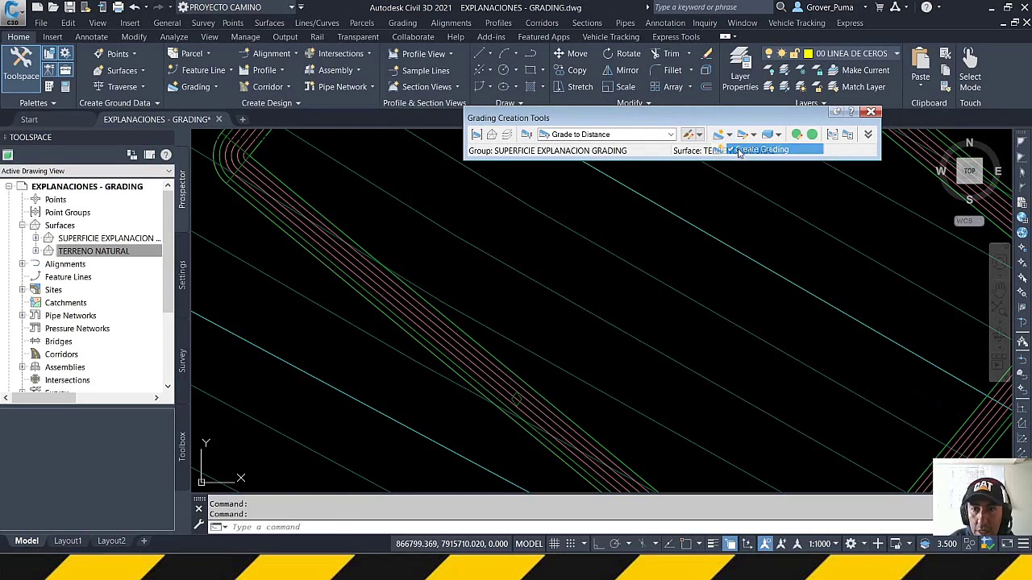
{"action": "left_click", "coordinate": [396, 316]}
{"action": "left_click", "coordinate": [463, 373]}
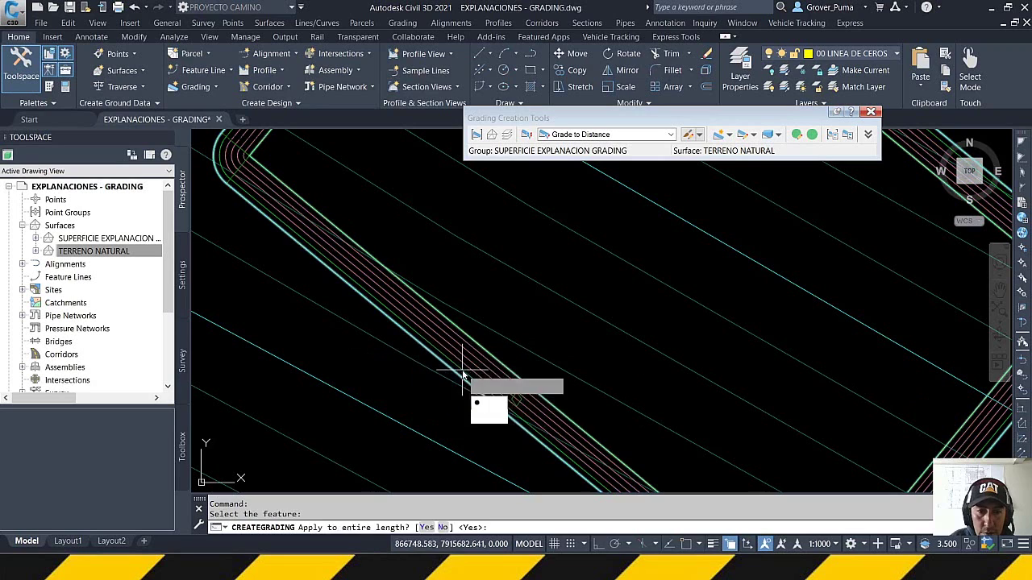
{"action": "left_click", "coordinate": [490, 403]}
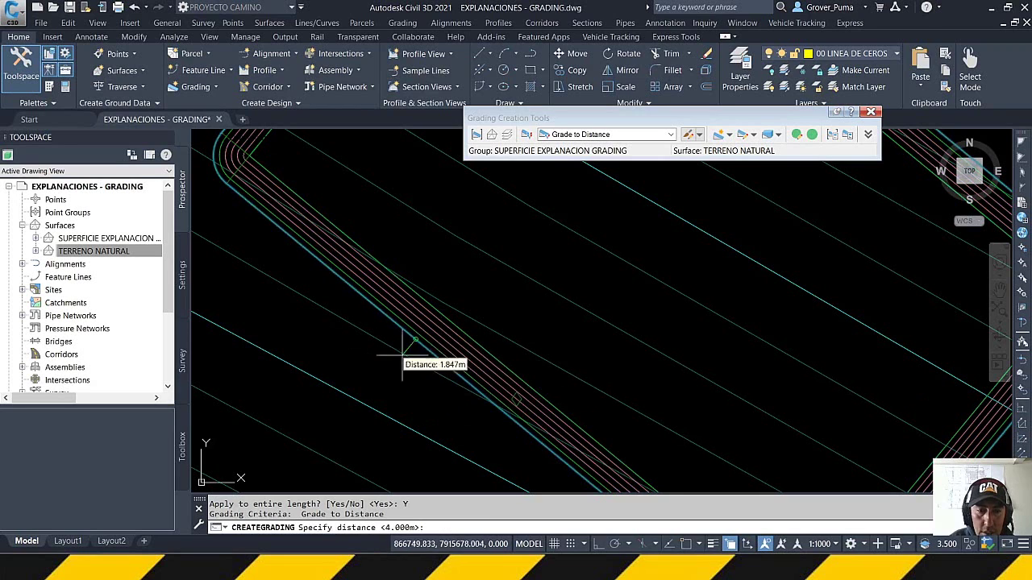
{"action": "key", "text": "Return"}
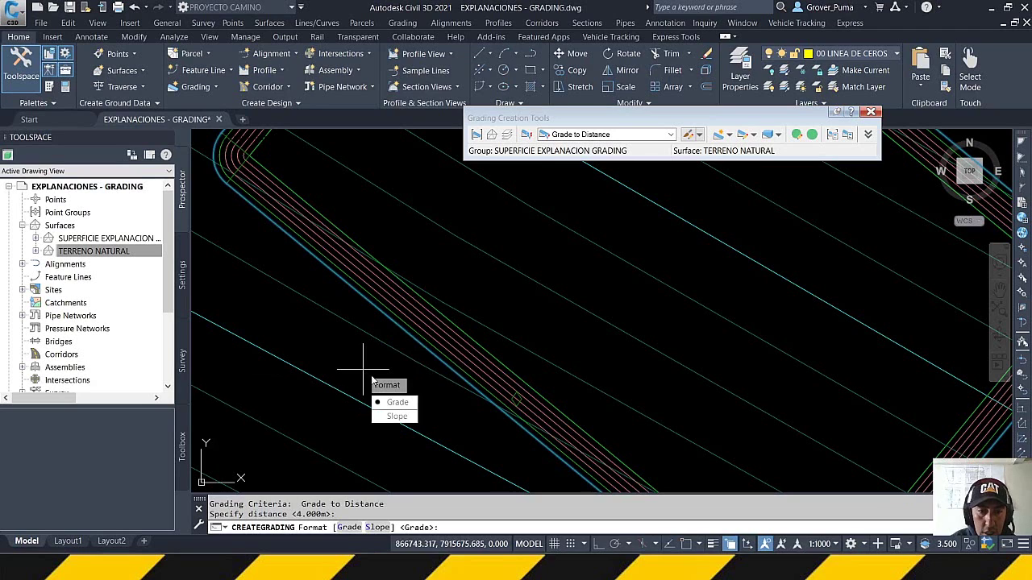
{"action": "left_click", "coordinate": [397, 403]}
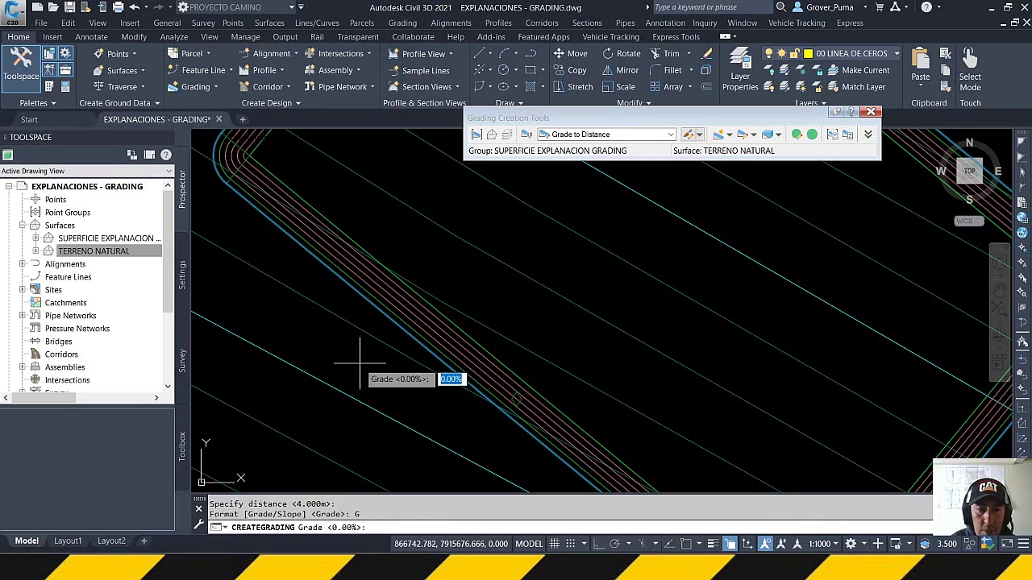
{"action": "key", "text": "Return"}
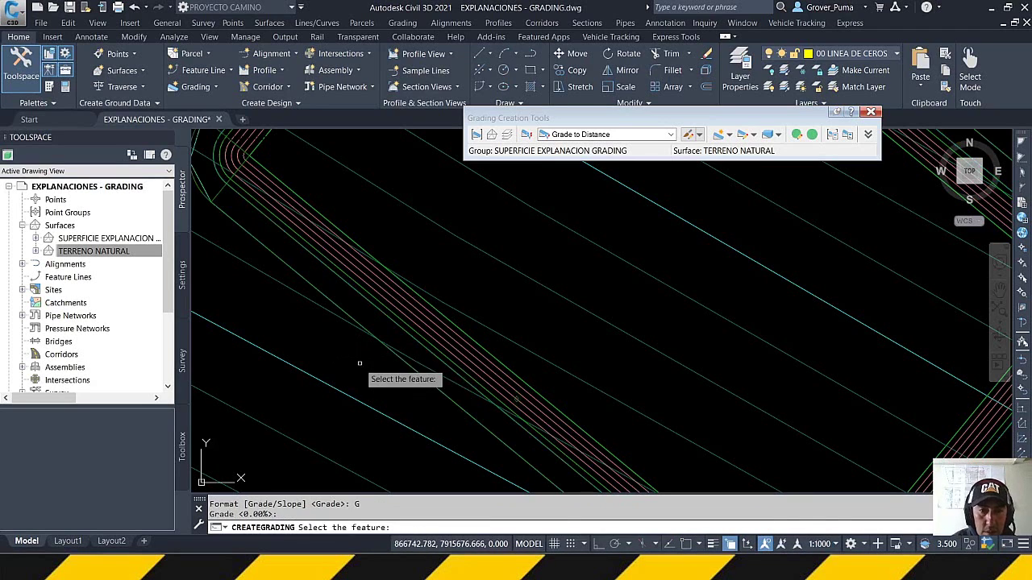
{"action": "key", "text": "Escape"}
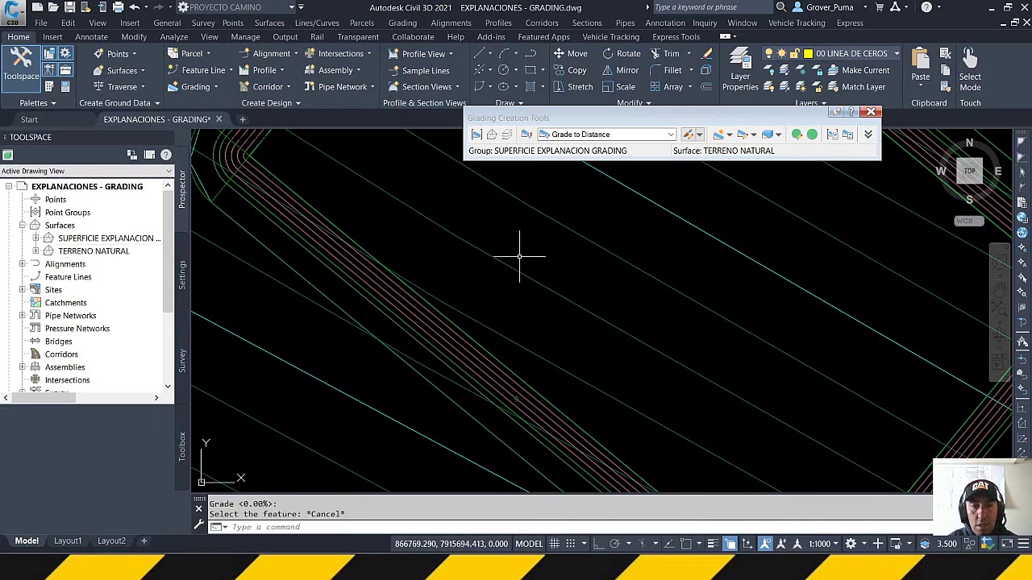
Examine the SUPERFICIE EXPLANACION GRADING surface with its new flat bench in the Object Viewer from an oblique 3D angle
{"action": "left_click", "coordinate": [413, 305]}
{"action": "right_click", "coordinate": [414, 305]}
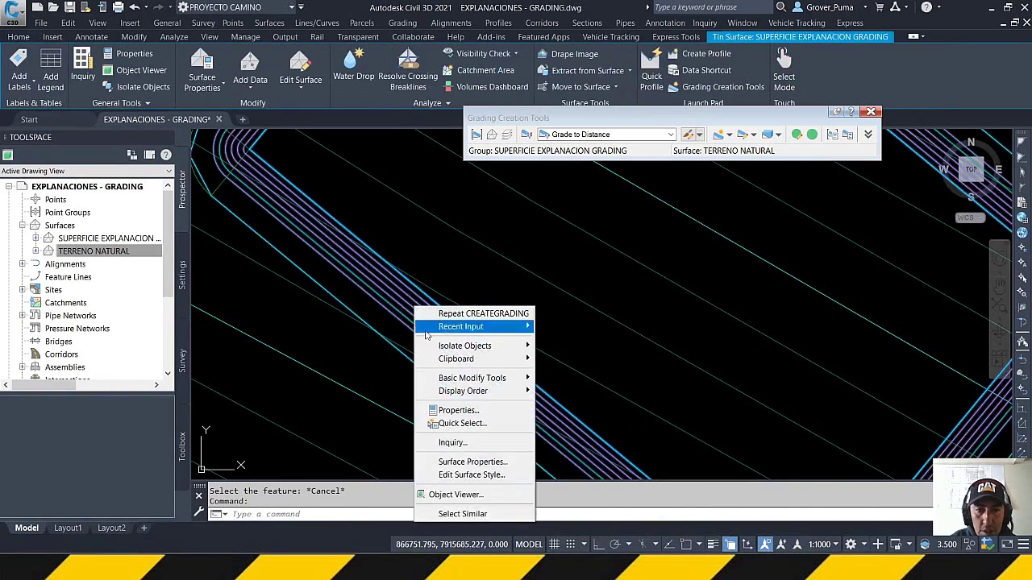
{"action": "left_click", "coordinate": [462, 494]}
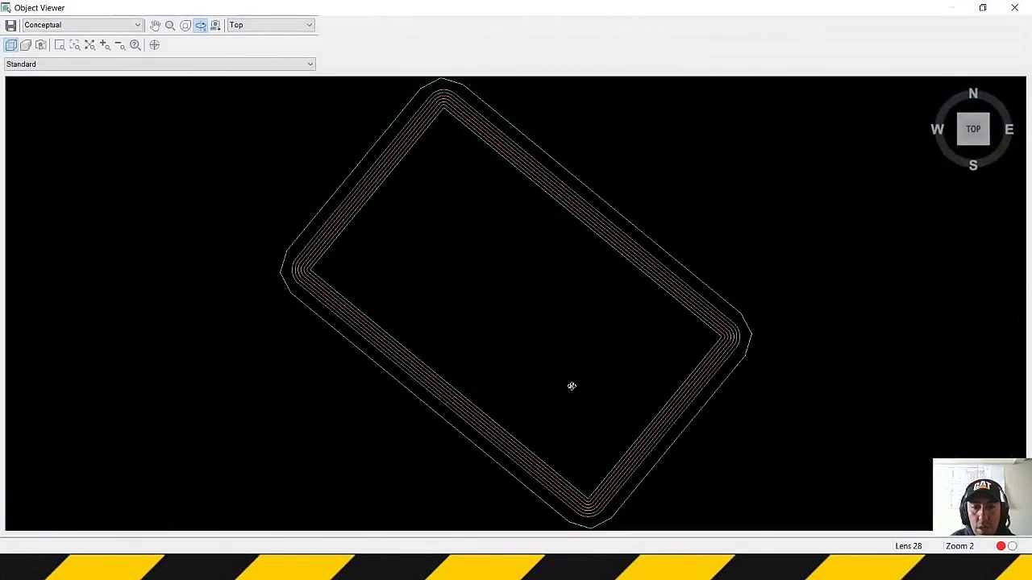
{"action": "left_click_drag", "start_coordinate": [485, 435], "coordinate": [355, 316]}
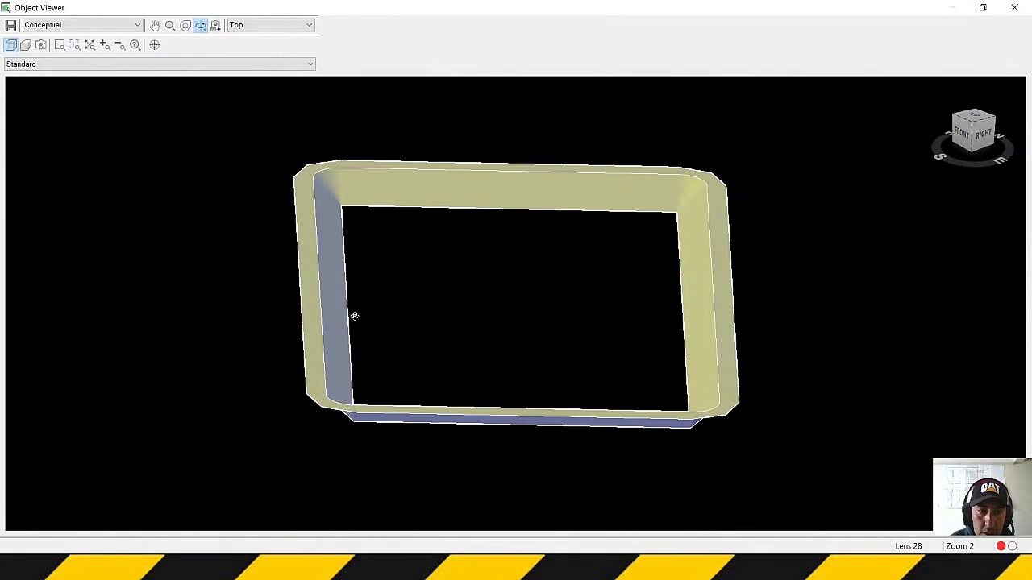
{"action": "scroll", "coordinate": [313, 316], "scroll_direction": "up", "scroll_amount": 3}
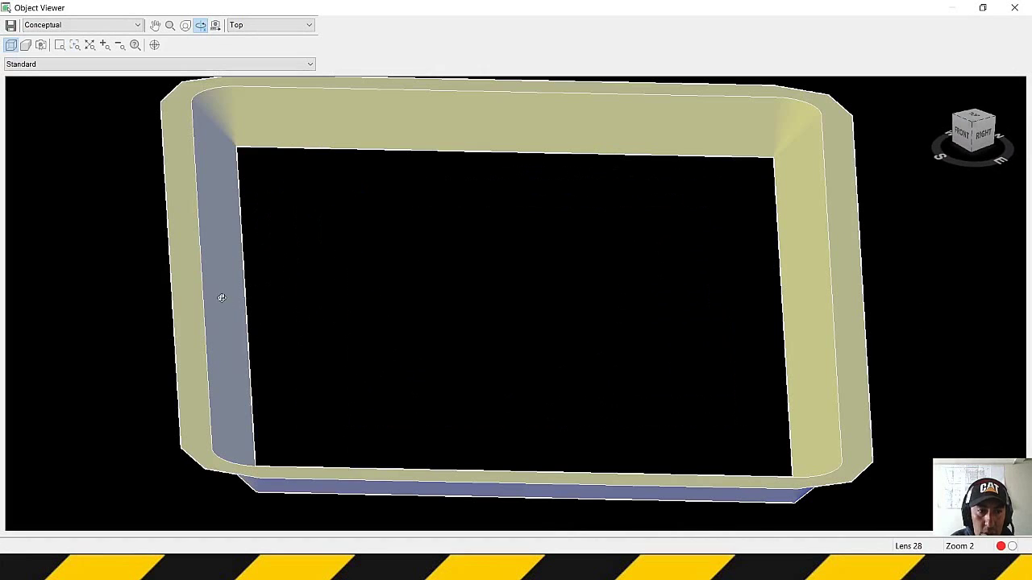
{"action": "scroll", "coordinate": [318, 282], "scroll_direction": "down", "scroll_amount": 3}
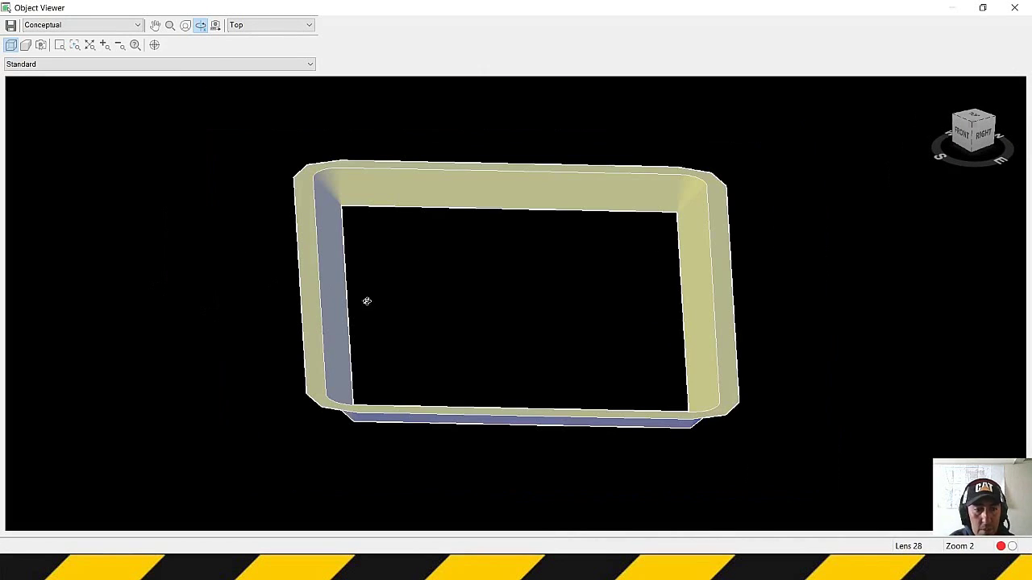
Inspect the surface with its flat bench from another angle in the Object Viewer and return to the plan drawing
{"action": "left_click_drag", "start_coordinate": [423, 306], "coordinate": [492, 296]}
{"action": "key", "text": "Escape"}
{"action": "middle_click_drag", "start_coordinate": [473, 313], "coordinate": [603, 281]}
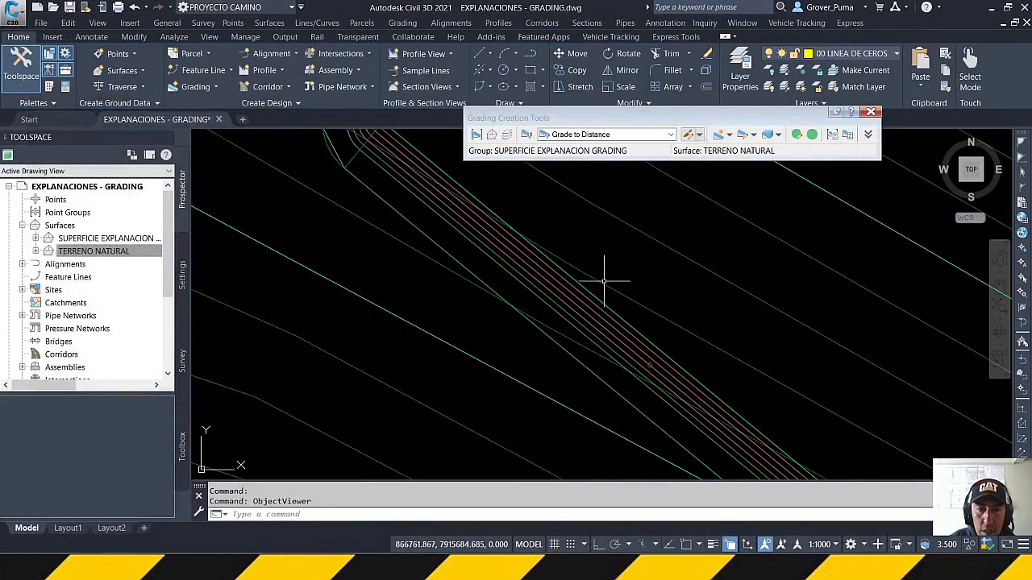
{"action": "scroll", "coordinate": [573, 285], "scroll_direction": "down", "scroll_amount": 2}
{"action": "scroll", "coordinate": [597, 288], "scroll_direction": "down", "scroll_amount": 1}
{"action": "scroll", "coordinate": [564, 290], "scroll_direction": "up", "scroll_amount": 3}
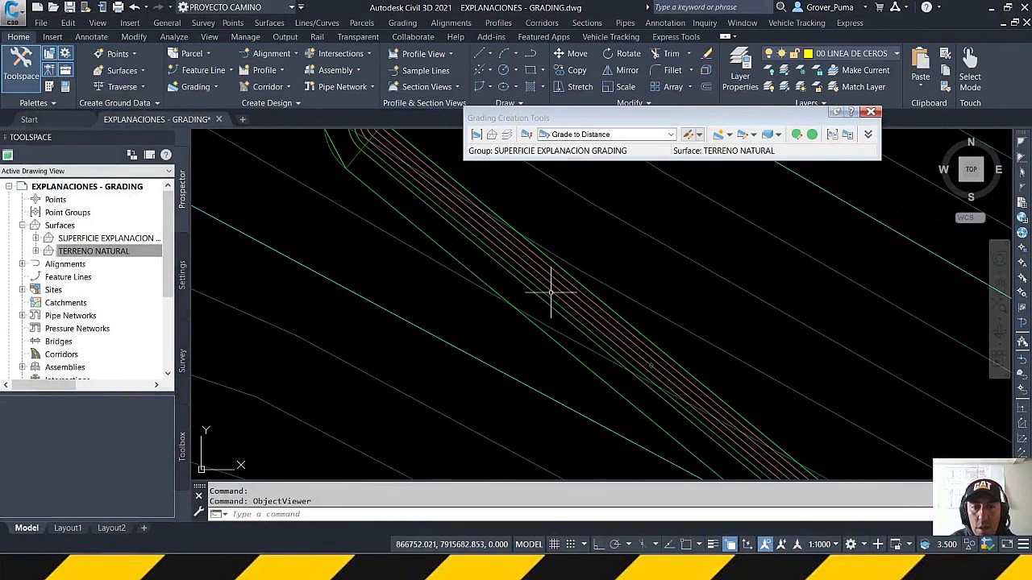
Create a Grade to Relative Elevation grading from the bench's outer edge along its entire length, with 6.000 m relative elevation and 1.00:1 slope
{"action": "left_click", "coordinate": [671, 135]}
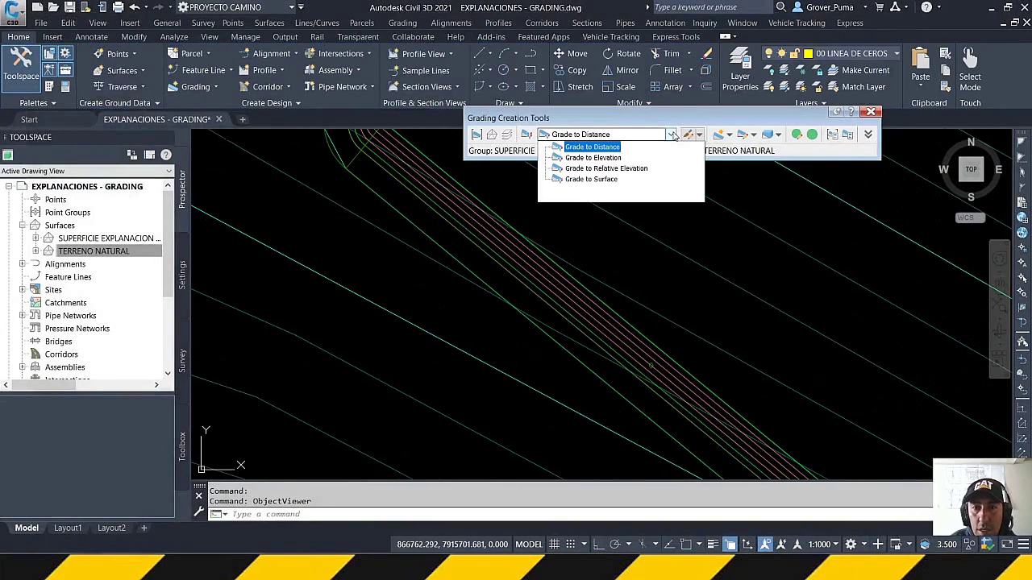
{"action": "left_click", "coordinate": [609, 168]}
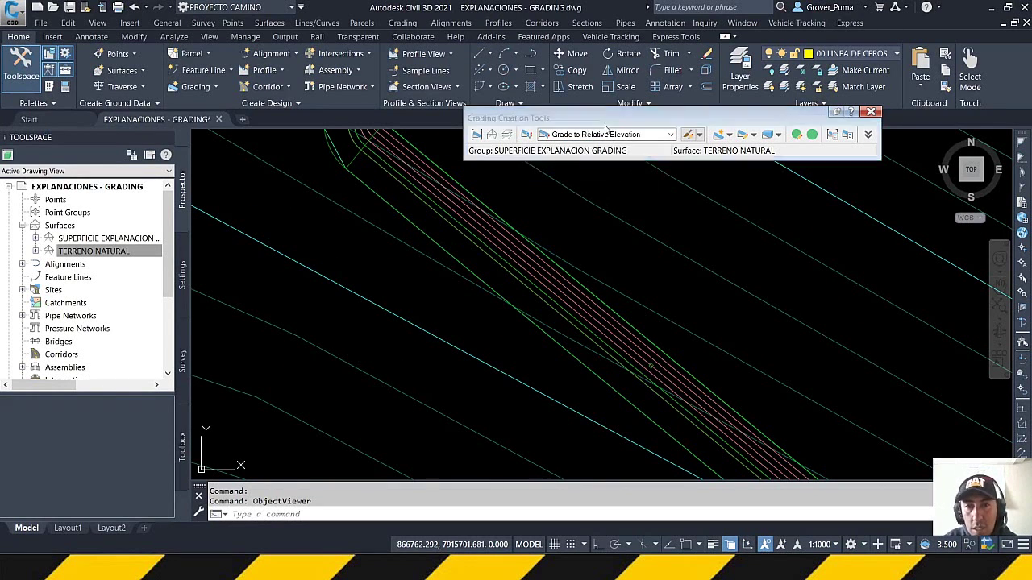
{"action": "left_click", "coordinate": [731, 137]}
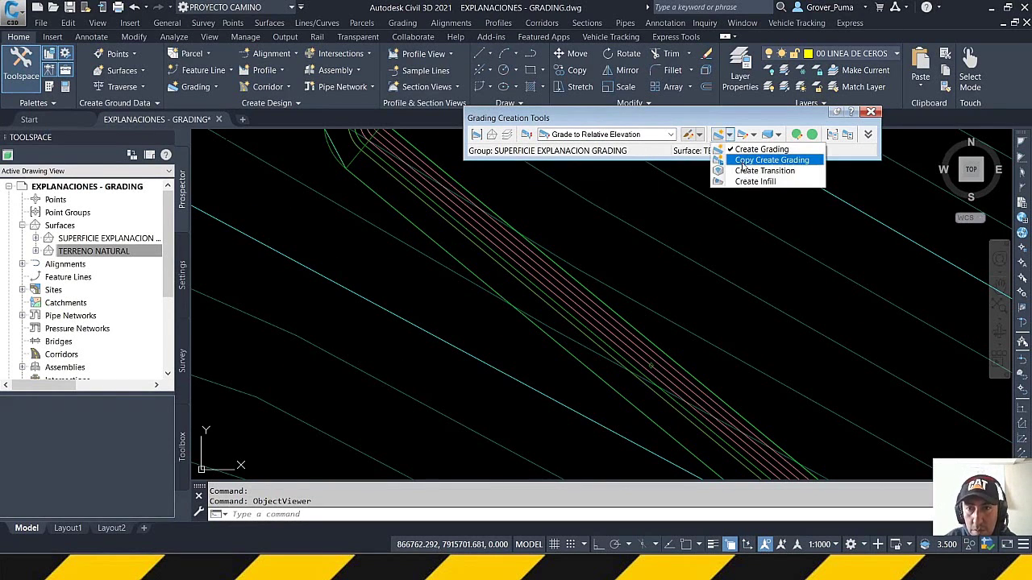
{"action": "left_click", "coordinate": [750, 147]}
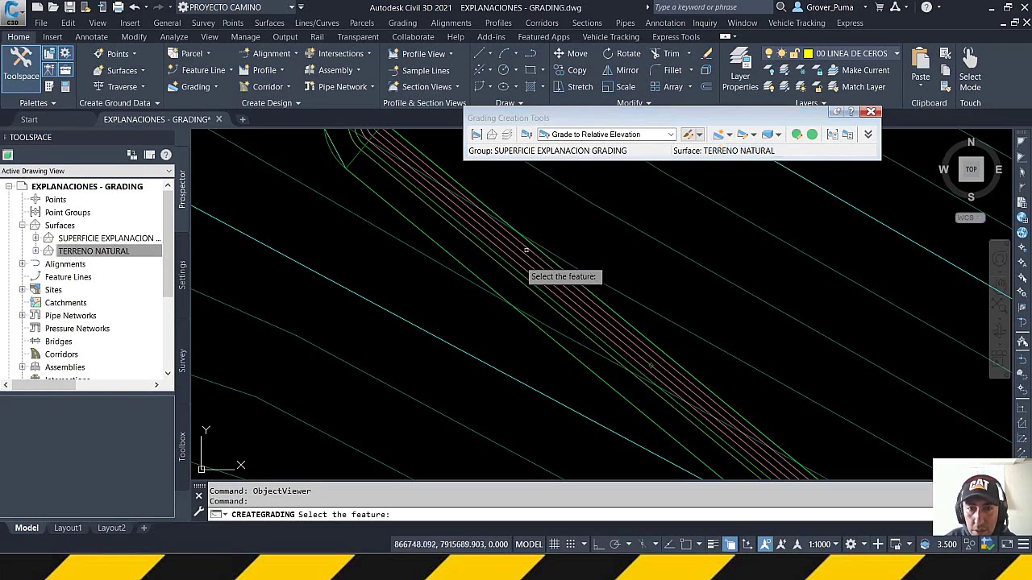
{"action": "left_click", "coordinate": [455, 249]}
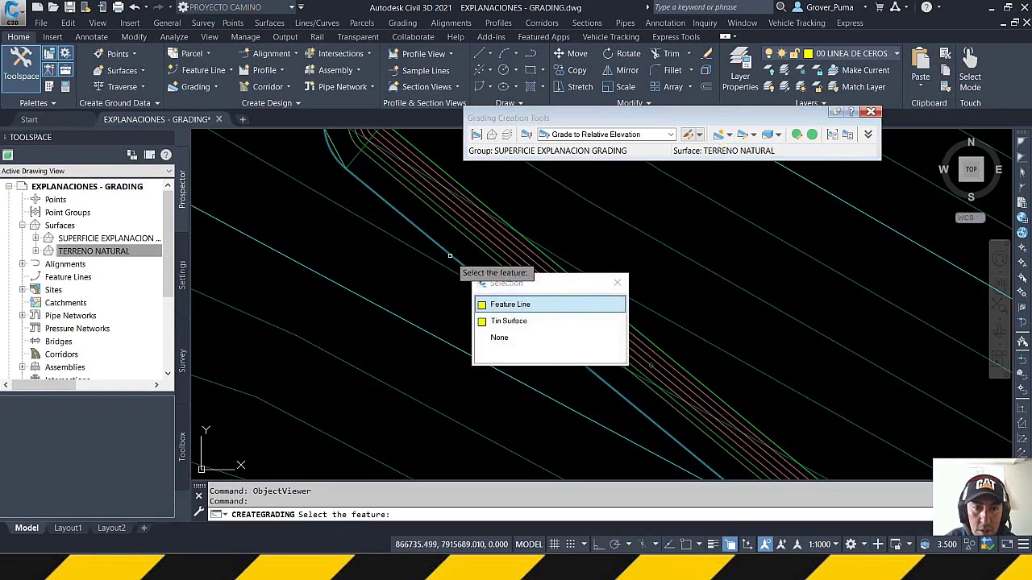
{"action": "left_click", "coordinate": [525, 307]}
{"action": "left_click", "coordinate": [553, 340]}
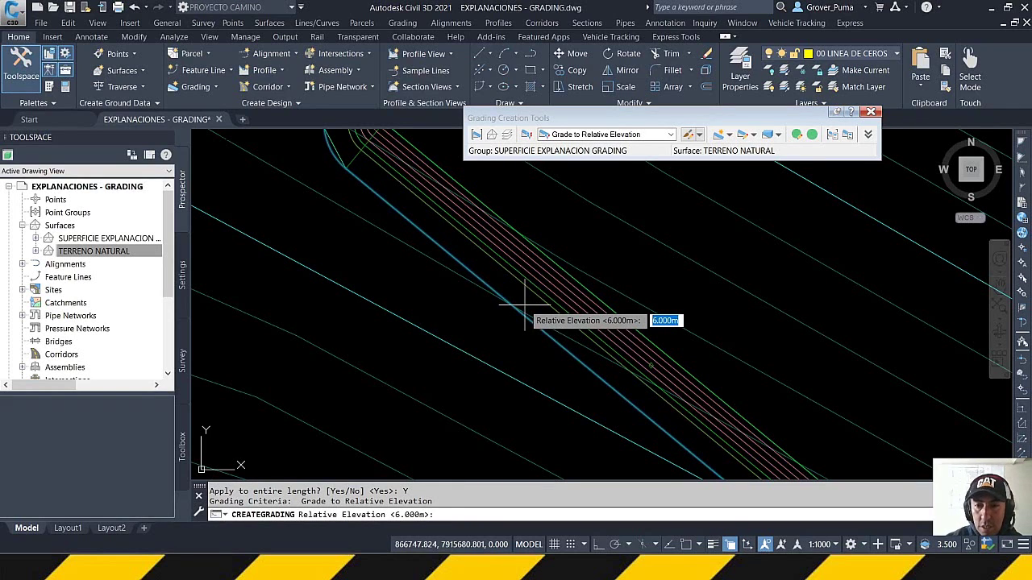
{"action": "key", "text": "Return"}
{"action": "key", "text": "Return"}
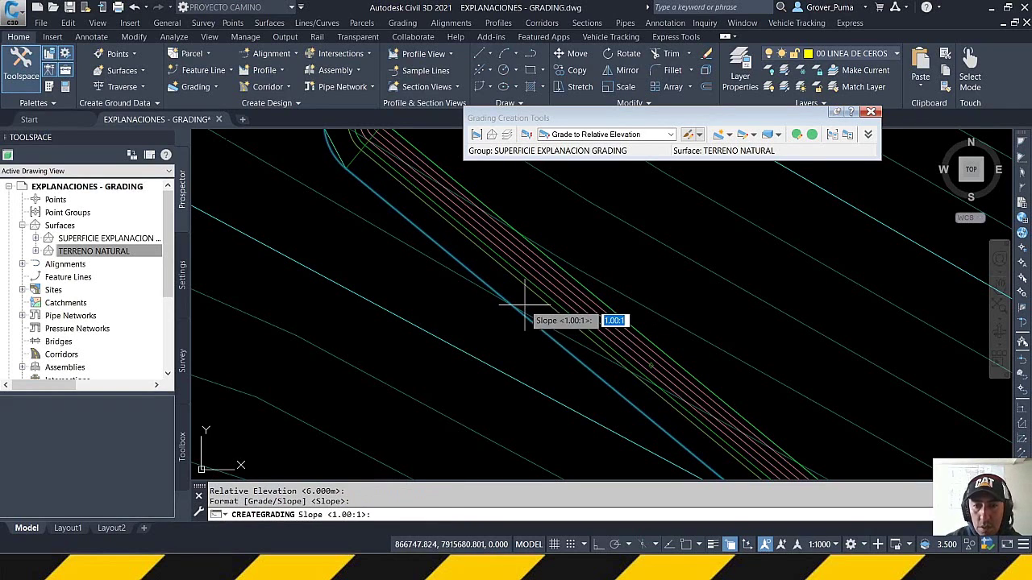
{"action": "key", "text": "Return"}
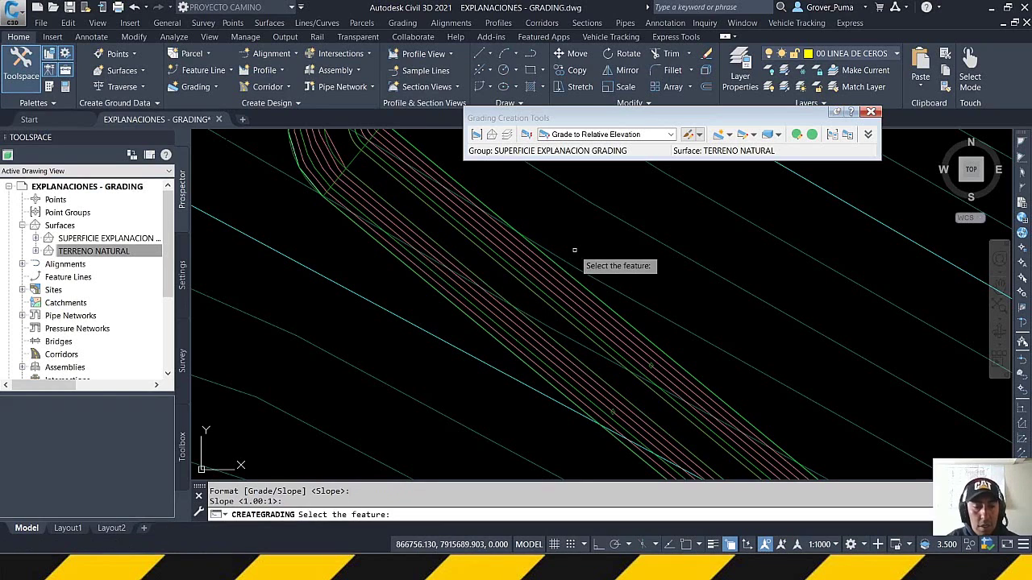
{"action": "key", "text": "Escape"}
Create a Grade to Distance grading from the second slope's outer edge along its entire length, with a 4.000 m distance and 0.00% grade
{"action": "left_click", "coordinate": [640, 135]}
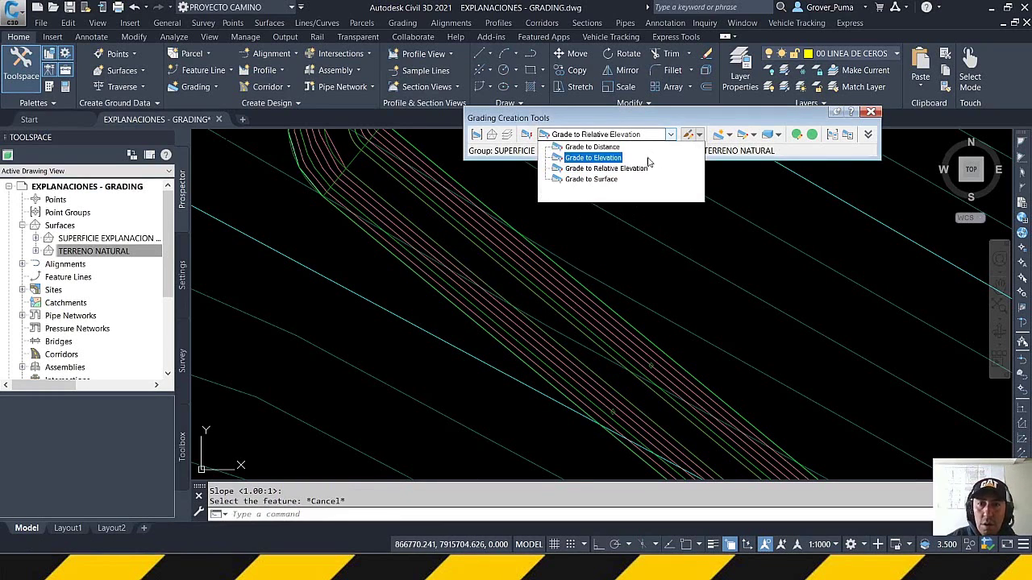
{"action": "left_click", "coordinate": [596, 147]}
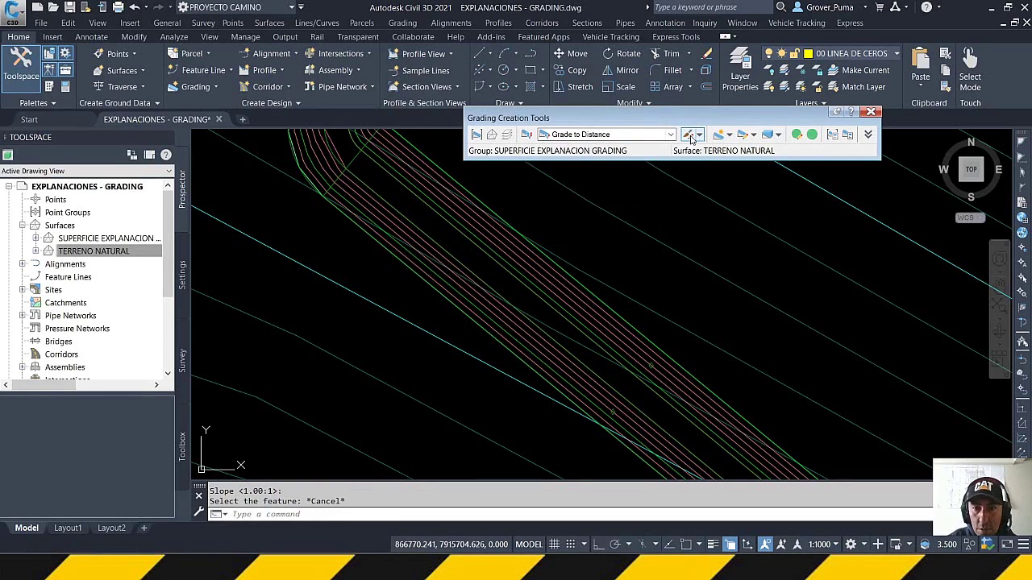
{"action": "left_click", "coordinate": [730, 136]}
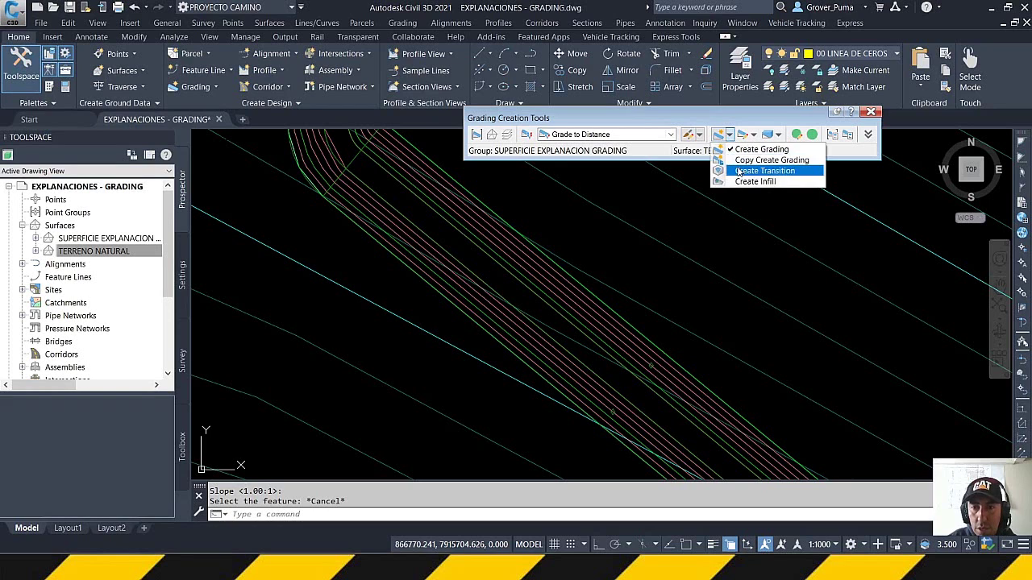
{"action": "left_click", "coordinate": [754, 150]}
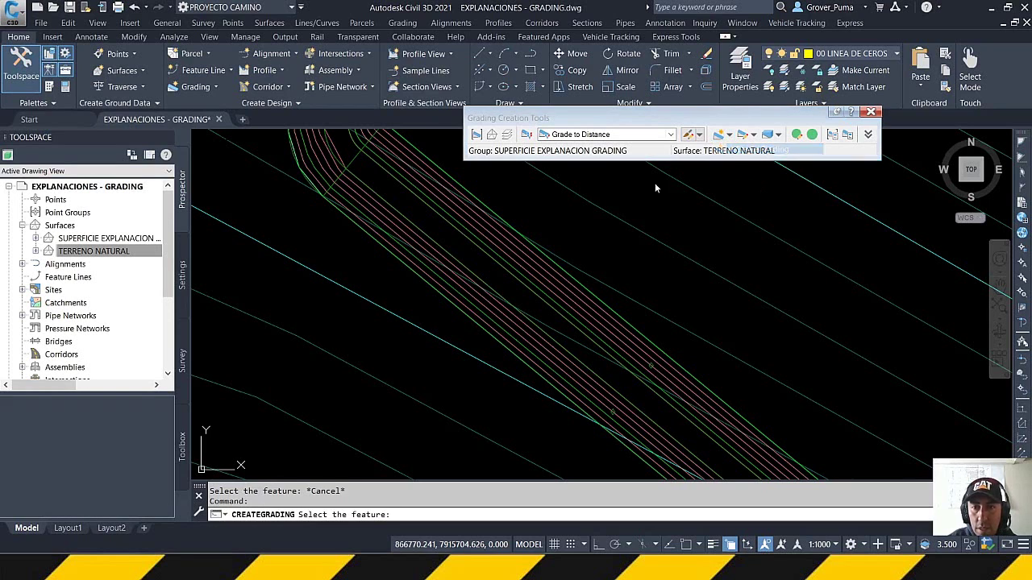
{"action": "left_click", "coordinate": [430, 281]}
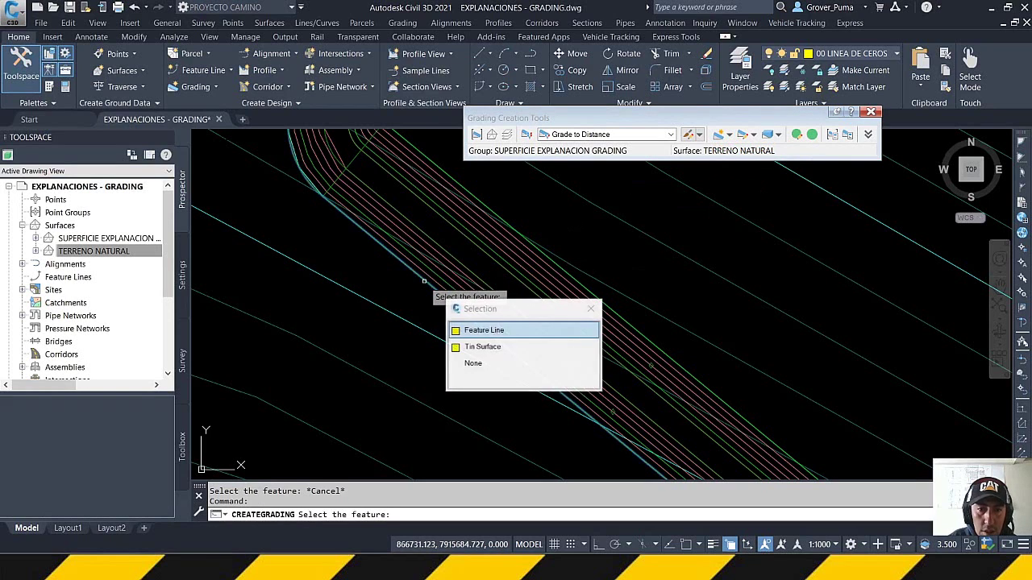
{"action": "left_click", "coordinate": [500, 332]}
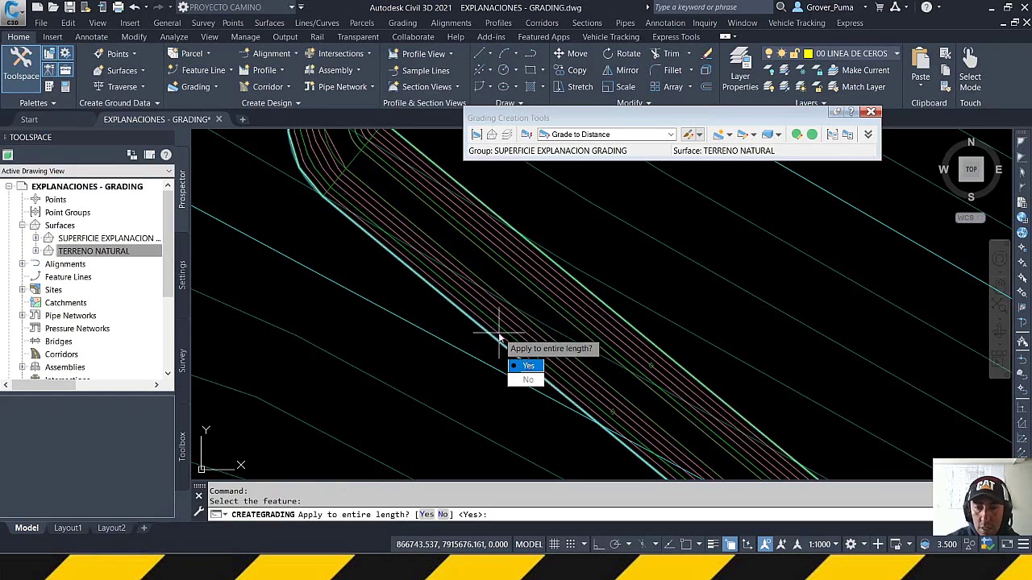
{"action": "key", "text": "Return"}
{"action": "key", "text": "Return"}
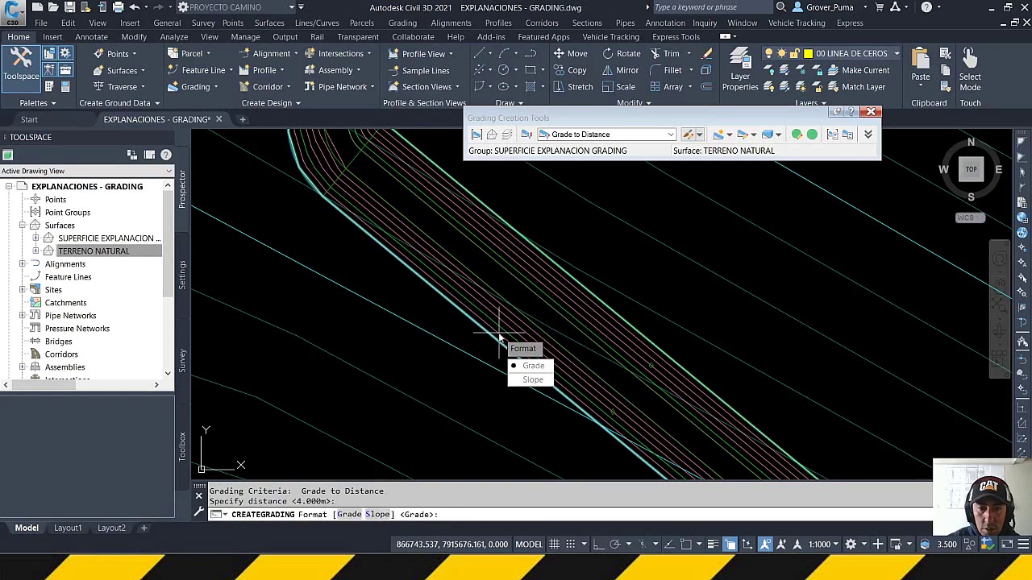
{"action": "key", "text": "Return"}
{"action": "key", "text": "Return"}
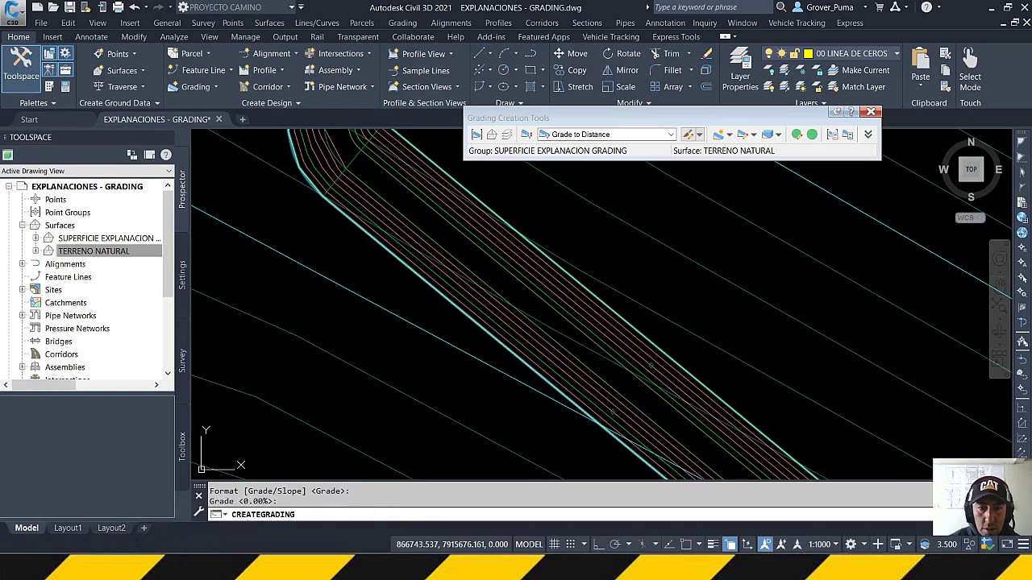
{"action": "key", "text": "Escape"}
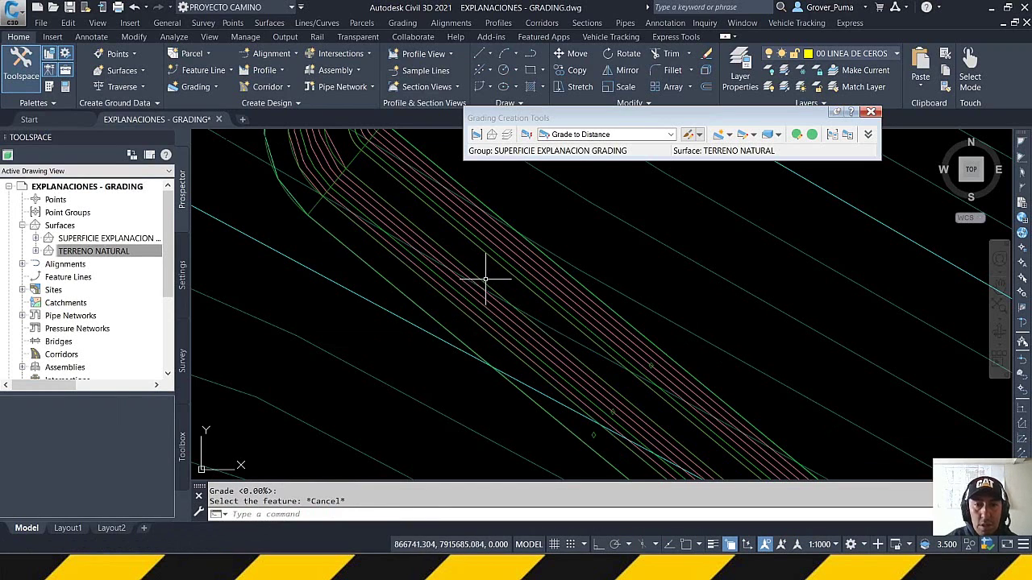
Examine the SUPERFICIE EXPLANACION GRADING surface with its two slopes and two benches in the Object Viewer from an oblique 3D angle
{"action": "left_click", "coordinate": [508, 235]}
{"action": "right_click", "coordinate": [508, 246]}
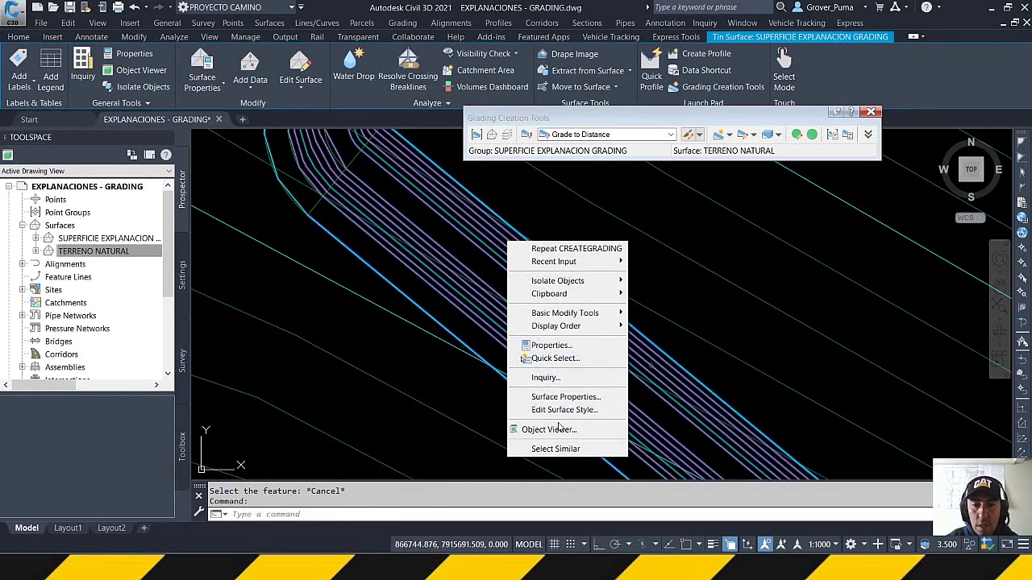
{"action": "left_click", "coordinate": [520, 429]}
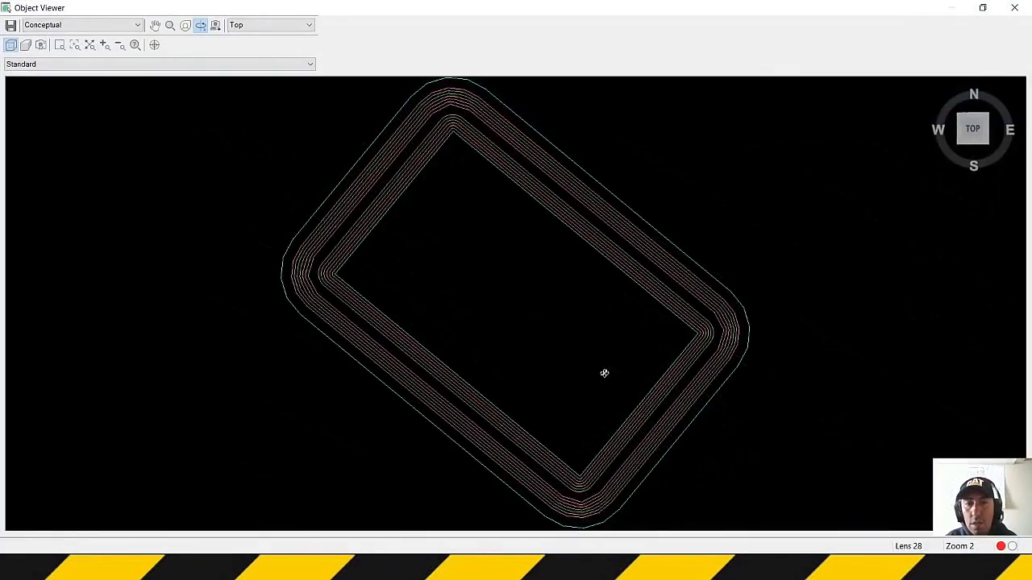
{"action": "left_click_drag", "start_coordinate": [604, 373], "coordinate": [371, 242]}
{"action": "scroll", "coordinate": [371, 242], "scroll_direction": "up", "scroll_amount": 2}
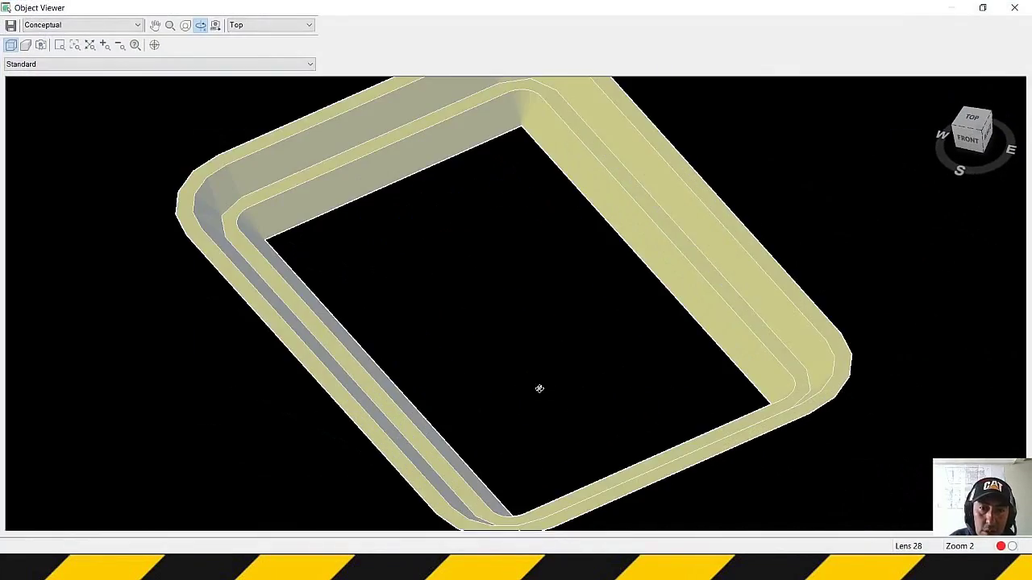
{"action": "scroll", "coordinate": [539, 389], "scroll_direction": "down", "scroll_amount": 3}
{"action": "left_click_drag", "start_coordinate": [539, 389], "coordinate": [270, 329]}
{"action": "scroll", "coordinate": [287, 326], "scroll_direction": "up", "scroll_amount": 3}
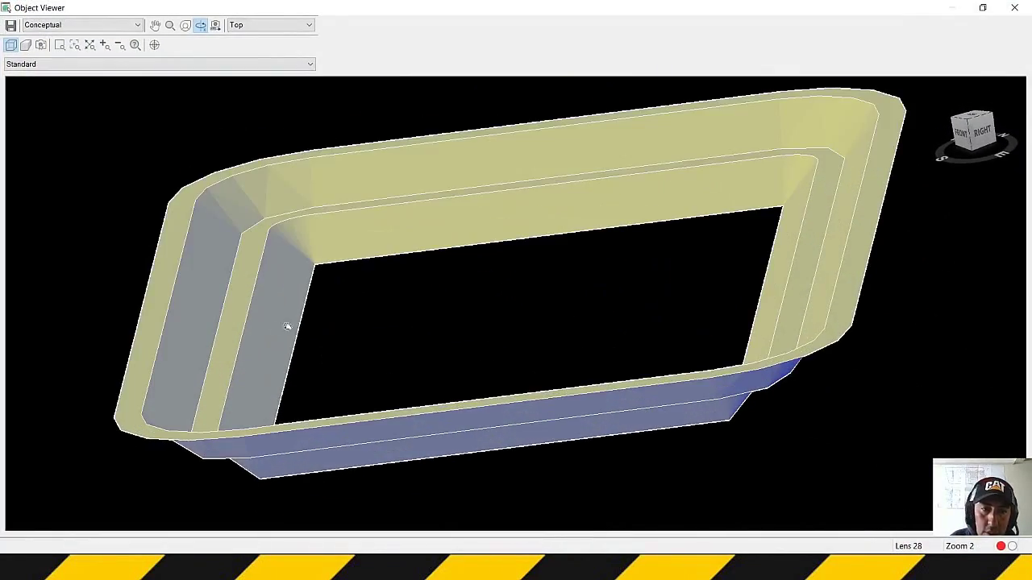
{"action": "middle_click_drag", "start_coordinate": [288, 326], "coordinate": [375, 329]}
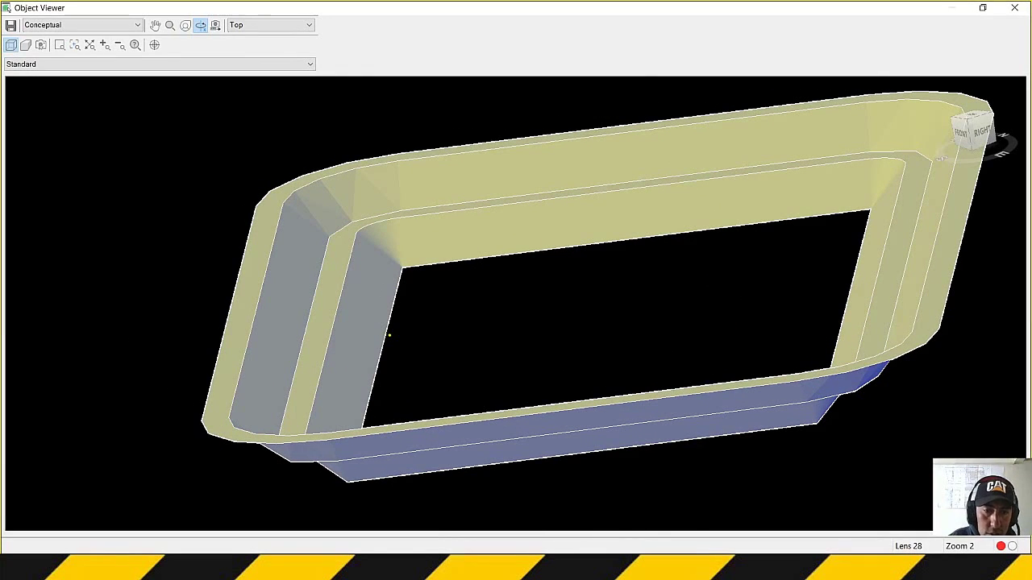
Trace the slope-and-bench profile in red across one side of the surface, clear the markup and leave the Object Viewer
{"action": "left_click_drag", "start_coordinate": [389, 335], "coordinate": [368, 327]}
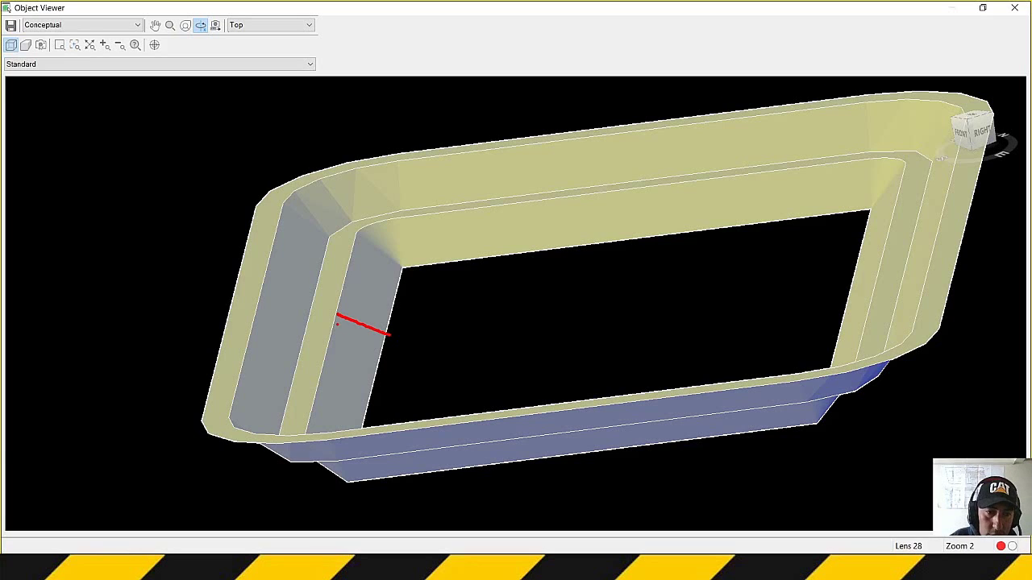
{"action": "left_click_drag", "start_coordinate": [337, 321], "coordinate": [367, 411]}
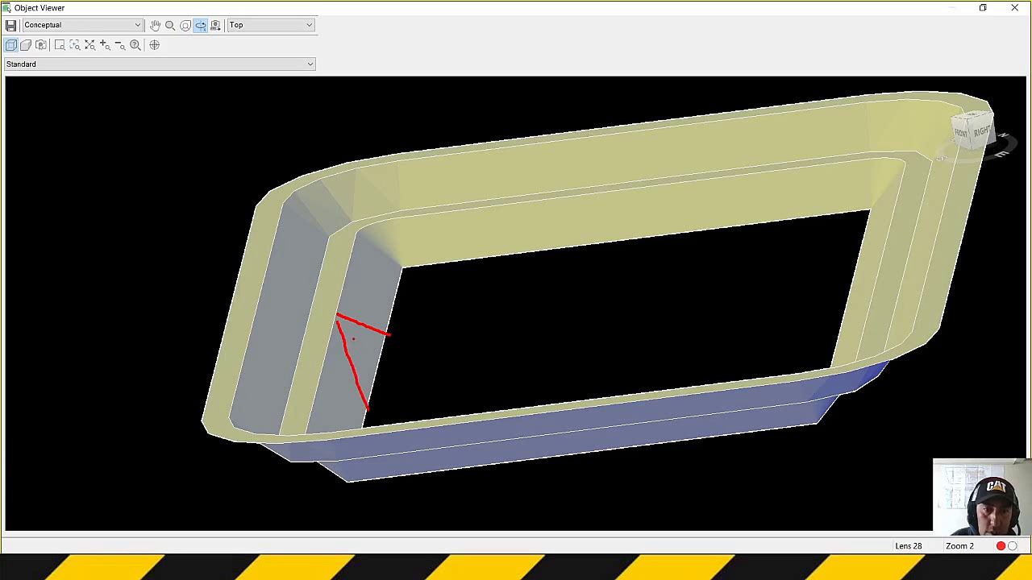
{"action": "left_click_drag", "start_coordinate": [340, 326], "coordinate": [383, 350]}
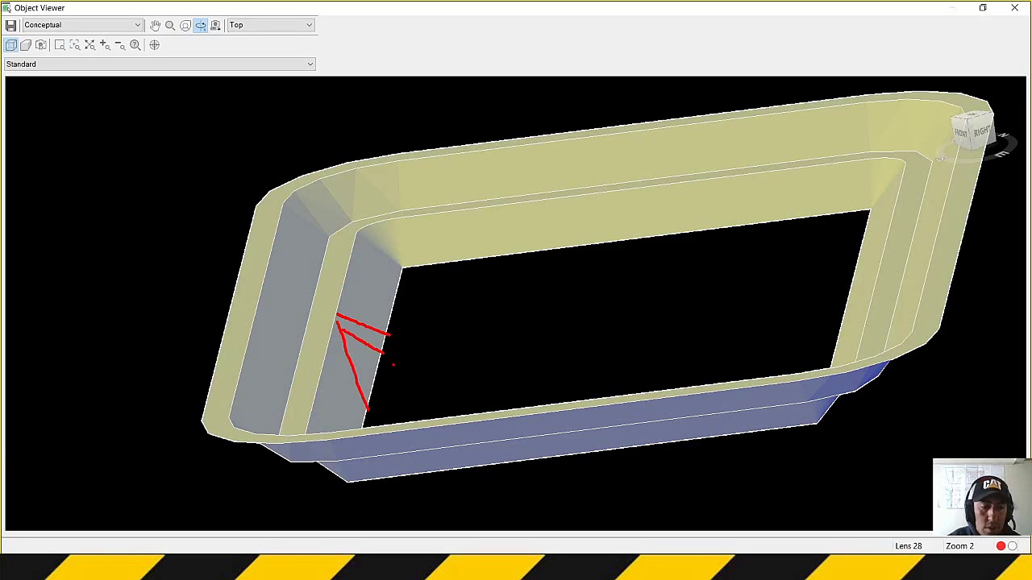
{"action": "key", "text": "Escape"}
{"action": "key", "text": "ctrl+2"}
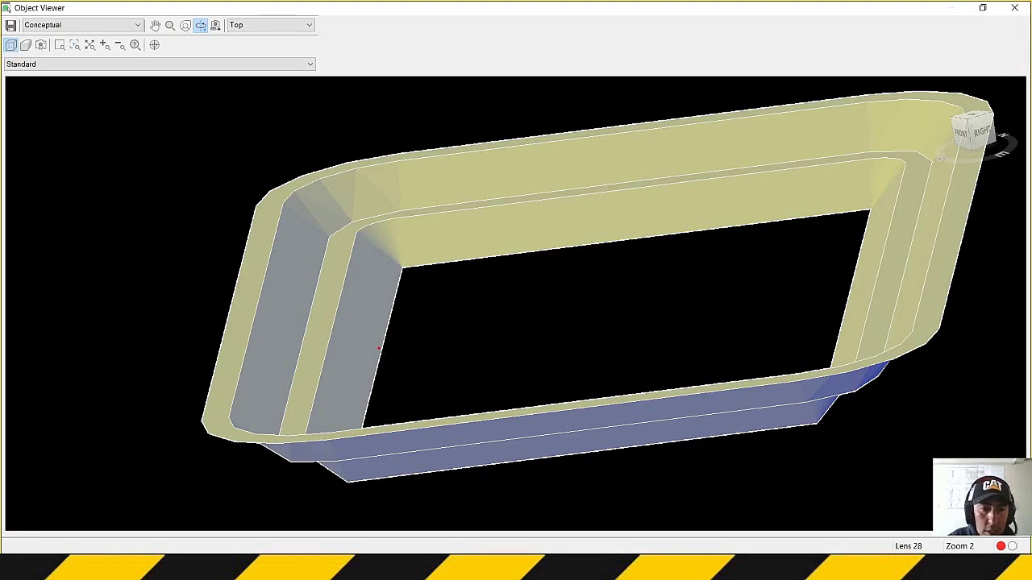
{"action": "left_click_drag", "start_coordinate": [379, 348], "coordinate": [330, 331]}
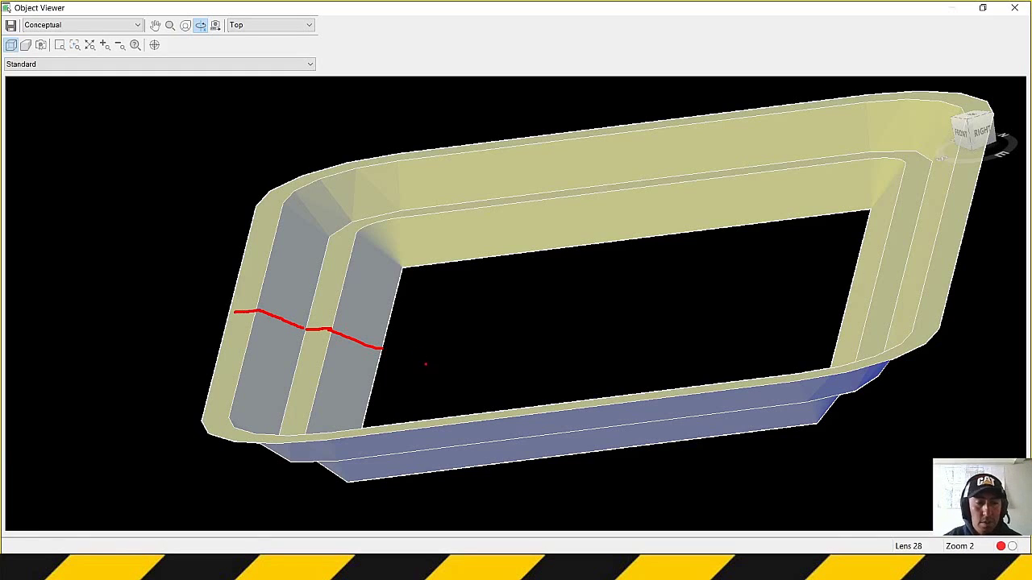
{"action": "left_click_drag", "start_coordinate": [440, 373], "coordinate": [444, 357]}
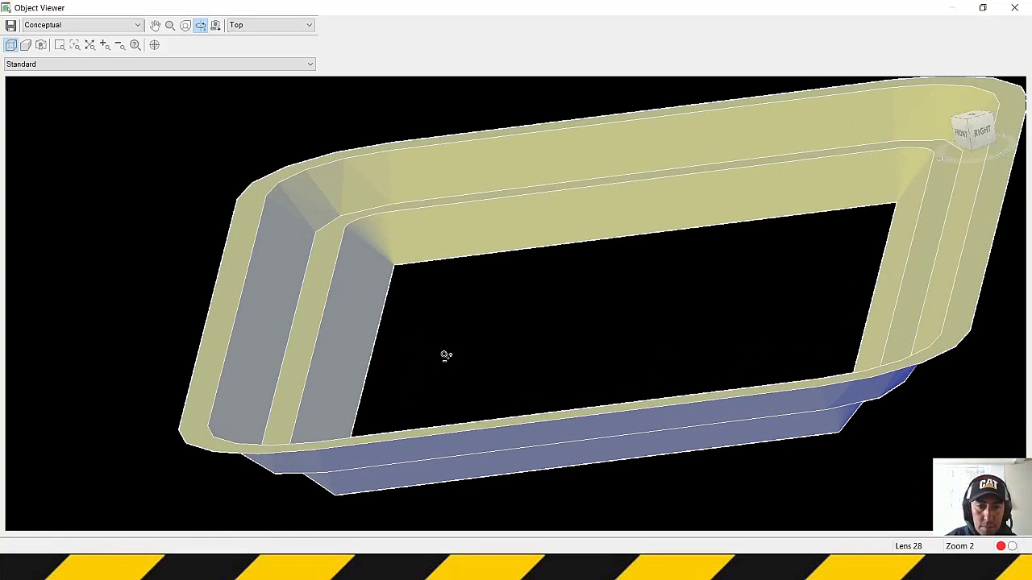
{"action": "scroll", "coordinate": [554, 342], "scroll_direction": "down", "scroll_amount": 5}
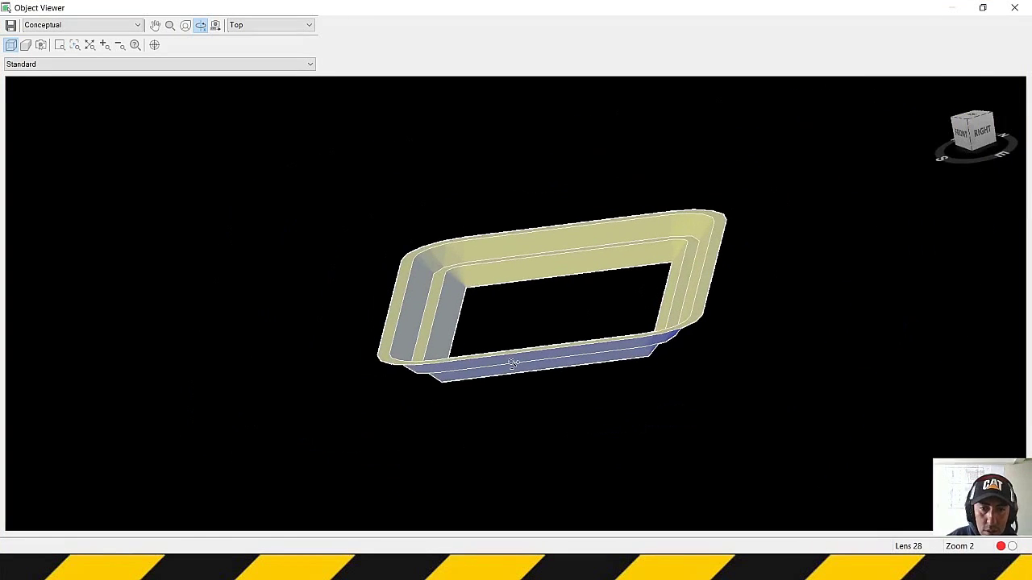
{"action": "left_click_drag", "start_coordinate": [518, 379], "coordinate": [489, 373]}
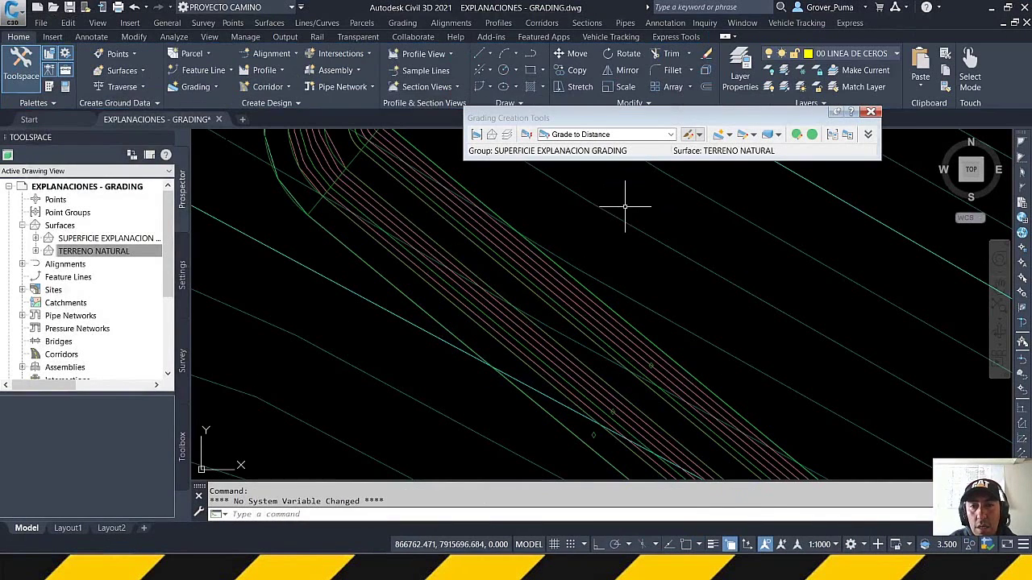
Choose the Grade to Surface criteria and set both its cut slope and fill slope to 1.00:1
{"action": "left_click", "coordinate": [612, 133]}
{"action": "left_click", "coordinate": [588, 179]}
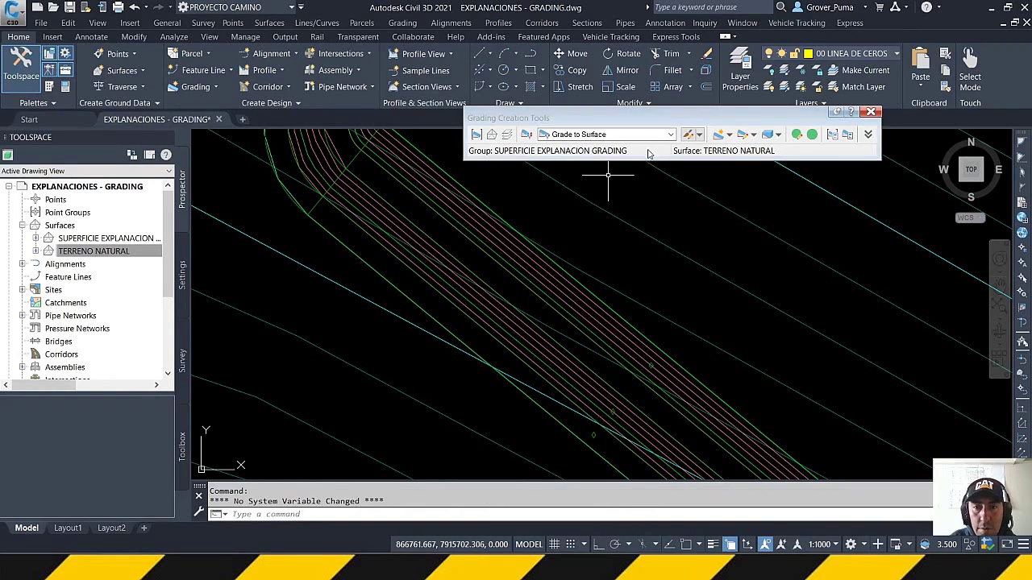
{"action": "left_click", "coordinate": [703, 137]}
{"action": "left_click", "coordinate": [712, 170]}
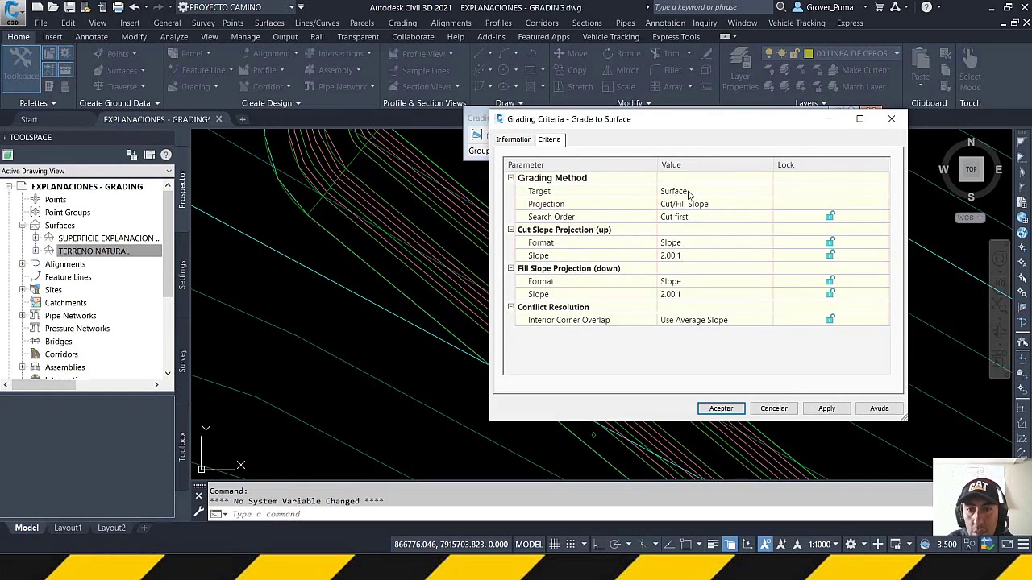
{"action": "left_click", "coordinate": [699, 255]}
{"action": "type", "text": "1"}
{"action": "key", "text": "Return"}
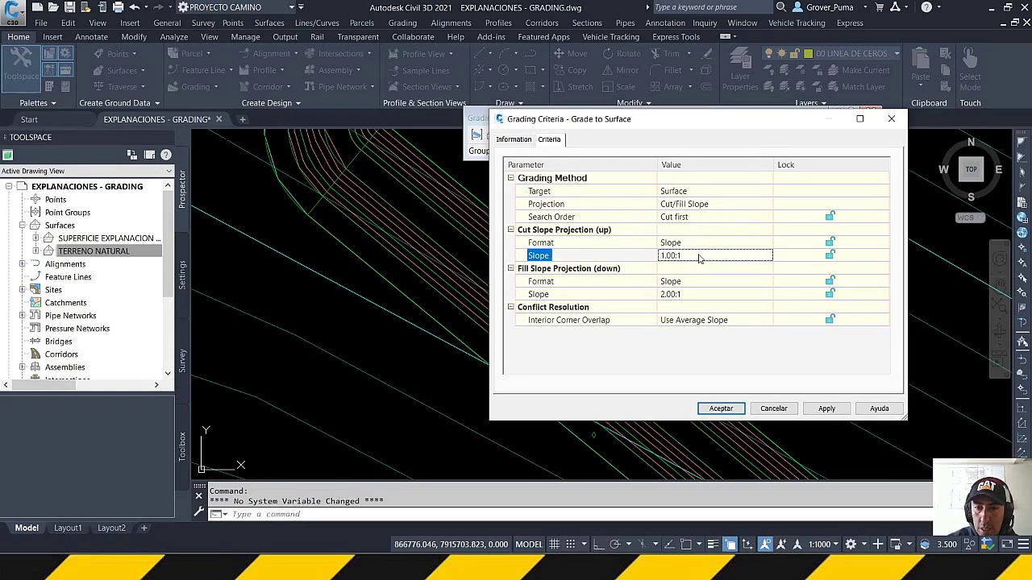
{"action": "left_click", "coordinate": [697, 294]}
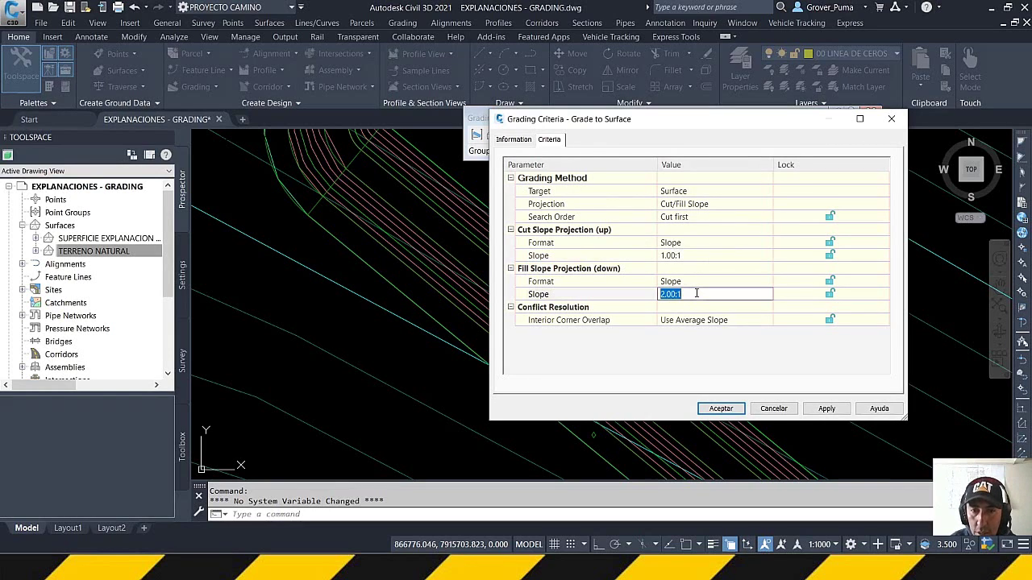
{"action": "type", "text": "1"}
{"action": "key", "text": "Return"}
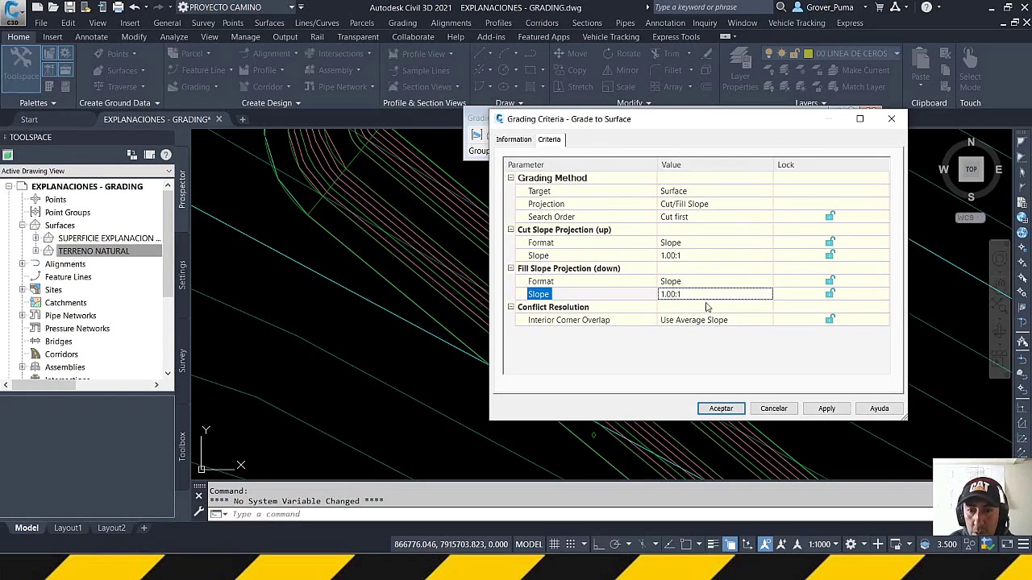
{"action": "left_click", "coordinate": [719, 409]}
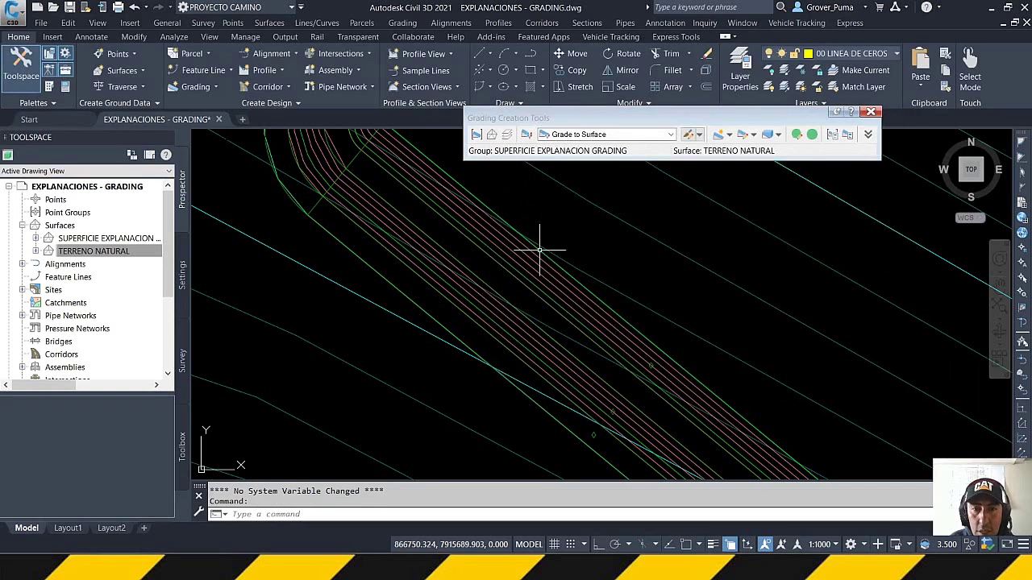
Create a Grade to Surface grading from the second bench's outer edge along its entire length, with 1.00:1 cut and fill slopes
{"action": "left_click", "coordinate": [728, 137]}
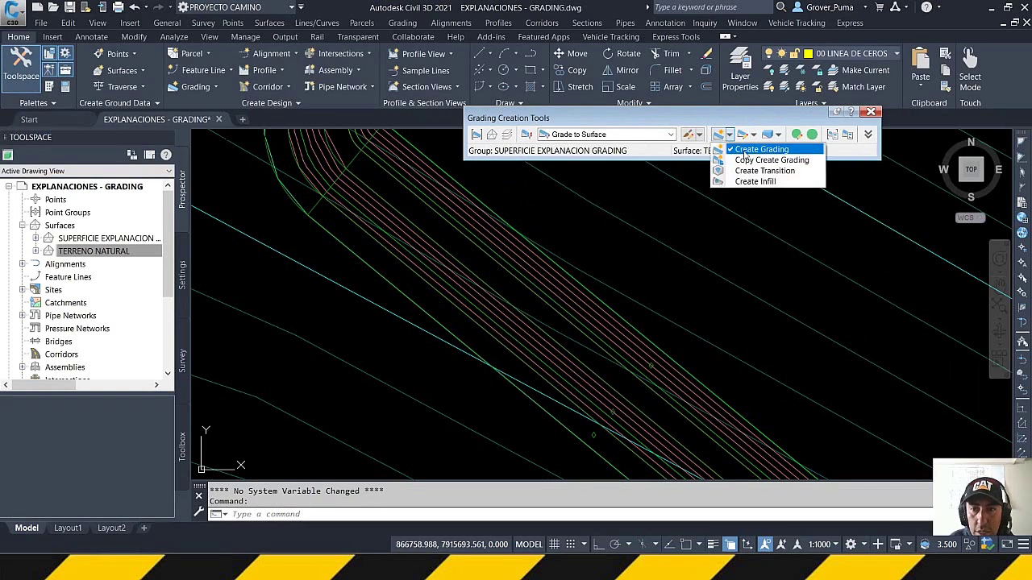
{"action": "left_click", "coordinate": [754, 146]}
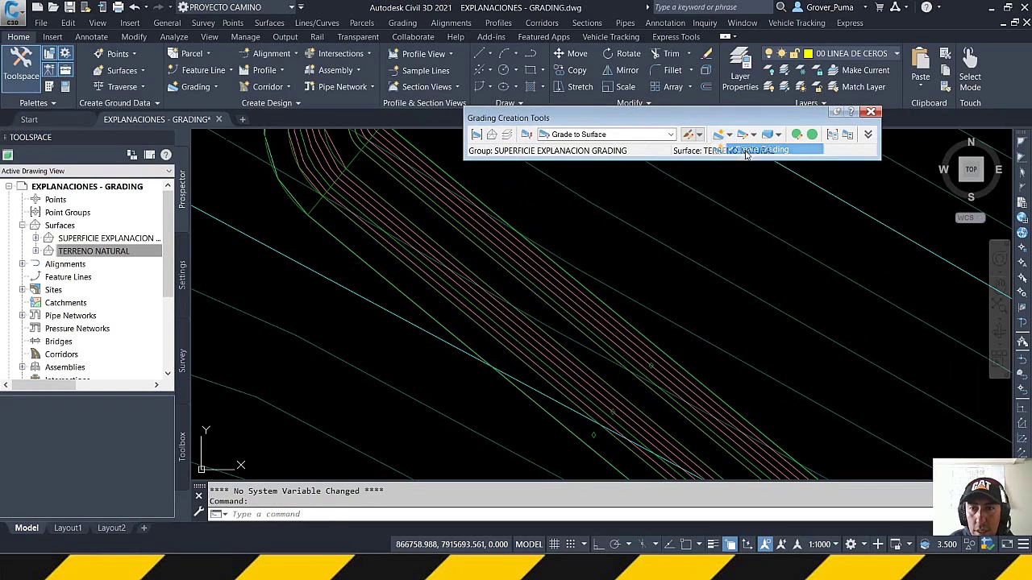
{"action": "left_click", "coordinate": [405, 285]}
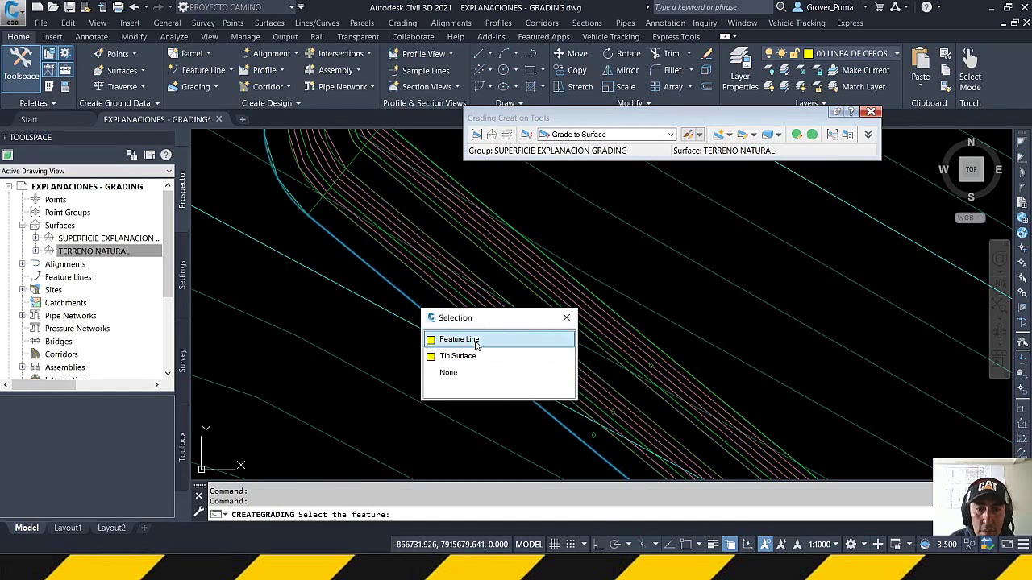
{"action": "left_click", "coordinate": [451, 340]}
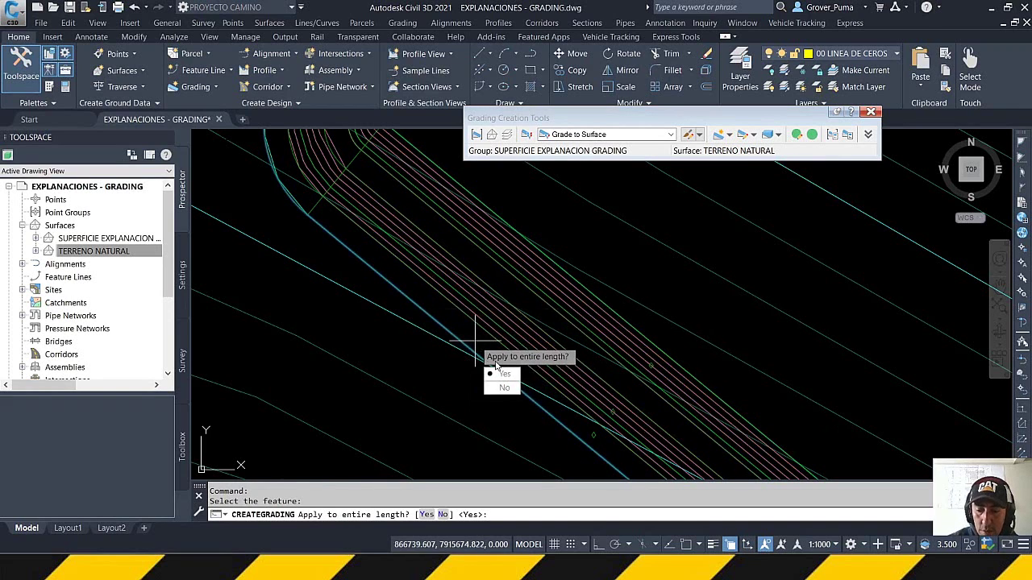
{"action": "key", "text": "Return"}
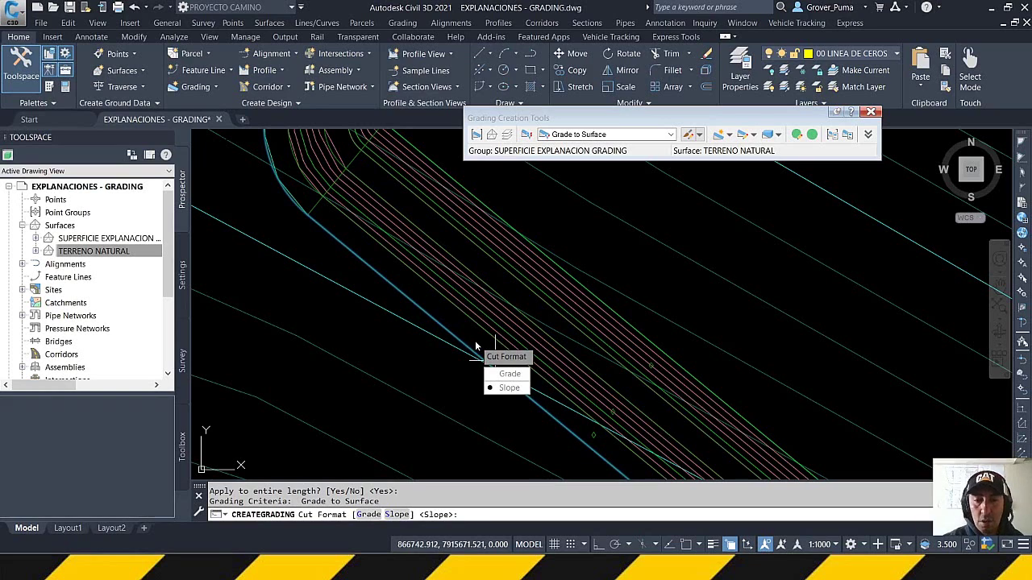
{"action": "key", "text": "Return"}
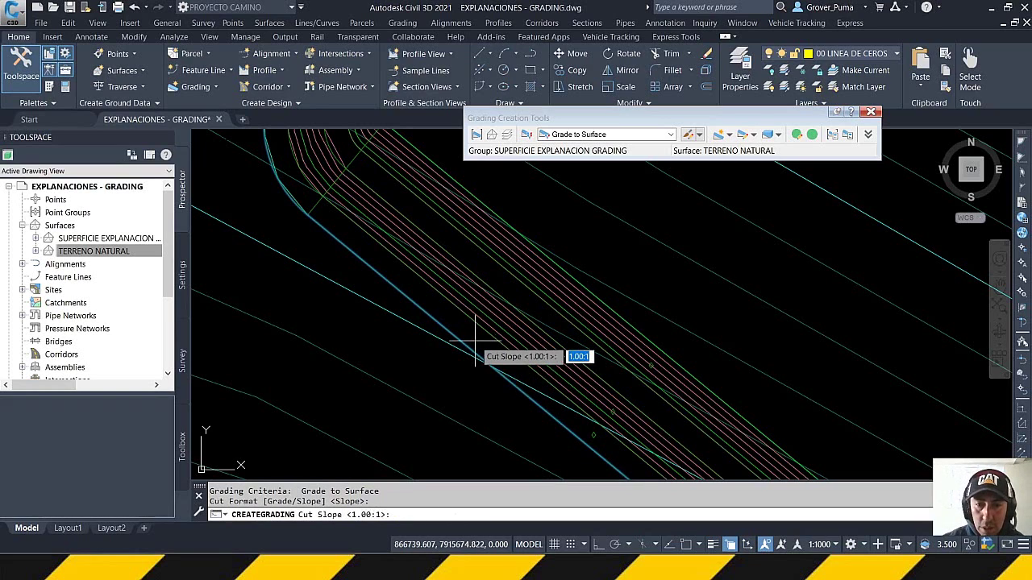
{"action": "key", "text": "Return"}
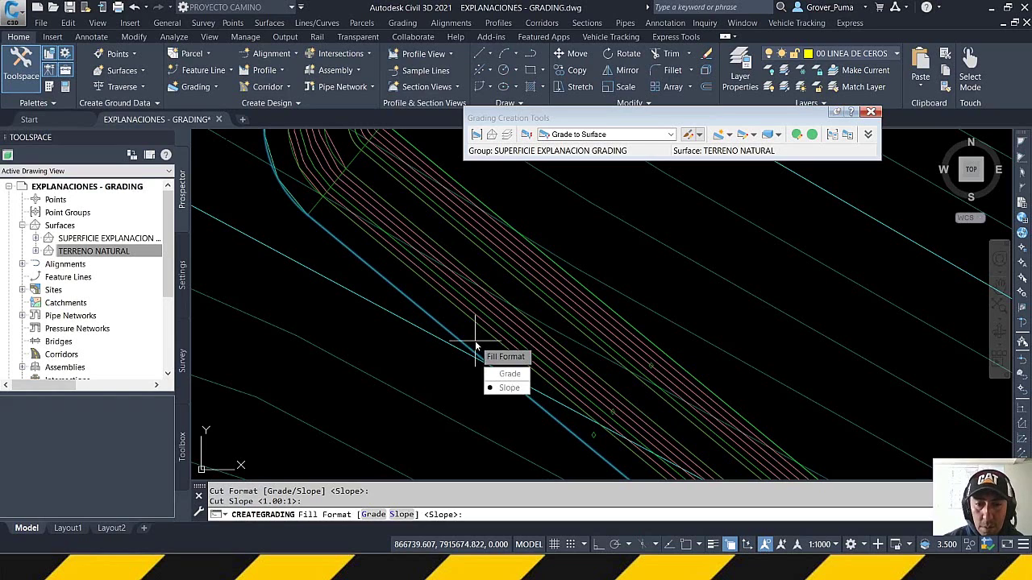
{"action": "key", "text": "Return"}
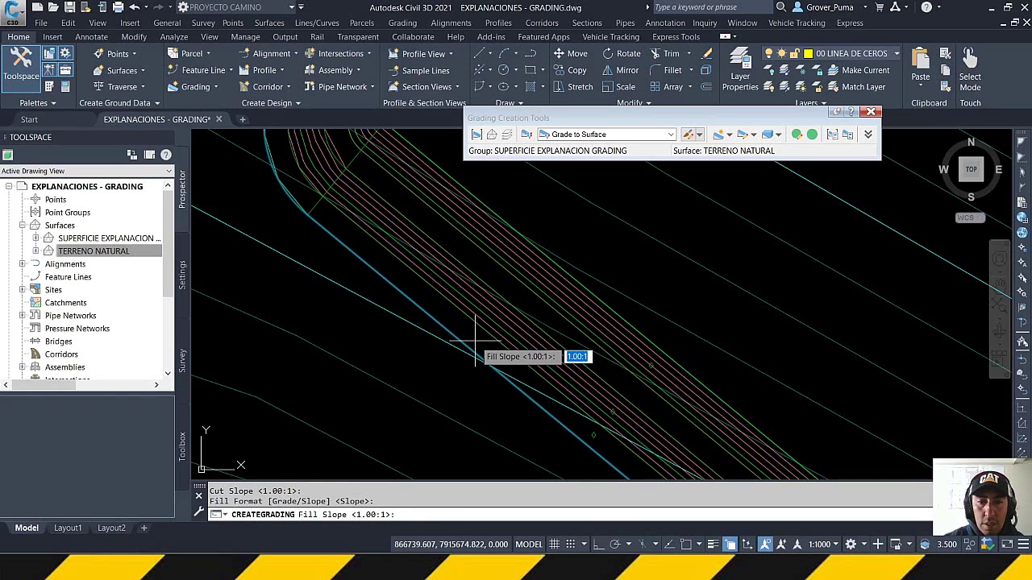
{"action": "key", "text": "Return"}
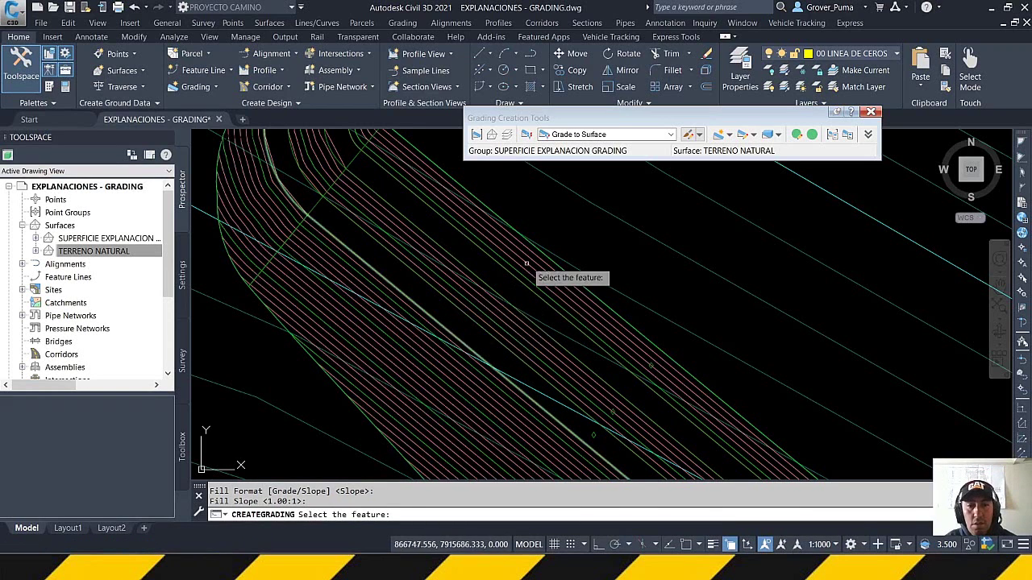
{"action": "key", "text": "Escape"}
Examine in plan how the final slope meets the TERRENO NATURAL contours around the whole platform
{"action": "scroll", "coordinate": [556, 258], "scroll_direction": "down", "scroll_amount": 5}
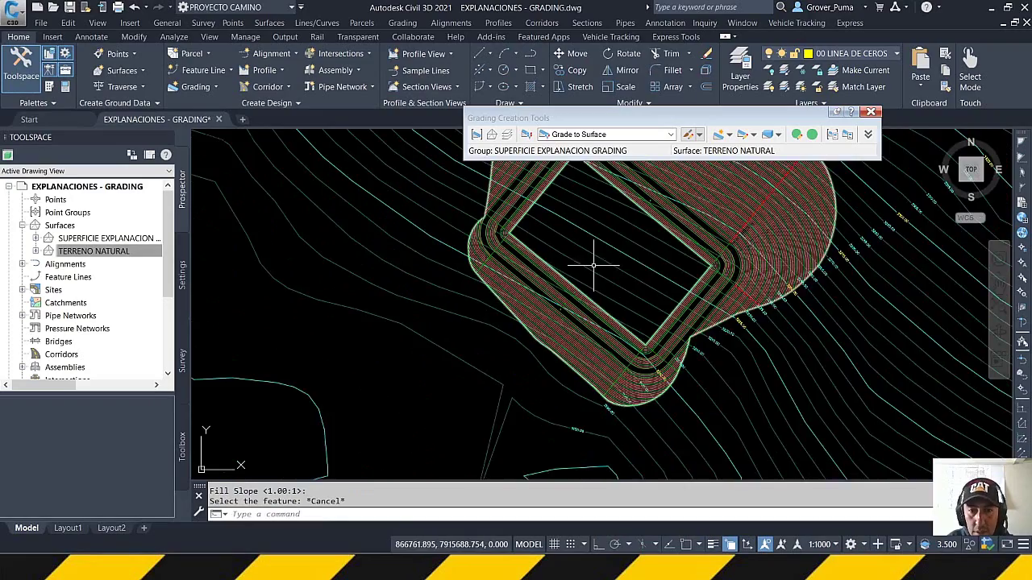
{"action": "mouse_move", "coordinate": [683, 195]}
{"action": "middle_mouse_down"}
{"action": "mouse_move", "coordinate": [607, 248]}
{"action": "mouse_move", "coordinate": [536, 346]}
{"action": "middle_mouse_up"}
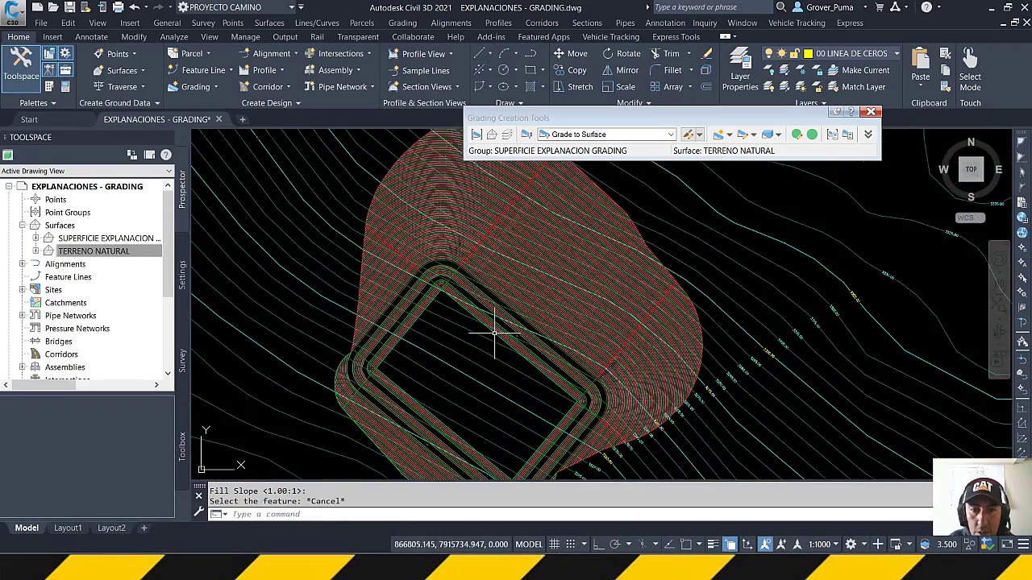
{"action": "scroll", "coordinate": [495, 326], "scroll_direction": "down", "scroll_amount": 2}
{"action": "scroll", "coordinate": [569, 310], "scroll_direction": "down", "scroll_amount": 2}
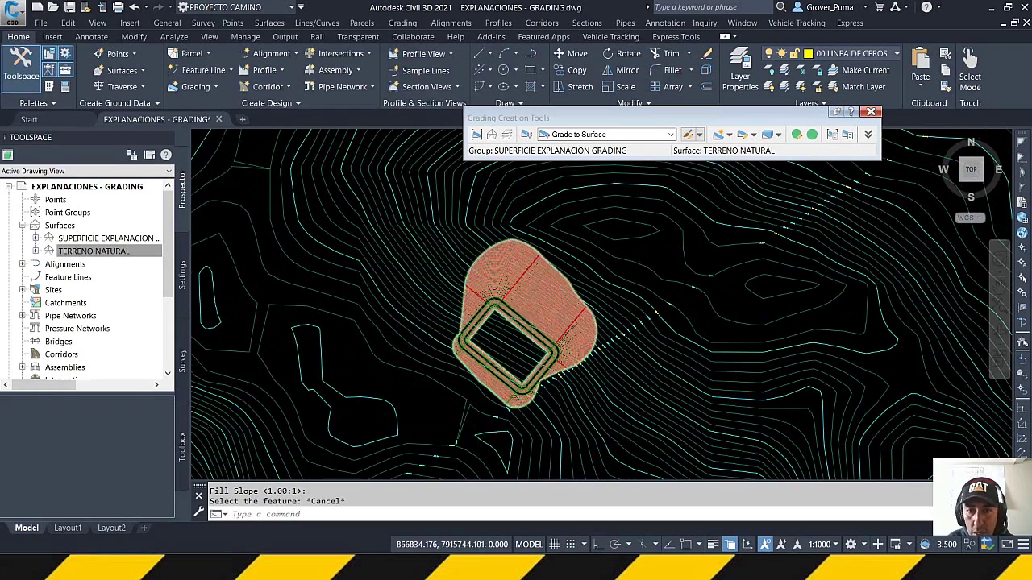
{"action": "scroll", "coordinate": [560, 346], "scroll_direction": "down", "scroll_amount": 2}
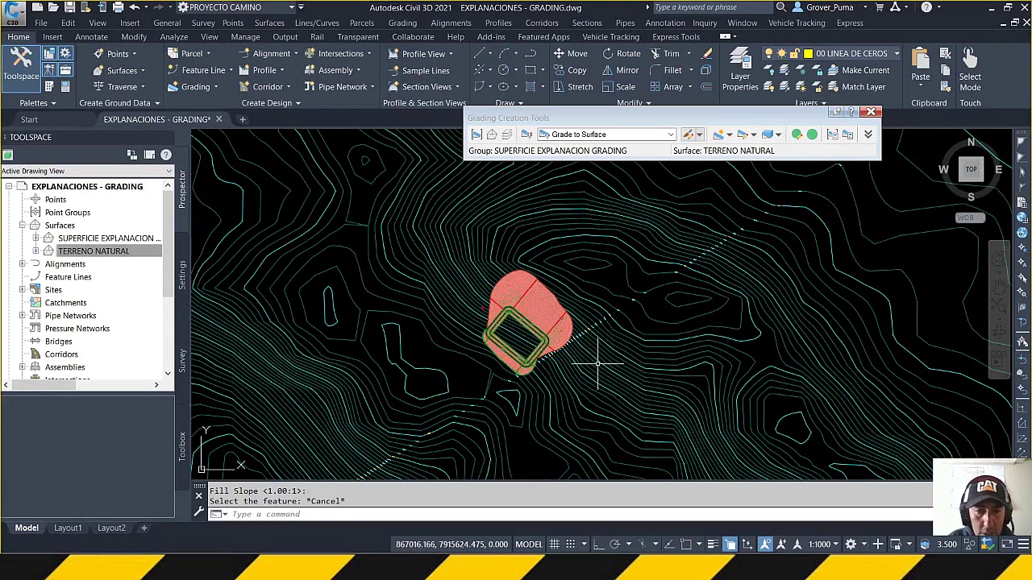
{"action": "mouse_move", "coordinate": [487, 326]}
{"action": "left_mouse_down"}
{"action": "mouse_move", "coordinate": [564, 225]}
{"action": "mouse_move", "coordinate": [581, 352]}
{"action": "mouse_move", "coordinate": [355, 390]}
{"action": "mouse_move", "coordinate": [518, 449]}
{"action": "mouse_move", "coordinate": [523, 389]}
{"action": "left_mouse_up"}
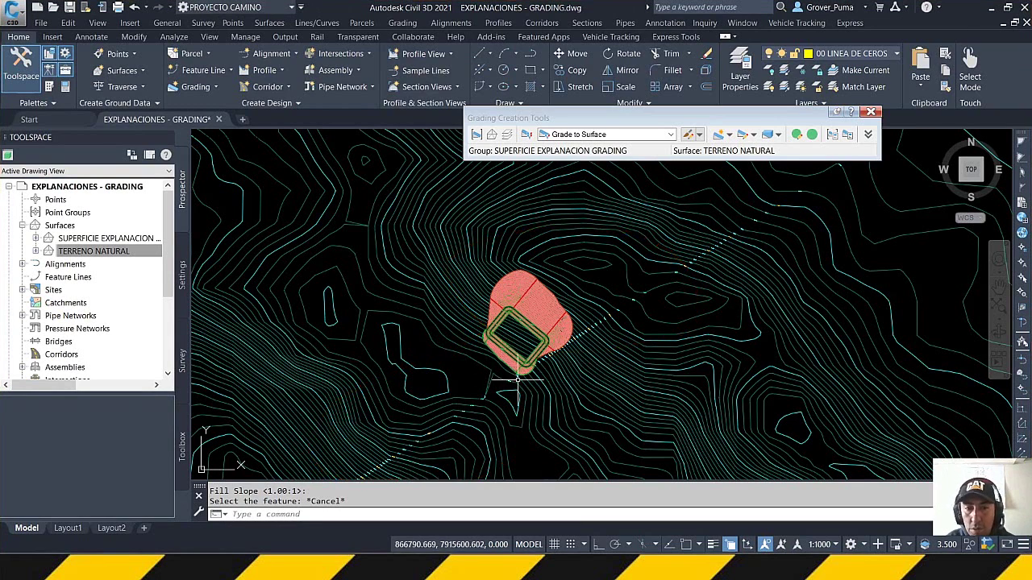
{"action": "scroll", "coordinate": [520, 382], "scroll_direction": "up", "scroll_amount": 2}
Switch to InfraWorks, mark the platform's green fill slope and red cut slope in yellow against the terrain, and clear the markup
{"action": "key", "text": "alt+Tab"}
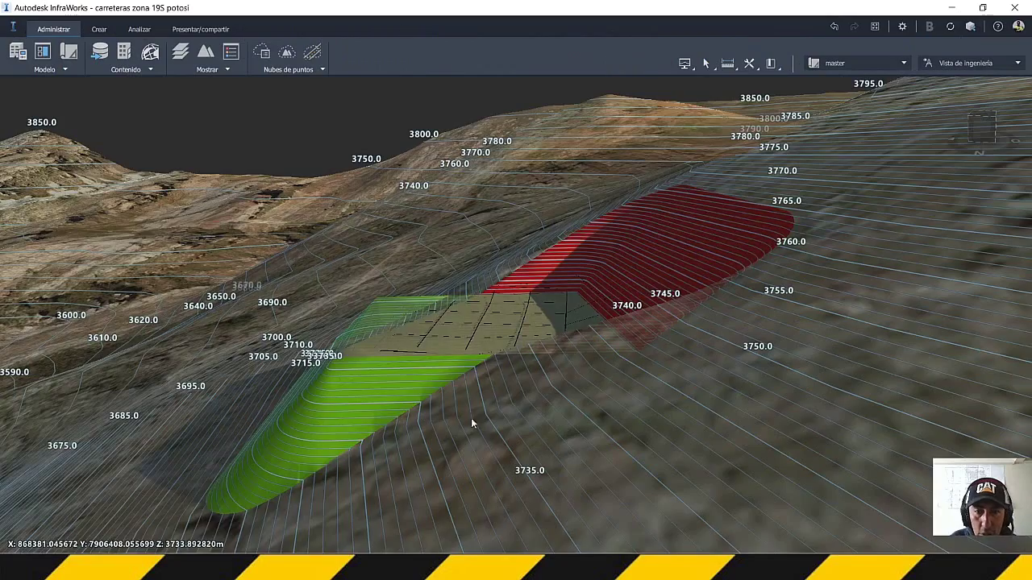
{"action": "middle_click_drag", "start_coordinate": [472, 422], "coordinate": [500, 375]}
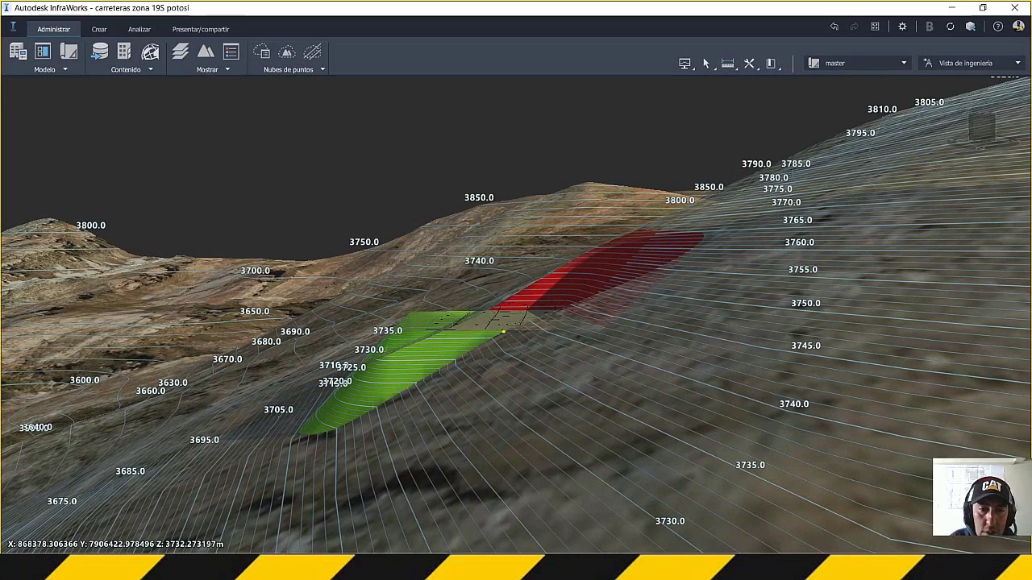
{"action": "left_click_drag", "start_coordinate": [504, 332], "coordinate": [303, 436]}
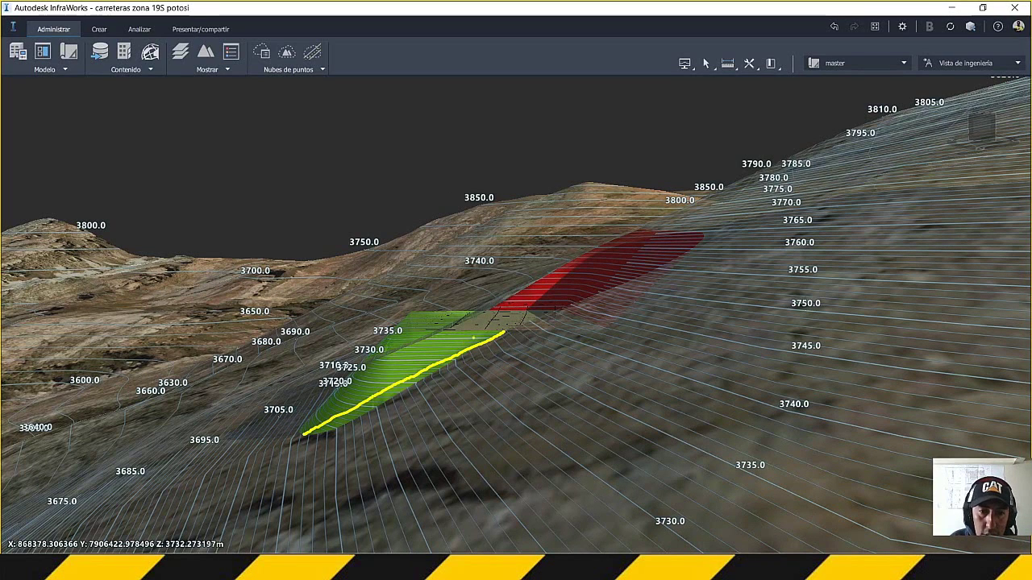
{"action": "left_click_drag", "start_coordinate": [497, 343], "coordinate": [437, 403]}
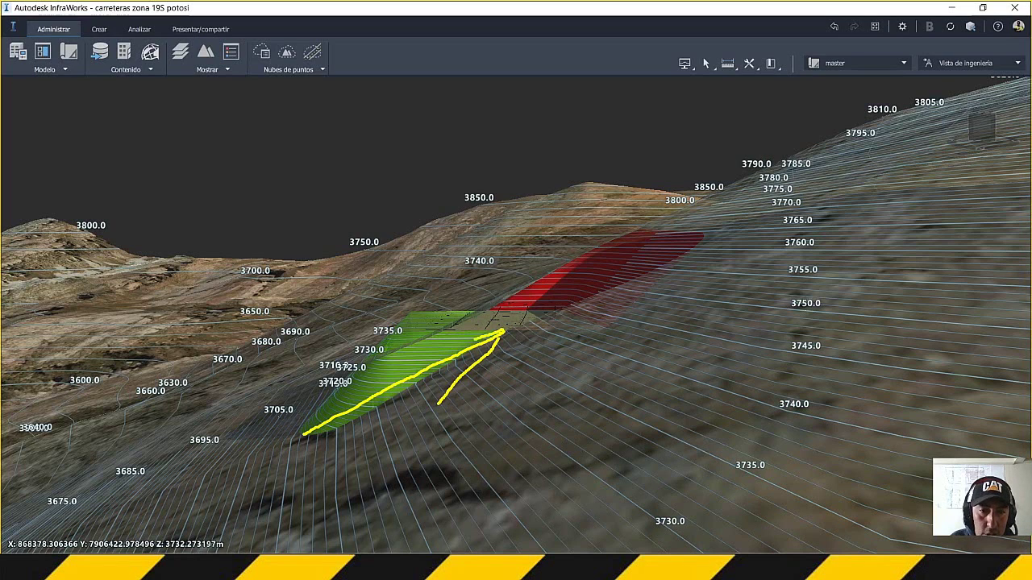
{"action": "left_click_drag", "start_coordinate": [395, 365], "coordinate": [155, 457]}
{"action": "mouse_move", "coordinate": [350, 338]}
{"action": "left_mouse_down"}
{"action": "mouse_move", "coordinate": [314, 342]}
{"action": "mouse_move", "coordinate": [496, 407]}
{"action": "mouse_move", "coordinate": [318, 344]}
{"action": "left_mouse_up"}
{"action": "mouse_move", "coordinate": [560, 313]}
{"action": "left_mouse_down"}
{"action": "mouse_move", "coordinate": [681, 264]}
{"action": "mouse_move", "coordinate": [610, 277]}
{"action": "mouse_move", "coordinate": [657, 247]}
{"action": "left_mouse_up"}
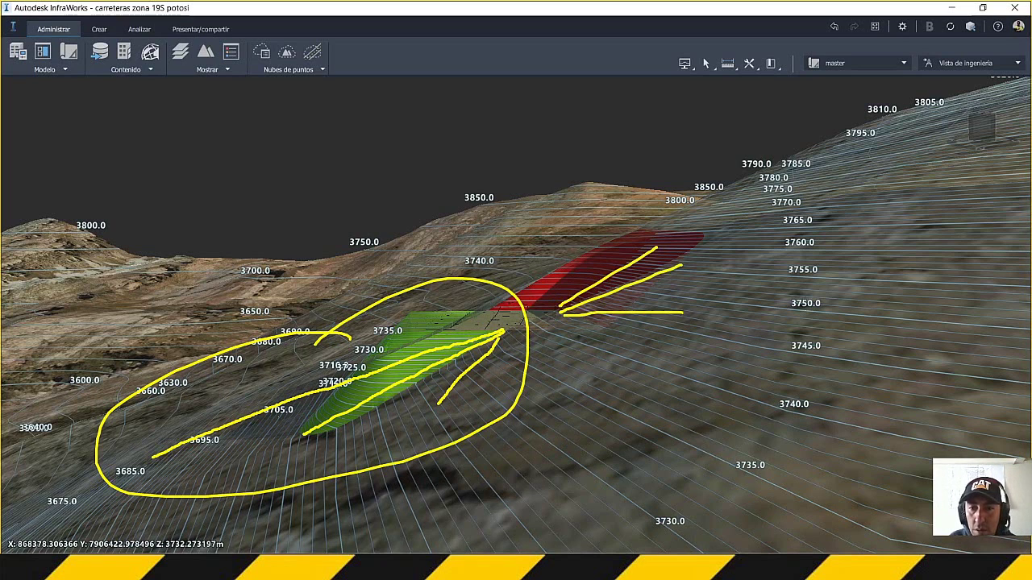
{"action": "key", "text": "Escape"}
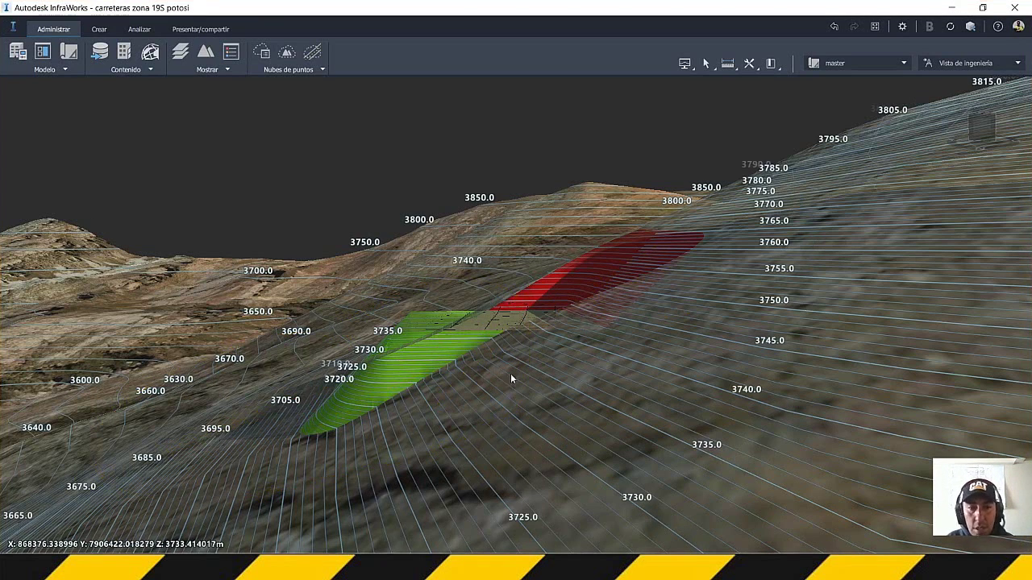
{"action": "scroll", "coordinate": [510, 373], "scroll_direction": "up", "scroll_amount": 5}
Switch back to Civil 3D and examine the SUPERFICIE EXPLANACION GRADING surface in the Object Viewer from oblique and side angles
{"action": "key", "text": "alt+Tab"}
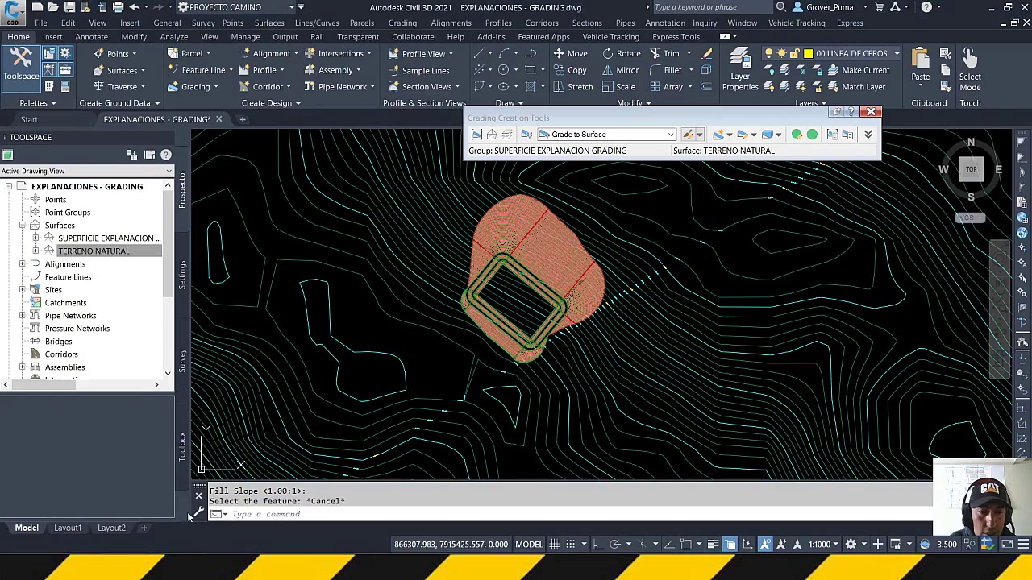
{"action": "scroll", "coordinate": [580, 299], "scroll_direction": "up", "scroll_amount": 2}
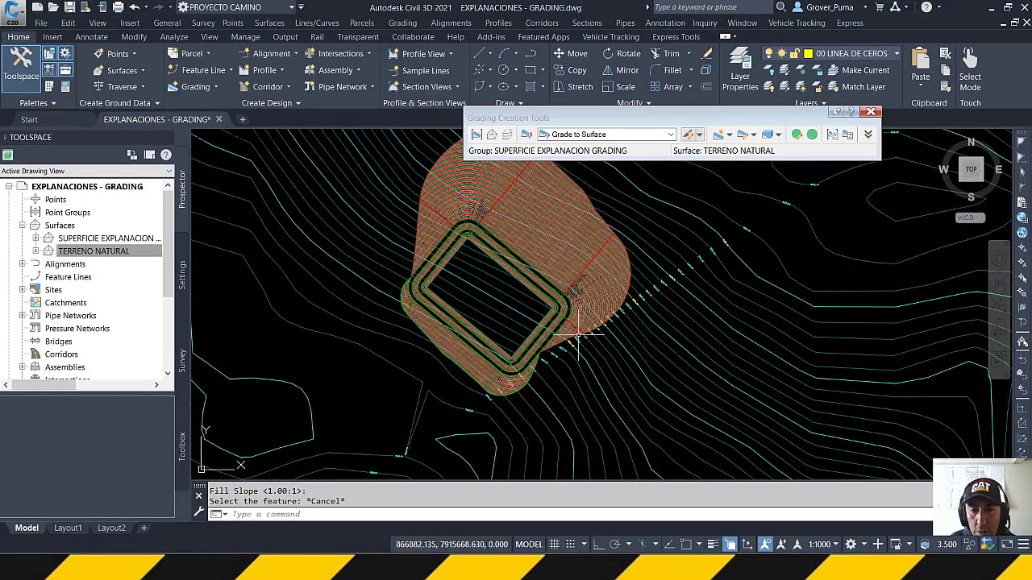
{"action": "left_click", "coordinate": [543, 234]}
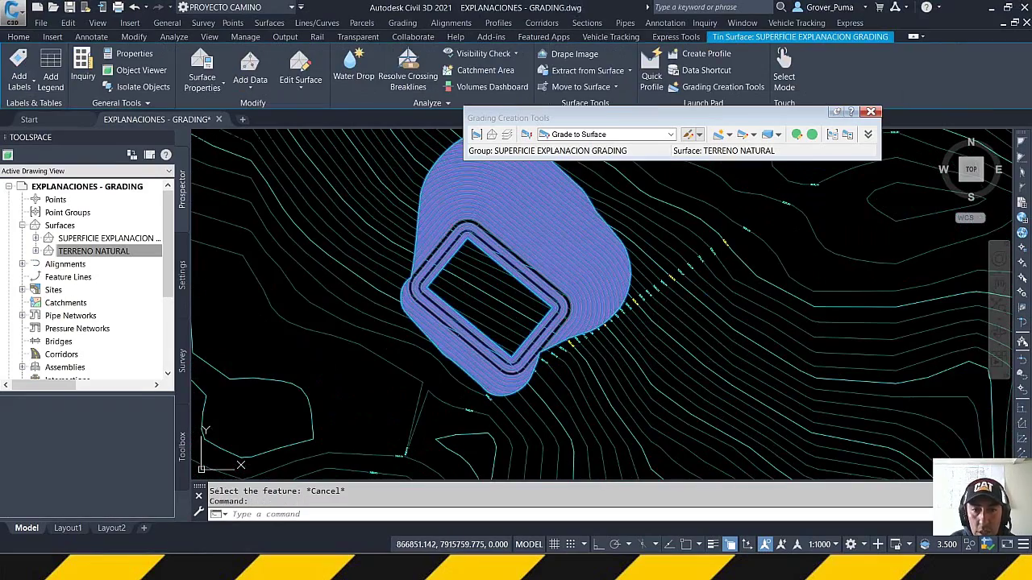
{"action": "right_click", "coordinate": [533, 226]}
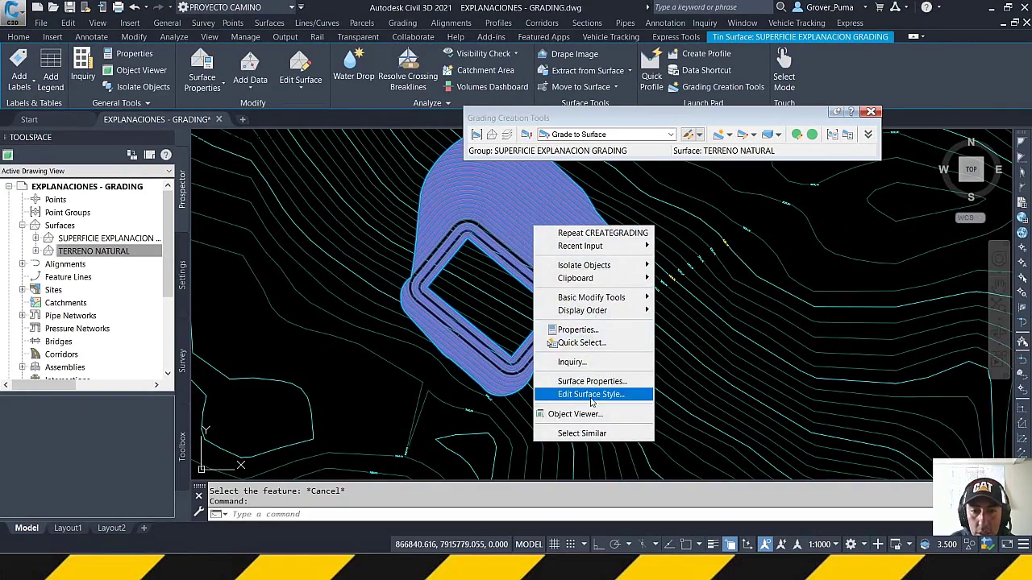
{"action": "left_click", "coordinate": [576, 414]}
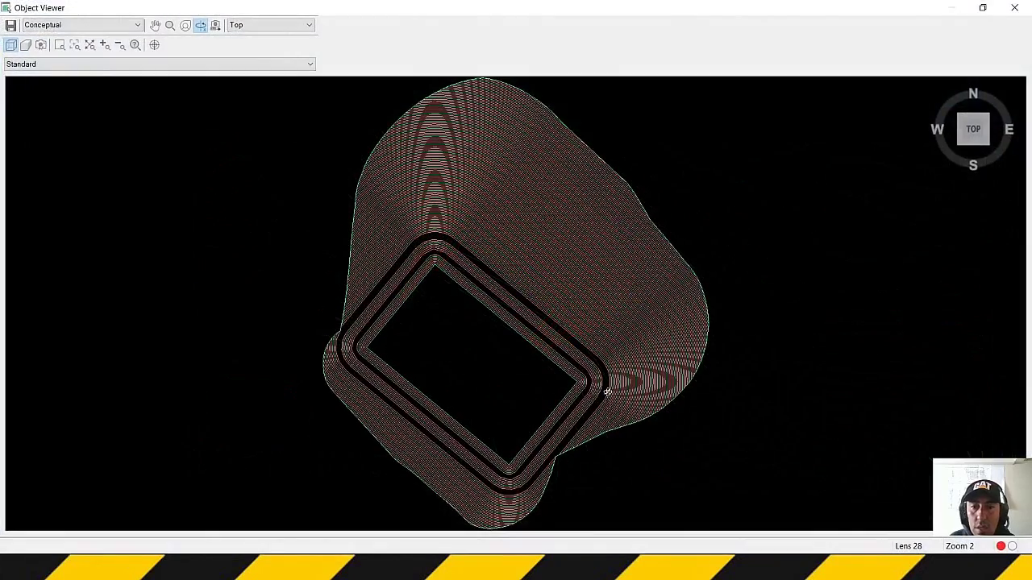
{"action": "left_click_drag", "start_coordinate": [643, 430], "coordinate": [617, 384]}
{"action": "left_click_drag", "start_coordinate": [557, 484], "coordinate": [337, 357]}
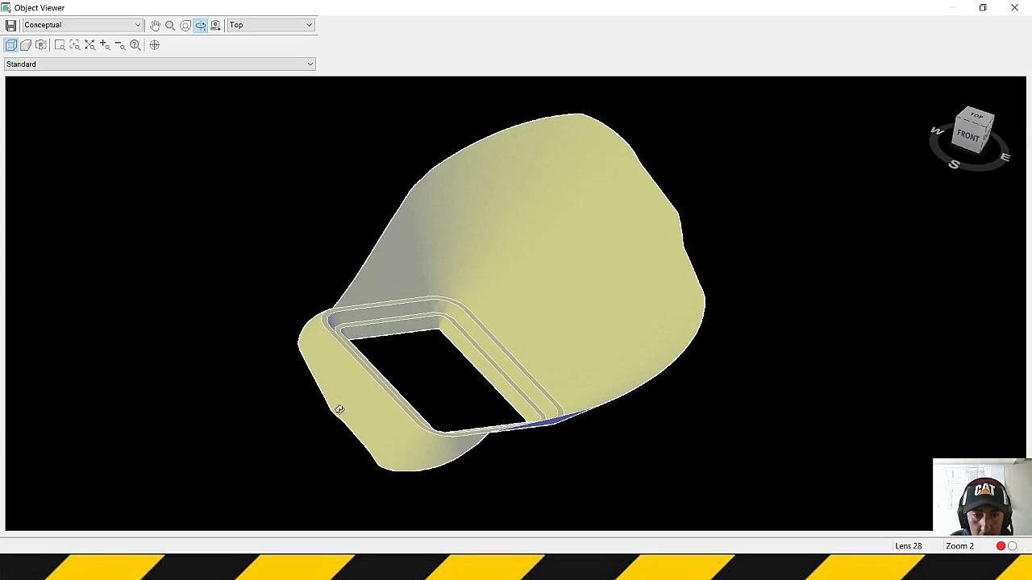
{"action": "left_click_drag", "start_coordinate": [569, 447], "coordinate": [511, 370]}
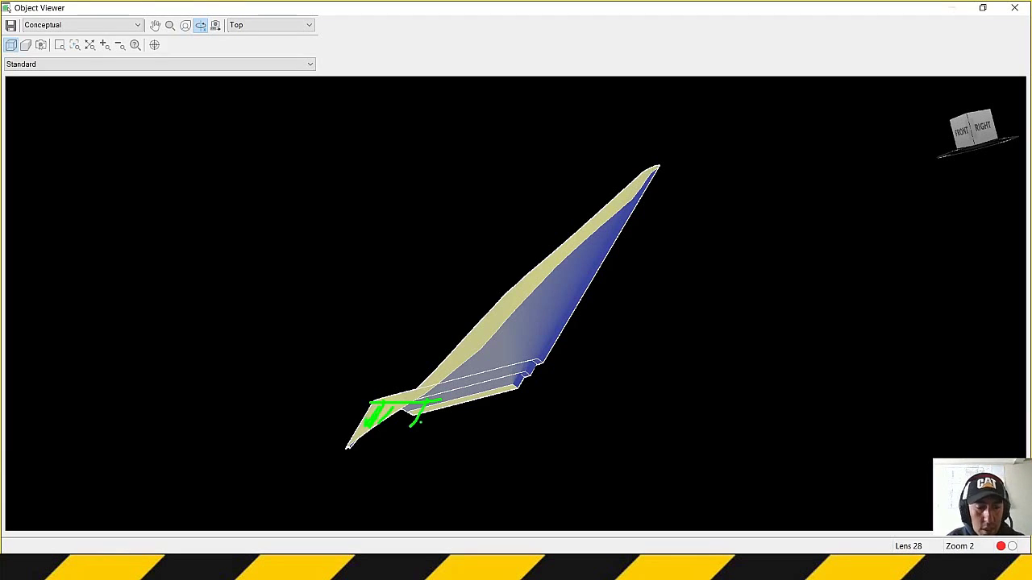
Mark the large cut slope above the benches with red strokes in the side view
{"action": "left_click_drag", "start_coordinate": [466, 369], "coordinate": [599, 271]}
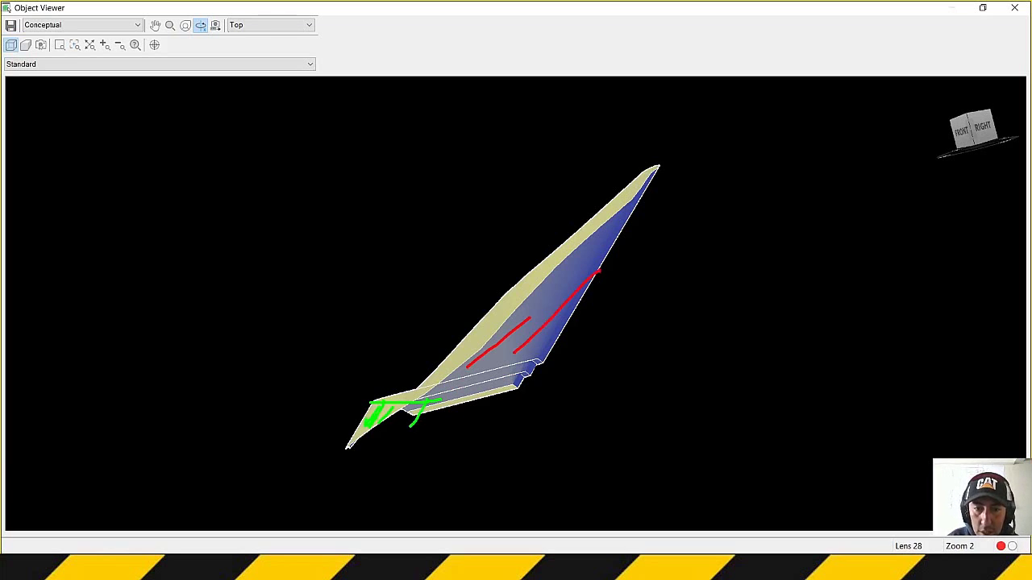
{"action": "left_click_drag", "start_coordinate": [523, 315], "coordinate": [567, 256]}
{"action": "left_click_drag", "start_coordinate": [527, 319], "coordinate": [589, 260]}
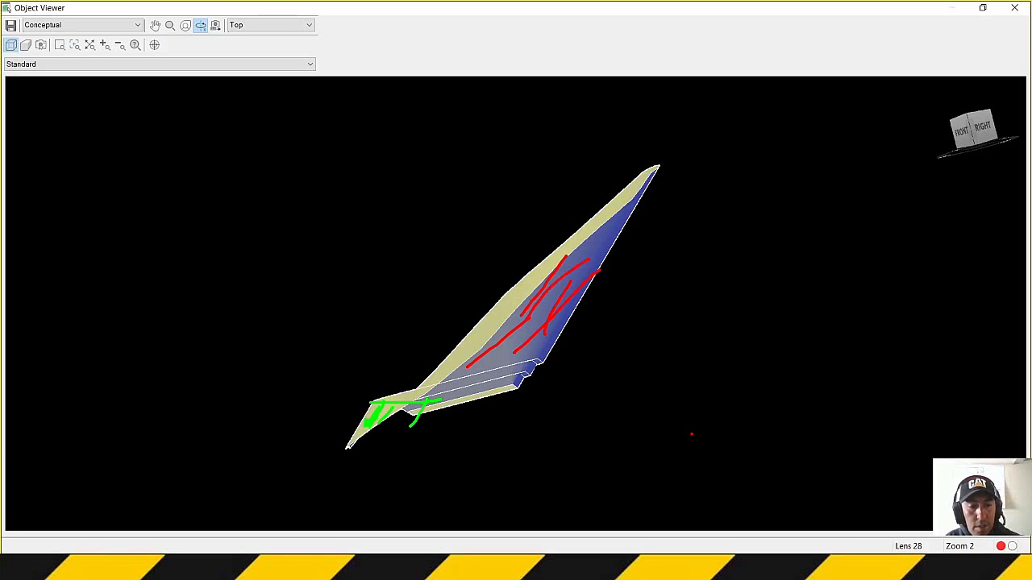
Leave the Object Viewer and create a grading infill in the empty area inside the platform
{"action": "key", "text": "Escape"}
{"action": "left_click_drag", "start_coordinate": [528, 399], "coordinate": [617, 428]}
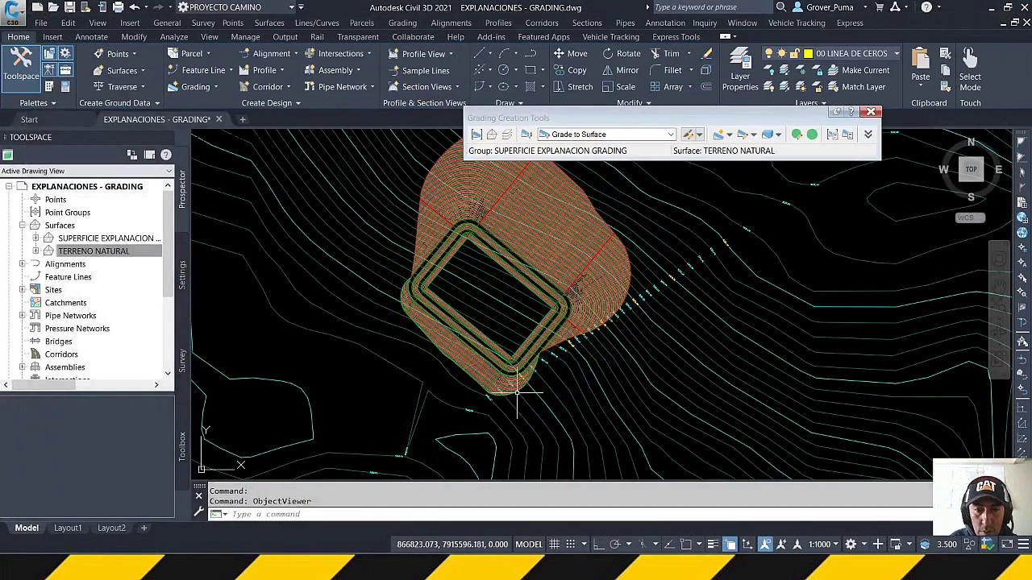
{"action": "left_click", "coordinate": [728, 135]}
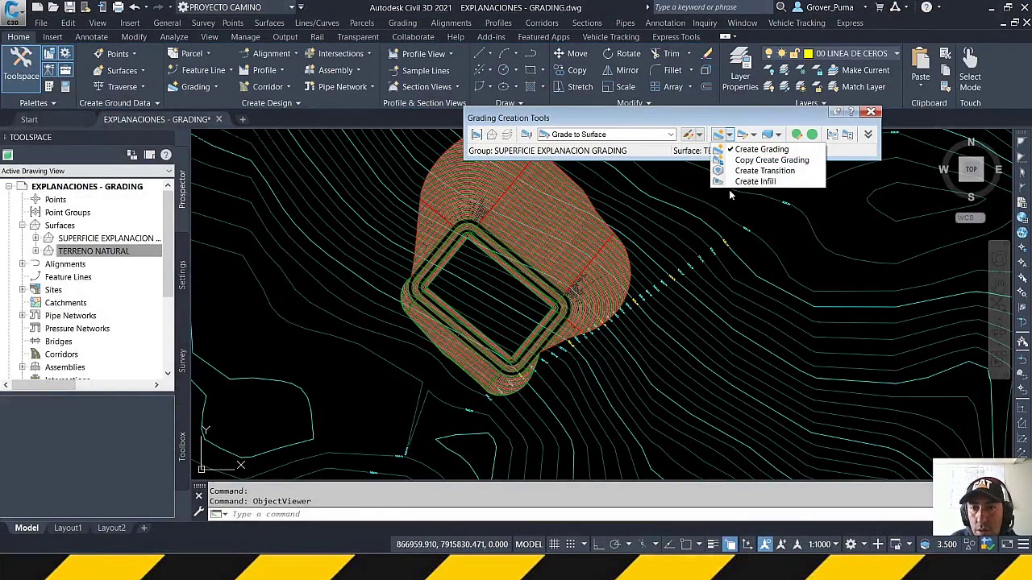
{"action": "left_click", "coordinate": [758, 181]}
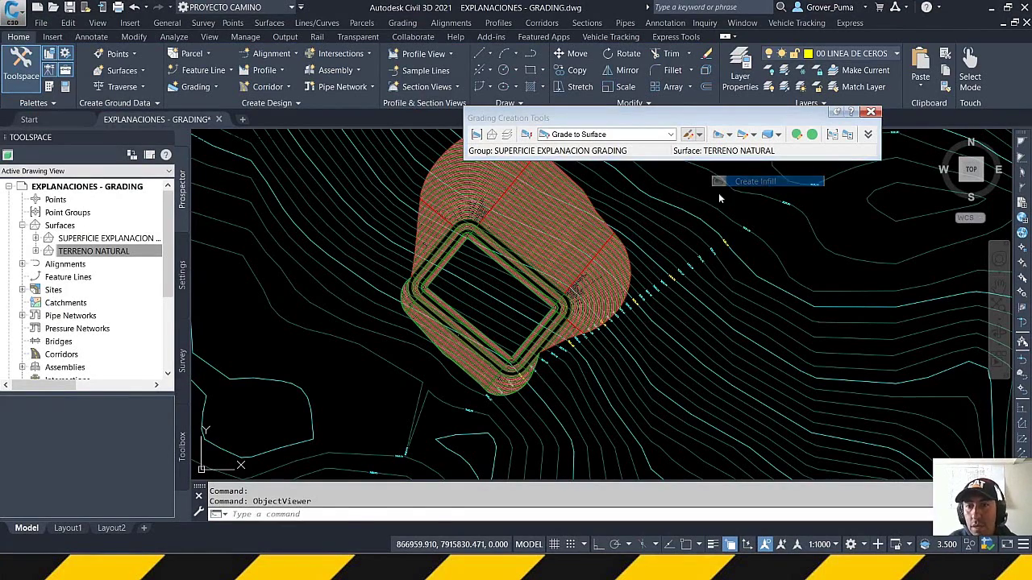
{"action": "scroll", "coordinate": [496, 286], "scroll_direction": "up", "scroll_amount": 3}
{"action": "left_click", "coordinate": [479, 287]}
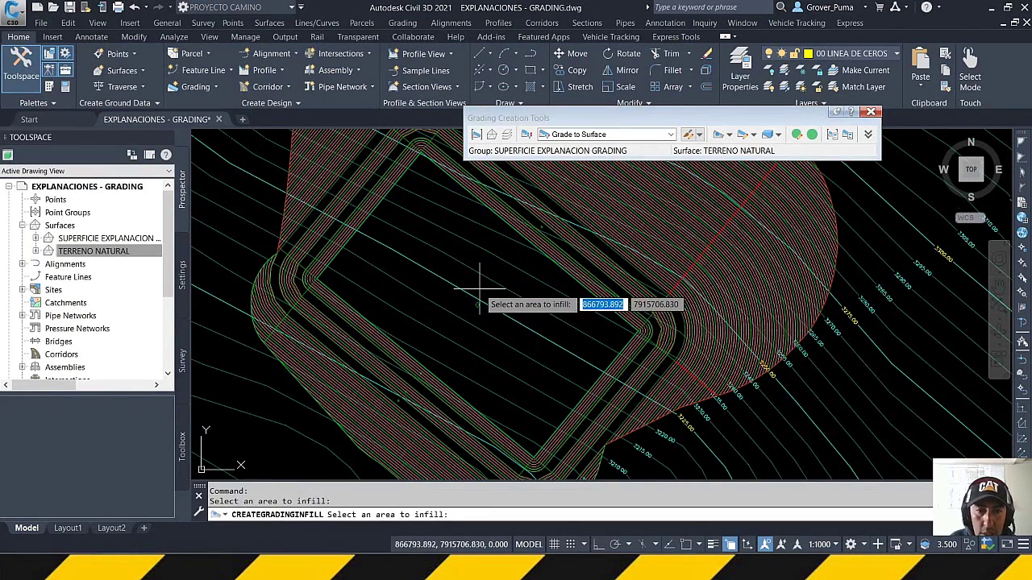
{"action": "scroll", "coordinate": [479, 288], "scroll_direction": "down", "scroll_amount": 3}
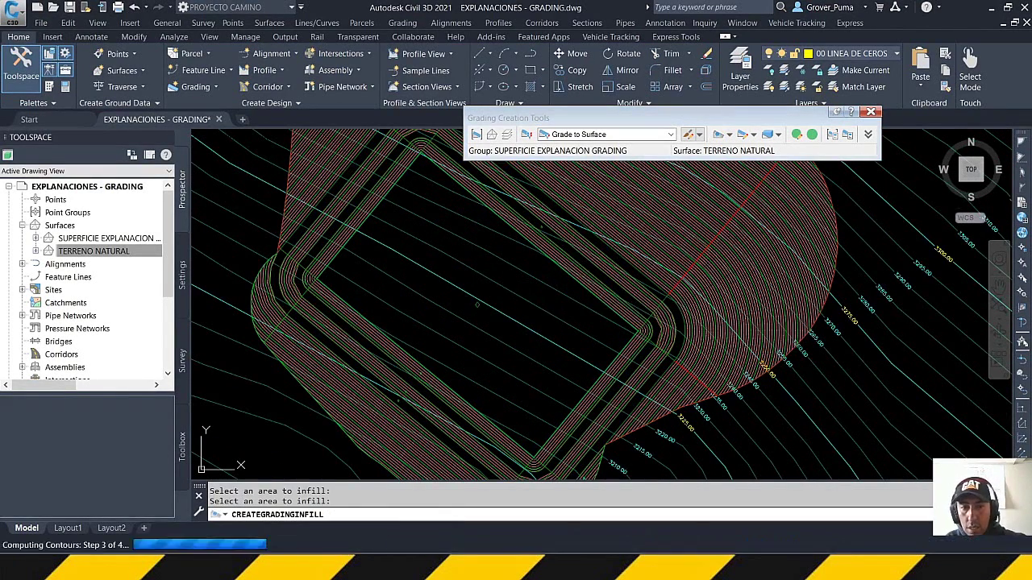
{"action": "key", "text": "Return"}
{"action": "scroll", "coordinate": [499, 310], "scroll_direction": "down", "scroll_amount": 2}
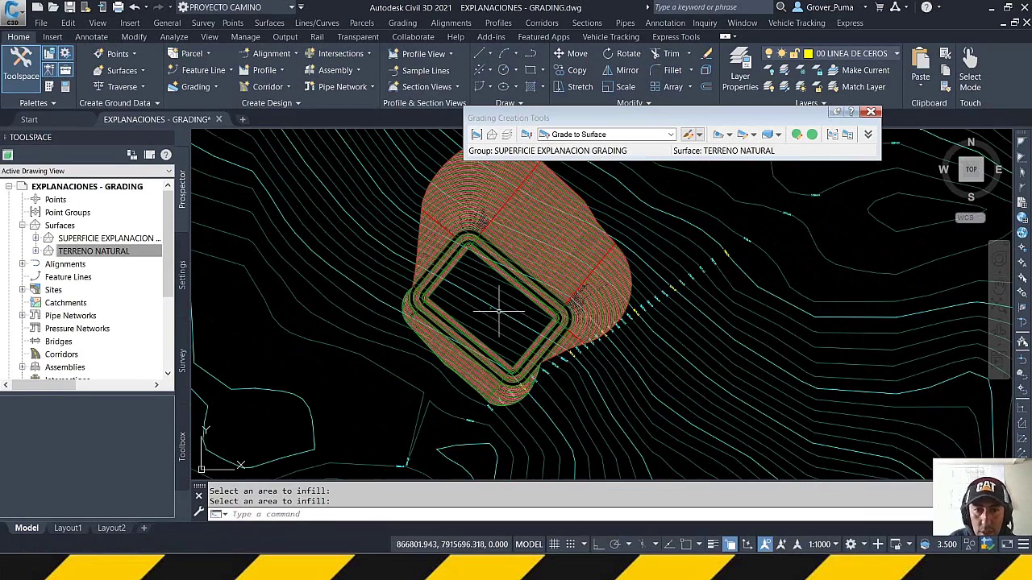
Examine the infilled SUPERFICIE EXPLANACION GRADING surface in the Object Viewer and compare it with the platform model in InfraWorks
{"action": "left_click", "coordinate": [552, 251]}
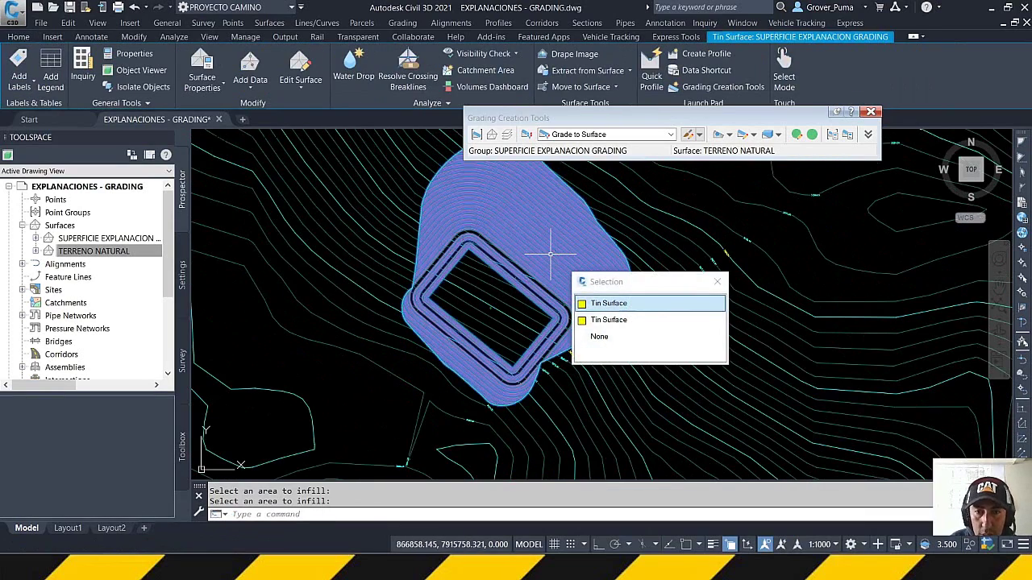
{"action": "left_click", "coordinate": [609, 307]}
{"action": "right_click", "coordinate": [564, 268]}
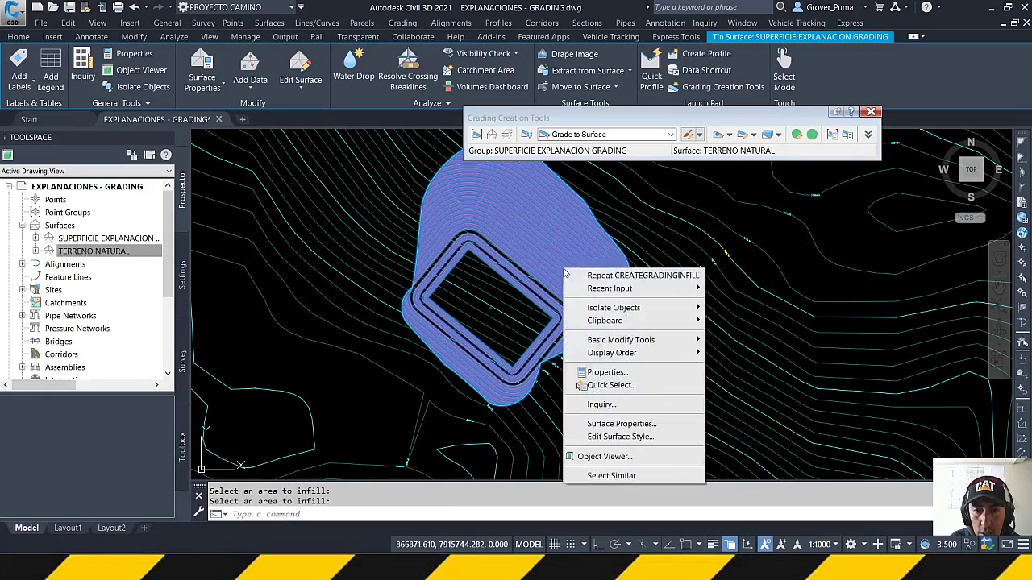
{"action": "left_click", "coordinate": [611, 457]}
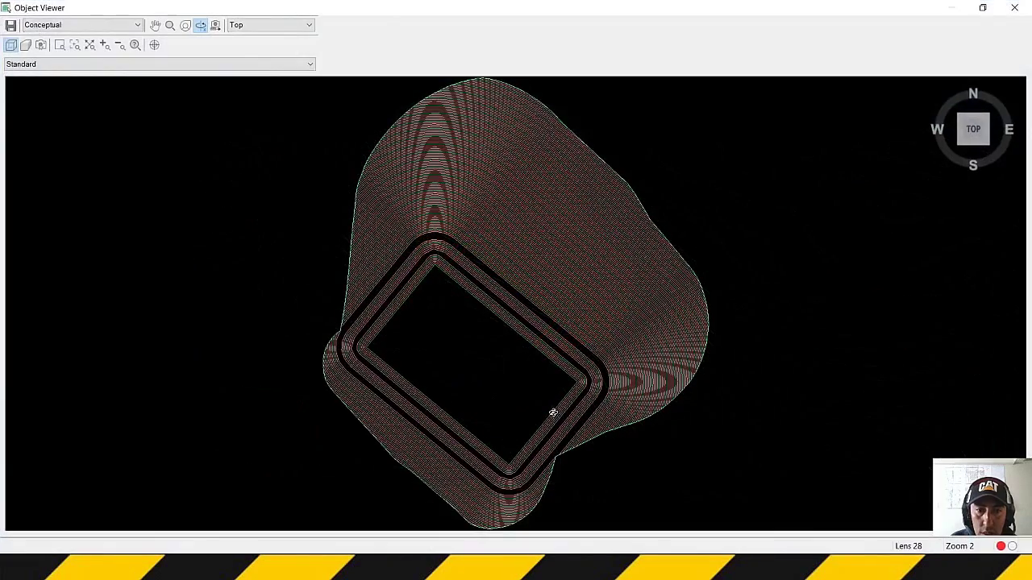
{"action": "mouse_move", "coordinate": [553, 413]}
{"action": "left_mouse_down"}
{"action": "mouse_move", "coordinate": [550, 403]}
{"action": "mouse_move", "coordinate": [524, 410]}
{"action": "mouse_move", "coordinate": [506, 392]}
{"action": "mouse_move", "coordinate": [456, 430]}
{"action": "mouse_move", "coordinate": [488, 394]}
{"action": "mouse_move", "coordinate": [495, 357]}
{"action": "mouse_move", "coordinate": [369, 427]}
{"action": "mouse_move", "coordinate": [468, 435]}
{"action": "mouse_move", "coordinate": [426, 473]}
{"action": "mouse_move", "coordinate": [388, 469]}
{"action": "left_mouse_up"}
{"action": "scroll", "coordinate": [452, 400], "scroll_direction": "up", "scroll_amount": 2}
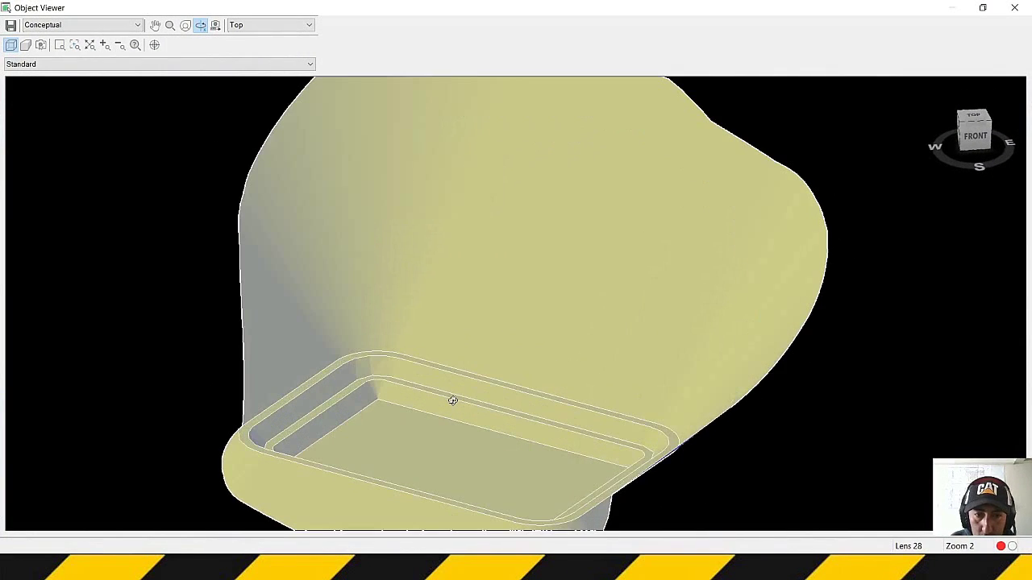
{"action": "left_click_drag", "start_coordinate": [453, 401], "coordinate": [394, 381]}
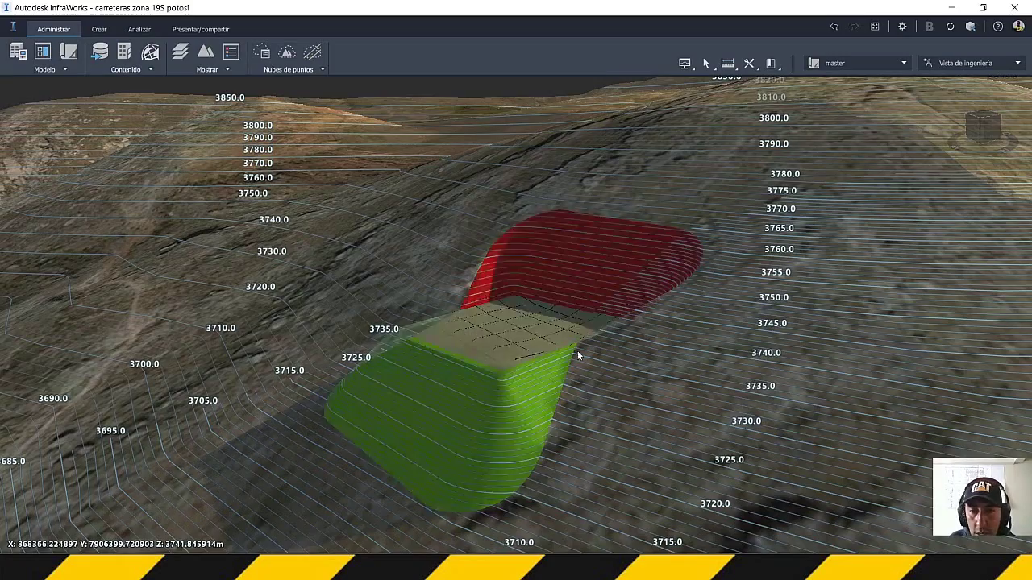
{"action": "mouse_move", "coordinate": [575, 350]}
{"action": "middle_mouse_down", "text": "shift"}
{"action": "mouse_move", "coordinate": [610, 372]}
{"action": "mouse_move", "coordinate": [529, 366]}
{"action": "mouse_move", "coordinate": [553, 350]}
{"action": "mouse_move", "coordinate": [740, 361]}
{"action": "mouse_move", "coordinate": [474, 377]}
{"action": "mouse_move", "coordinate": [371, 430]}
{"action": "mouse_move", "coordinate": [481, 403]}
{"action": "mouse_move", "coordinate": [541, 408]}
{"action": "mouse_move", "coordinate": [667, 360]}
{"action": "mouse_move", "coordinate": [784, 361]}
{"action": "mouse_move", "coordinate": [302, 427]}
{"action": "mouse_move", "coordinate": [428, 399]}
{"action": "mouse_move", "coordinate": [655, 376]}
{"action": "mouse_move", "coordinate": [742, 401]}
{"action": "mouse_move", "coordinate": [650, 384]}
{"action": "mouse_move", "coordinate": [768, 401]}
{"action": "mouse_move", "coordinate": [542, 420]}
{"action": "mouse_move", "coordinate": [565, 417]}
{"action": "middle_mouse_up", "text": "shift"}
{"action": "left_click_drag", "start_coordinate": [412, 385], "coordinate": [473, 379]}
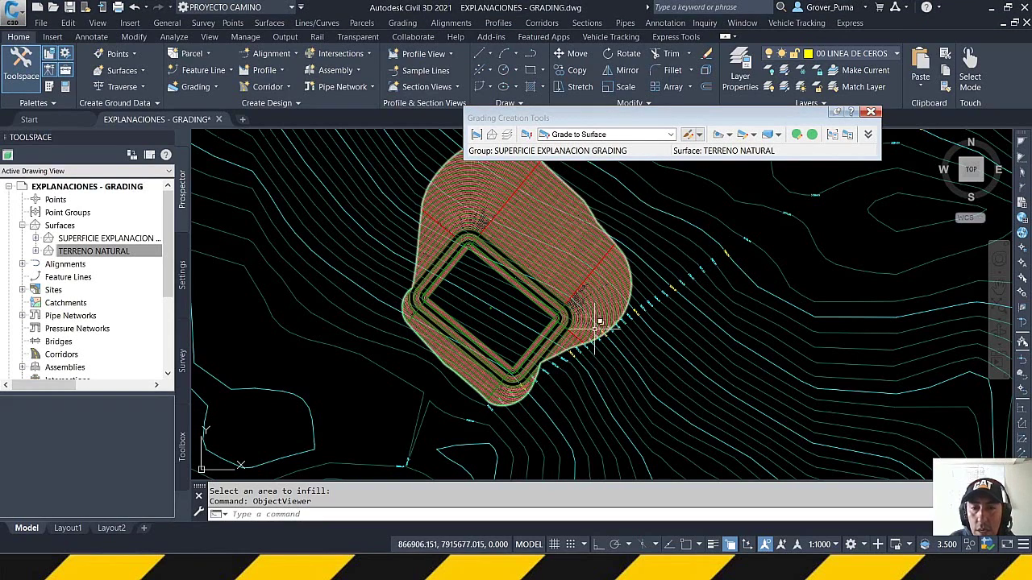
Switch back to Civil 3D and close the Grading Creation Tools
{"action": "scroll", "coordinate": [597, 315], "scroll_direction": "down", "scroll_amount": 2}
{"action": "left_click", "coordinate": [873, 114]}
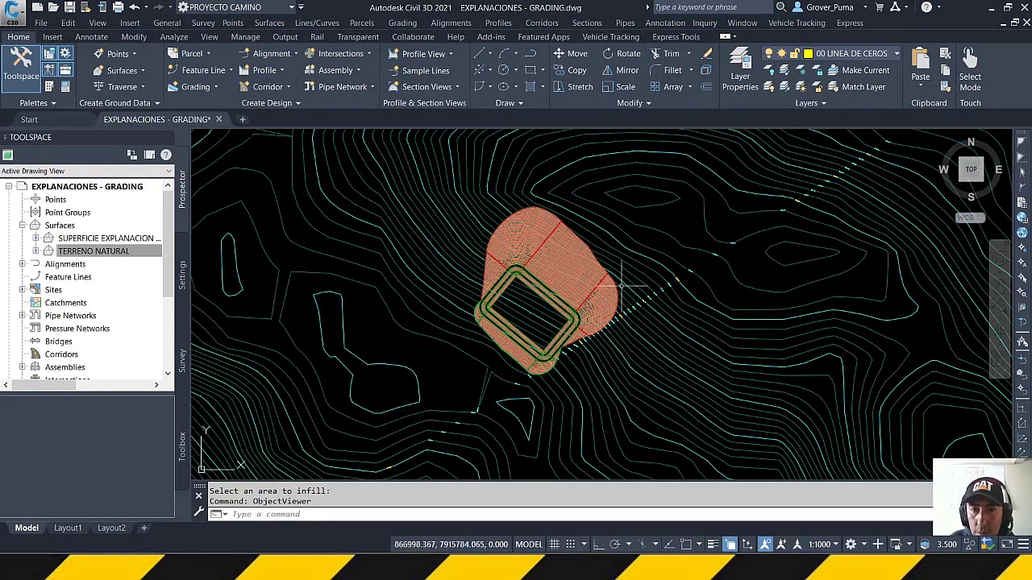
{"action": "scroll", "coordinate": [577, 319], "scroll_direction": "up", "scroll_amount": 2}
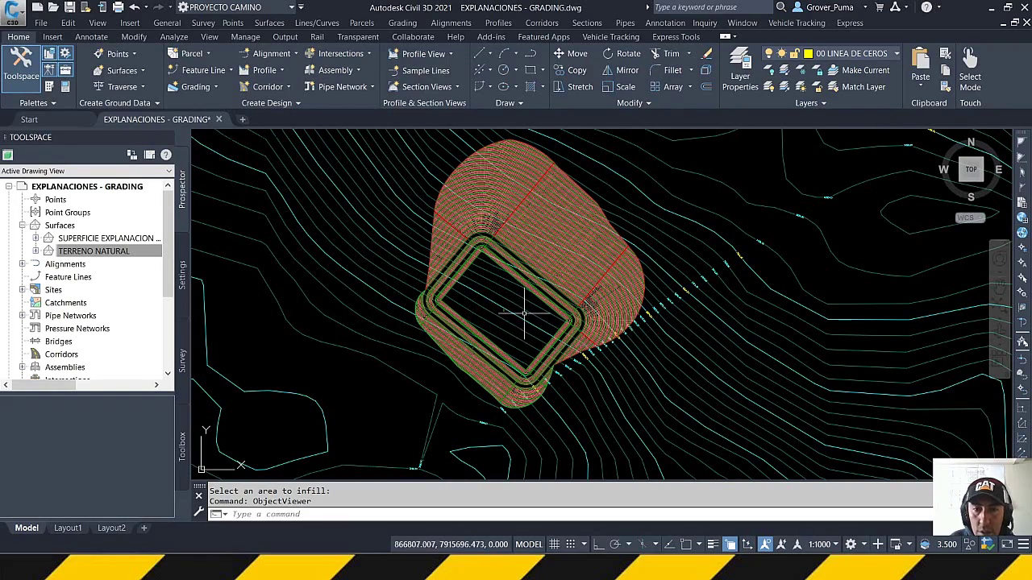
{"action": "scroll", "coordinate": [408, 271], "scroll_direction": "down", "scroll_amount": 3}
{"action": "scroll", "coordinate": [465, 332], "scroll_direction": "up", "scroll_amount": 3}
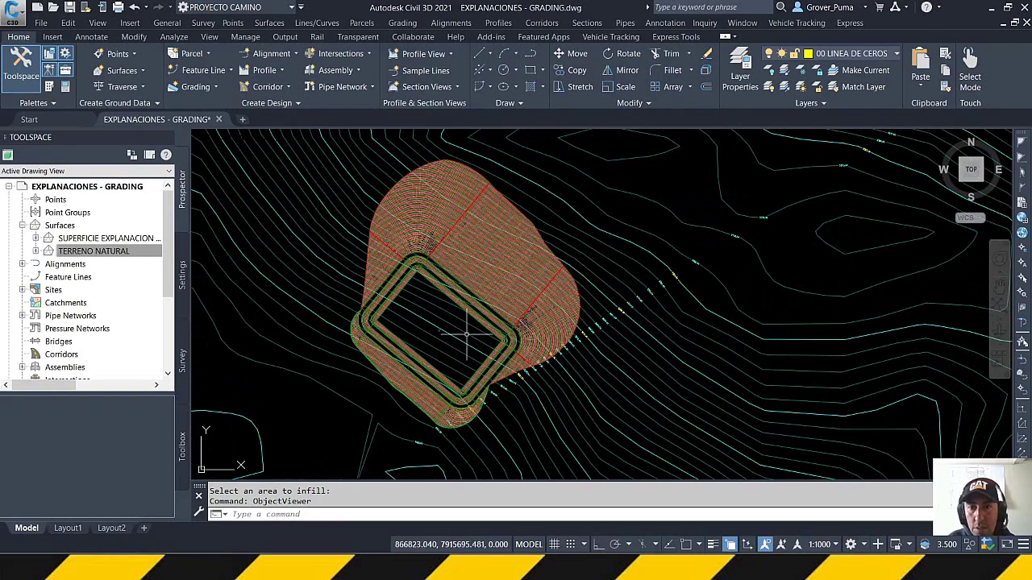
{"action": "middle_click_drag", "start_coordinate": [423, 345], "coordinate": [475, 321]}
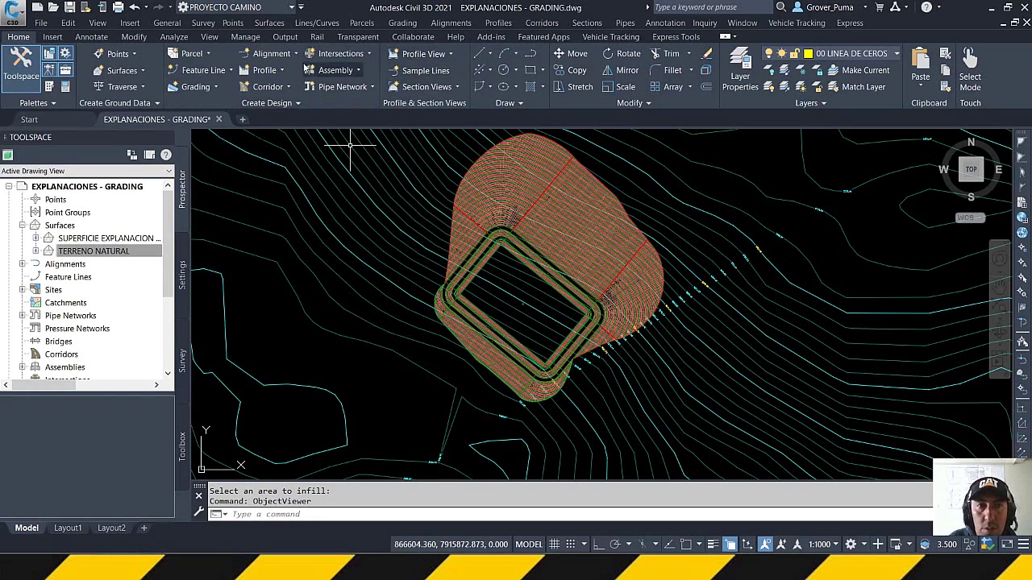
Create a centerline alignment named EJE EXPLANACION with the Alignment Creation Tools, using the Proposed style and All Labels label set
{"action": "left_click", "coordinate": [274, 53]}
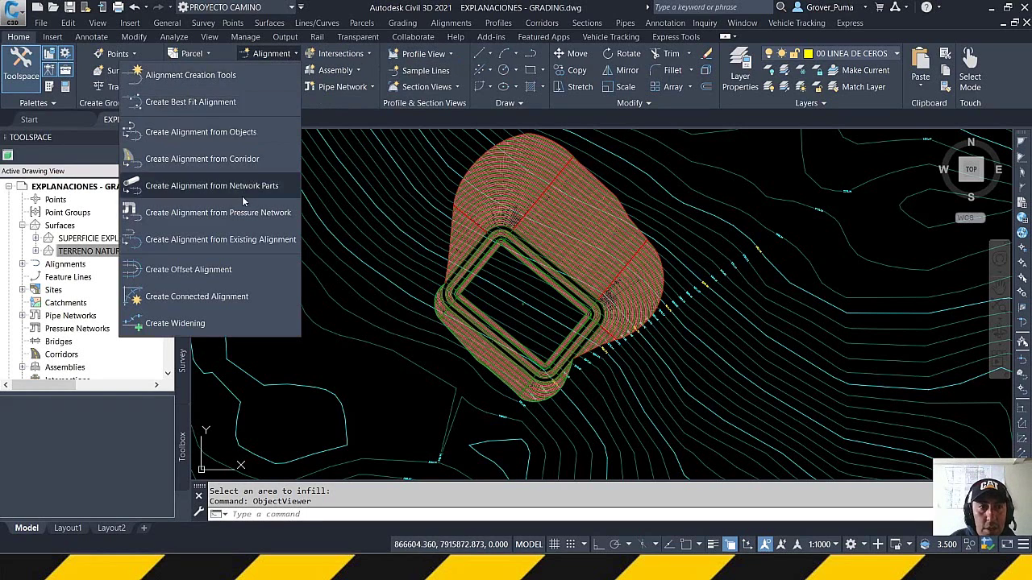
{"action": "left_click", "coordinate": [242, 78]}
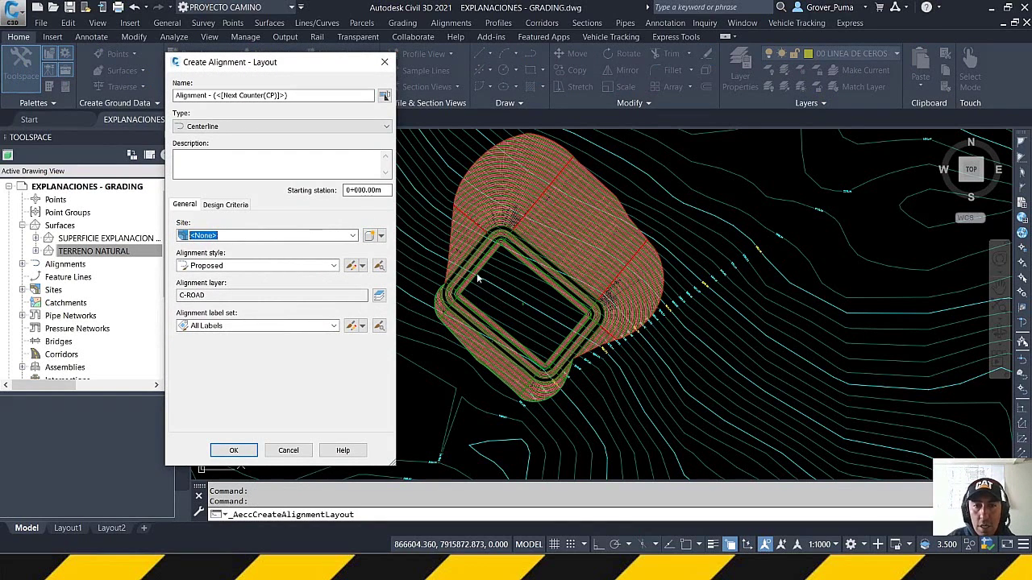
{"action": "left_click_drag", "start_coordinate": [299, 95], "coordinate": [170, 95]}
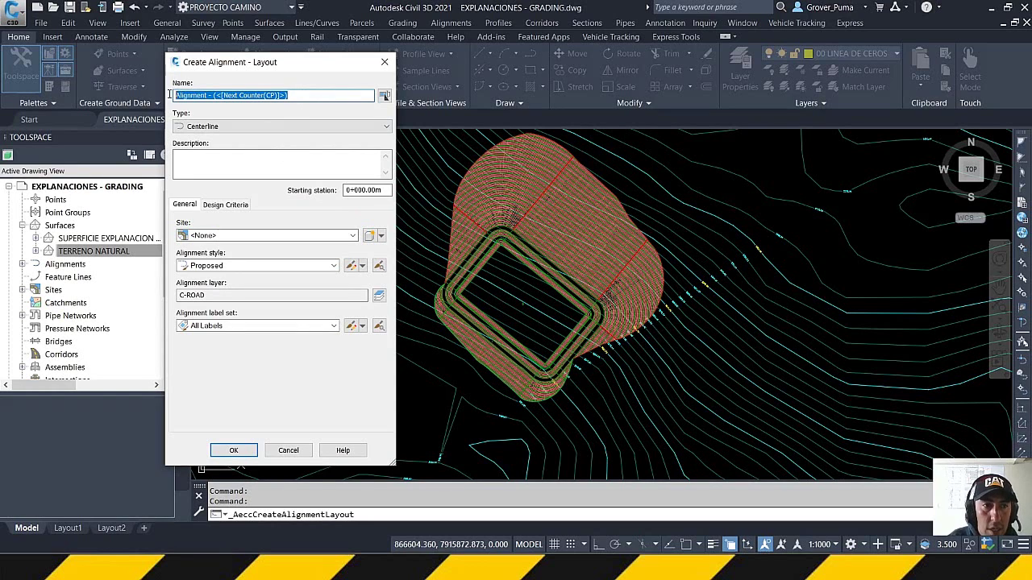
{"action": "type", "text": "EJE EXPLANACION"}
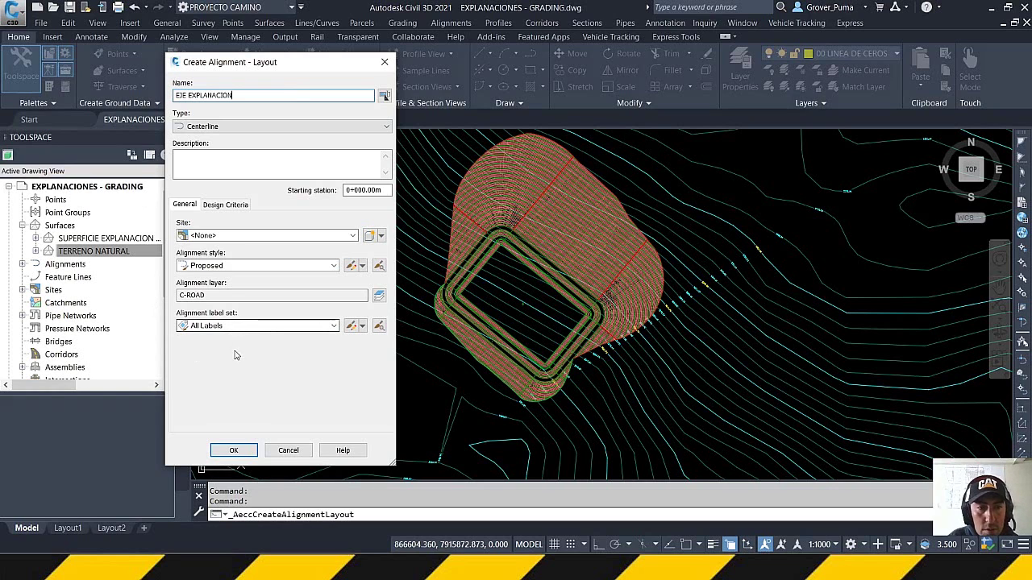
{"action": "left_click", "coordinate": [233, 450]}
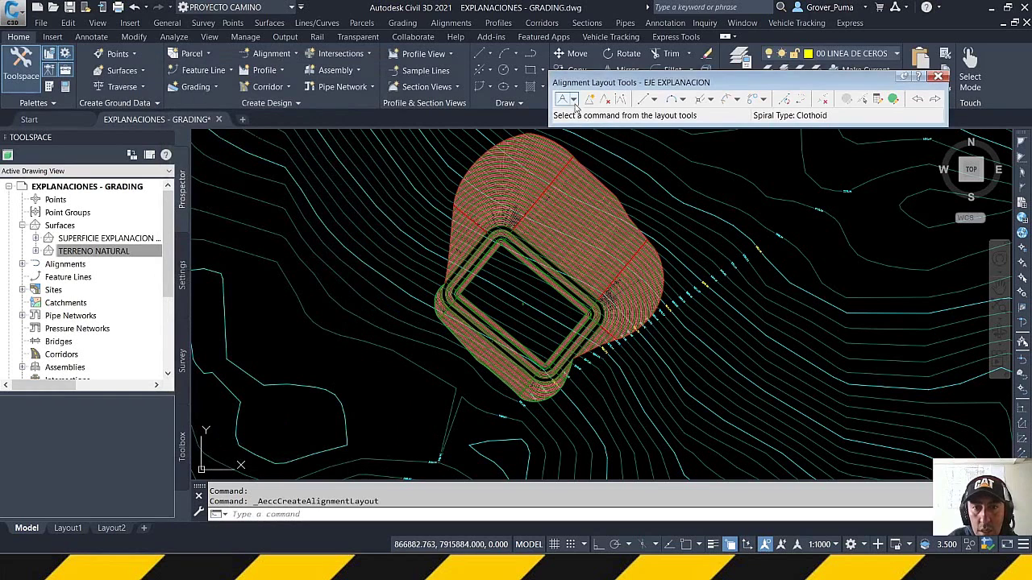
Draw EJE EXPLANACION as one straight tangent without curves, about 274 m long, from southwest of the platform across to beyond the northeast slope
{"action": "left_click", "coordinate": [574, 102]}
{"action": "left_click", "coordinate": [606, 108]}
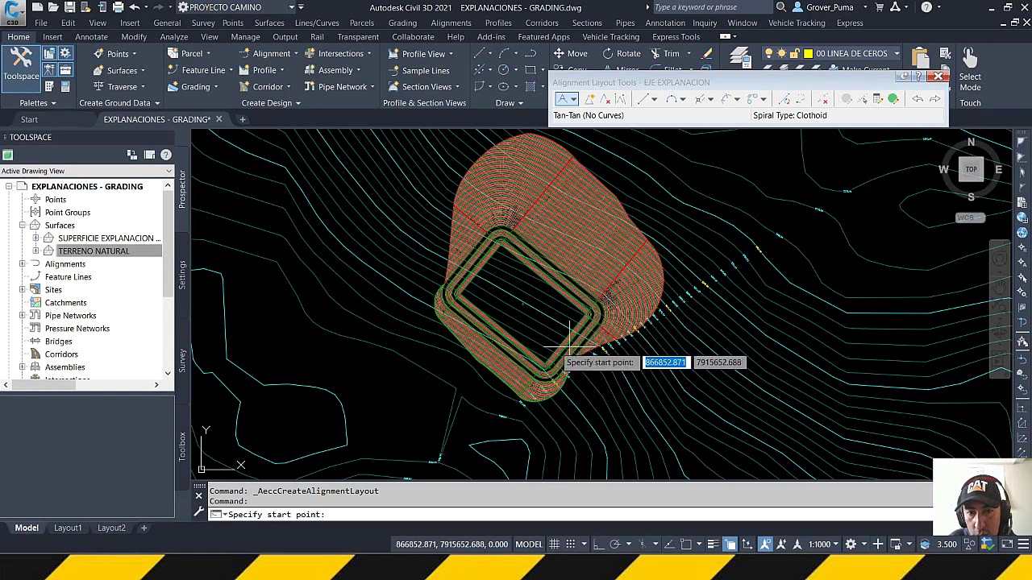
{"action": "left_click", "coordinate": [448, 378]}
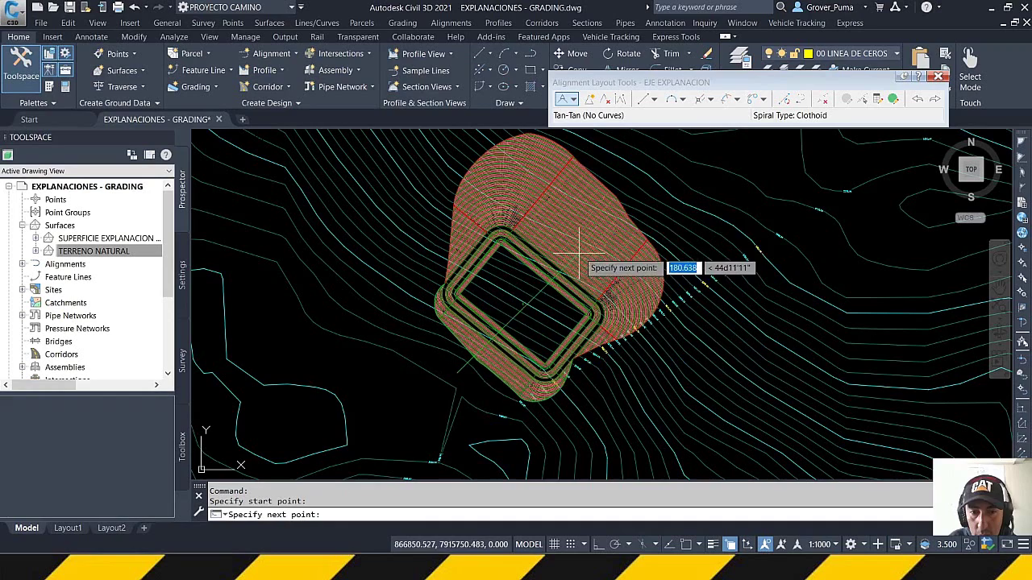
{"action": "scroll", "coordinate": [624, 194], "scroll_direction": "up", "scroll_amount": 2}
{"action": "left_click", "coordinate": [631, 180]}
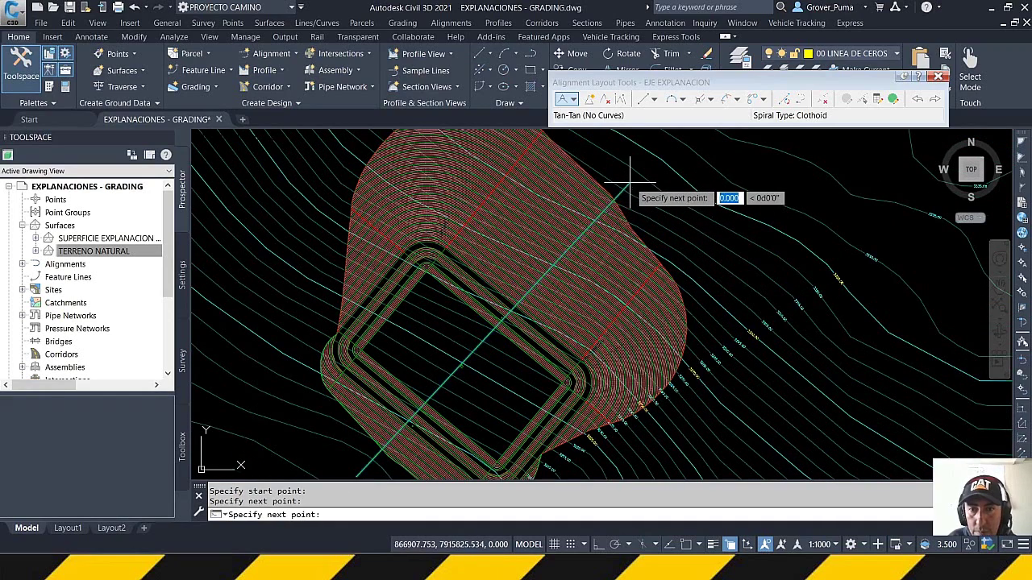
{"action": "key", "text": "Return"}
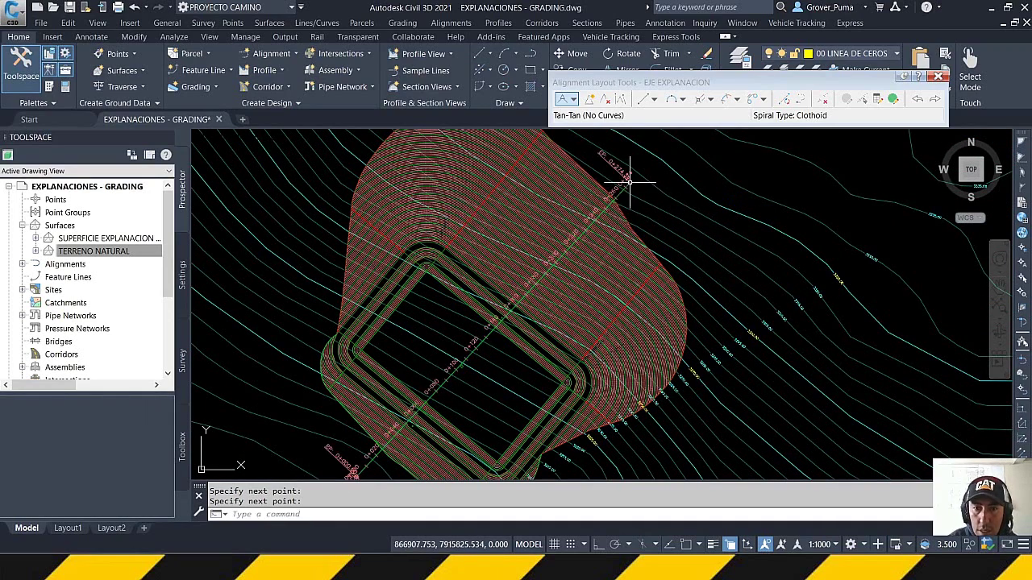
{"action": "scroll", "coordinate": [507, 226], "scroll_direction": "down", "scroll_amount": 3}
{"action": "scroll", "coordinate": [436, 284], "scroll_direction": "up", "scroll_amount": 3}
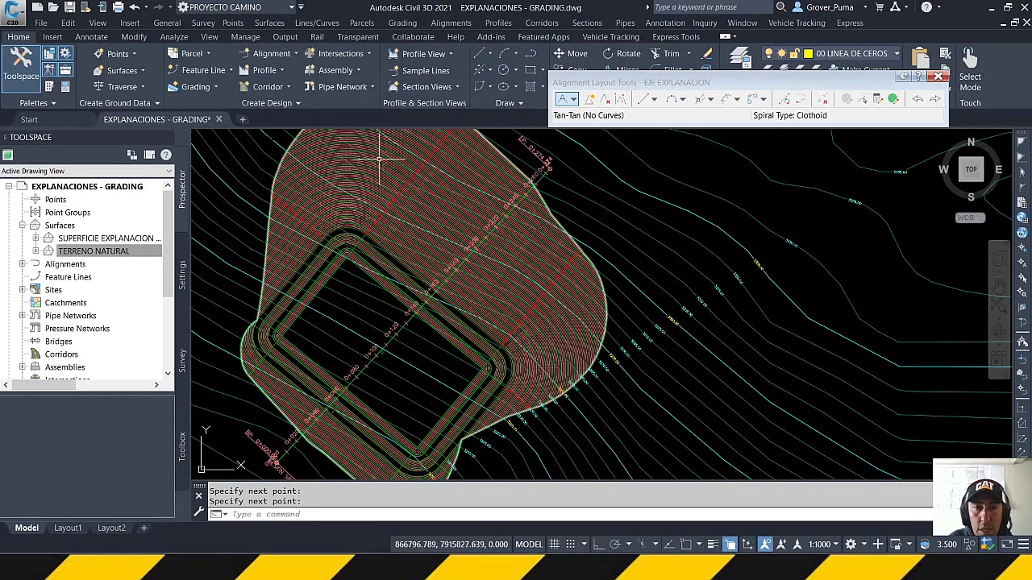
Start a surface profile along EJE EXPLANACION and add the SUPERFICIE EXPLANACION GRADING surface to its profile list
{"action": "left_click", "coordinate": [274, 72]}
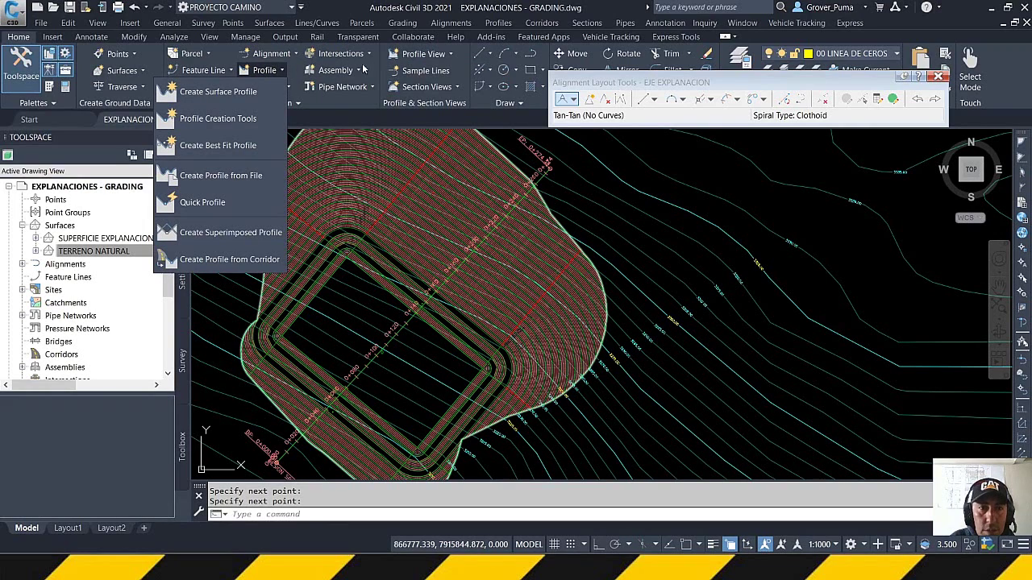
{"action": "left_click", "coordinate": [217, 92]}
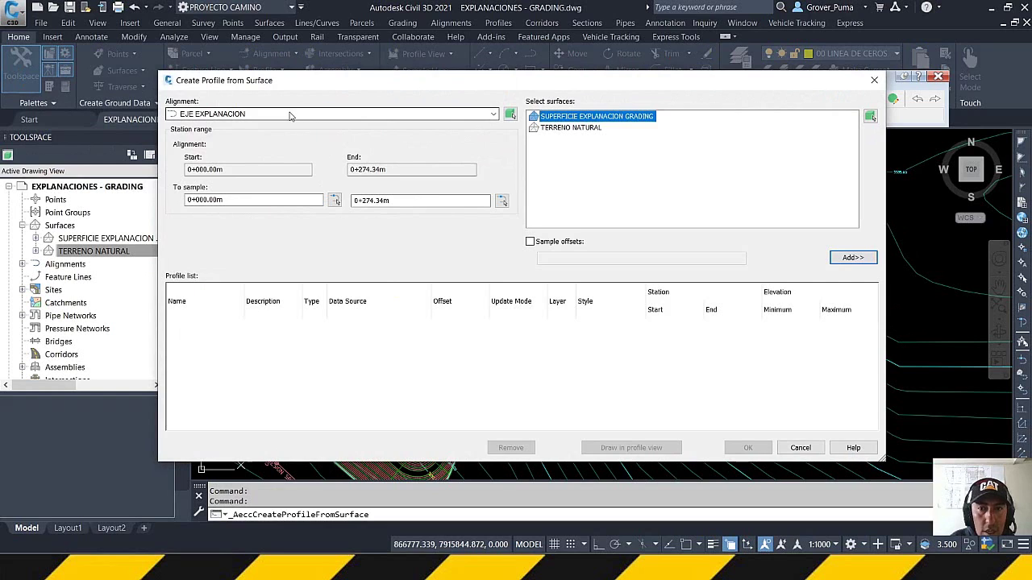
{"action": "left_click", "coordinate": [235, 114]}
{"action": "left_click", "coordinate": [227, 126]}
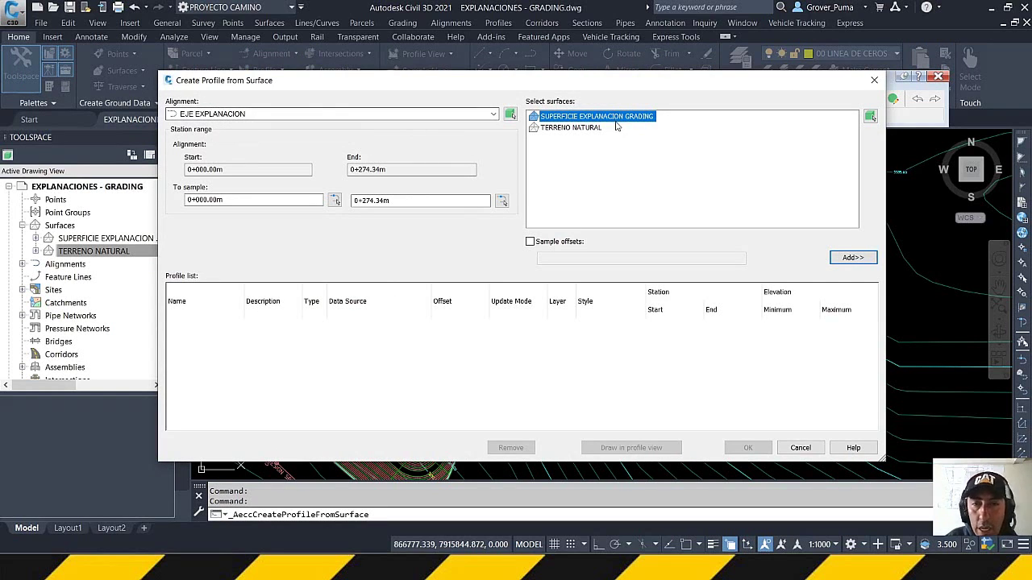
{"action": "left_click", "coordinate": [576, 129]}
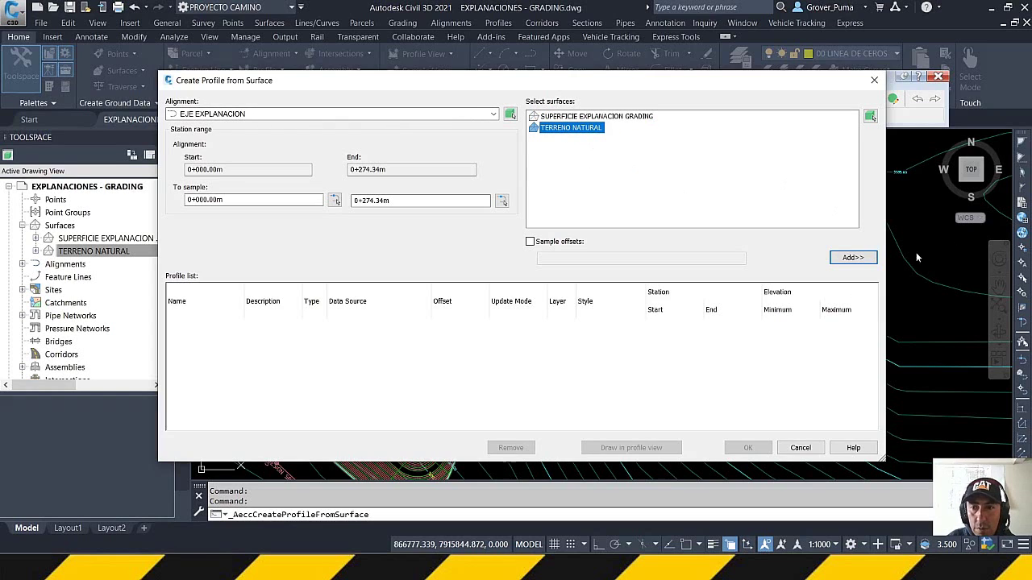
{"action": "left_click", "coordinate": [626, 118]}
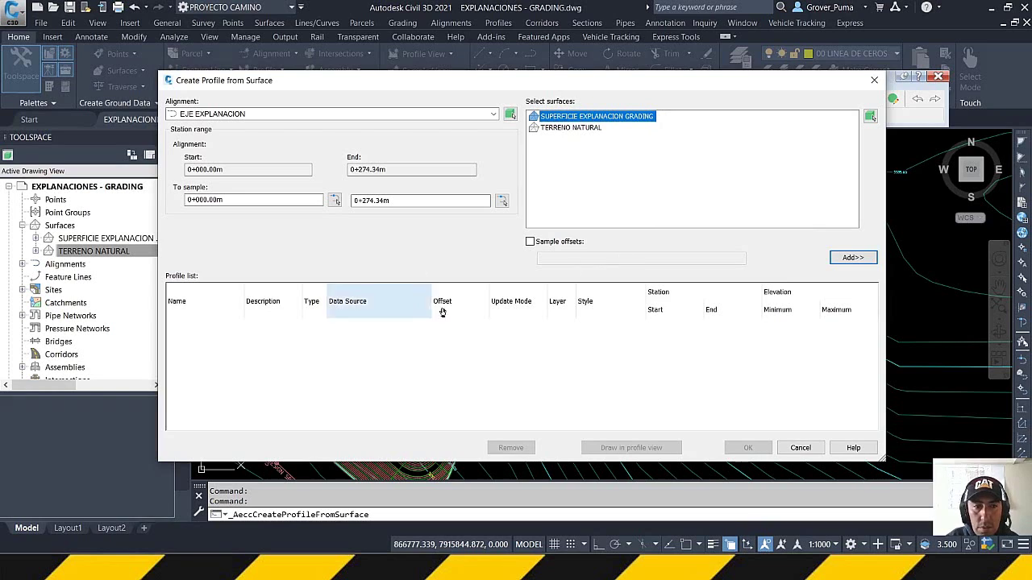
{"action": "left_click", "coordinate": [850, 259]}
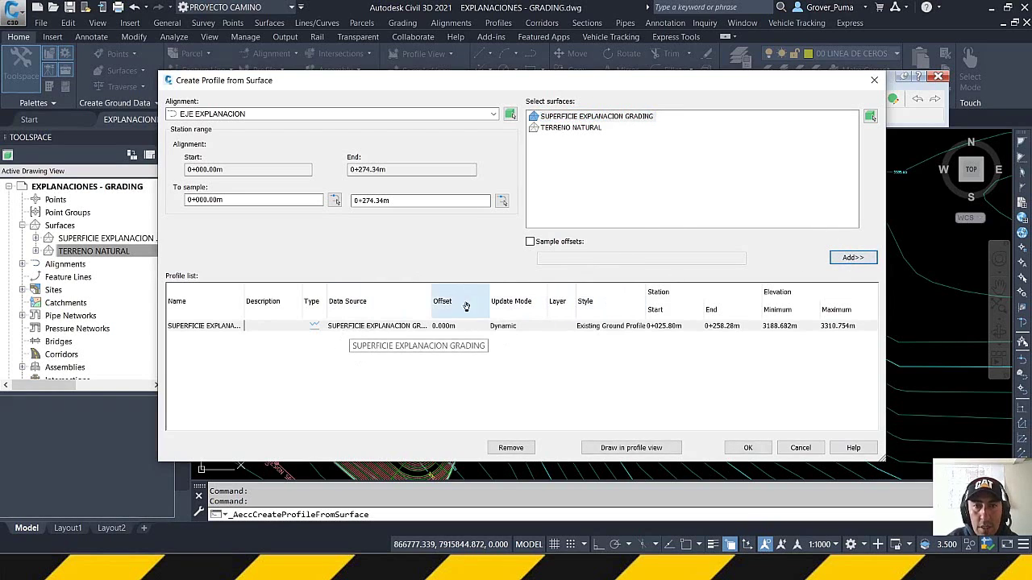
Start a profile view for EJE EXPLANACION and add one cut area and one fill area to its profile hatch options
{"action": "left_click", "coordinate": [631, 448]}
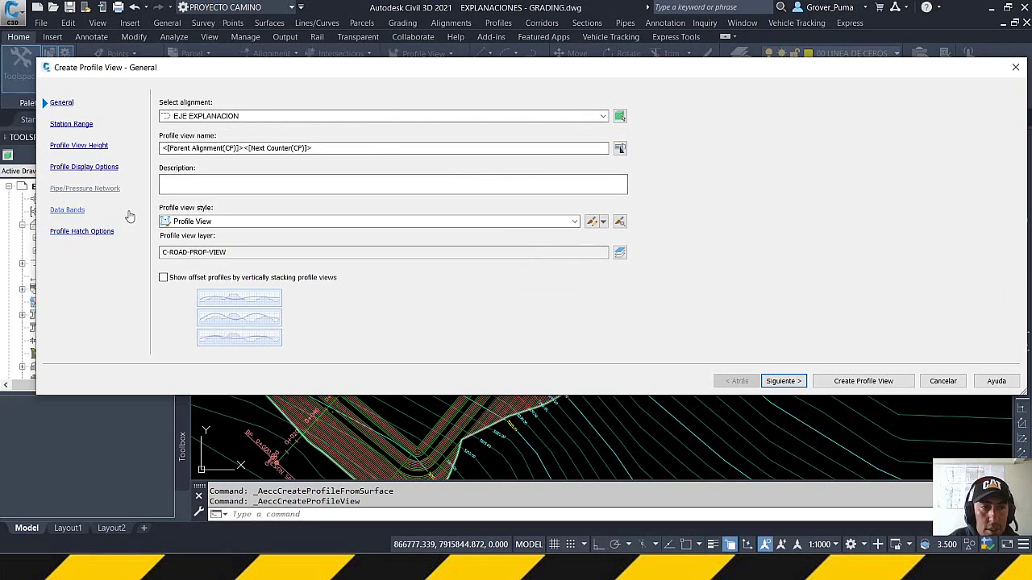
{"action": "left_click", "coordinate": [87, 232]}
{"action": "left_click", "coordinate": [198, 132]}
{"action": "left_click", "coordinate": [188, 194]}
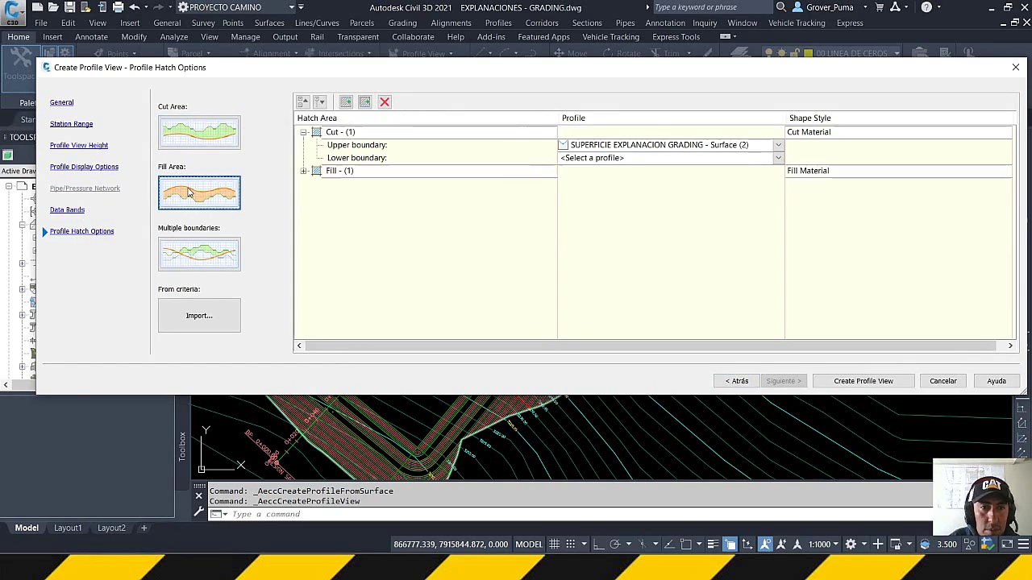
{"action": "left_click", "coordinate": [63, 104]}
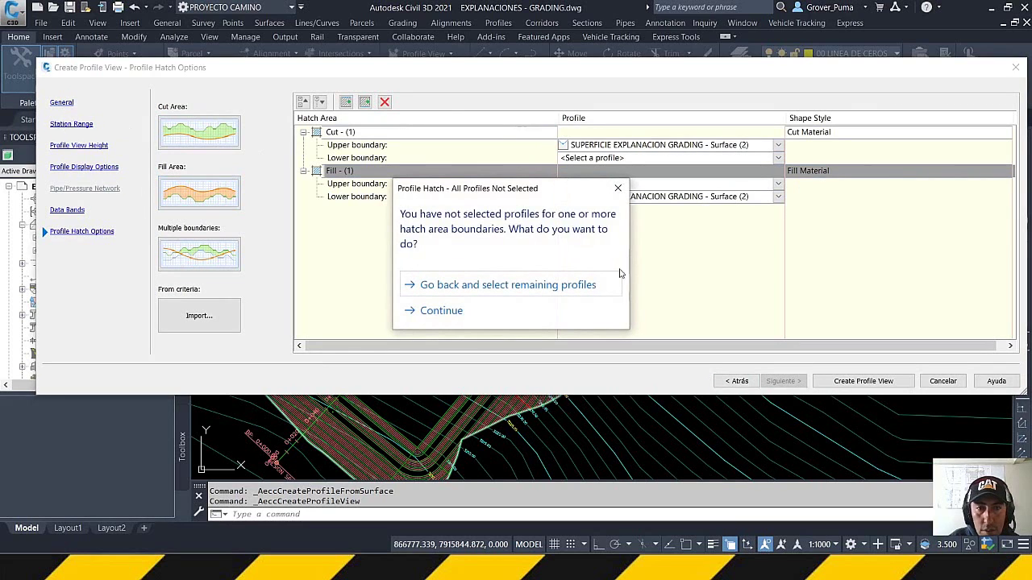
{"action": "left_click", "coordinate": [617, 188]}
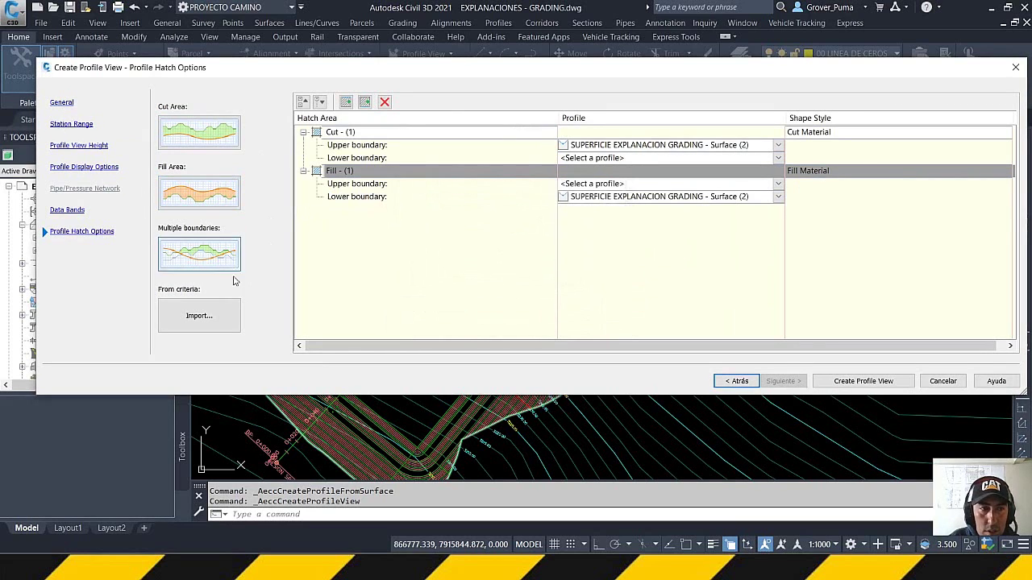
Create the profile view with the remaining hatch boundaries unselected and place it in the empty area east of the terrain
{"action": "left_click", "coordinate": [862, 381]}
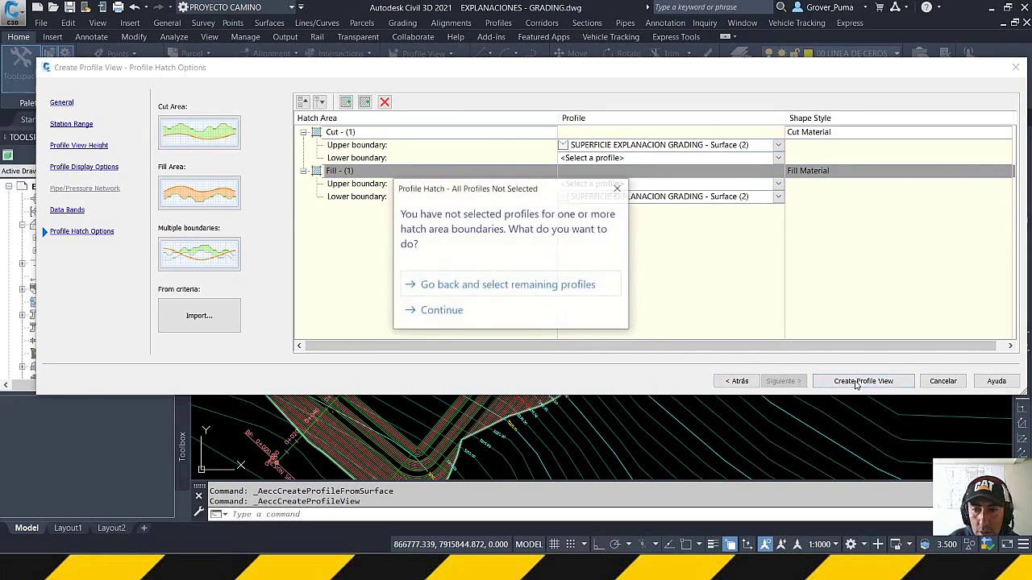
{"action": "left_click", "coordinate": [441, 311]}
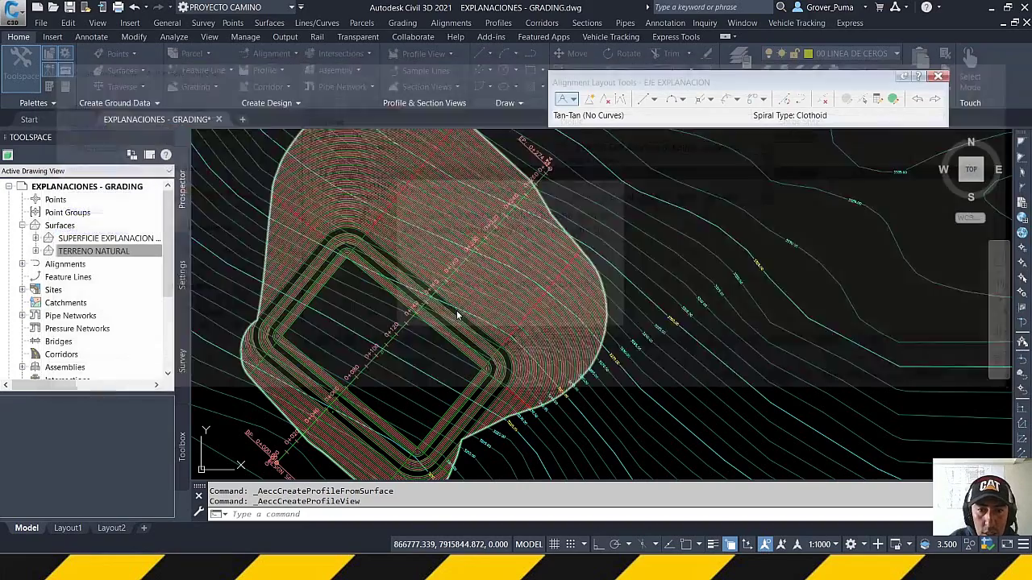
{"action": "scroll", "coordinate": [260, 322], "scroll_direction": "down", "scroll_amount": 4}
{"action": "scroll", "coordinate": [266, 305], "scroll_direction": "down", "scroll_amount": 6}
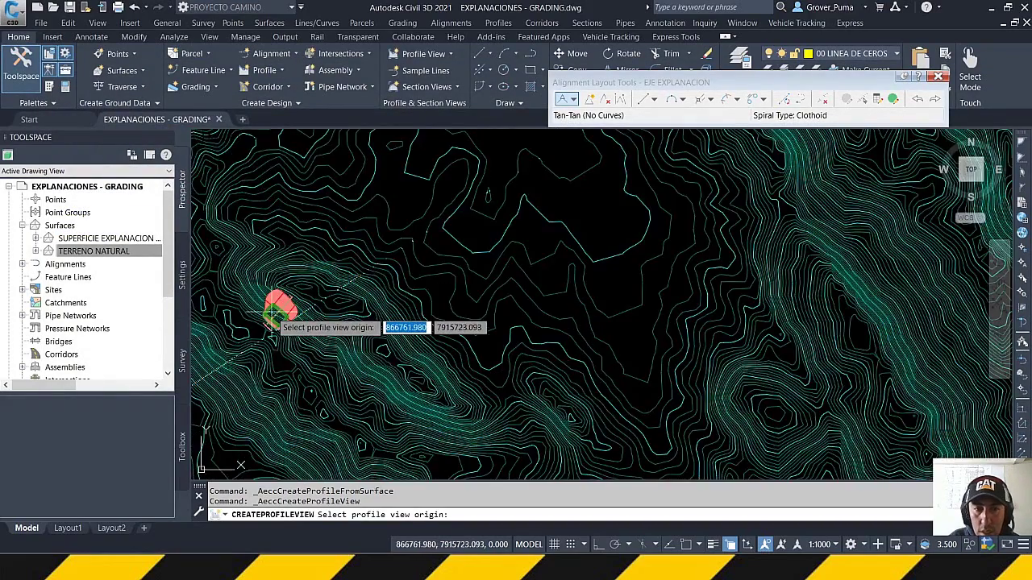
{"action": "scroll", "coordinate": [679, 281], "scroll_direction": "up", "scroll_amount": 2}
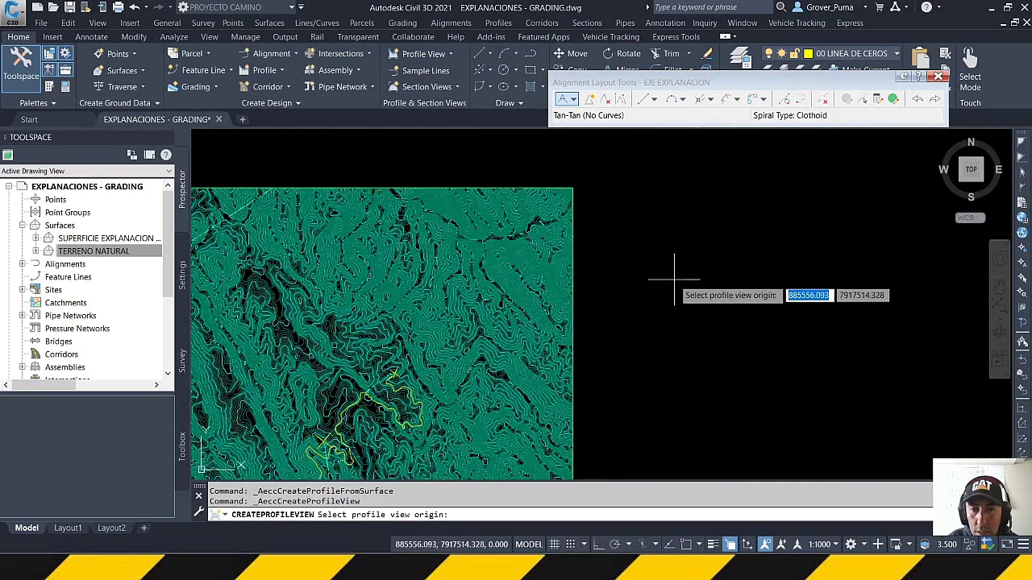
{"action": "left_click", "coordinate": [641, 242]}
{"action": "scroll", "coordinate": [643, 241], "scroll_direction": "up", "scroll_amount": 4}
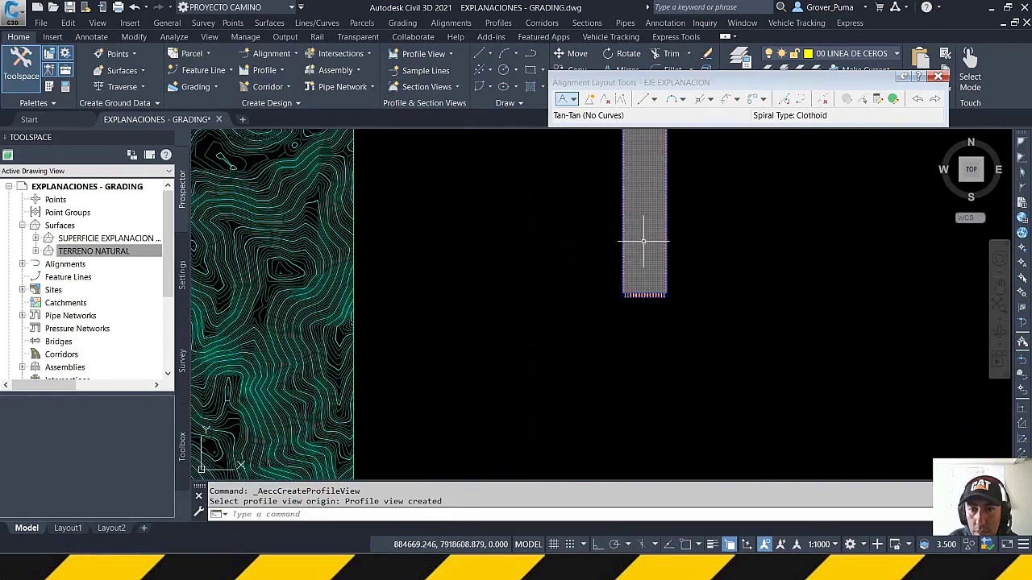
{"action": "scroll", "coordinate": [620, 272], "scroll_direction": "up", "scroll_amount": 2}
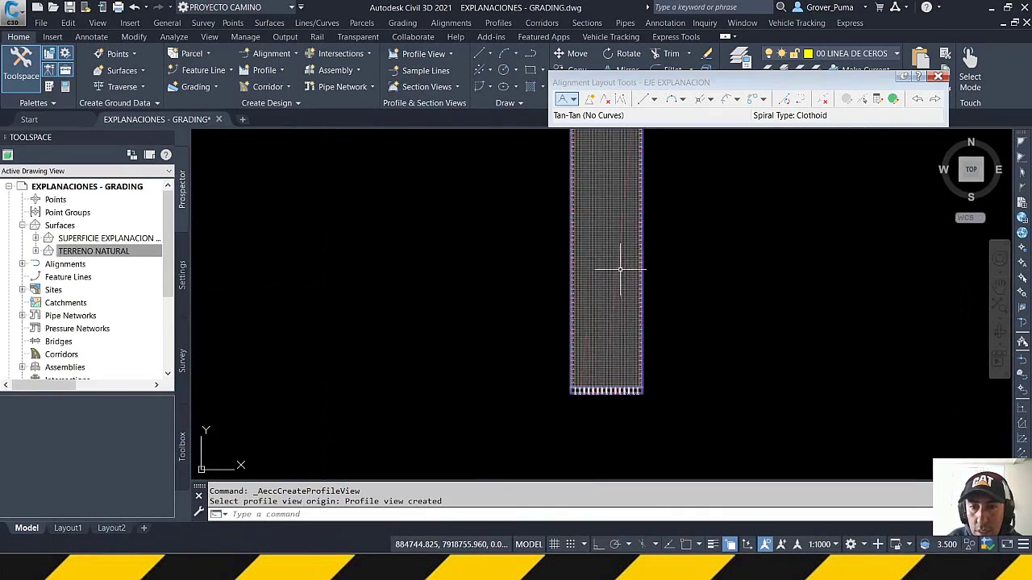
Edit the profile view style to clip the vertical and horizontal grids and omit both grids in padding areas
{"action": "left_click", "coordinate": [604, 232]}
{"action": "right_click", "coordinate": [604, 209]}
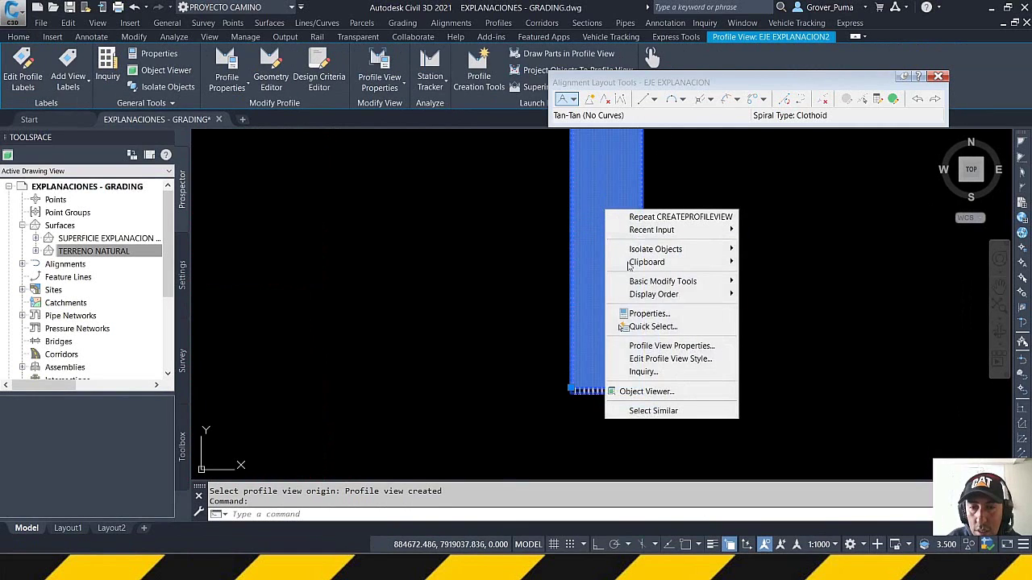
{"action": "left_click", "coordinate": [658, 360]}
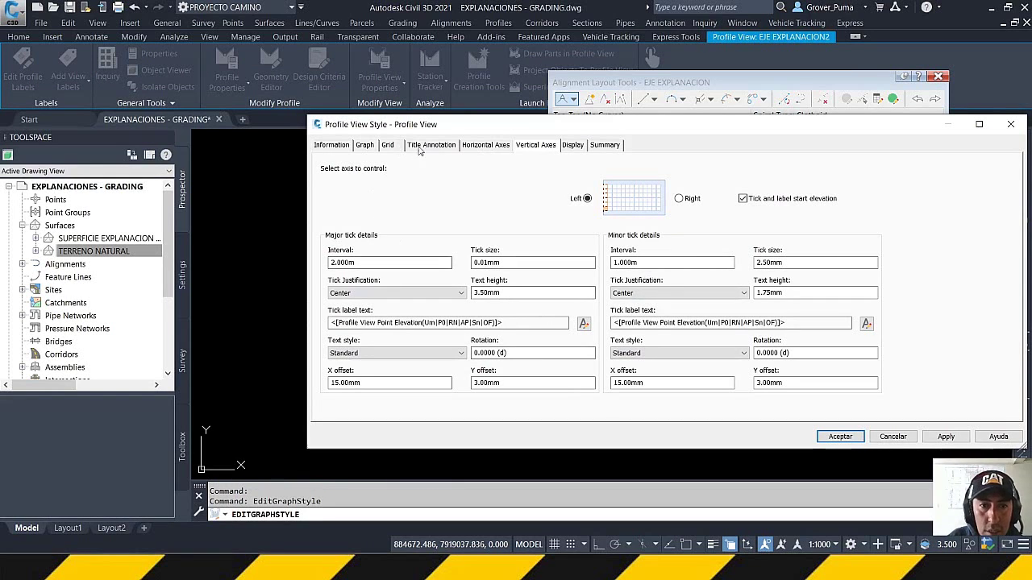
{"action": "left_click", "coordinate": [387, 145]}
{"action": "left_click", "coordinate": [361, 182]}
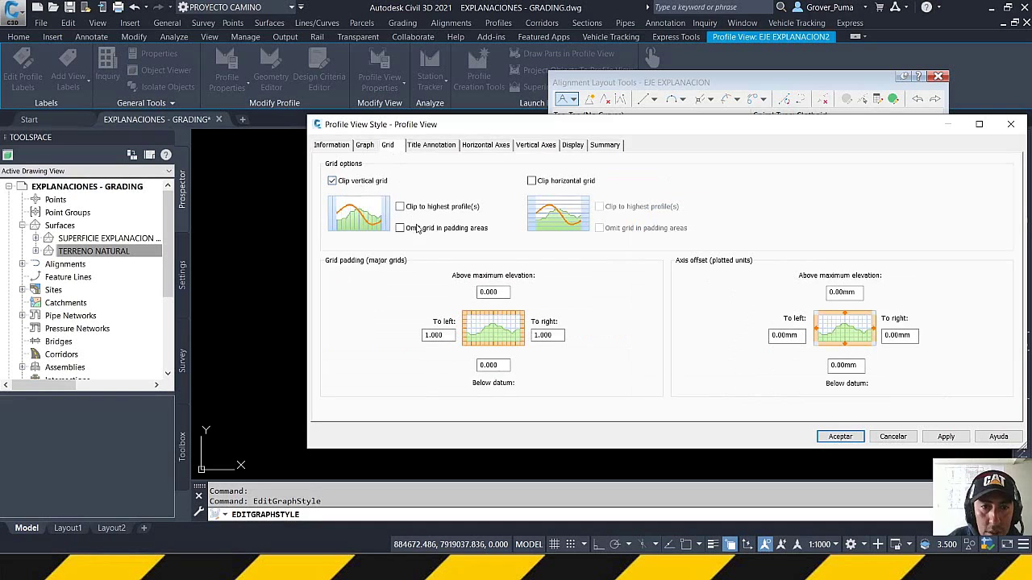
{"action": "left_click", "coordinate": [547, 182]}
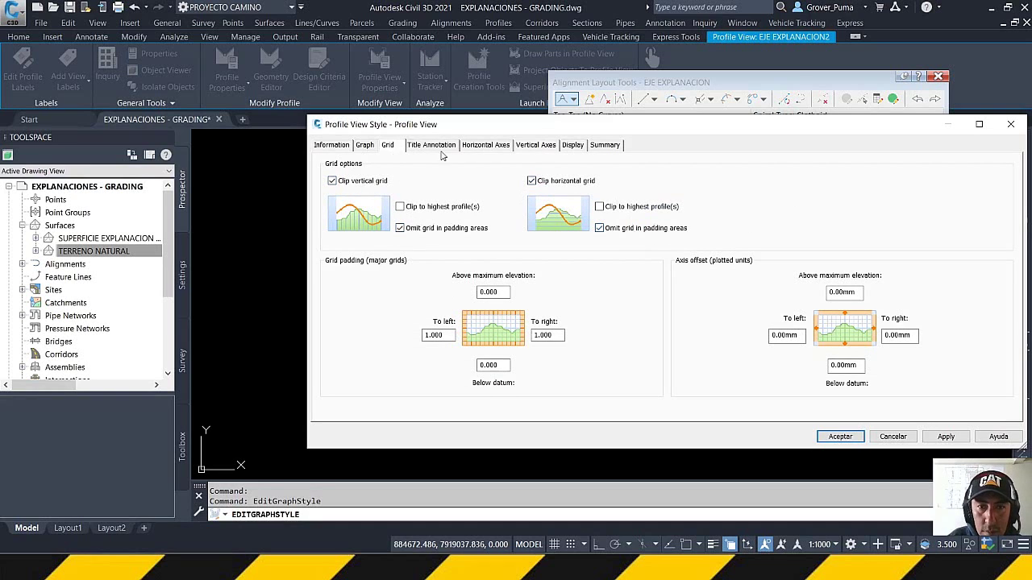
{"action": "left_click", "coordinate": [505, 145]}
{"action": "left_click", "coordinate": [538, 146]}
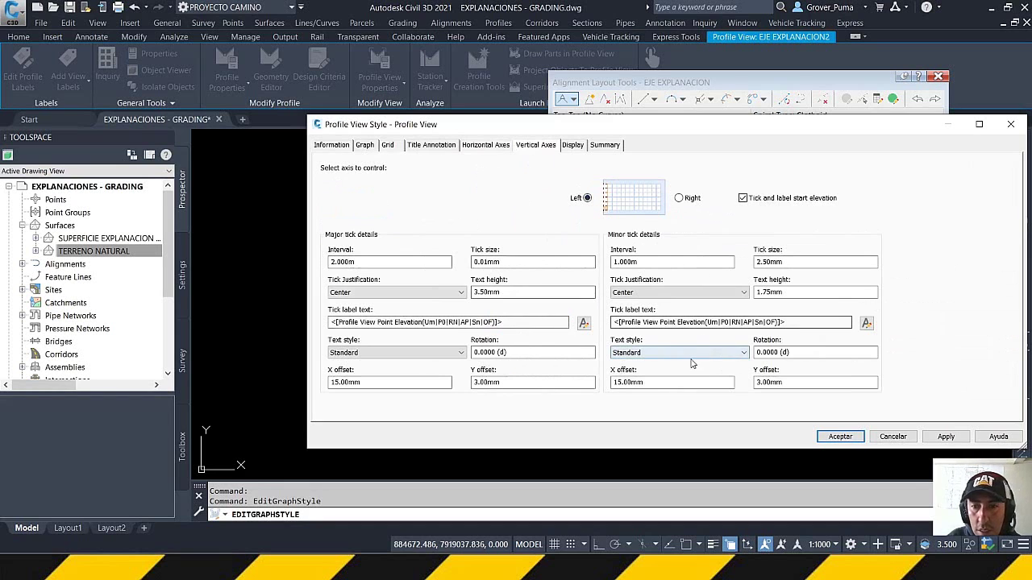
{"action": "left_click", "coordinate": [850, 438]}
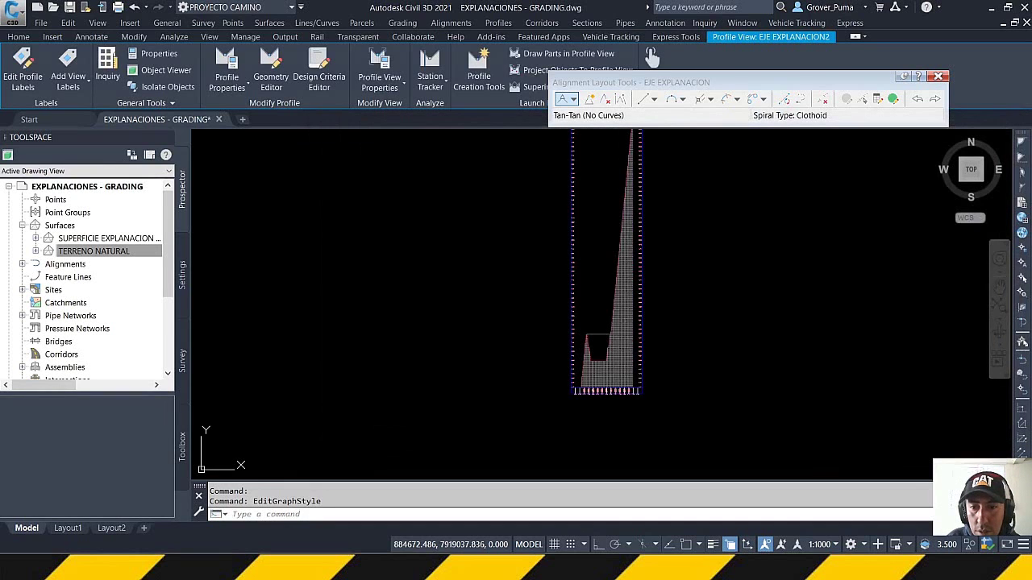
Examine the benched cut slope in the profile view, comparing the bench's height with the elevation labels
{"action": "scroll", "coordinate": [616, 372], "scroll_direction": "up", "scroll_amount": 3}
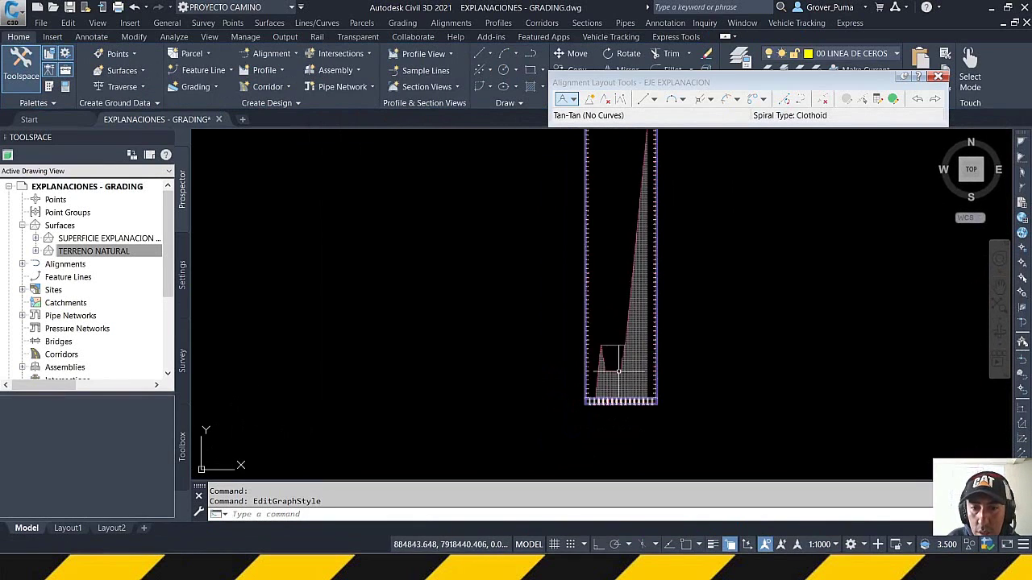
{"action": "scroll", "coordinate": [615, 376], "scroll_direction": "up", "scroll_amount": 4}
{"action": "scroll", "coordinate": [604, 341], "scroll_direction": "up", "scroll_amount": 2}
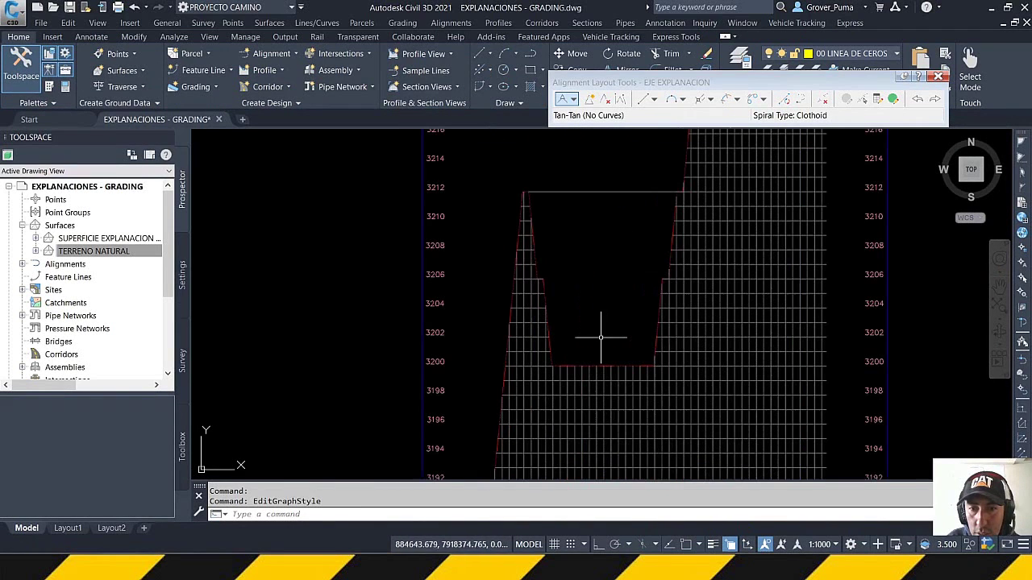
{"action": "scroll", "coordinate": [599, 287], "scroll_direction": "up", "scroll_amount": 1}
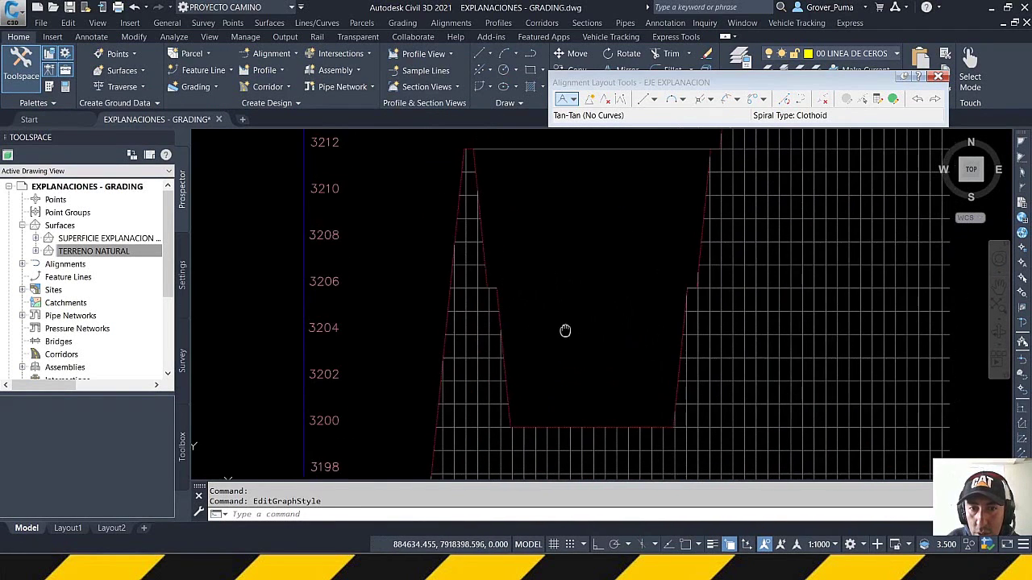
{"action": "scroll", "coordinate": [564, 331], "scroll_direction": "up", "scroll_amount": 1}
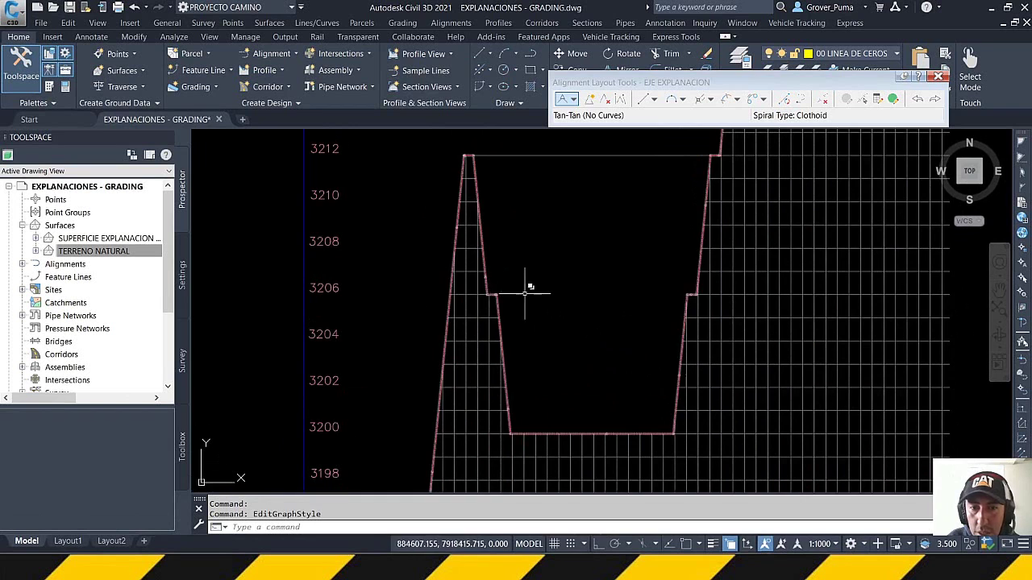
{"action": "middle_click_drag", "start_coordinate": [527, 290], "coordinate": [590, 321]}
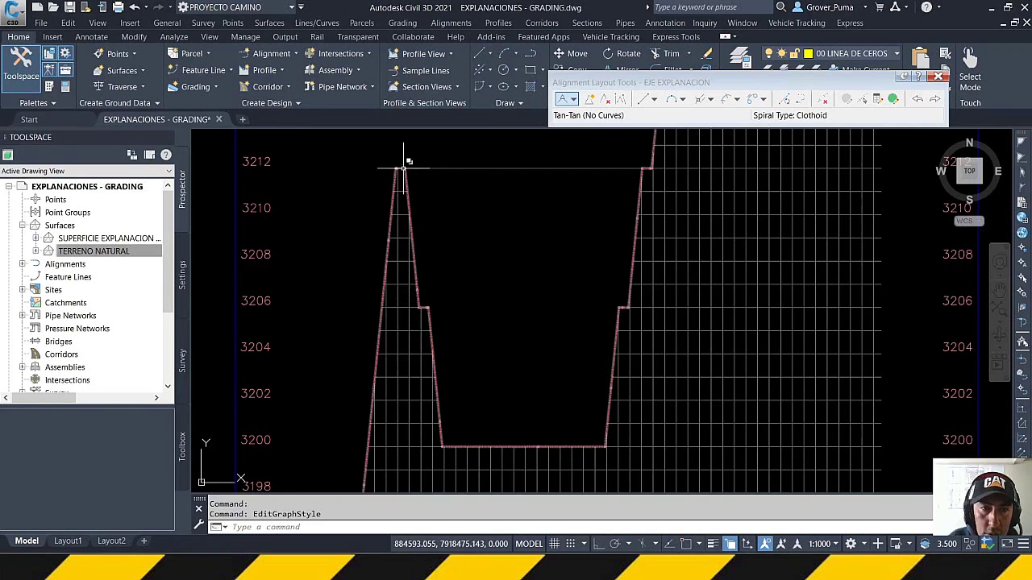
{"action": "middle_click_drag", "start_coordinate": [468, 232], "coordinate": [490, 248]}
{"action": "scroll", "coordinate": [483, 266], "scroll_direction": "up", "scroll_amount": 2}
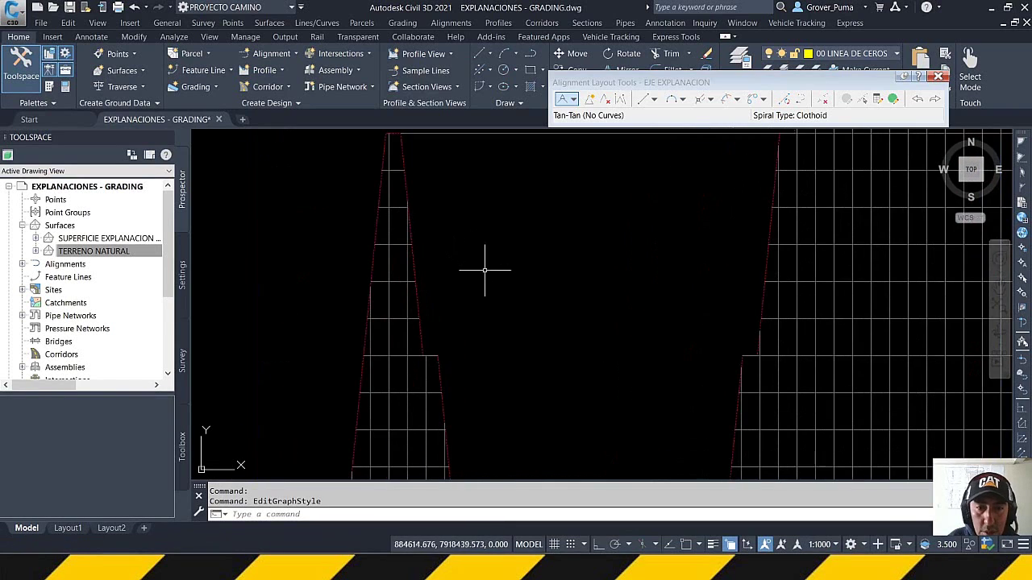
{"action": "scroll", "coordinate": [532, 318], "scroll_direction": "down", "scroll_amount": 4}
{"action": "scroll", "coordinate": [553, 307], "scroll_direction": "up", "scroll_amount": 2}
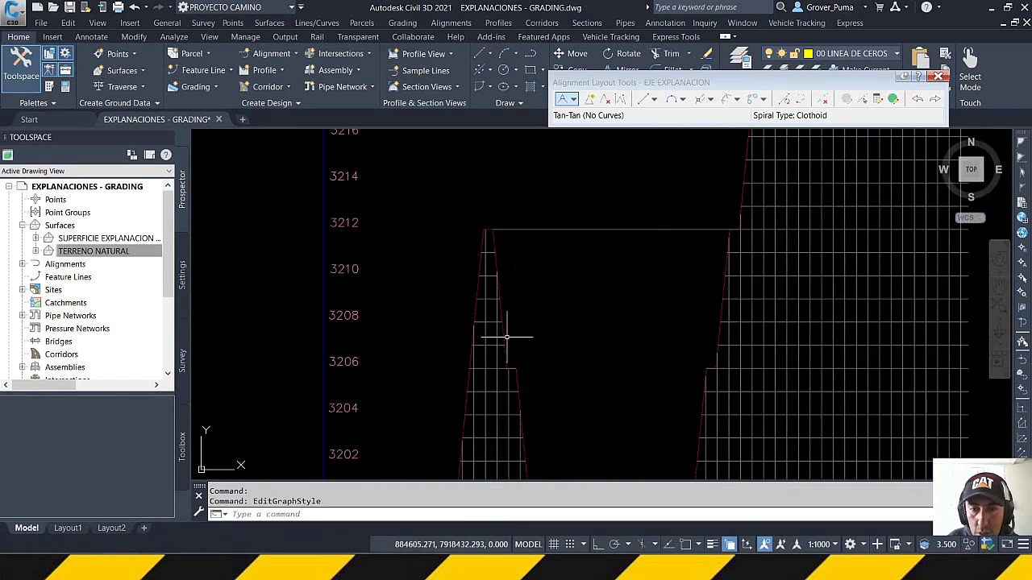
{"action": "scroll", "coordinate": [589, 330], "scroll_direction": "up", "scroll_amount": 2}
{"action": "middle_click_drag", "start_coordinate": [544, 330], "coordinate": [597, 330]}
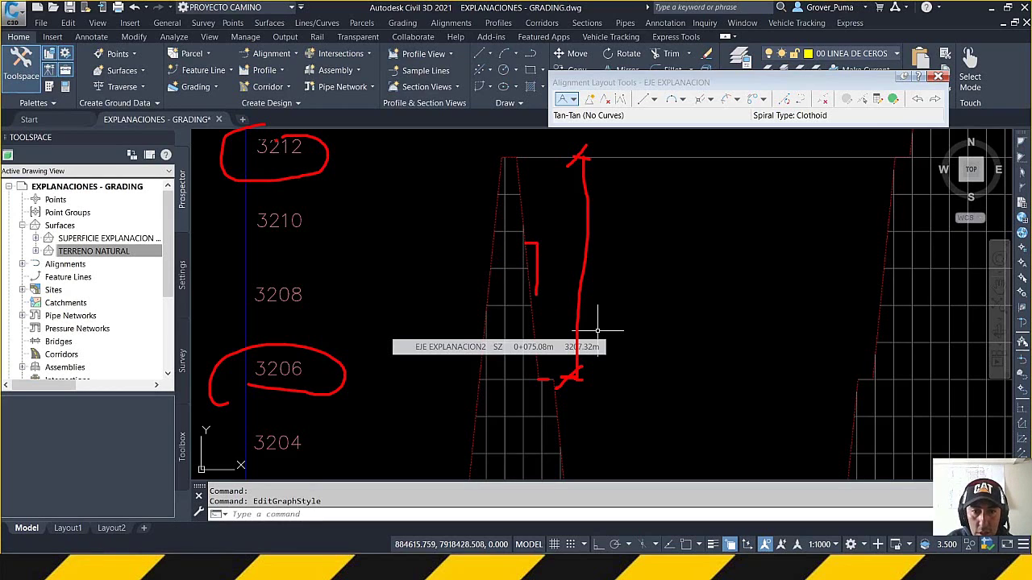
{"action": "key", "text": "Escape"}
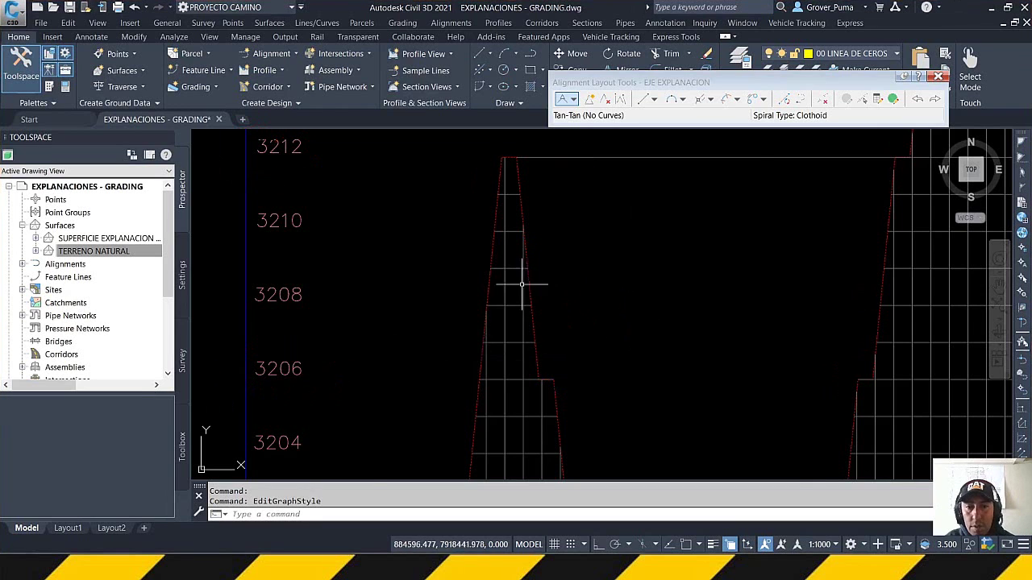
Examine the platform floor and the benches on both sides of the excavation in the profile view
{"action": "scroll", "coordinate": [515, 288], "scroll_direction": "down", "scroll_amount": 2}
{"action": "middle_click_drag", "start_coordinate": [659, 336], "coordinate": [598, 289]}
{"action": "scroll", "coordinate": [610, 344], "scroll_direction": "up", "scroll_amount": 2}
{"action": "scroll", "coordinate": [610, 344], "scroll_direction": "down", "scroll_amount": 2}
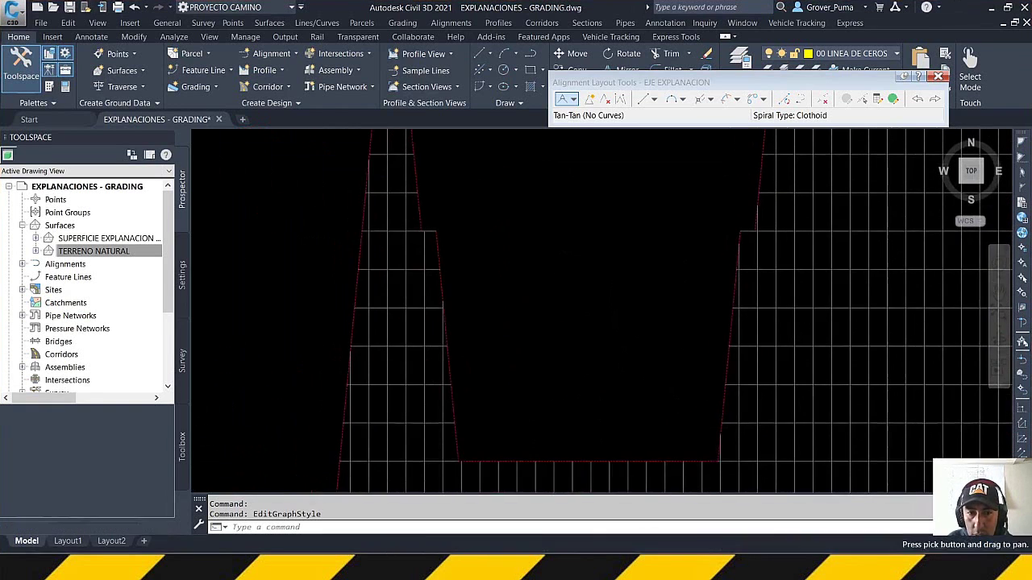
{"action": "scroll", "coordinate": [553, 306], "scroll_direction": "up", "scroll_amount": 3}
{"action": "scroll", "coordinate": [547, 303], "scroll_direction": "down", "scroll_amount": 1}
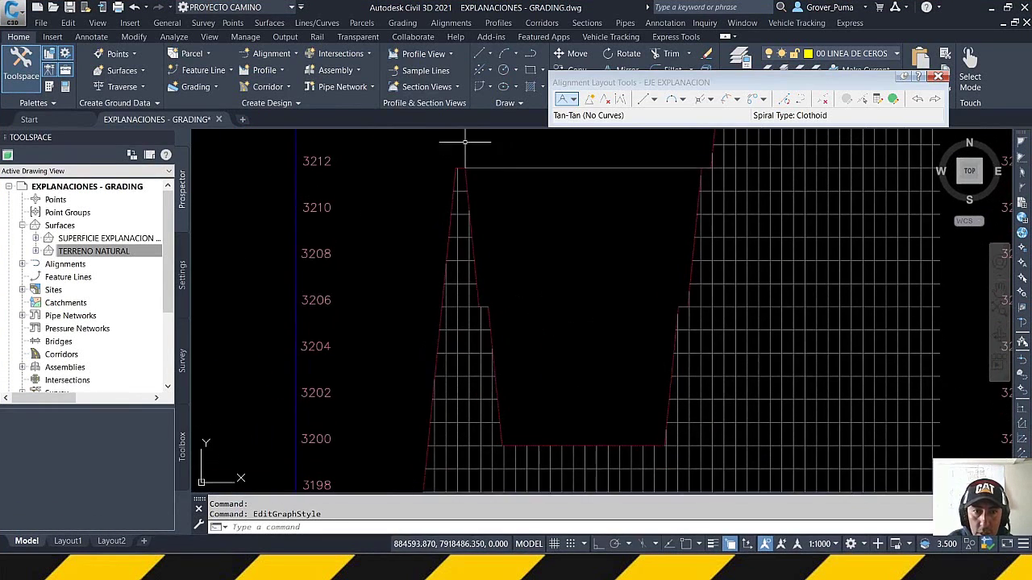
Examine the long upper slope of the profile up to its highest point below the profile view title
{"action": "scroll", "coordinate": [487, 273], "scroll_direction": "down", "scroll_amount": 3}
{"action": "middle_click_drag", "start_coordinate": [559, 240], "coordinate": [531, 311]}
{"action": "middle_click_drag", "start_coordinate": [542, 256], "coordinate": [540, 313]}
{"action": "middle_click_drag", "start_coordinate": [563, 208], "coordinate": [563, 303]}
{"action": "scroll", "coordinate": [563, 213], "scroll_direction": "down", "scroll_amount": 2}
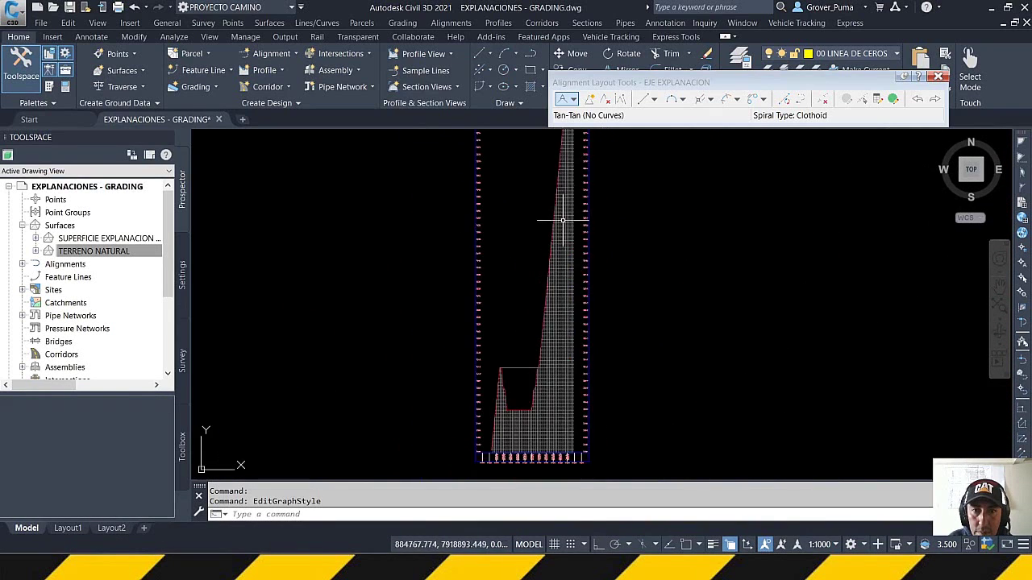
{"action": "middle_click_drag", "start_coordinate": [562, 217], "coordinate": [564, 325]}
{"action": "middle_click_drag", "start_coordinate": [573, 196], "coordinate": [575, 254]}
{"action": "scroll", "coordinate": [583, 200], "scroll_direction": "up", "scroll_amount": 4}
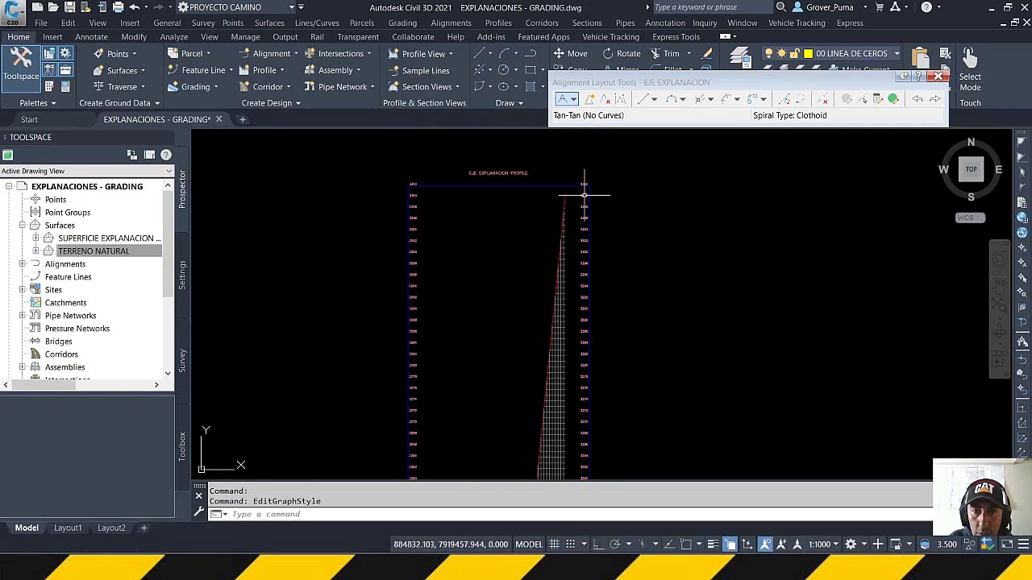
{"action": "middle_click_drag", "start_coordinate": [540, 307], "coordinate": [624, 208]}
Examine the stepped excavation outline in the lower part of the profile view against the rest of the profile
{"action": "scroll", "coordinate": [610, 242], "scroll_direction": "down", "scroll_amount": 5}
{"action": "middle_click_drag", "start_coordinate": [614, 356], "coordinate": [643, 255]}
{"action": "middle_click_drag", "start_coordinate": [600, 395], "coordinate": [598, 333]}
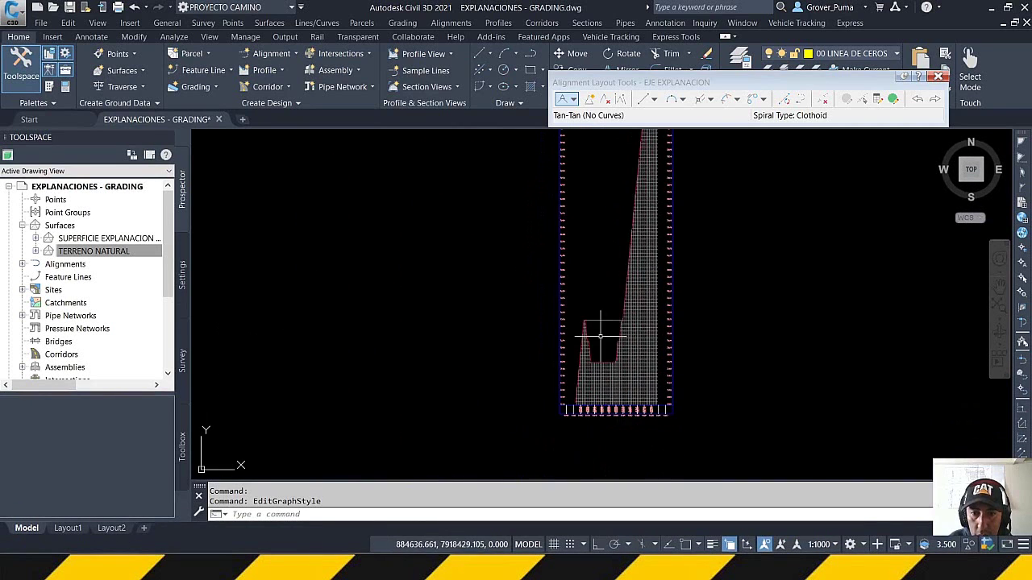
{"action": "scroll", "coordinate": [604, 350], "scroll_direction": "up", "scroll_amount": 6}
{"action": "scroll", "coordinate": [594, 274], "scroll_direction": "down", "scroll_amount": 3}
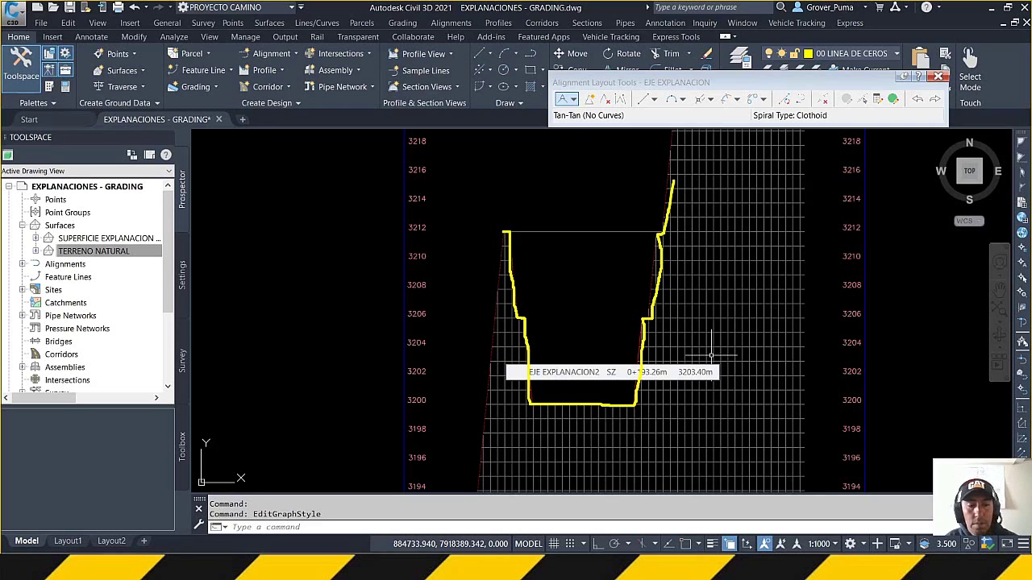
{"action": "scroll", "coordinate": [612, 330], "scroll_direction": "down", "scroll_amount": 4}
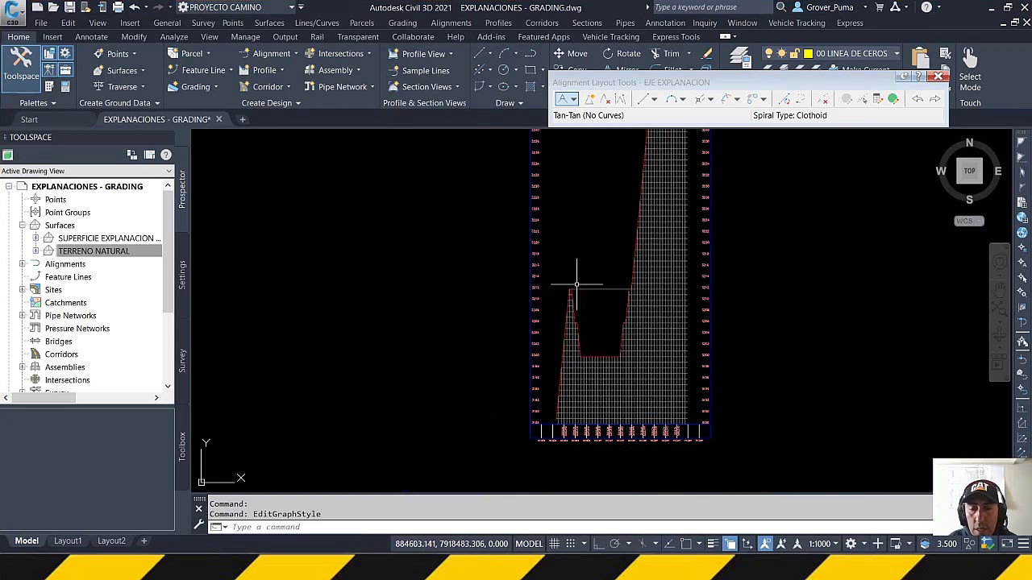
{"action": "middle_click_drag", "start_coordinate": [670, 316], "coordinate": [555, 327]}
{"action": "scroll", "coordinate": [564, 324], "scroll_direction": "down", "scroll_amount": 2}
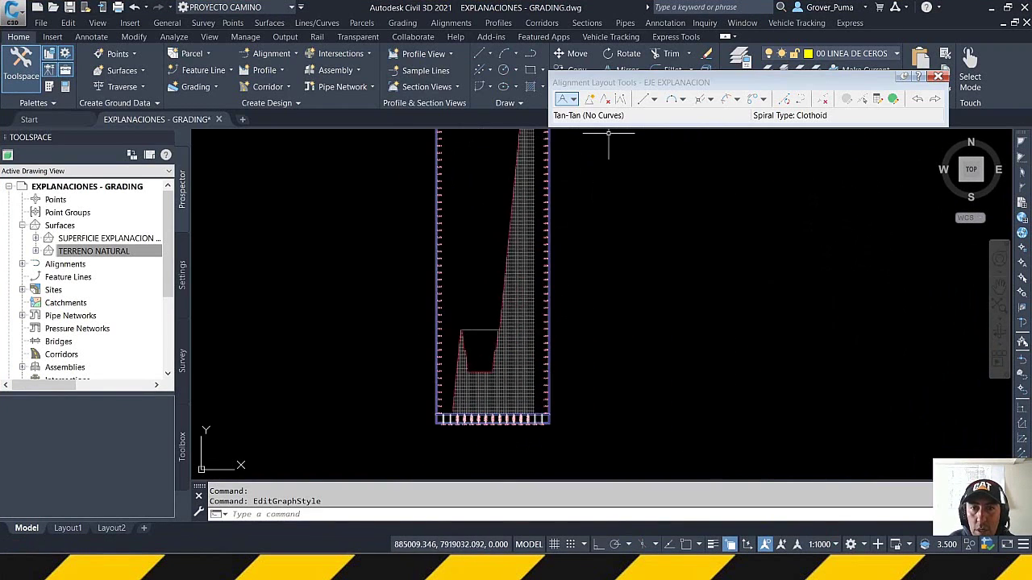
Close the Alignment Layout Tools for EJE EXPLANACION and return from the profile view to the terrain contours
{"action": "left_click", "coordinate": [938, 76]}
{"action": "middle_click_drag", "start_coordinate": [665, 259], "coordinate": [633, 266]}
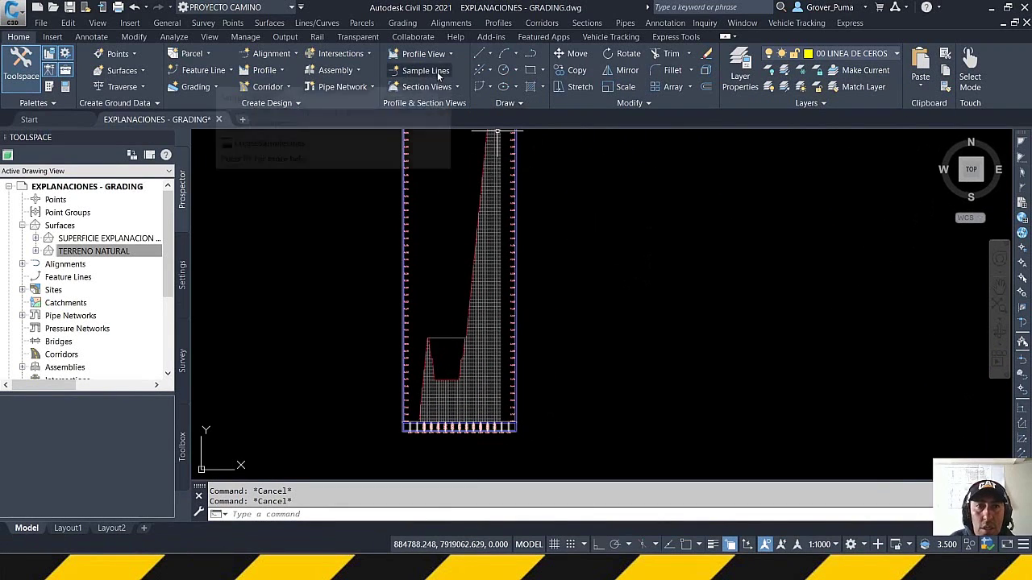
{"action": "scroll", "coordinate": [595, 233], "scroll_direction": "down", "scroll_amount": 5}
{"action": "middle_click_drag", "start_coordinate": [438, 247], "coordinate": [827, 252]}
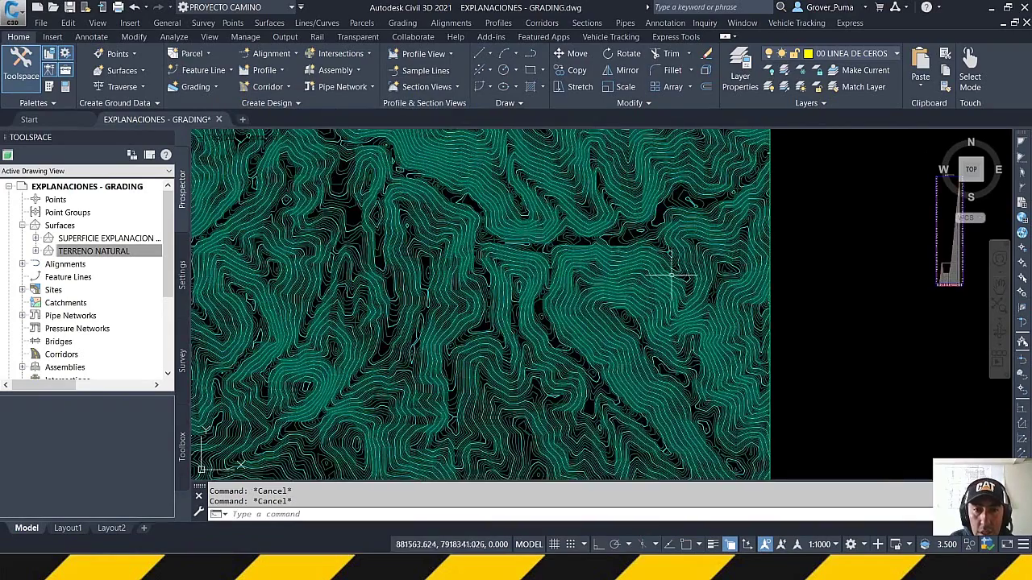
Create a sample line group named GRUPO LINEAS MUESTREO EXPLANACION on the EJE EXPLANACION alignment, sampling both surfaces
{"action": "scroll", "coordinate": [556, 261], "scroll_direction": "down", "scroll_amount": 4}
{"action": "middle_click_drag", "start_coordinate": [385, 257], "coordinate": [730, 259]}
{"action": "scroll", "coordinate": [456, 351], "scroll_direction": "up", "scroll_amount": 9}
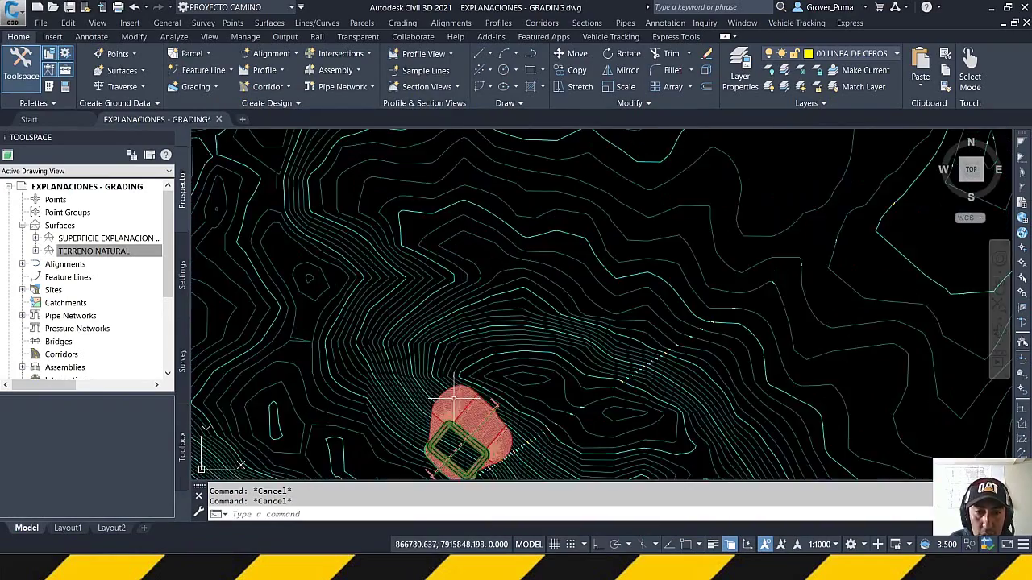
{"action": "middle_click_drag", "start_coordinate": [499, 360], "coordinate": [510, 262]}
{"action": "scroll", "coordinate": [479, 350], "scroll_direction": "up", "scroll_amount": 2}
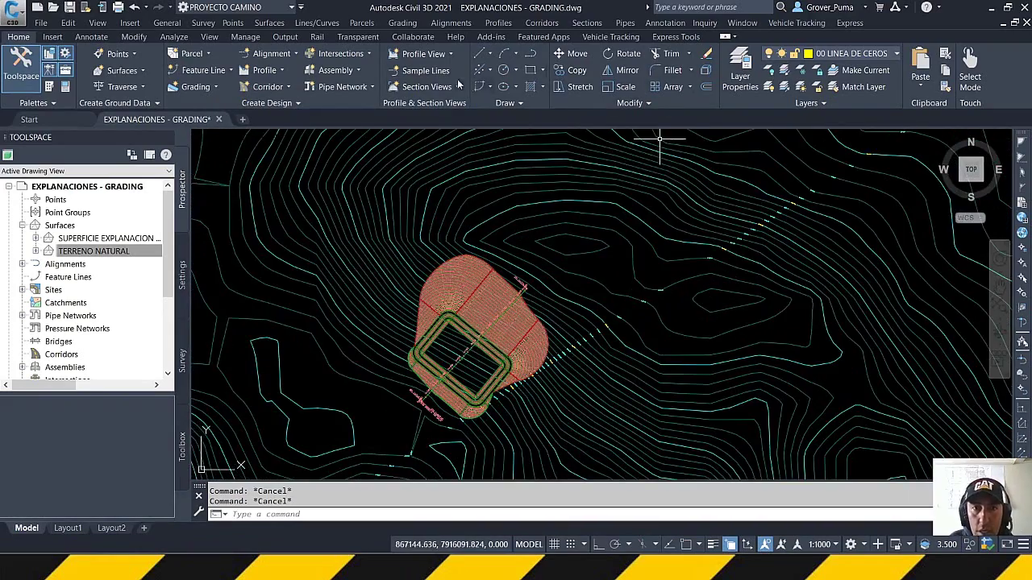
{"action": "left_click", "coordinate": [415, 71]}
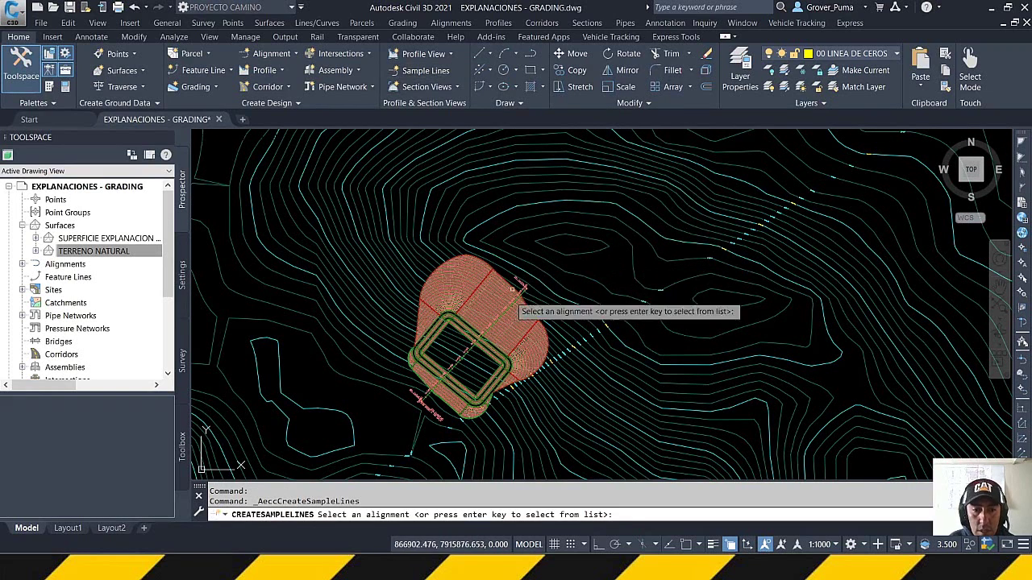
{"action": "key", "text": "Return"}
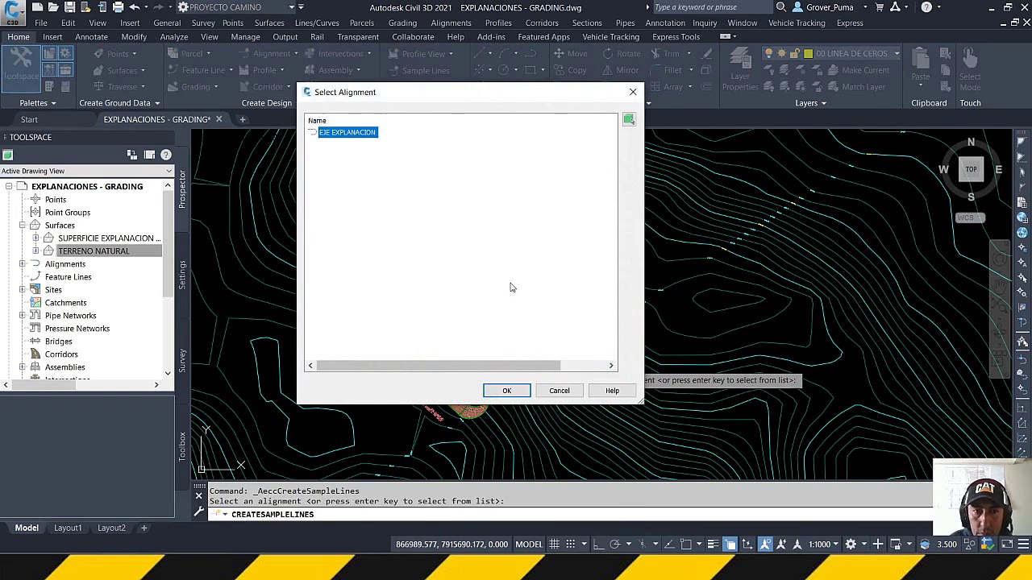
{"action": "left_click", "coordinate": [506, 391]}
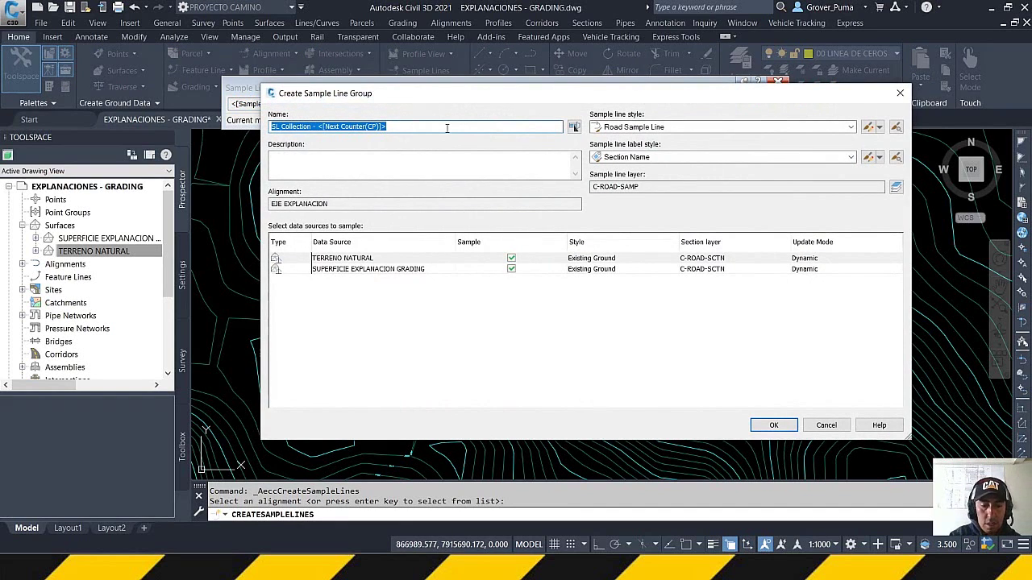
{"action": "type", "text": "GR"}
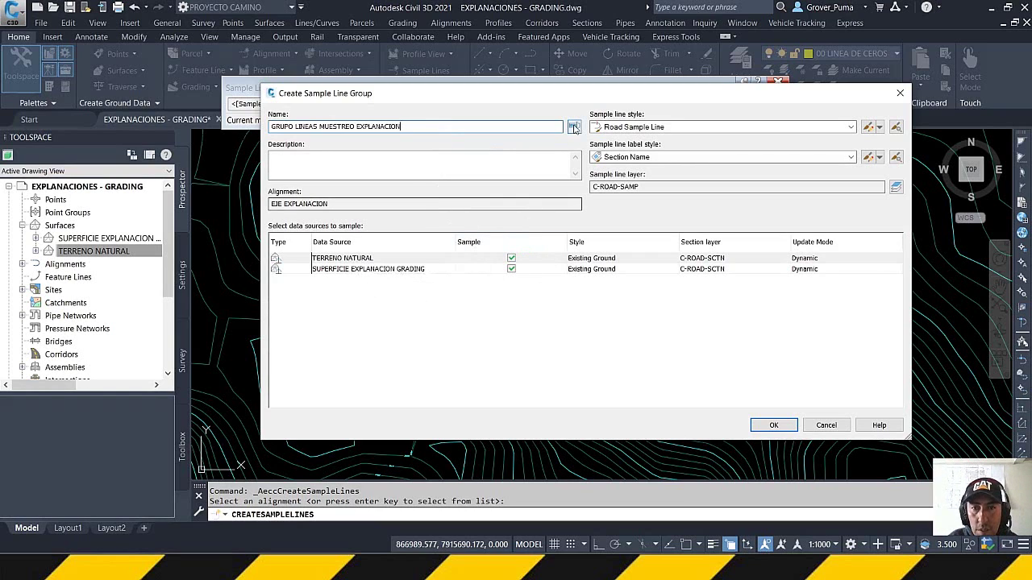
{"action": "left_click", "coordinate": [773, 426]}
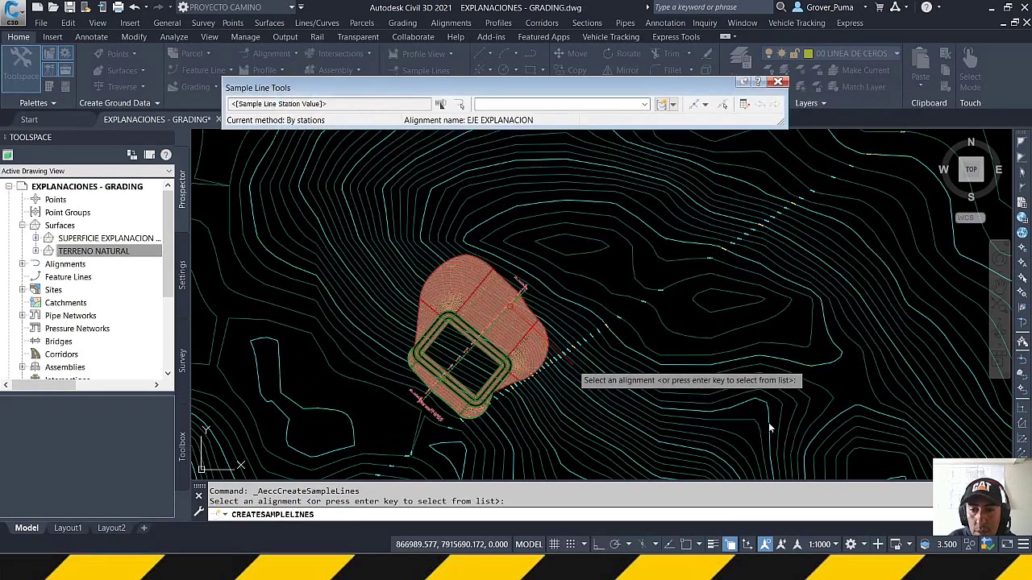
Create sample lines by station range along the full alignment, with left and right swath widths of 150 m
{"action": "left_click", "coordinate": [705, 107]}
{"action": "left_click", "coordinate": [717, 119]}
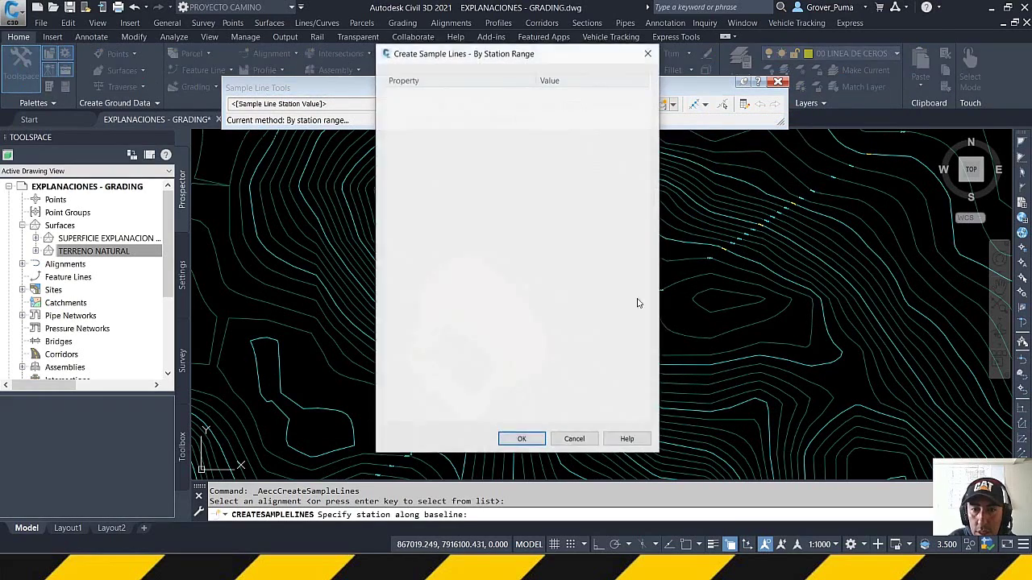
{"action": "left_click_drag", "start_coordinate": [492, 69], "coordinate": [735, 76]}
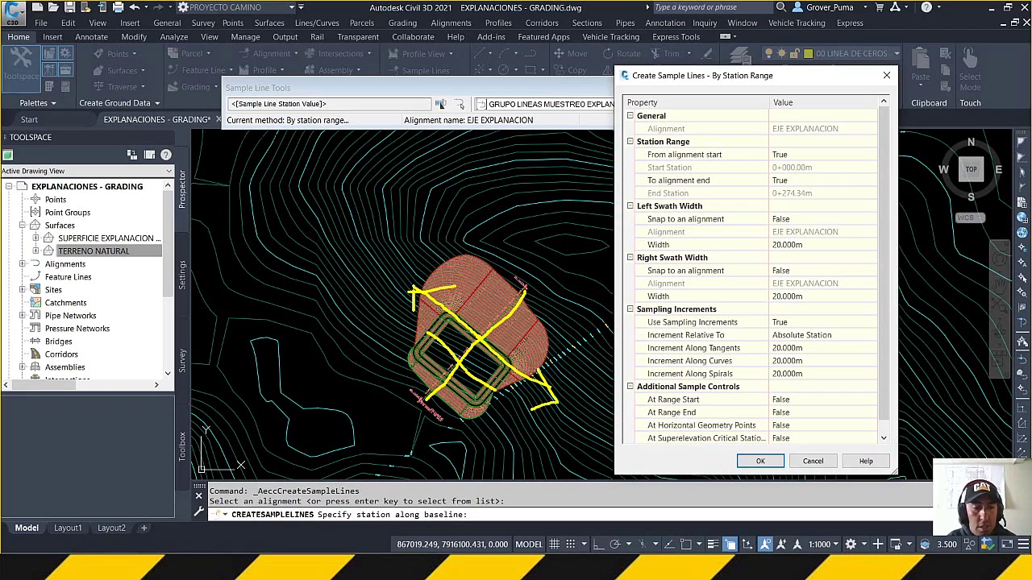
{"action": "key", "text": "Escape"}
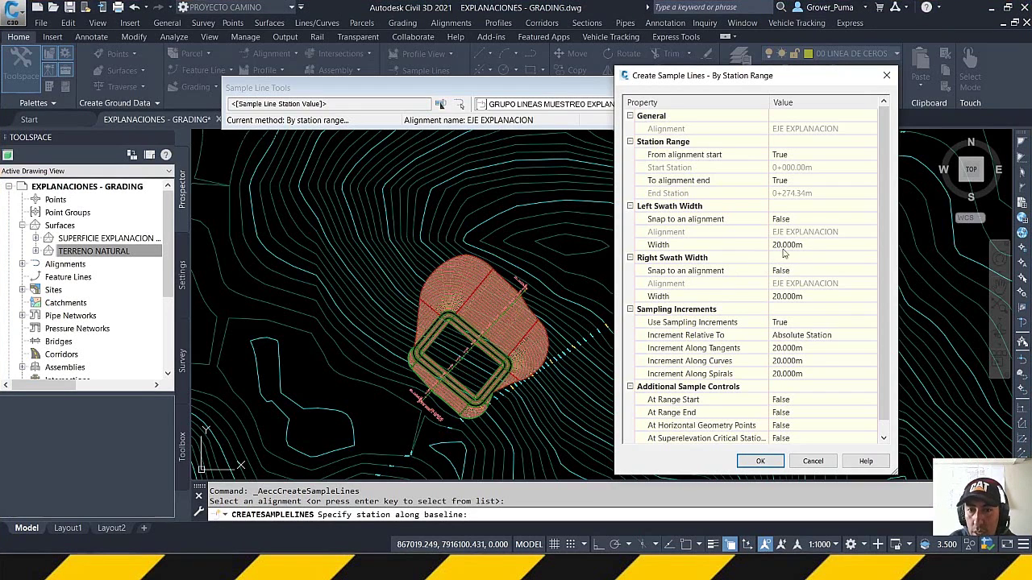
{"action": "left_click", "coordinate": [807, 244]}
{"action": "type", "text": "150"}
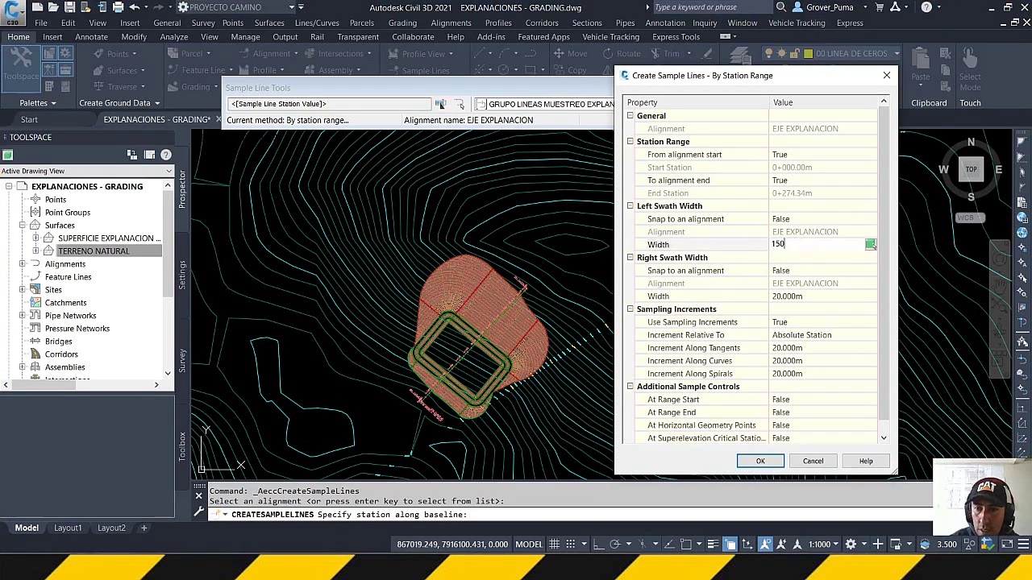
{"action": "left_click", "coordinate": [814, 296]}
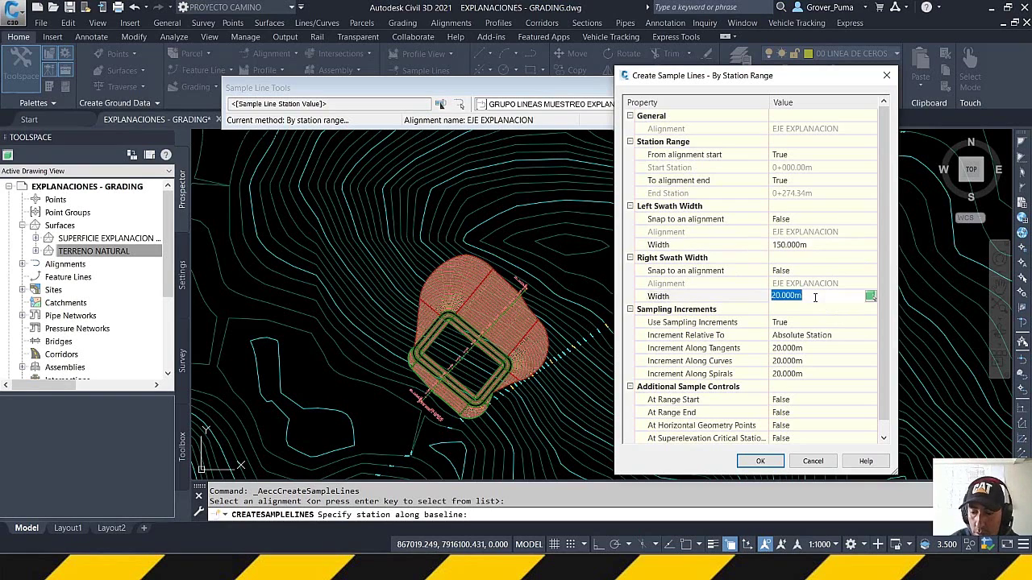
{"action": "type", "text": "150"}
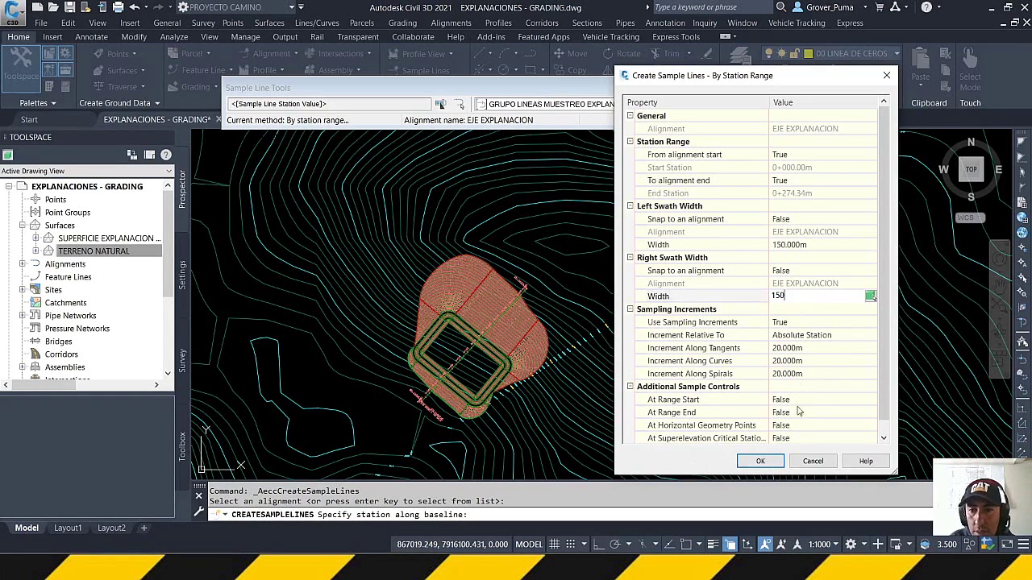
{"action": "left_click", "coordinate": [812, 348]}
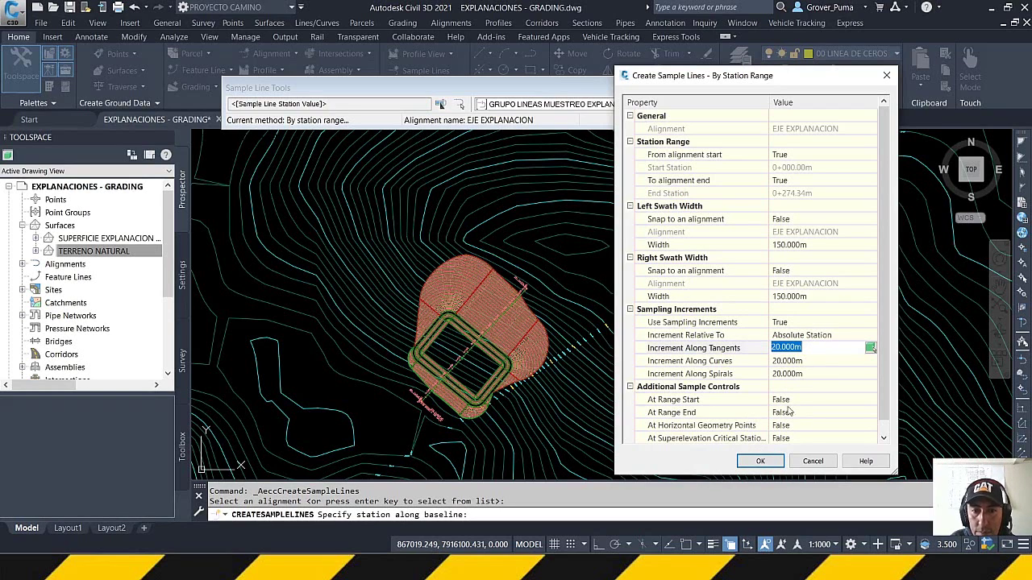
{"action": "left_click", "coordinate": [761, 462]}
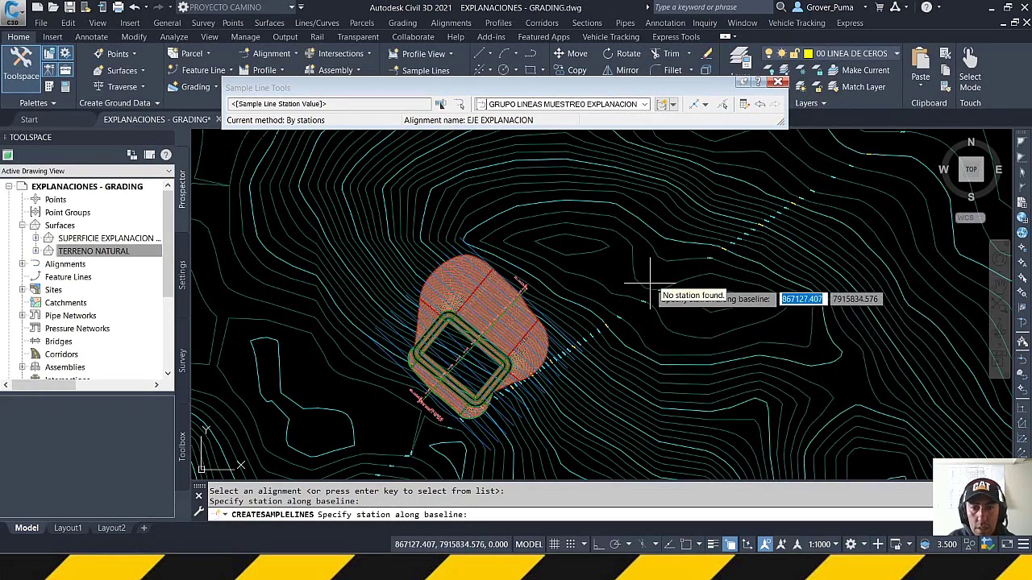
{"action": "key", "text": "Escape"}
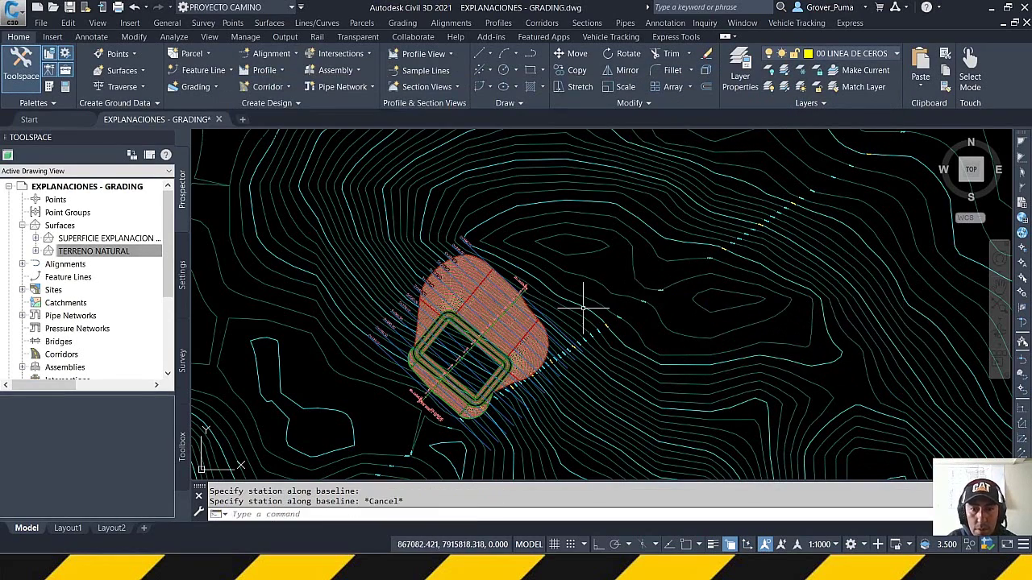
Examine the sample lines and their station labels across the platform grading and its outer slope limits
{"action": "scroll", "coordinate": [492, 338], "scroll_direction": "up", "scroll_amount": 2}
{"action": "scroll", "coordinate": [475, 209], "scroll_direction": "up", "scroll_amount": 2}
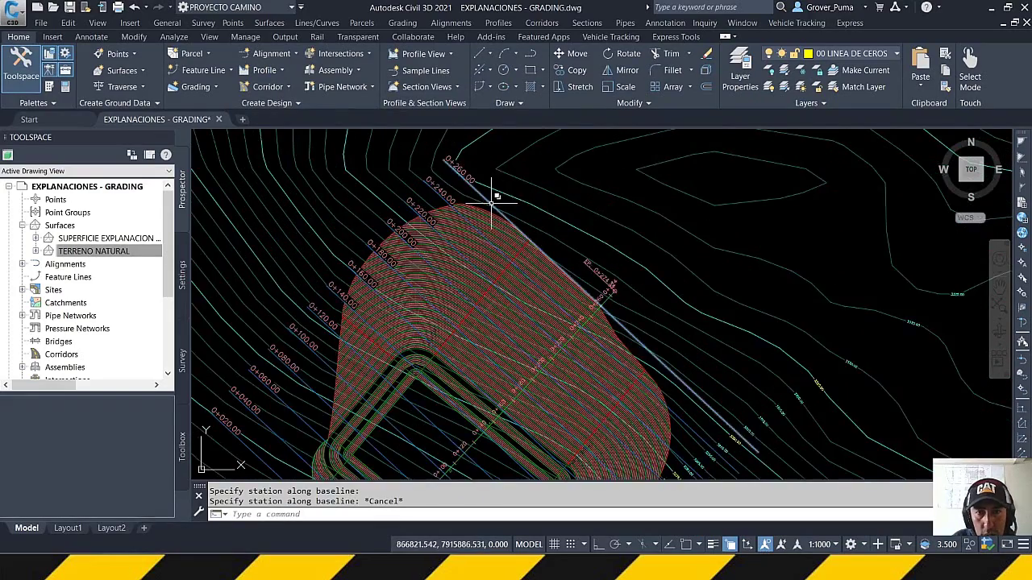
{"action": "scroll", "coordinate": [487, 203], "scroll_direction": "down", "scroll_amount": 2}
{"action": "scroll", "coordinate": [436, 213], "scroll_direction": "up", "scroll_amount": 4}
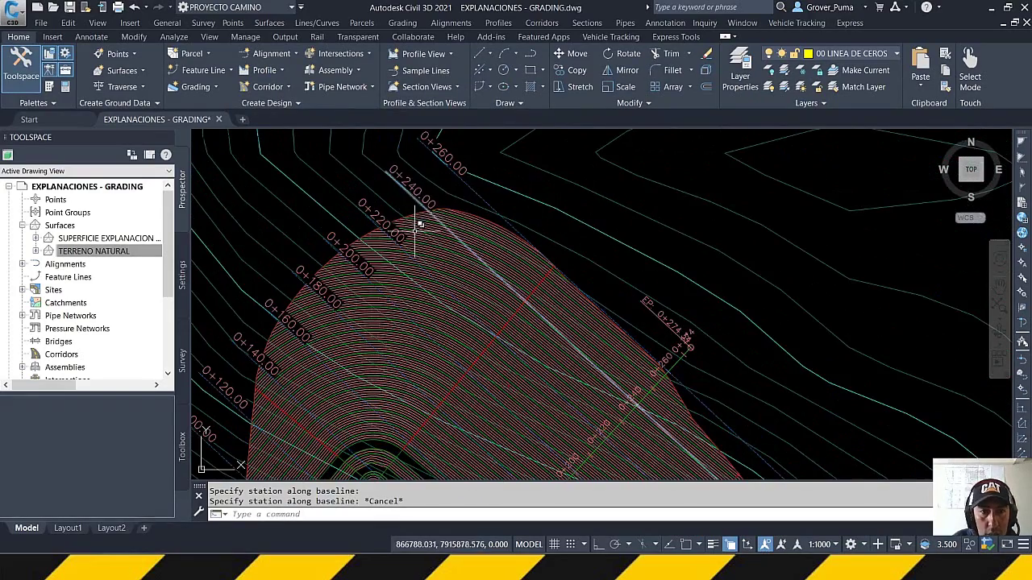
{"action": "scroll", "coordinate": [407, 205], "scroll_direction": "down", "scroll_amount": 2}
{"action": "scroll", "coordinate": [451, 266], "scroll_direction": "down", "scroll_amount": 3}
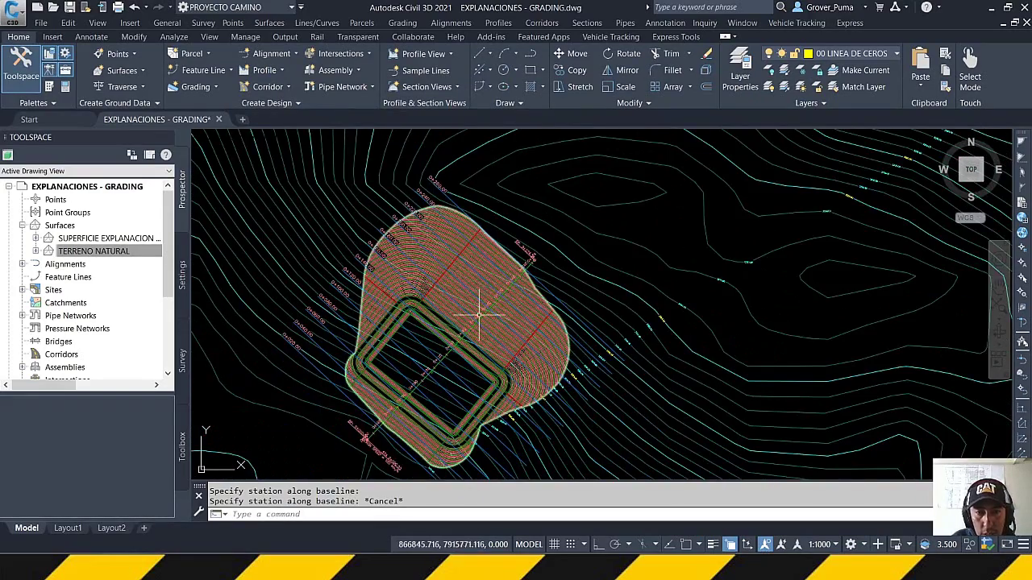
{"action": "scroll", "coordinate": [443, 282], "scroll_direction": "down", "scroll_amount": 3}
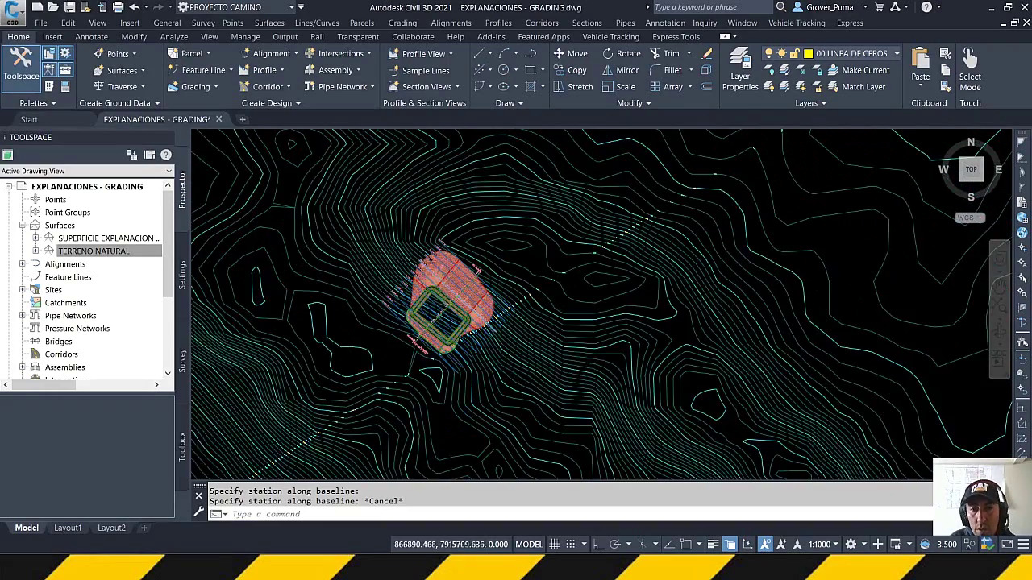
{"action": "scroll", "coordinate": [482, 313], "scroll_direction": "up", "scroll_amount": 5}
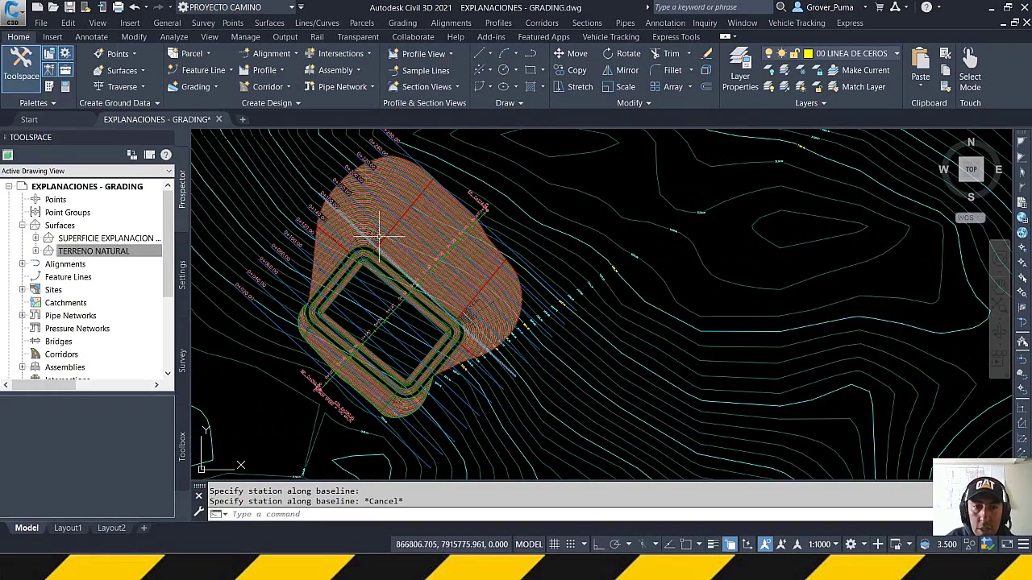
{"action": "middle_click_drag", "start_coordinate": [465, 202], "coordinate": [442, 240]}
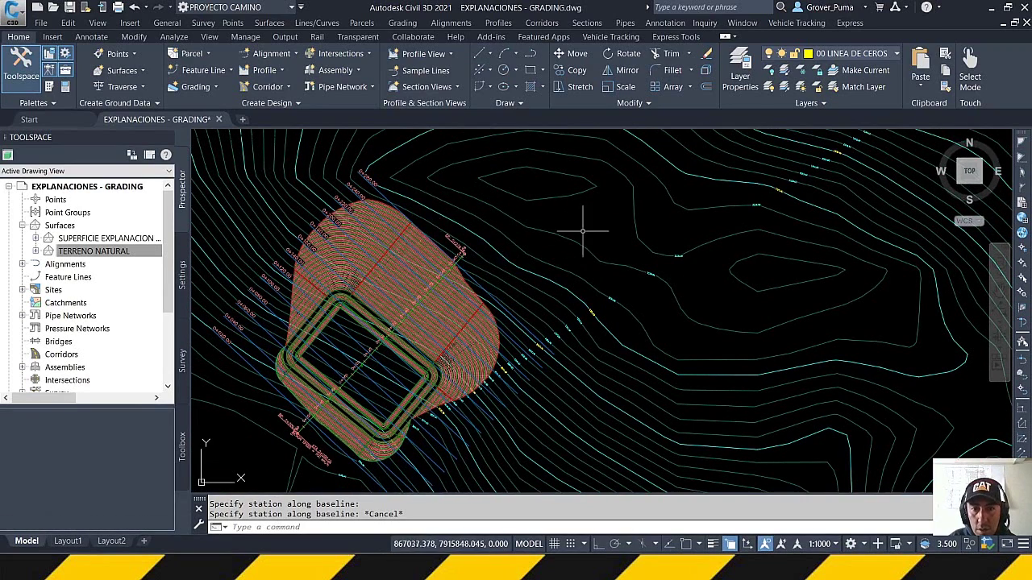
{"action": "scroll", "coordinate": [392, 265], "scroll_direction": "down", "scroll_amount": 6}
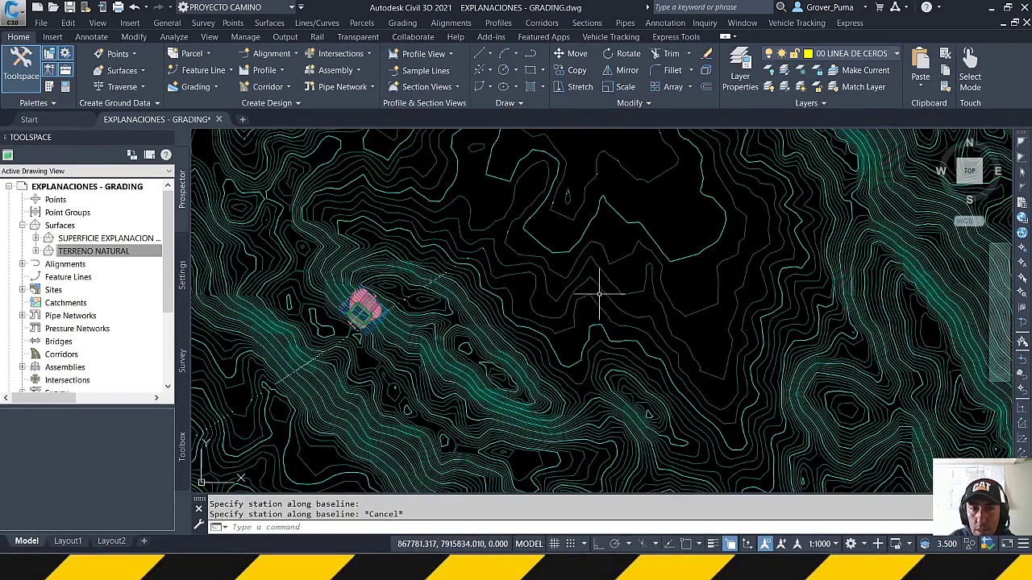
{"action": "scroll", "coordinate": [341, 299], "scroll_direction": "up", "scroll_amount": 6}
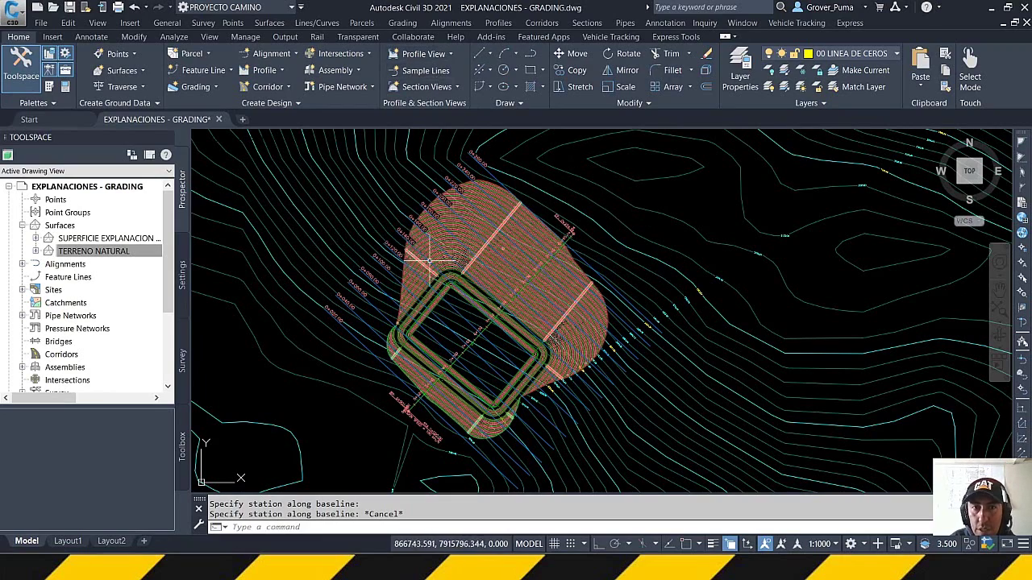
Create multiple section views for GRUPO LINEAS MUESTREO EXPLANACION with the default settings, placing them in the empty area beside the profile view
{"action": "scroll", "coordinate": [368, 278], "scroll_direction": "down", "scroll_amount": 5}
{"action": "middle_click_drag", "start_coordinate": [649, 290], "coordinate": [460, 301]}
{"action": "scroll", "coordinate": [450, 303], "scroll_direction": "down", "scroll_amount": 2}
{"action": "scroll", "coordinate": [451, 303], "scroll_direction": "down", "scroll_amount": 2}
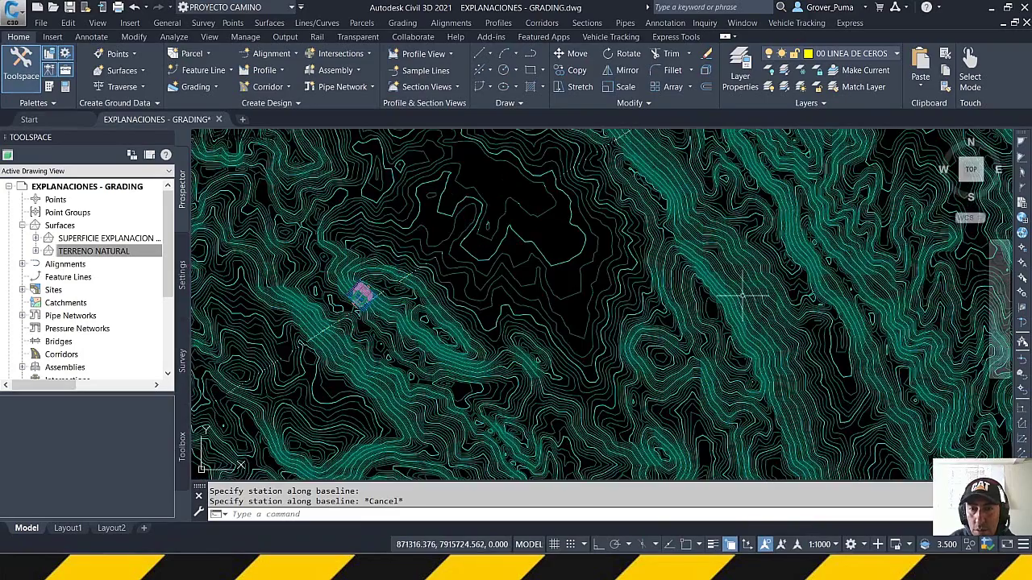
{"action": "scroll", "coordinate": [481, 303], "scroll_direction": "down", "scroll_amount": 2}
{"action": "scroll", "coordinate": [360, 320], "scroll_direction": "down", "scroll_amount": 2}
{"action": "middle_click_drag", "start_coordinate": [889, 316], "coordinate": [444, 323]}
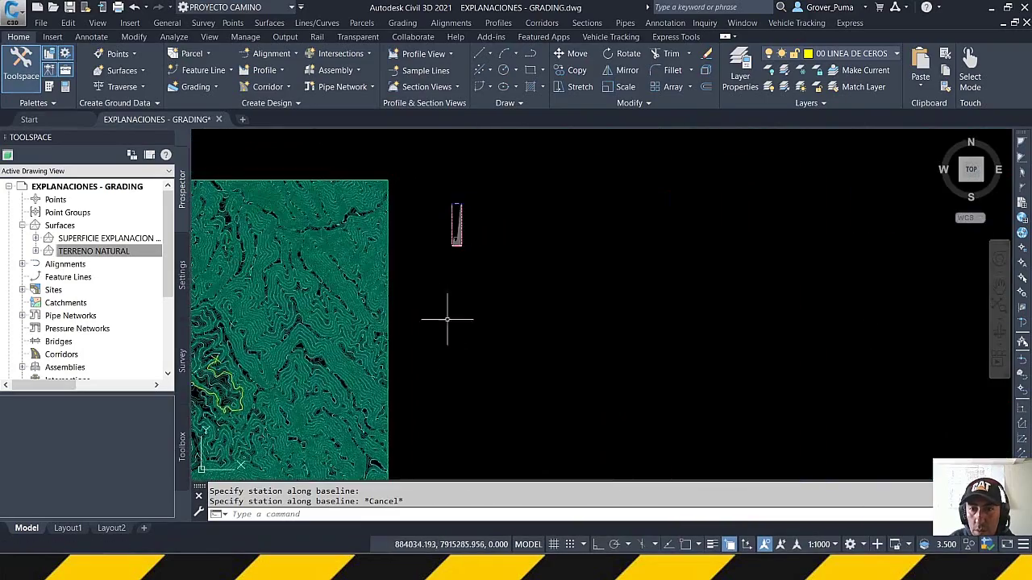
{"action": "scroll", "coordinate": [535, 270], "scroll_direction": "up", "scroll_amount": 4}
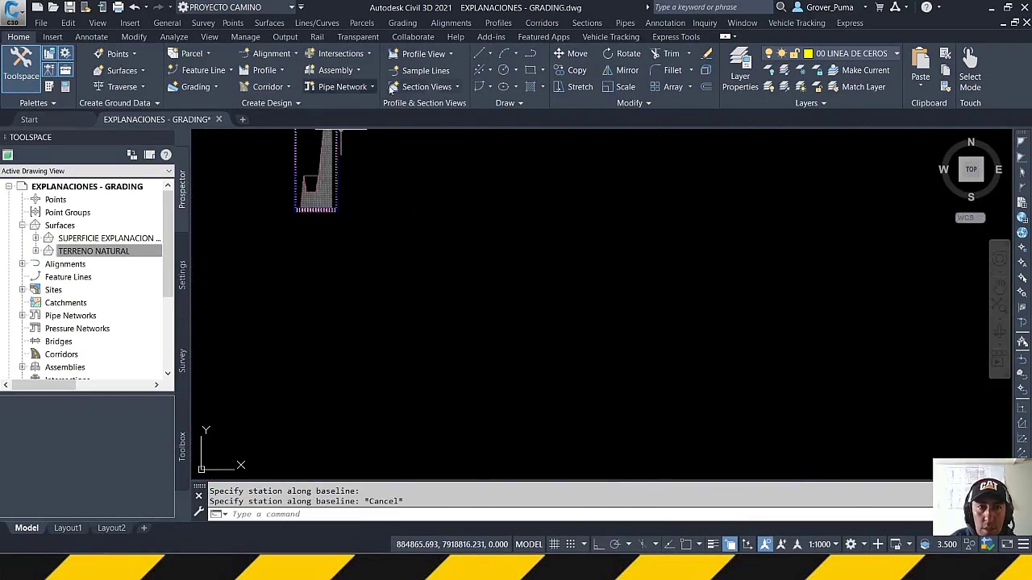
{"action": "left_click", "coordinate": [429, 86]}
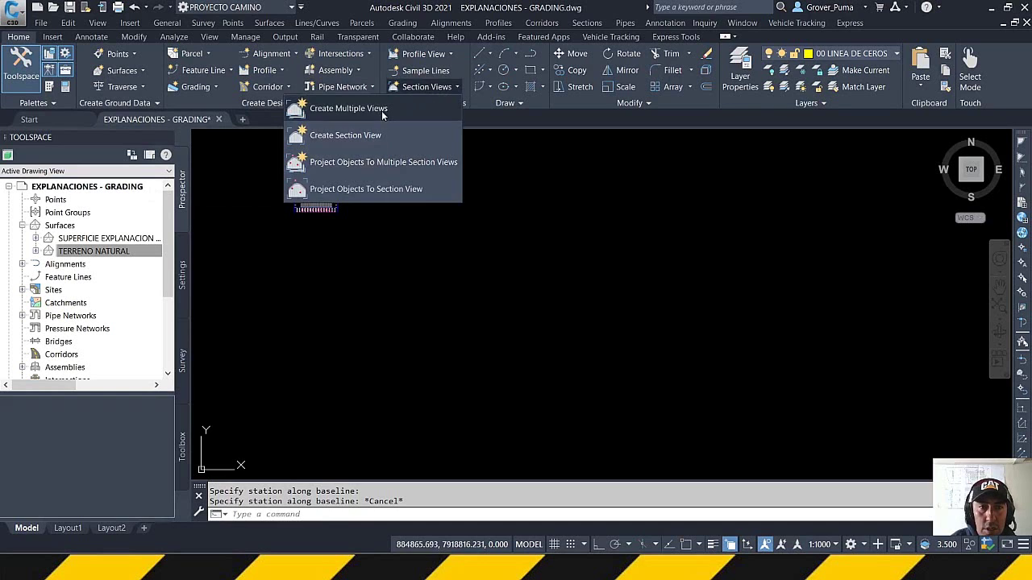
{"action": "left_click", "coordinate": [378, 109]}
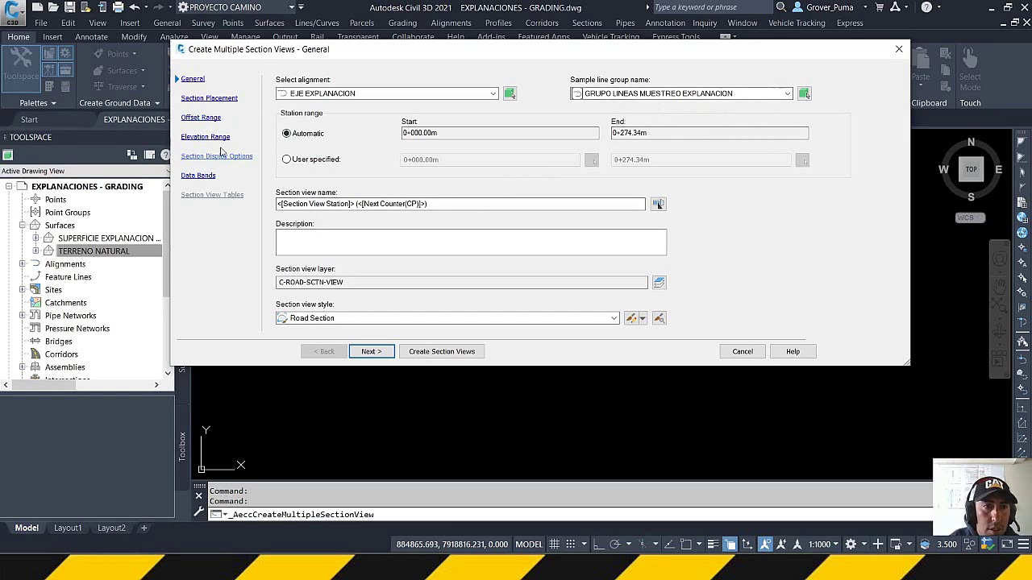
{"action": "left_click", "coordinate": [441, 351]}
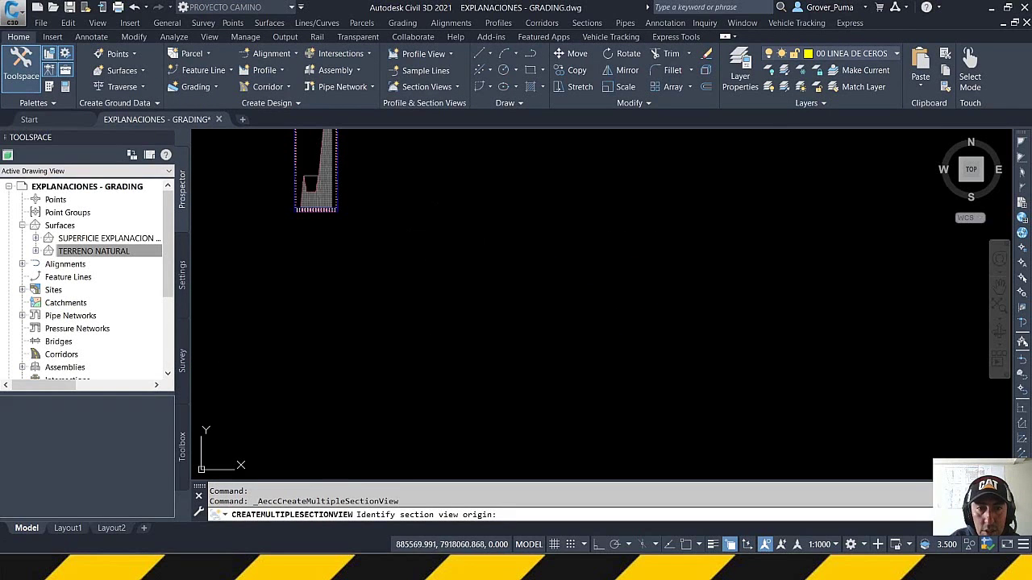
{"action": "left_click", "coordinate": [433, 228]}
{"action": "middle_click_drag", "start_coordinate": [457, 195], "coordinate": [468, 264]}
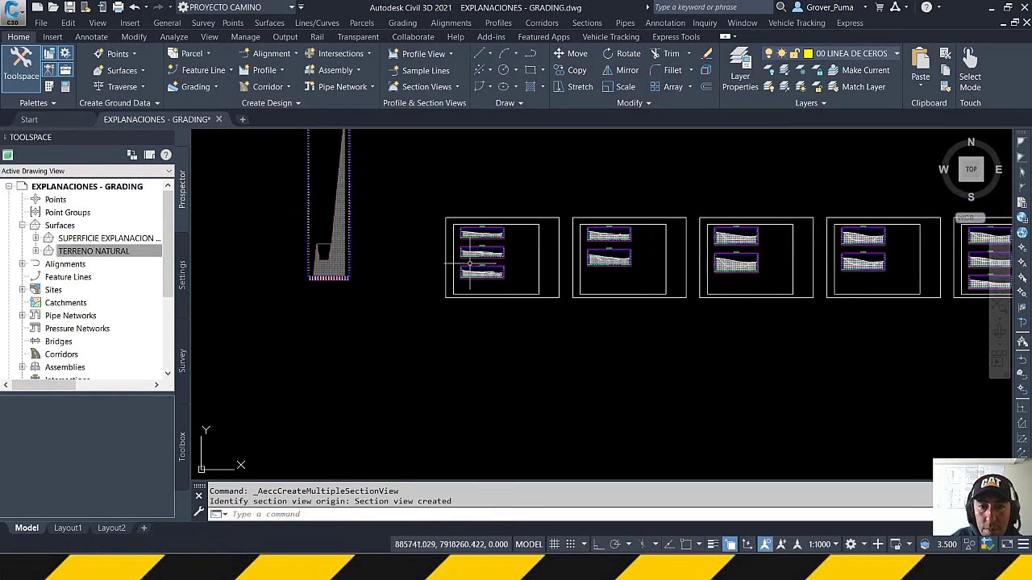
Examine the grading surface against the natural terrain in the section views at stations 0+040 and 0+060
{"action": "scroll", "coordinate": [470, 254], "scroll_direction": "up", "scroll_amount": 4}
{"action": "scroll", "coordinate": [487, 236], "scroll_direction": "up", "scroll_amount": 6}
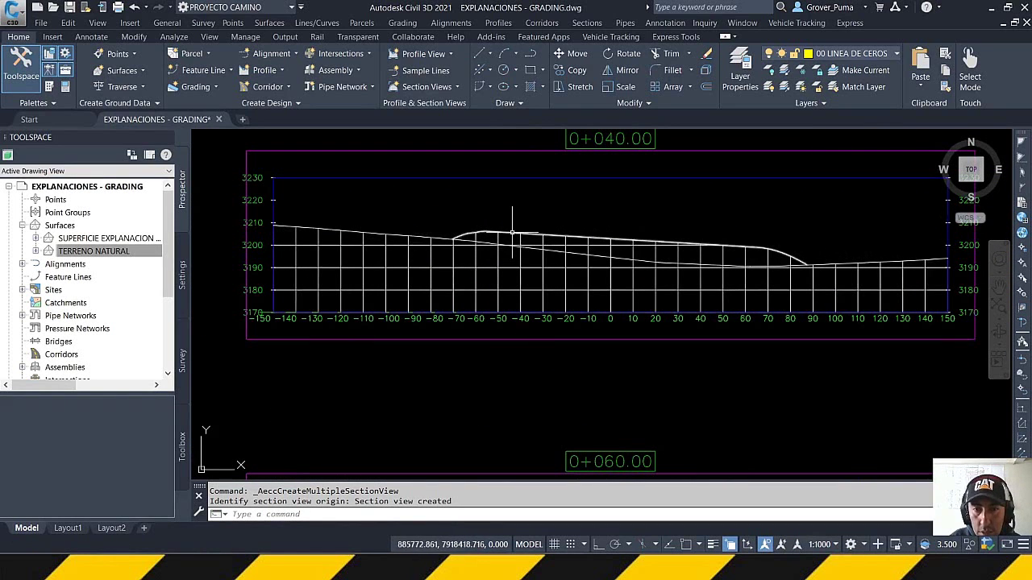
{"action": "mouse_move", "coordinate": [512, 233]}
{"action": "scroll", "coordinate": [597, 274], "scroll_direction": "down", "scroll_amount": 5}
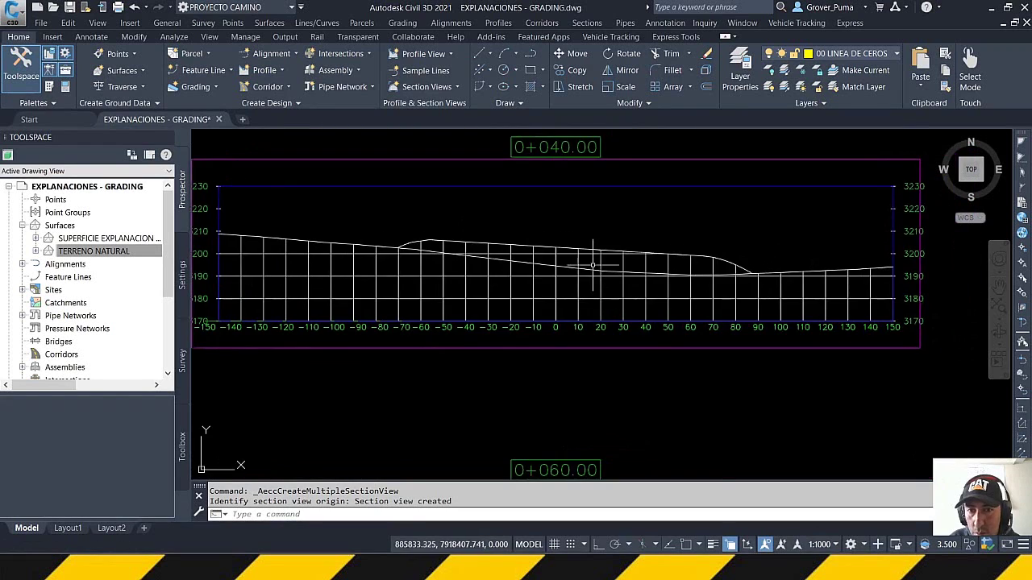
{"action": "scroll", "coordinate": [593, 347], "scroll_direction": "up", "scroll_amount": 5}
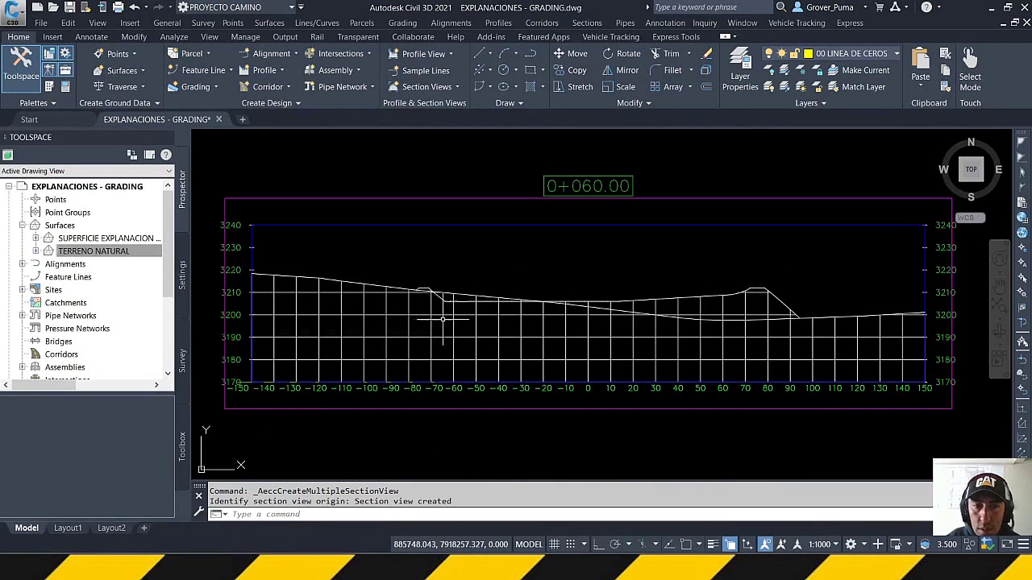
{"action": "scroll", "coordinate": [487, 306], "scroll_direction": "up", "scroll_amount": 2}
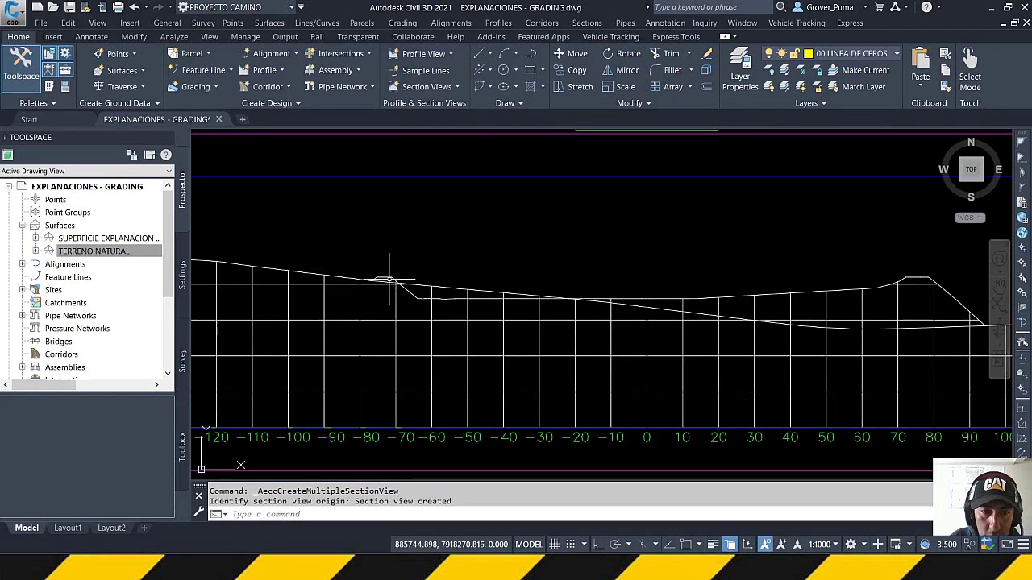
Examine the section view at station 0+060, and trace the benched grading surface against the natural terrain at station 0+080
{"action": "scroll", "coordinate": [348, 282], "scroll_direction": "down", "scroll_amount": 2}
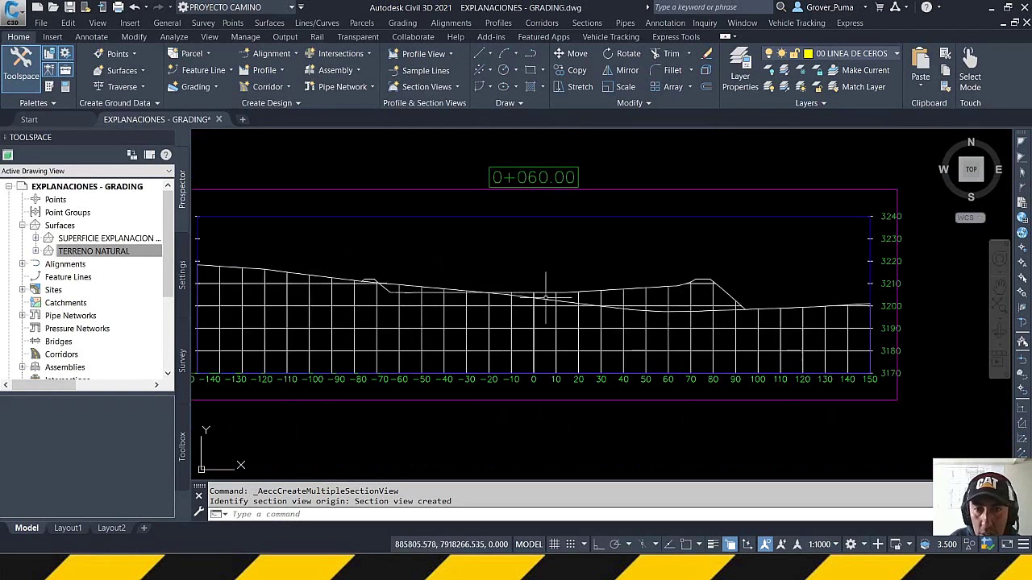
{"action": "middle_click_drag", "start_coordinate": [361, 310], "coordinate": [478, 309]}
{"action": "scroll", "coordinate": [440, 330], "scroll_direction": "down", "scroll_amount": 5}
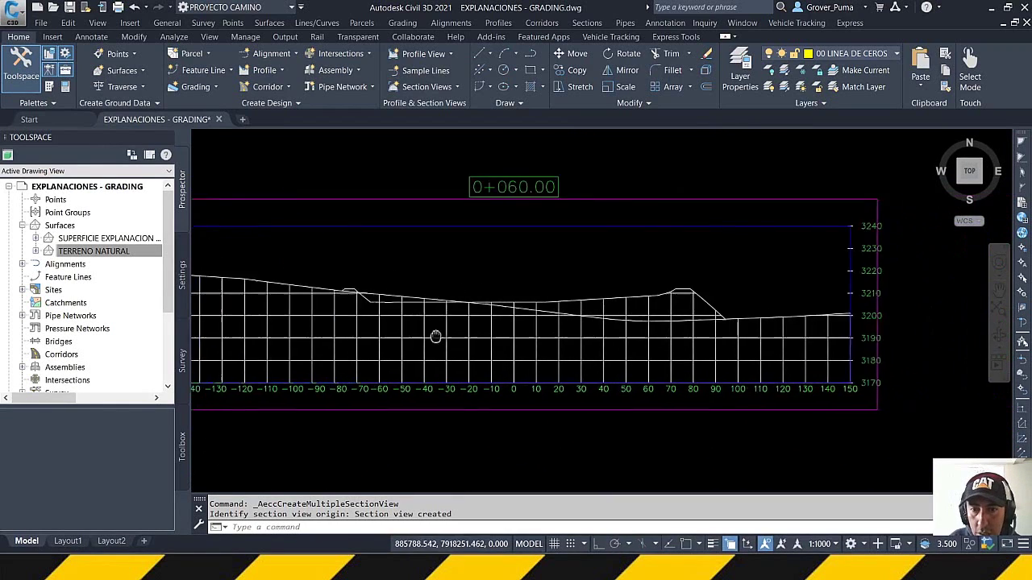
{"action": "scroll", "coordinate": [470, 323], "scroll_direction": "up", "scroll_amount": 2}
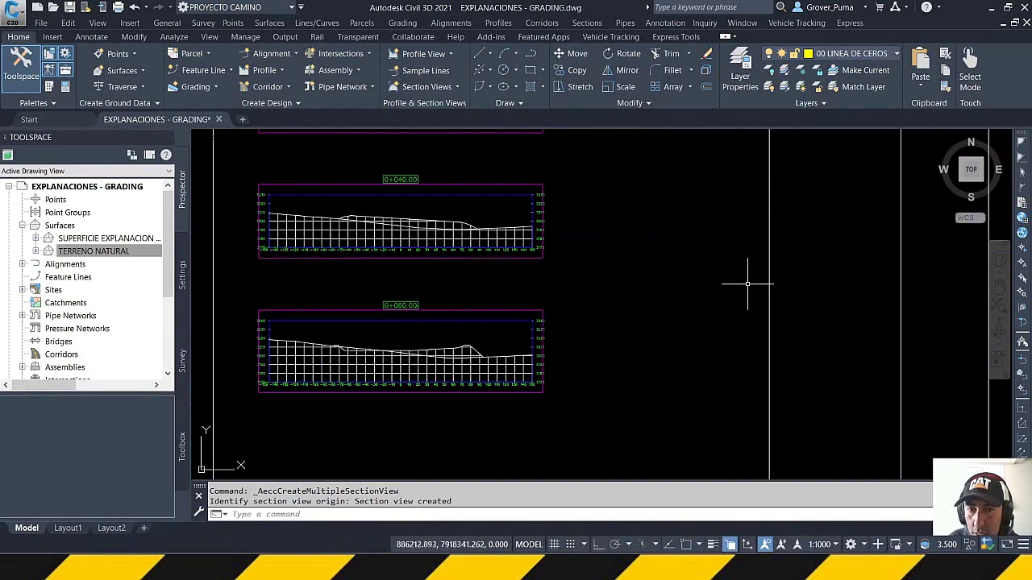
{"action": "scroll", "coordinate": [417, 352], "scroll_direction": "down", "scroll_amount": 2}
{"action": "scroll", "coordinate": [627, 279], "scroll_direction": "up", "scroll_amount": 4}
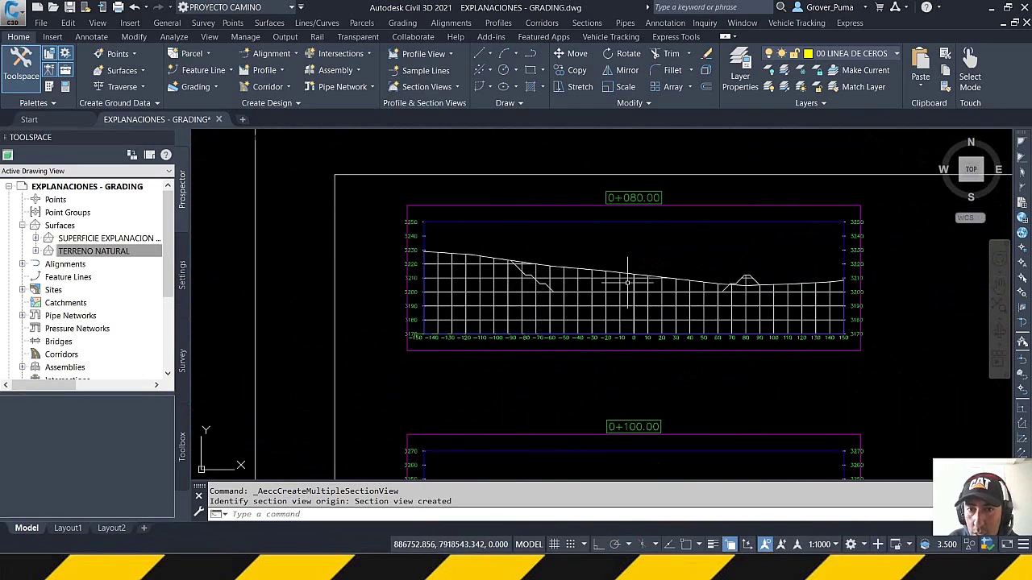
{"action": "scroll", "coordinate": [627, 279], "scroll_direction": "up", "scroll_amount": 2}
{"action": "scroll", "coordinate": [490, 287], "scroll_direction": "up", "scroll_amount": 2}
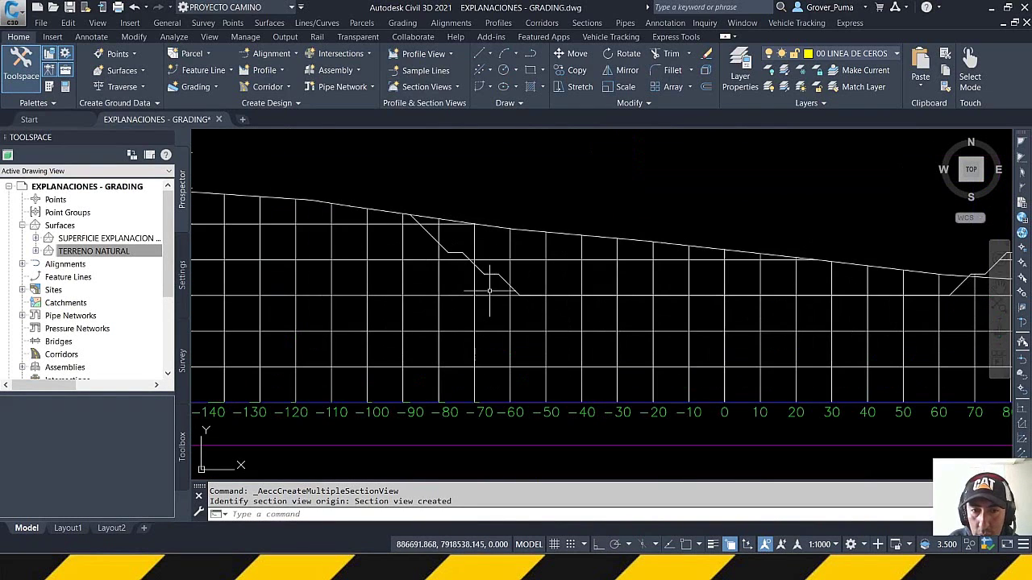
{"action": "left_click", "coordinate": [486, 279]}
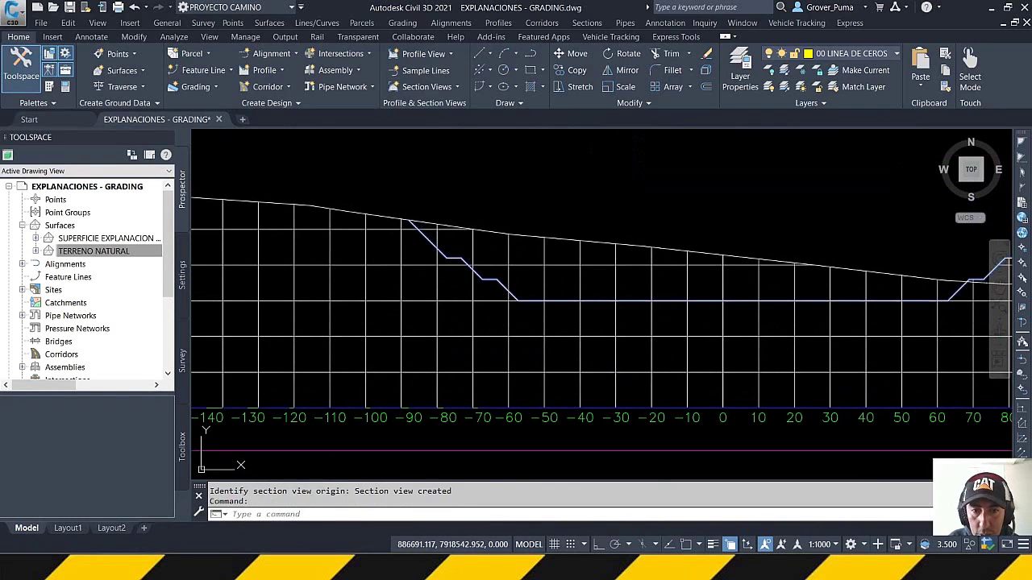
{"action": "scroll", "coordinate": [396, 293], "scroll_direction": "down", "scroll_amount": 2}
{"action": "scroll", "coordinate": [494, 310], "scroll_direction": "up", "scroll_amount": 2}
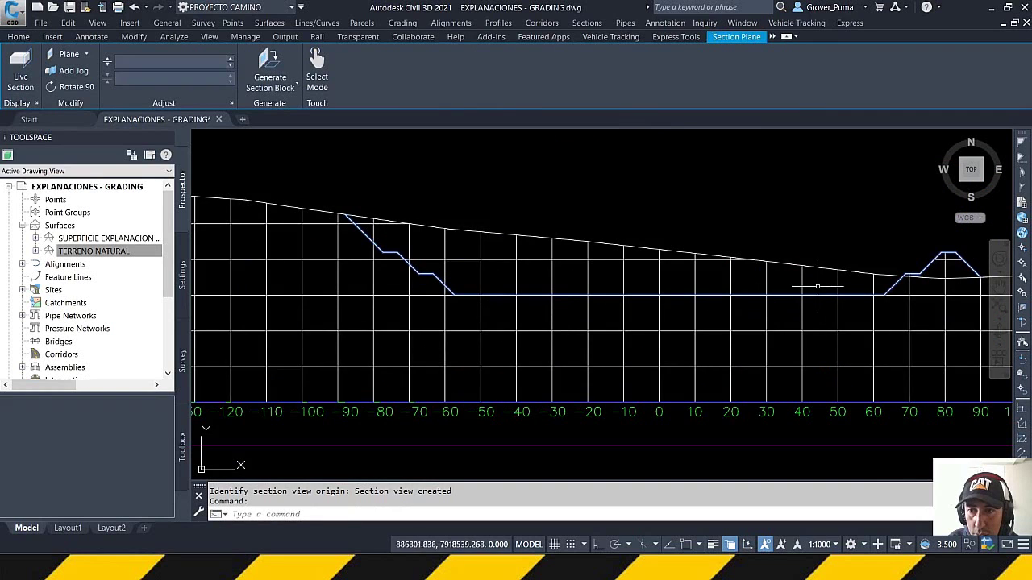
{"action": "middle_click_drag", "start_coordinate": [697, 331], "coordinate": [658, 346]}
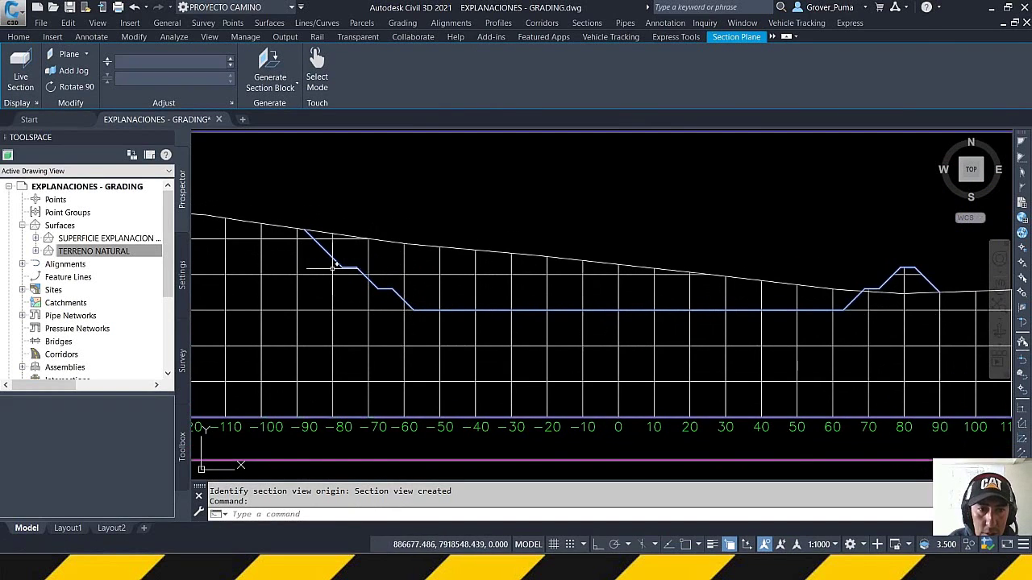
{"action": "middle_click_drag", "start_coordinate": [298, 234], "coordinate": [354, 237]}
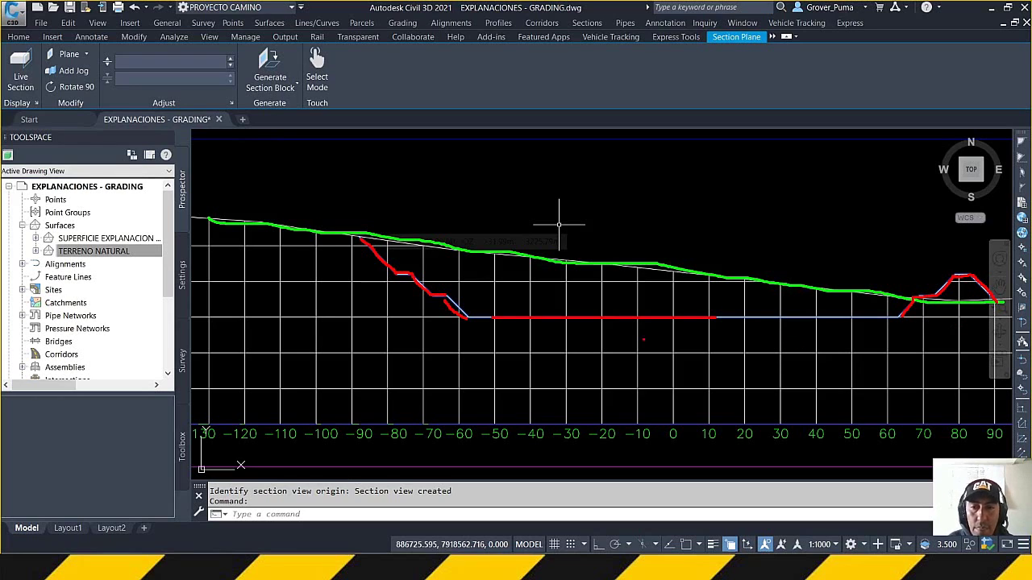
Return from the section views to the plan and examine the platform grading with its alignment and sample lines
{"action": "scroll", "coordinate": [594, 334], "scroll_direction": "down", "scroll_amount": 5}
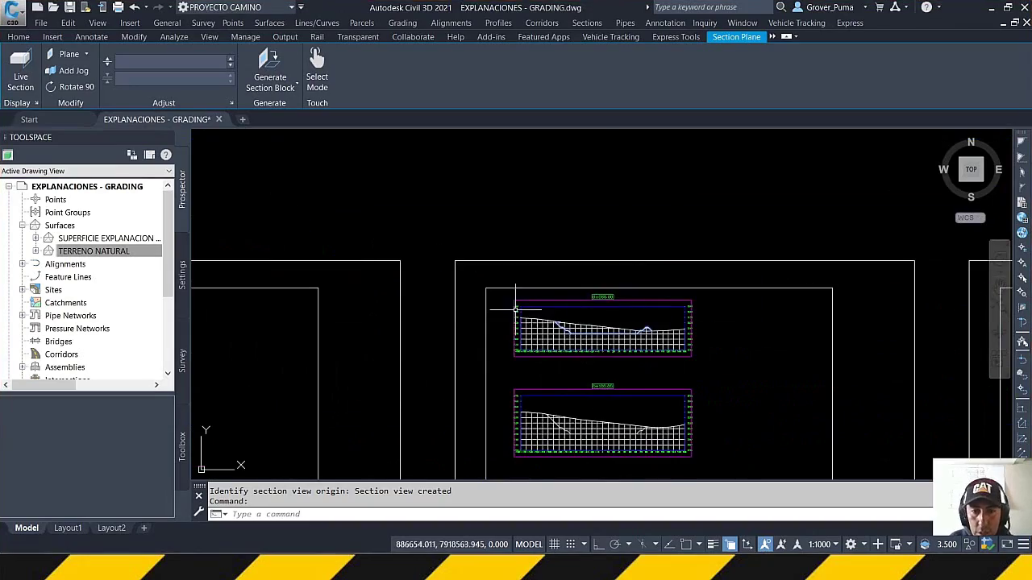
{"action": "scroll", "coordinate": [594, 272], "scroll_direction": "down", "scroll_amount": 4}
{"action": "middle_click_drag", "start_coordinate": [422, 316], "coordinate": [719, 257]}
{"action": "middle_click_drag", "start_coordinate": [516, 265], "coordinate": [839, 225]}
{"action": "middle_click_drag", "start_coordinate": [205, 293], "coordinate": [573, 283]}
{"action": "middle_click_drag", "start_coordinate": [453, 310], "coordinate": [825, 275]}
{"action": "scroll", "coordinate": [304, 410], "scroll_direction": "up", "scroll_amount": 8}
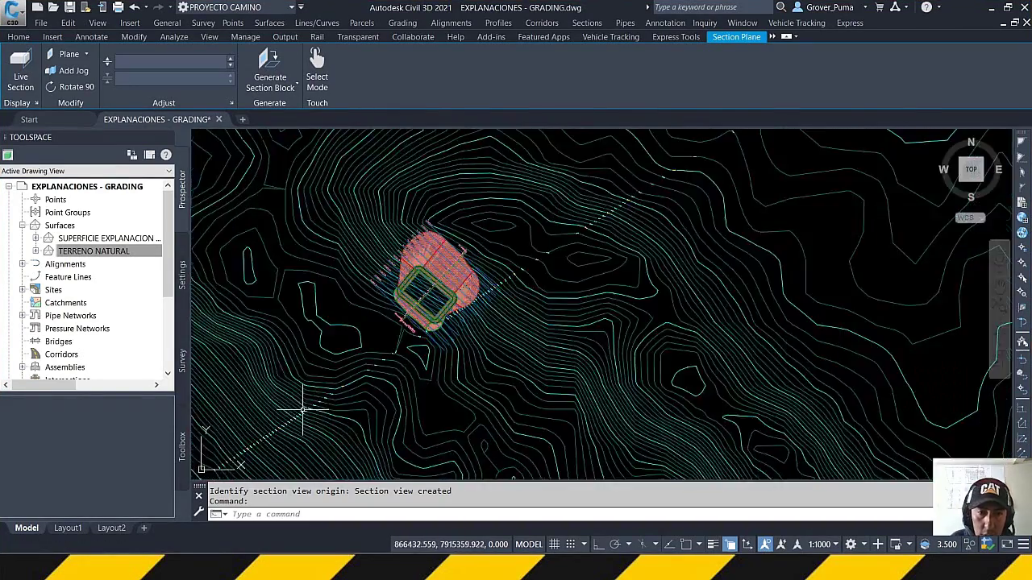
{"action": "middle_click_drag", "start_coordinate": [539, 216], "coordinate": [521, 288]}
{"action": "scroll", "coordinate": [444, 311], "scroll_direction": "up", "scroll_amount": 4}
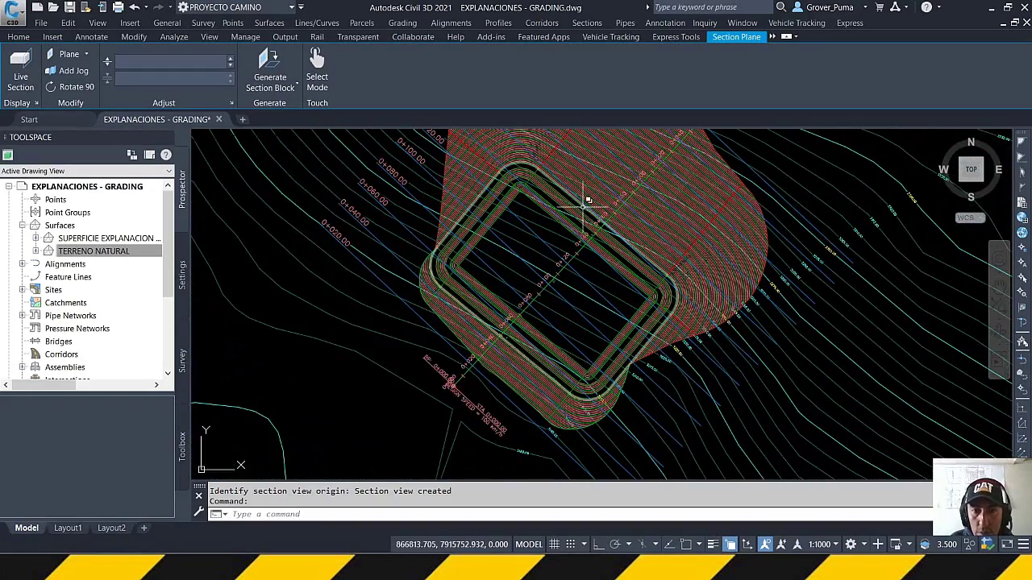
{"action": "middle_click_drag", "start_coordinate": [582, 203], "coordinate": [519, 284]}
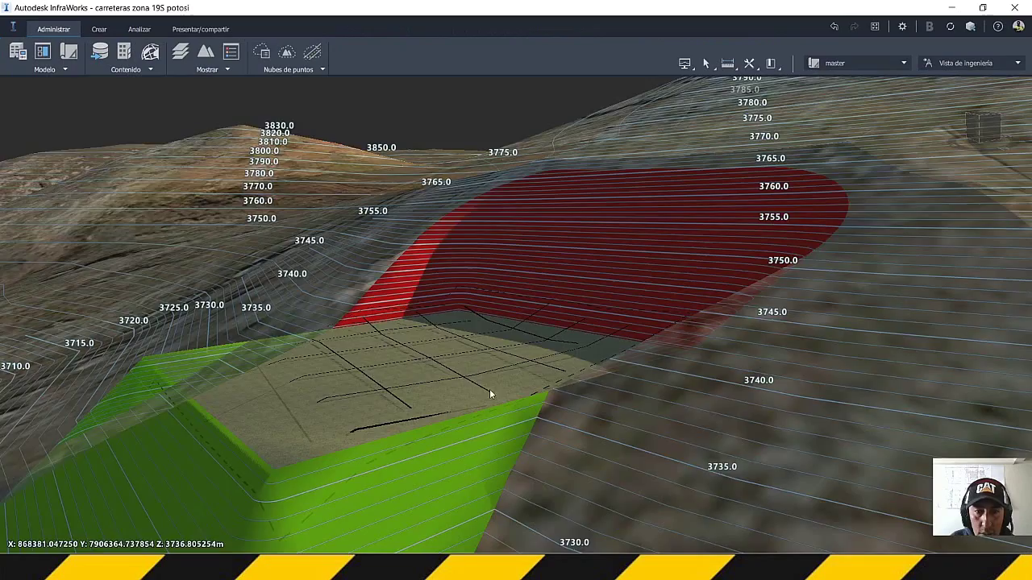
Switch to InfraWorks and examine the platform's red and green slopes in 3D against the surrounding terrain
{"action": "middle_click_drag", "start_coordinate": [489, 389], "coordinate": [553, 411], "text": "shift"}
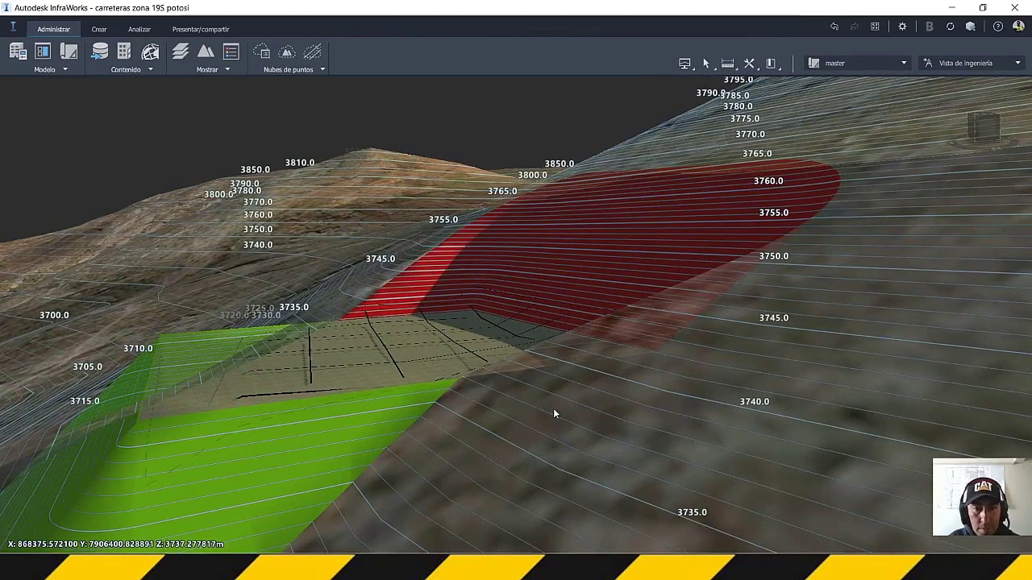